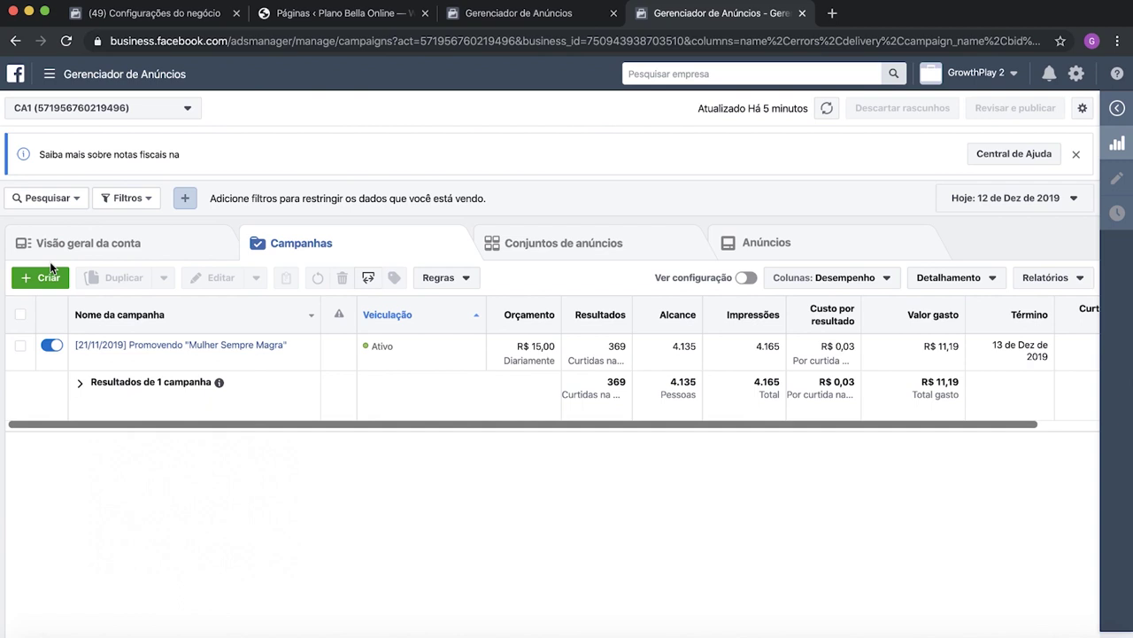
Step: Start a new campaign from Criar to reach the guided-versus-quick creation choice
click(50, 266)
click(49, 280)
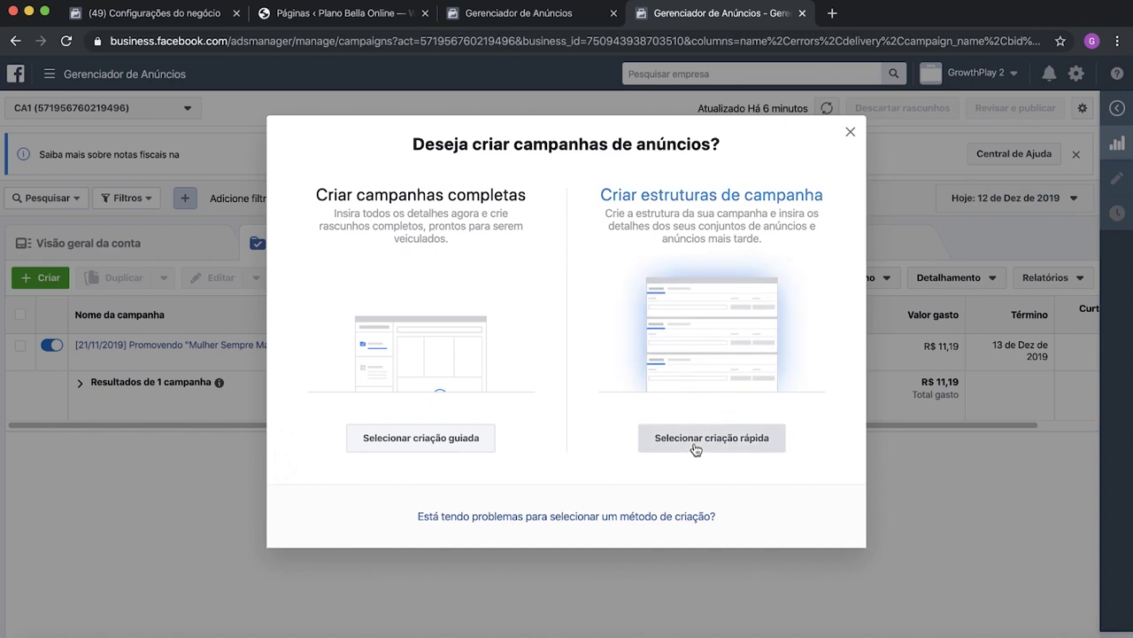
Step: Choose quick creation and name the campaign CA PLANO BELLA with objective Conversões
click(696, 443)
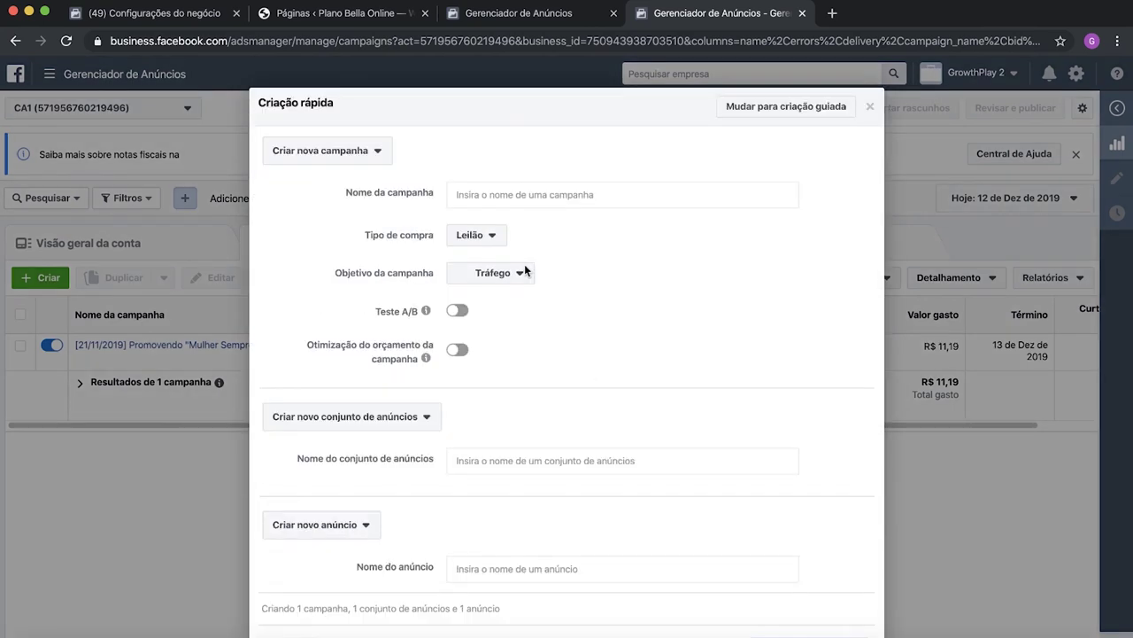
click(501, 196)
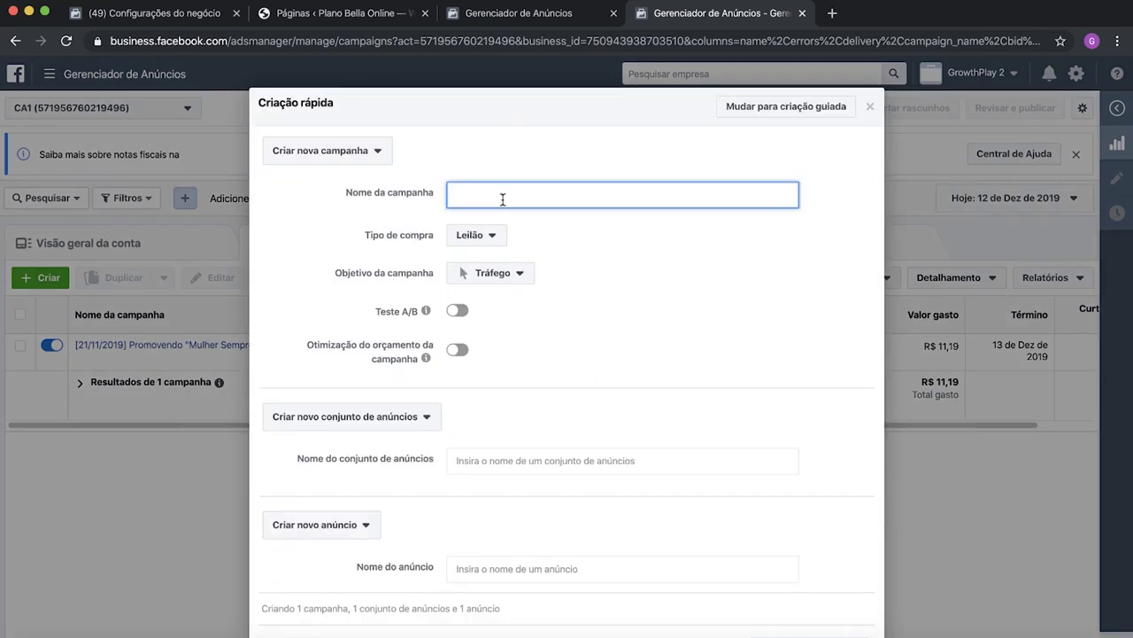
text(CA PLANO BELLA)
click(504, 275)
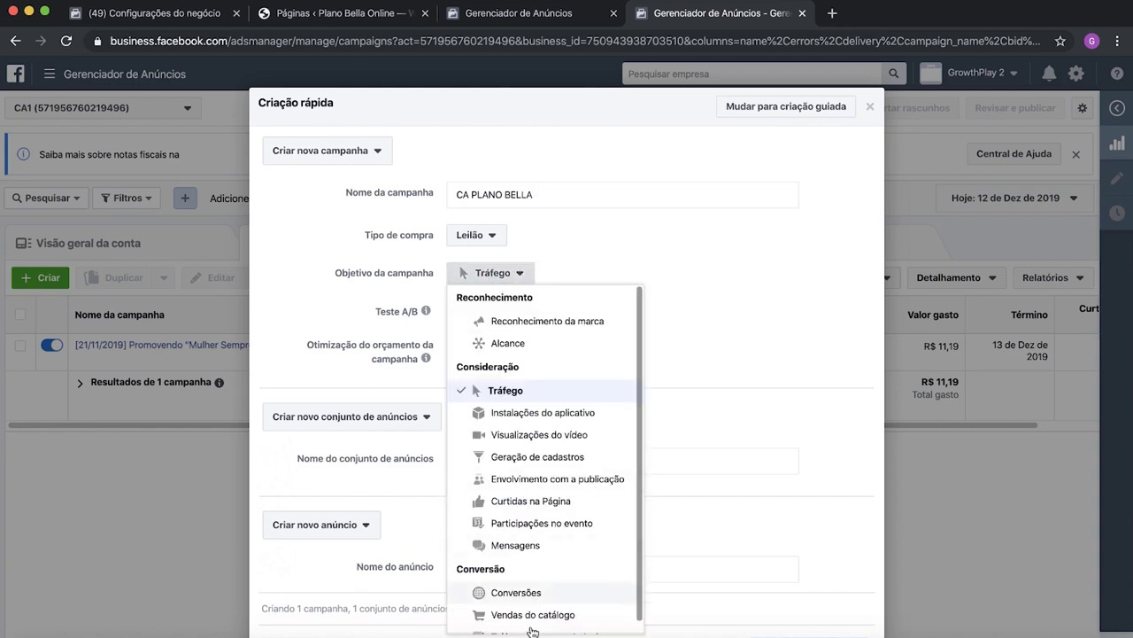
click(511, 593)
Step: Name the ad set '30-65 - Android - Mobile' and the ad 'An01', then save as draft
scroll(560, 333, down, 2)
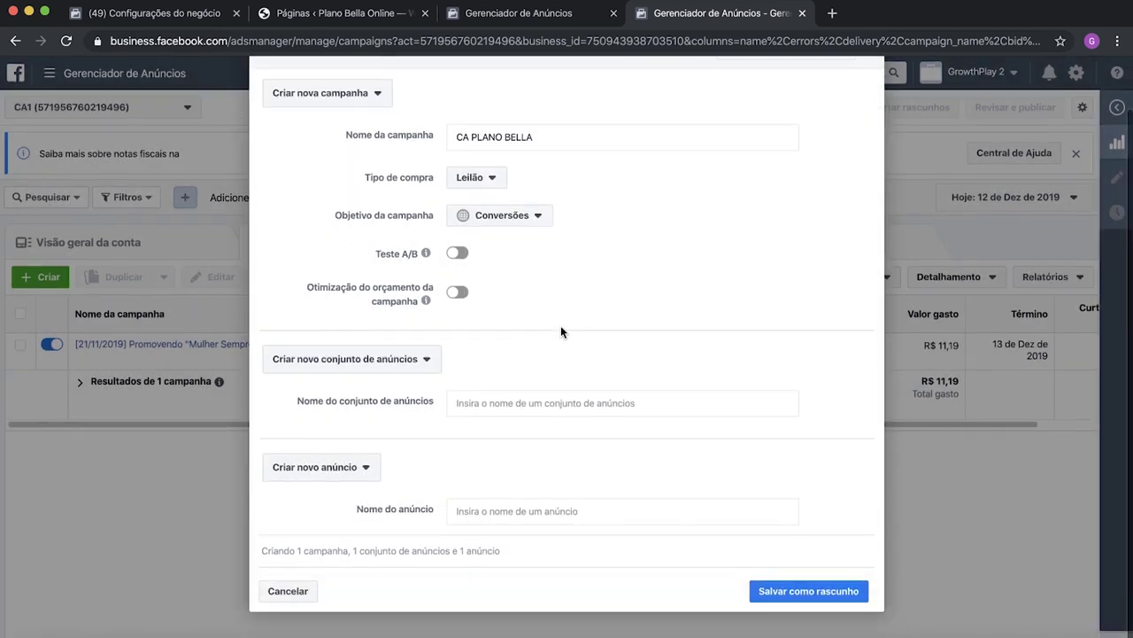
click(508, 403)
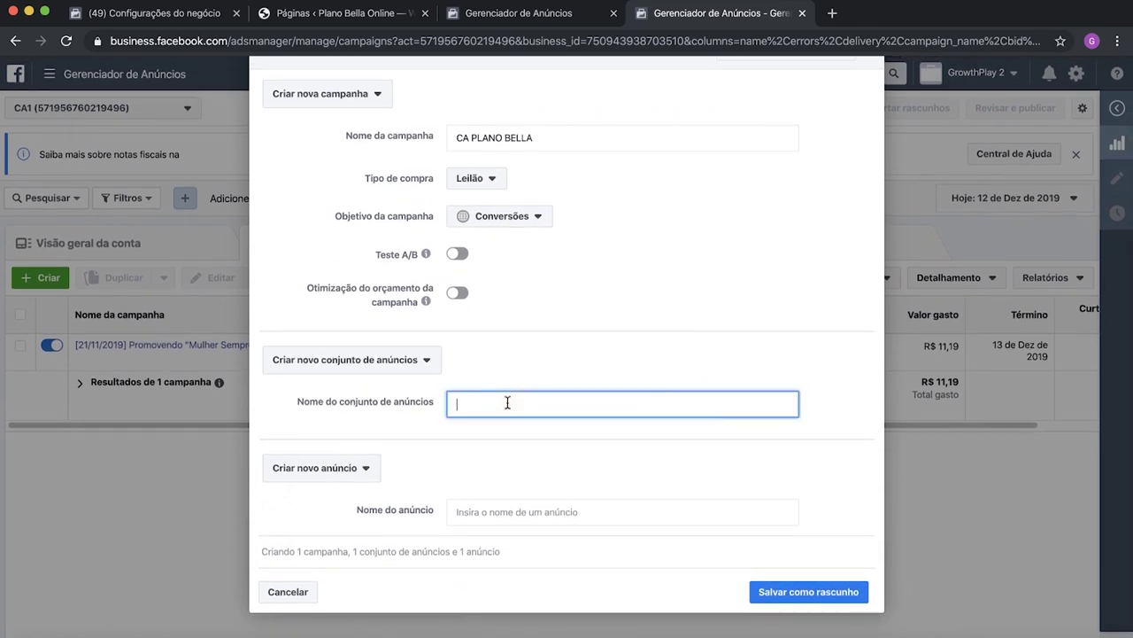
text(30-65 - Android - Mobile)
click(530, 514)
text(An01)
click(819, 558)
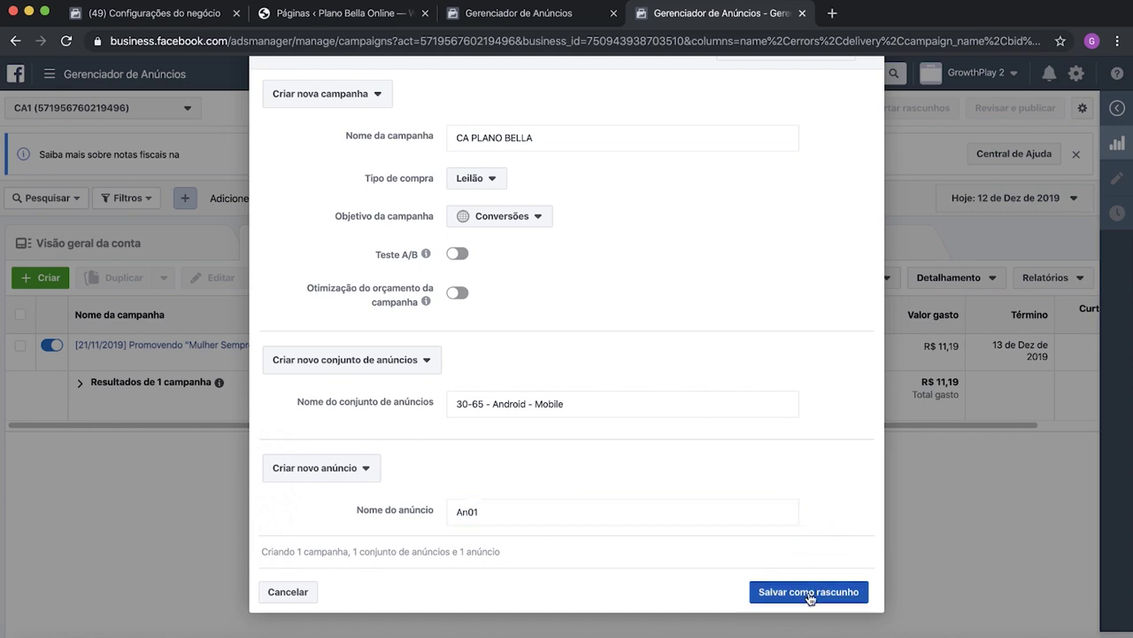
click(808, 593)
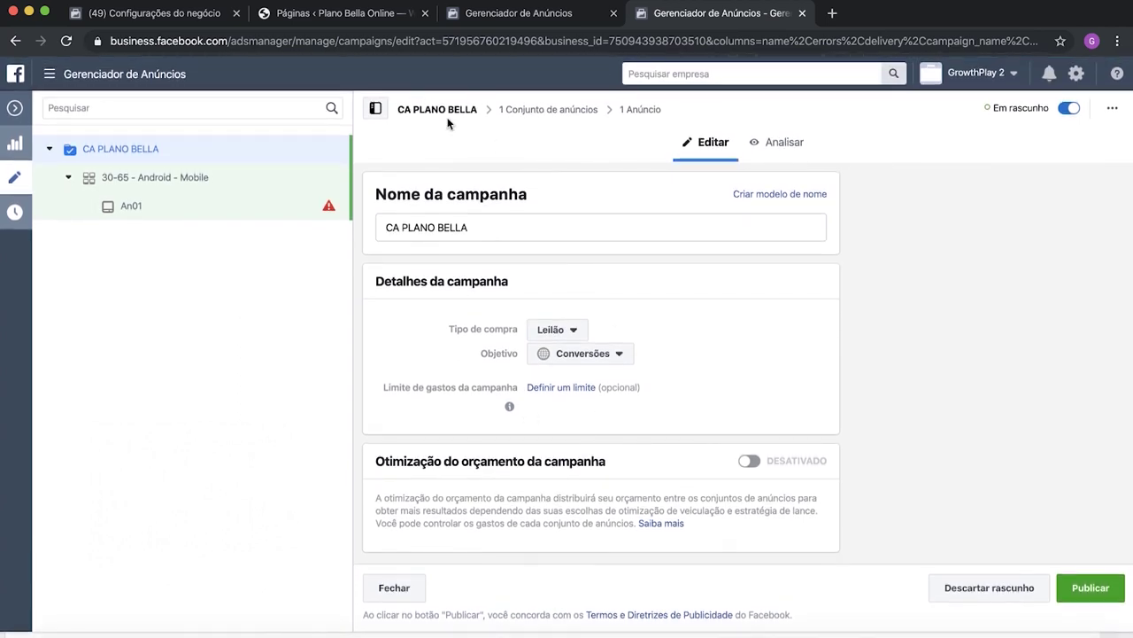
Step: Open the 30-65 - Android - Mobile ad set and scroll to its Conversion section
click(537, 111)
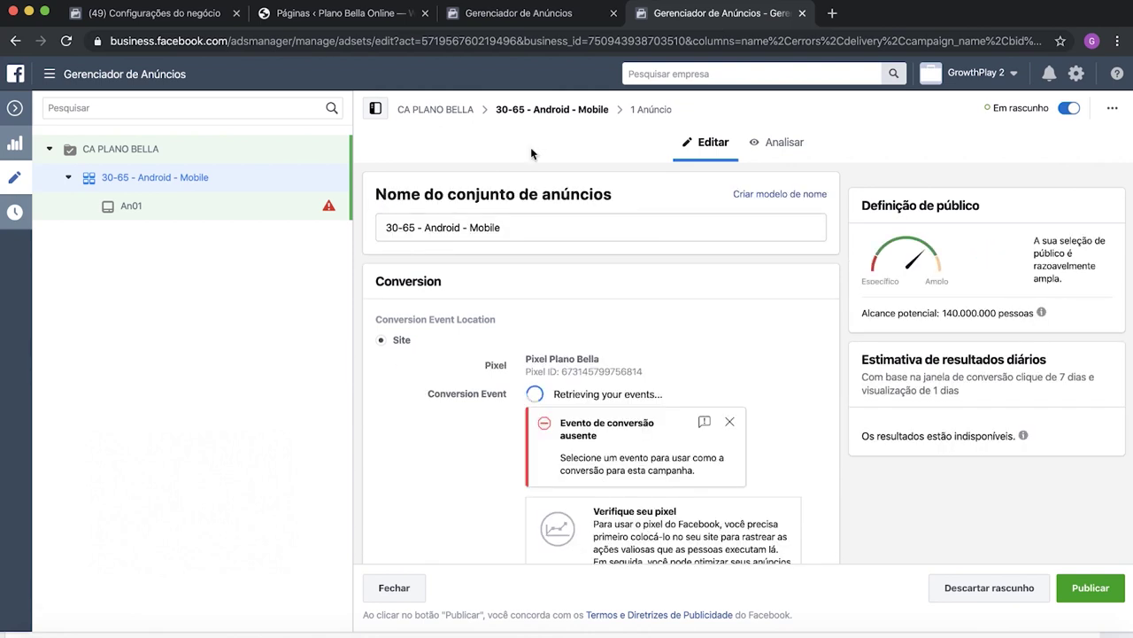
scroll(590, 172, down, 2)
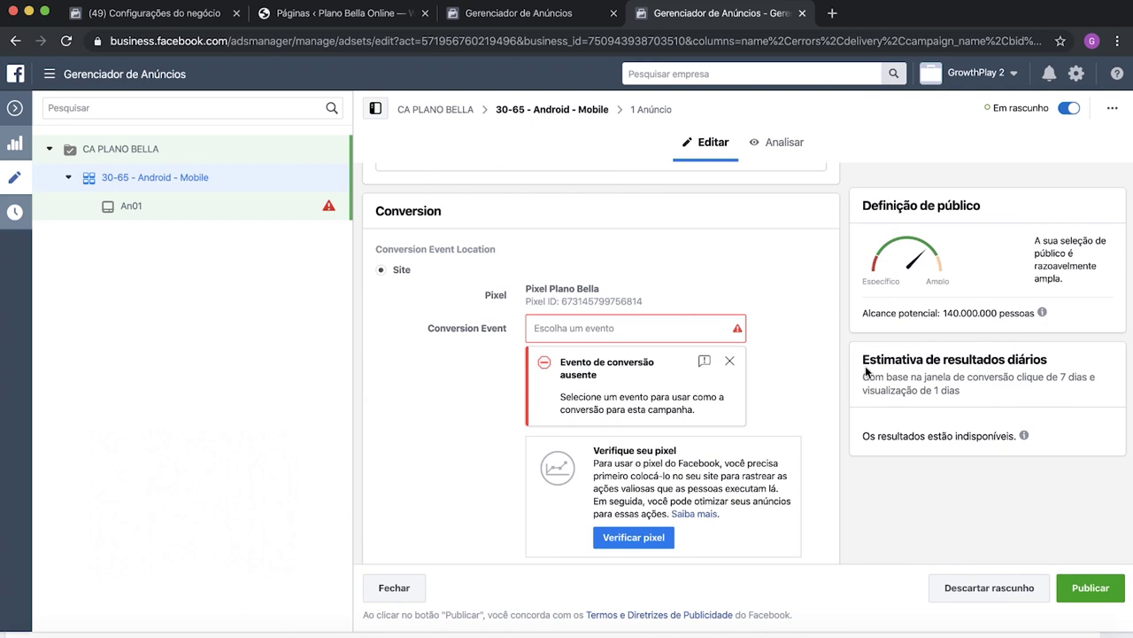
scroll(844, 367, down, 1)
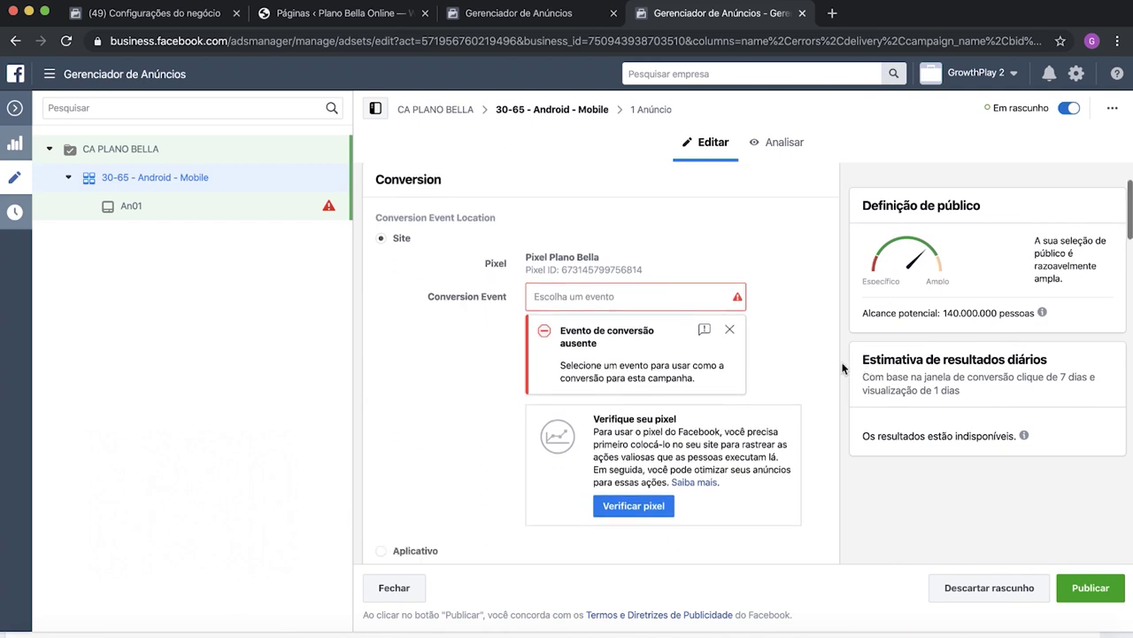
scroll(843, 369, down, 1)
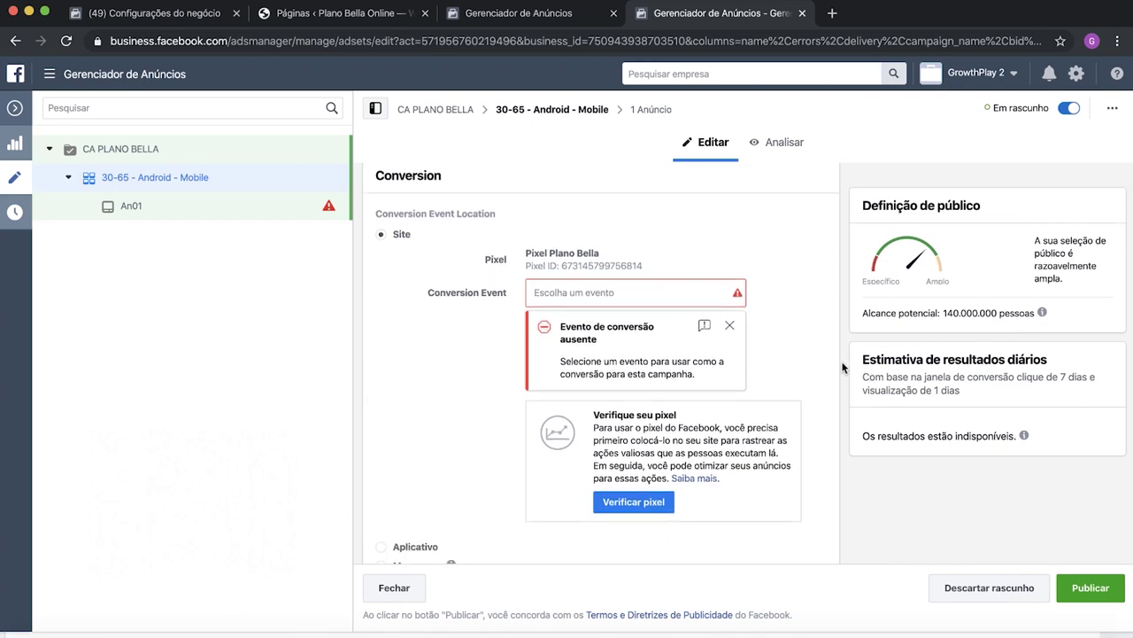
scroll(844, 363, up, 3)
scroll(843, 359, down, 2)
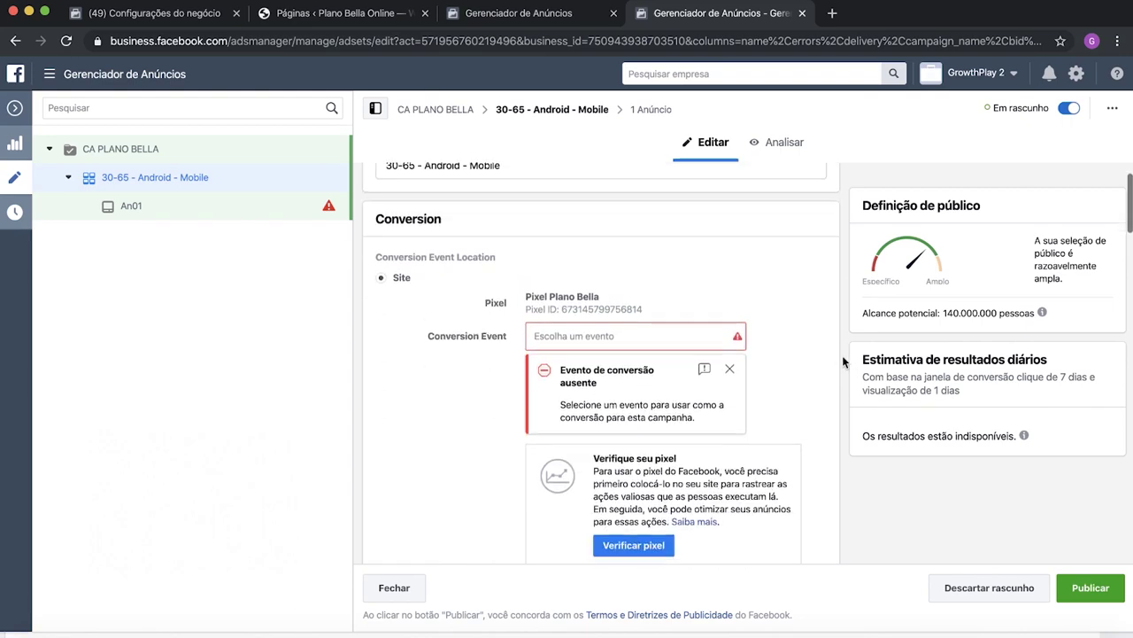
click(507, 24)
Step: Add the CA1 ad account as an asset of Pixel Plano Bella and return to Ads Manager
click(178, 25)
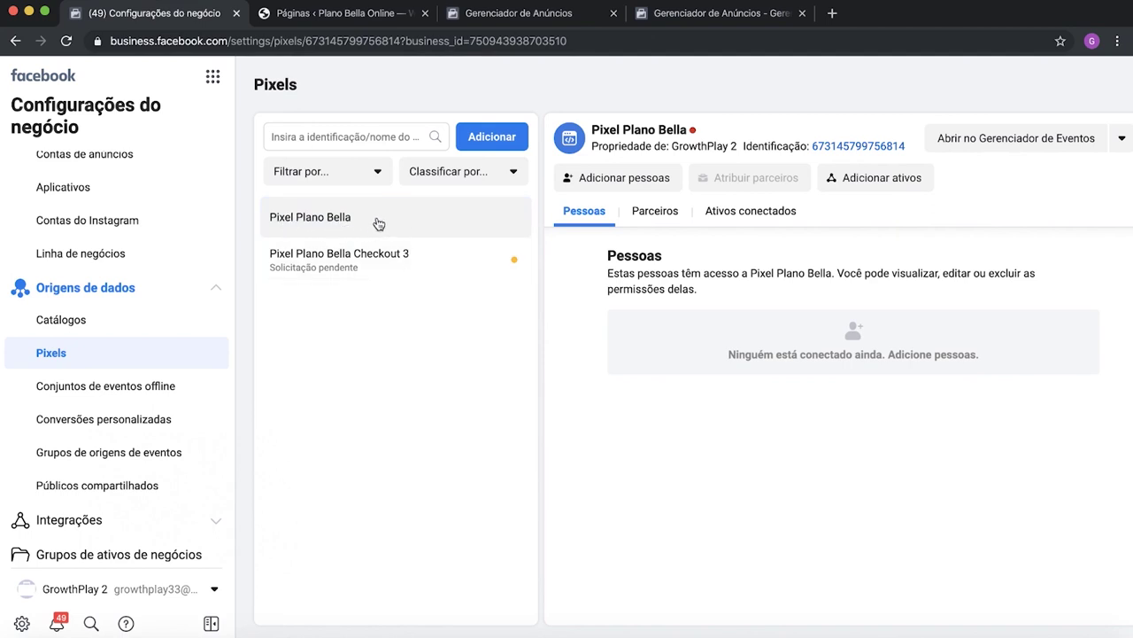
click(882, 183)
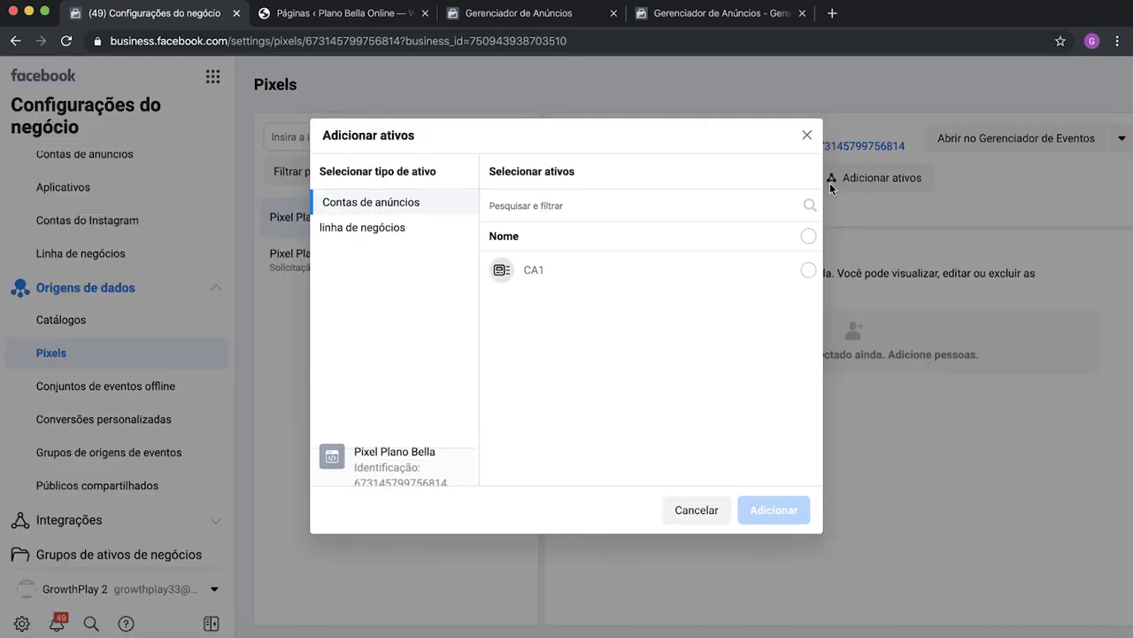
click(616, 274)
click(766, 510)
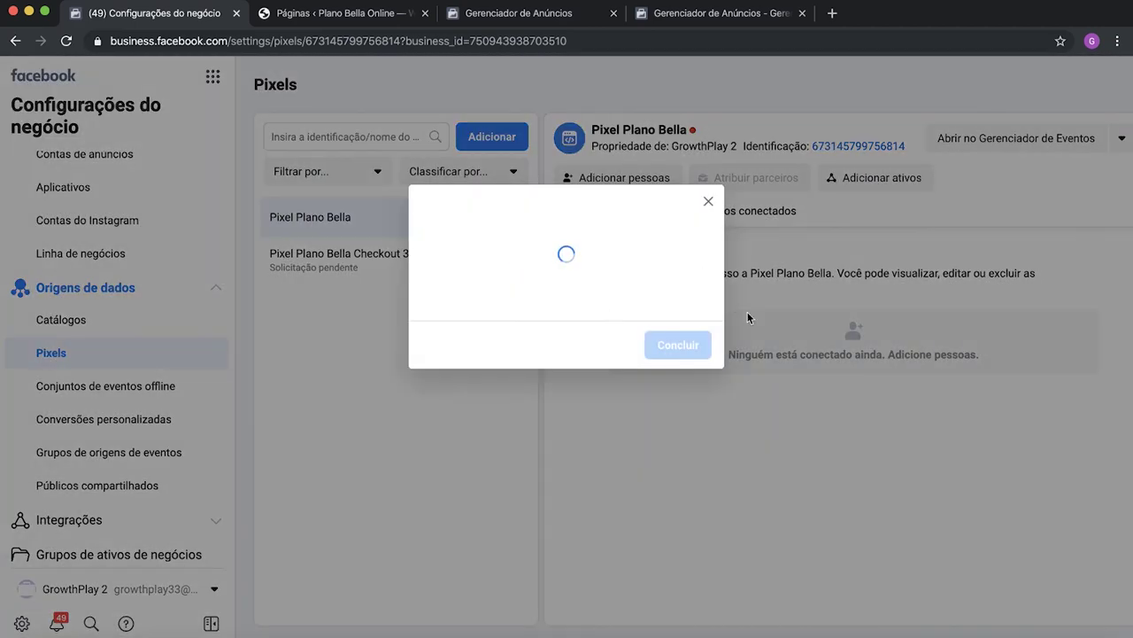
click(691, 334)
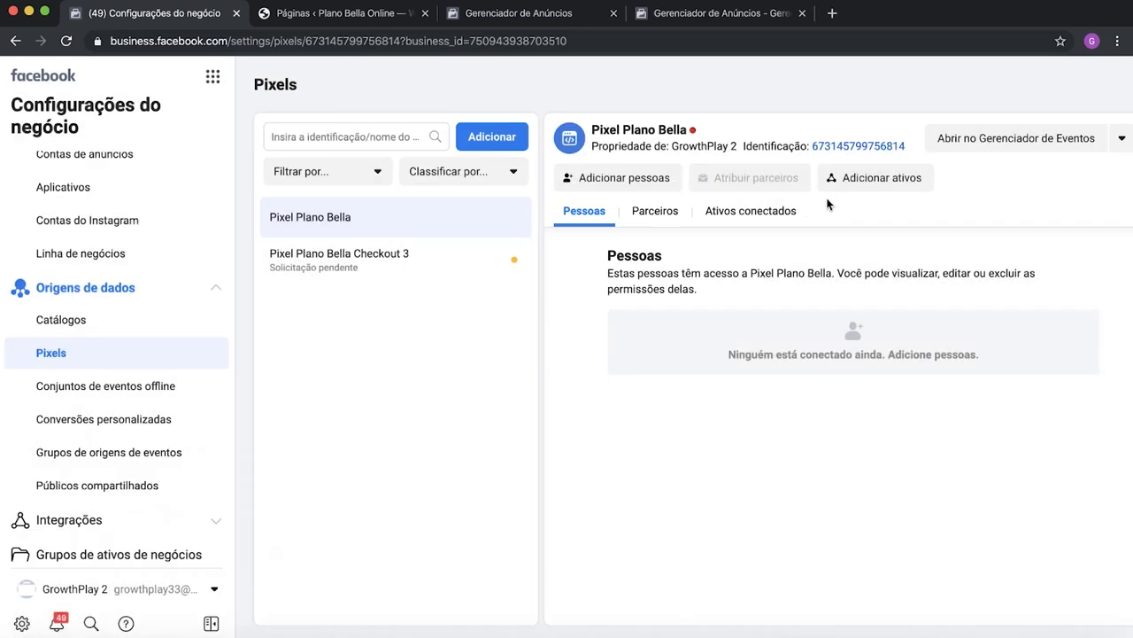
click(686, 18)
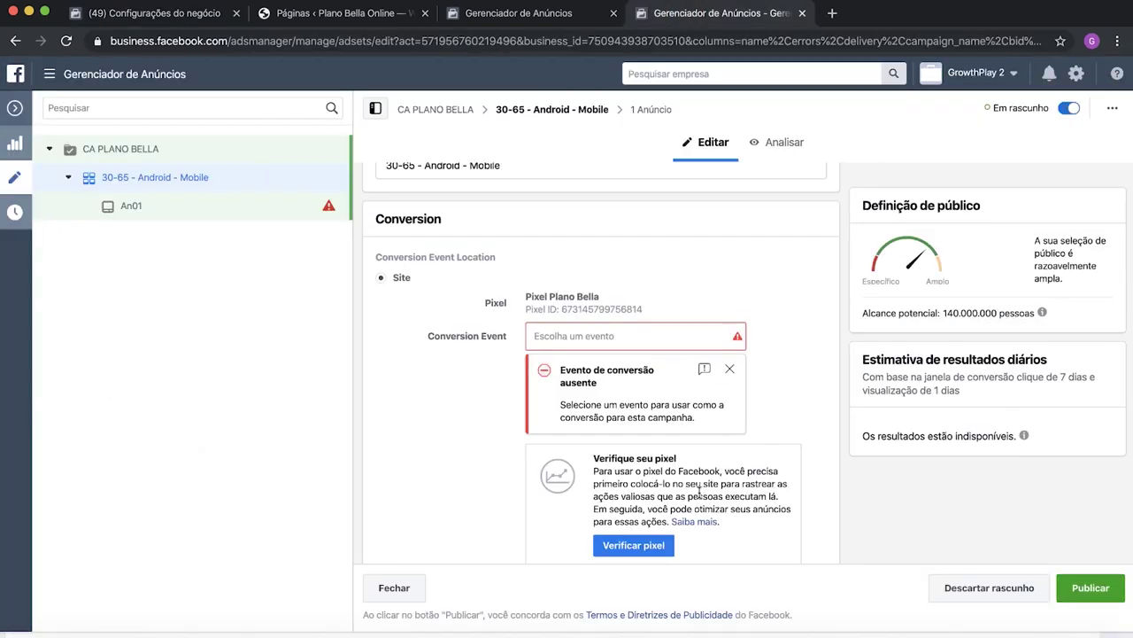
Step: Choose Compra as the Pixel Plano Bella conversion event for the 30-65 - Android - Mobile ad set
click(580, 340)
text(compra)
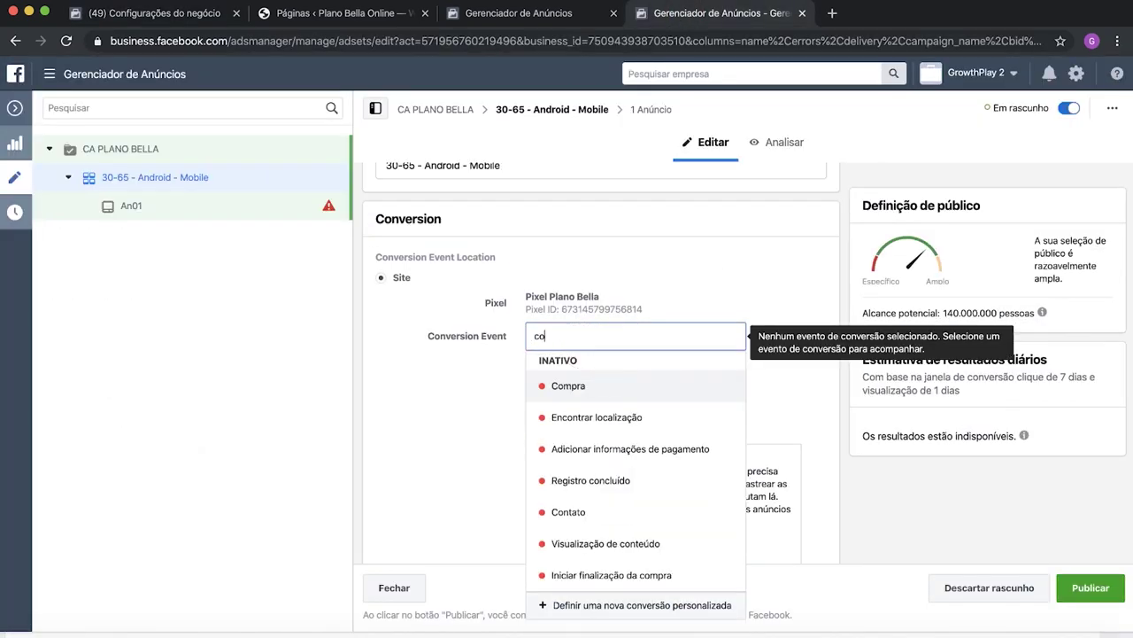
click(581, 387)
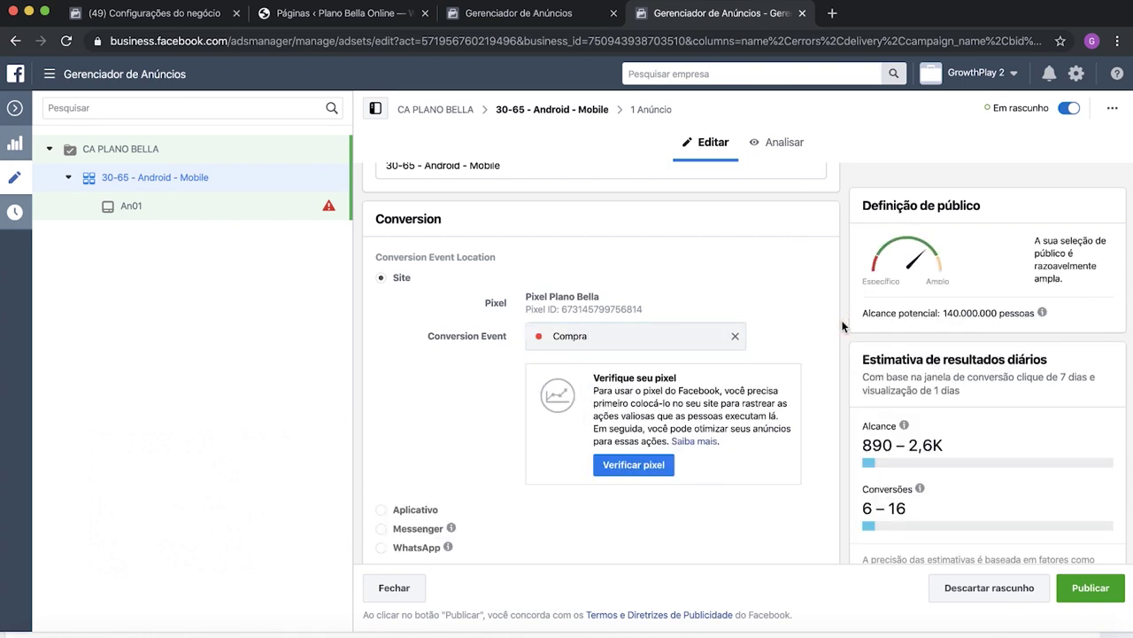
scroll(834, 324, down, 2)
scroll(843, 326, up, 1)
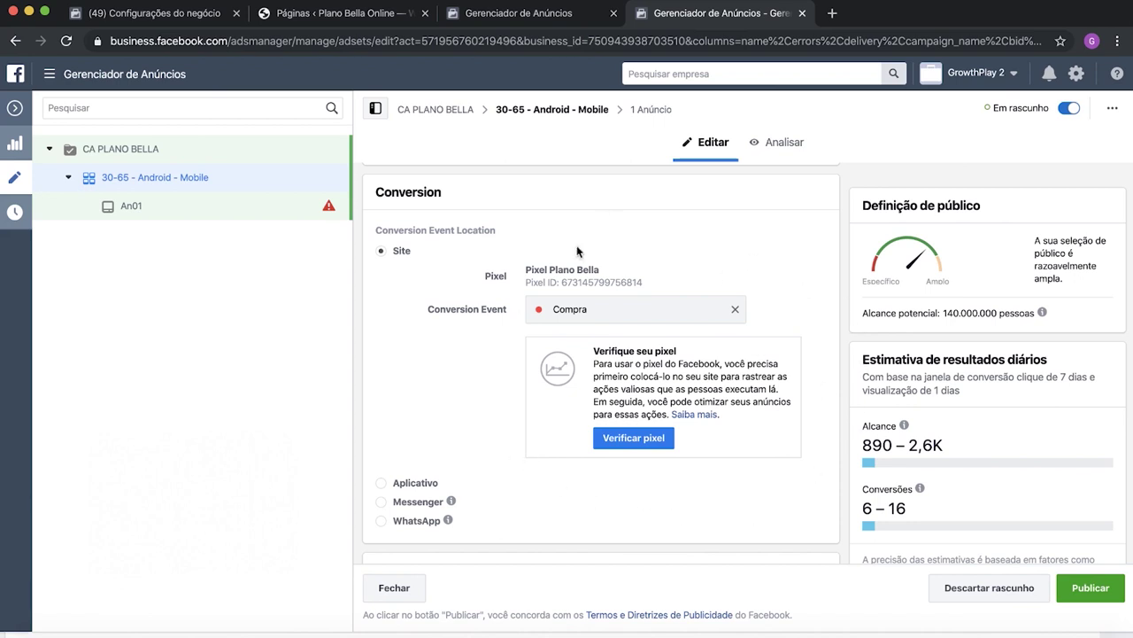
scroll(659, 302, down, 2)
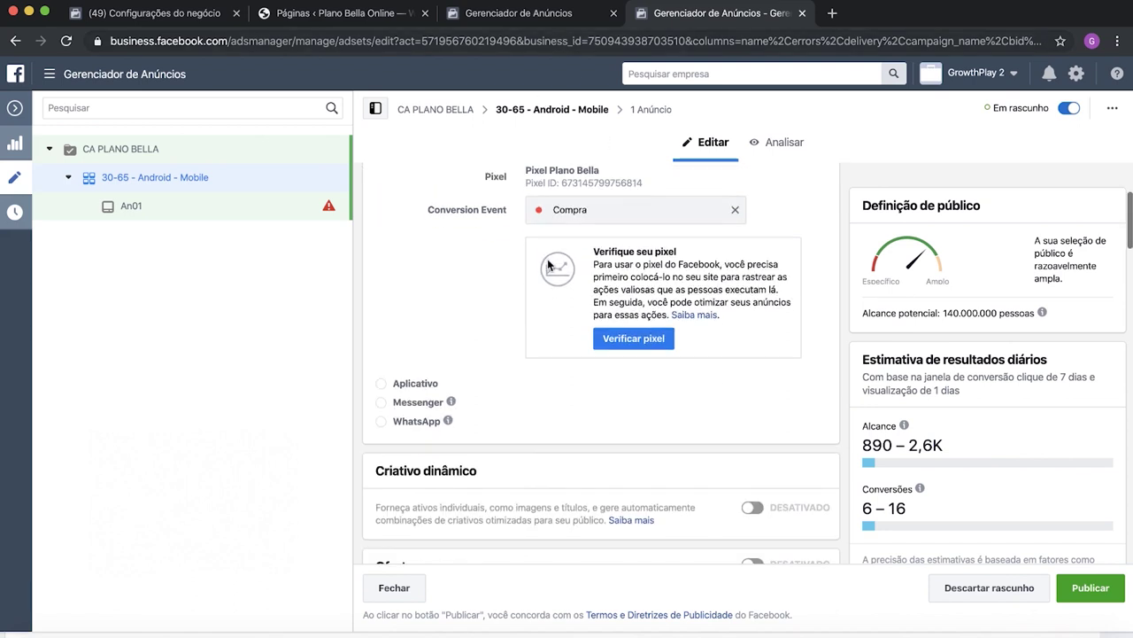
scroll(548, 256, up, 1)
scroll(545, 254, up, 1)
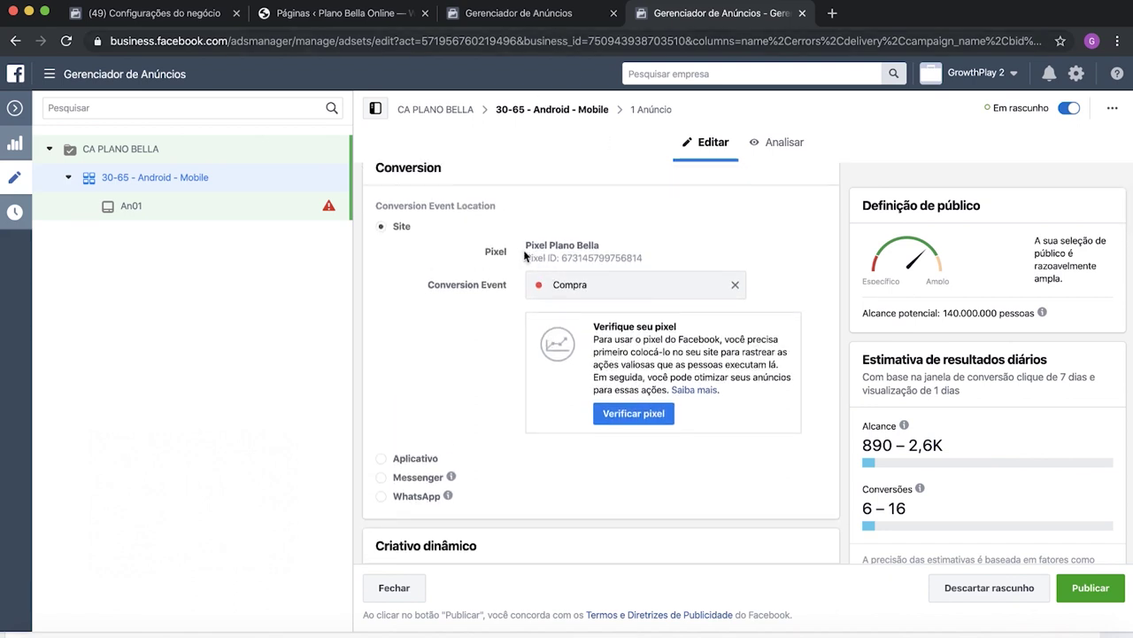
click(501, 19)
Step: Select Pixel Plano Bella in Business Settings and open it in Events Manager
click(341, 17)
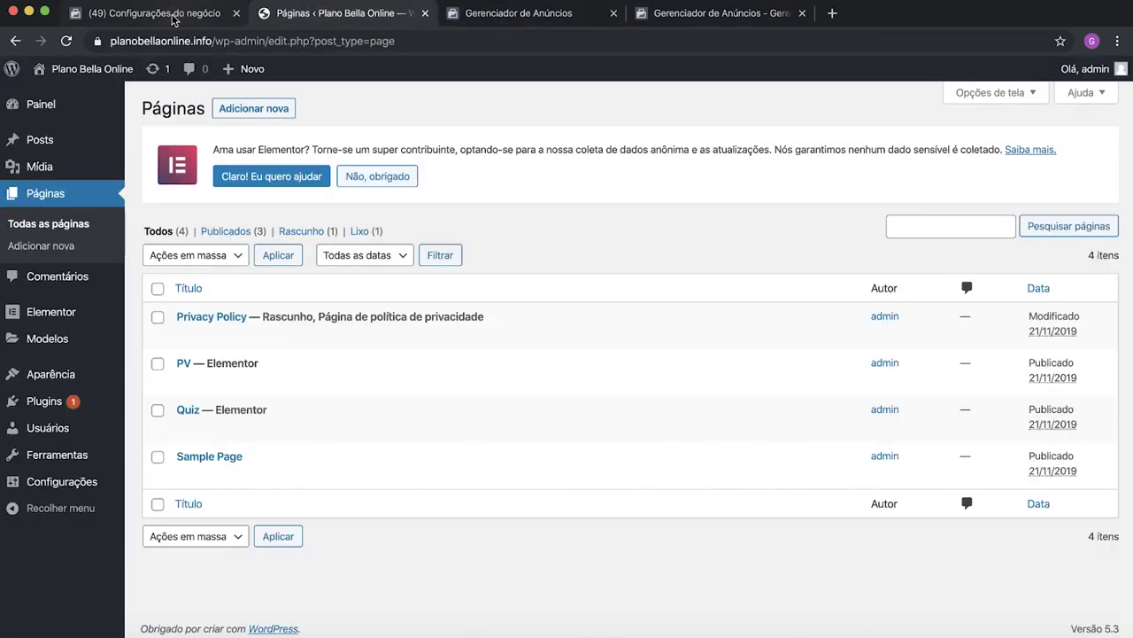
click(176, 20)
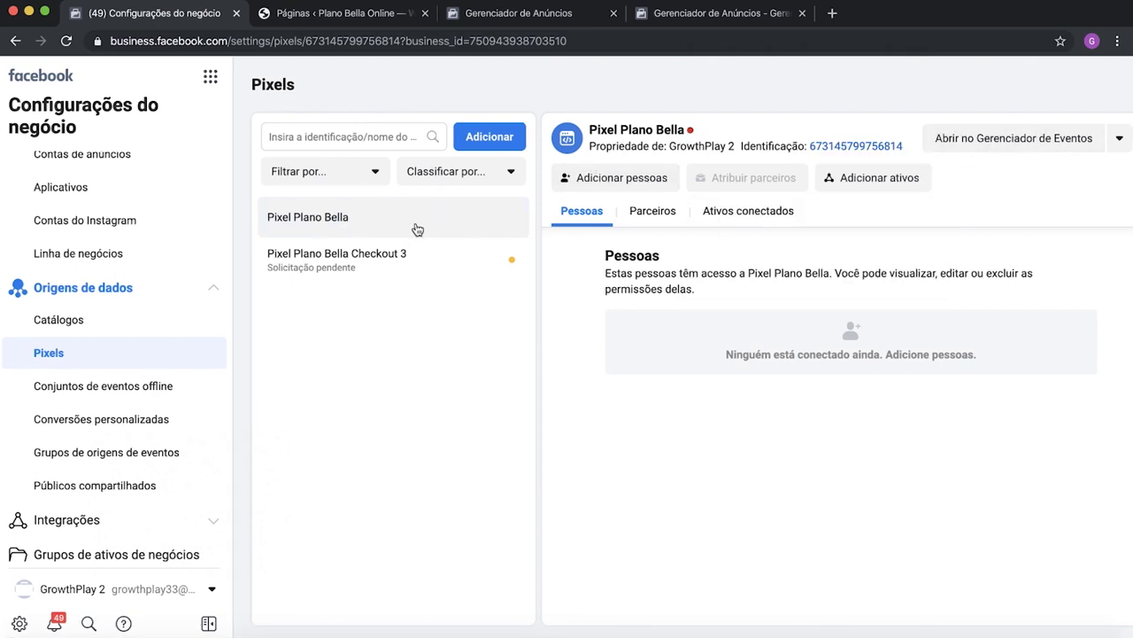
click(318, 232)
click(147, 362)
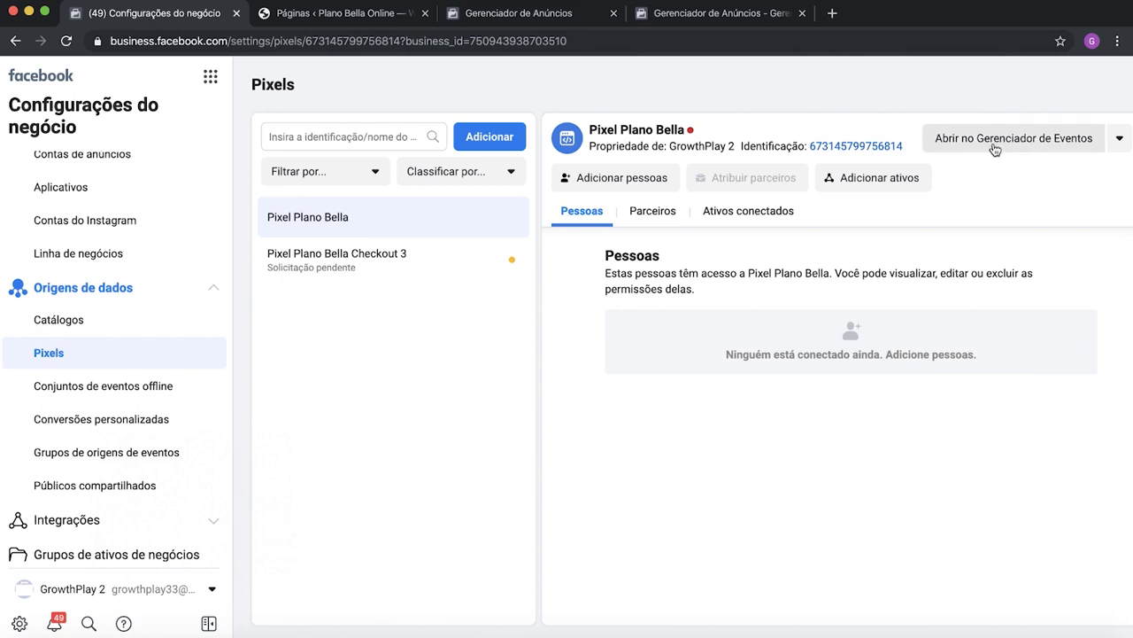
click(1120, 139)
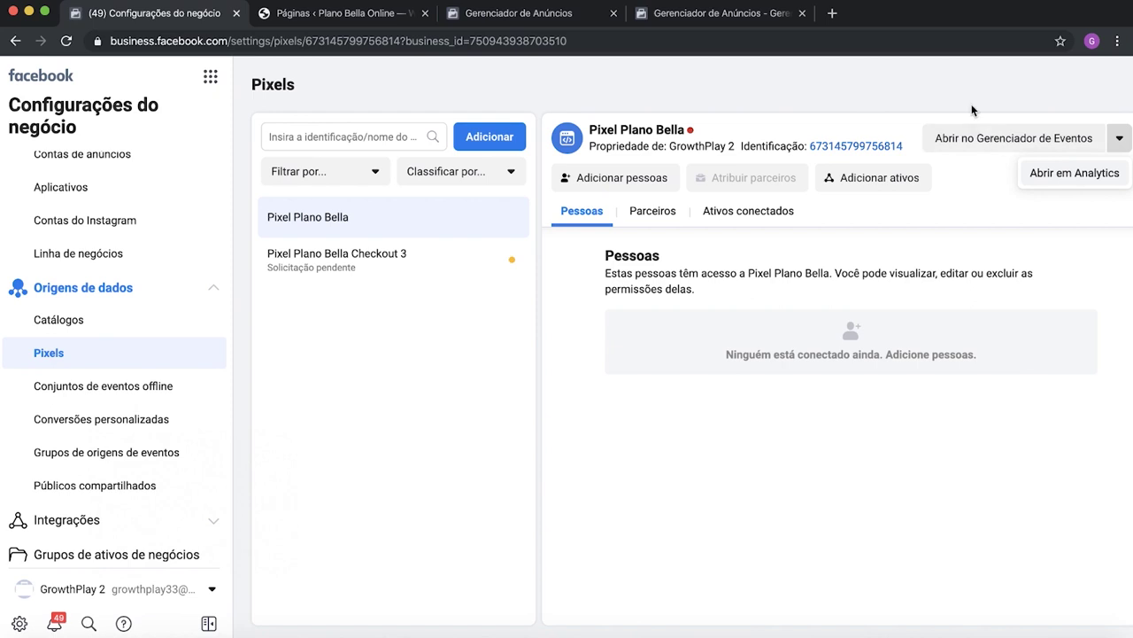
click(978, 136)
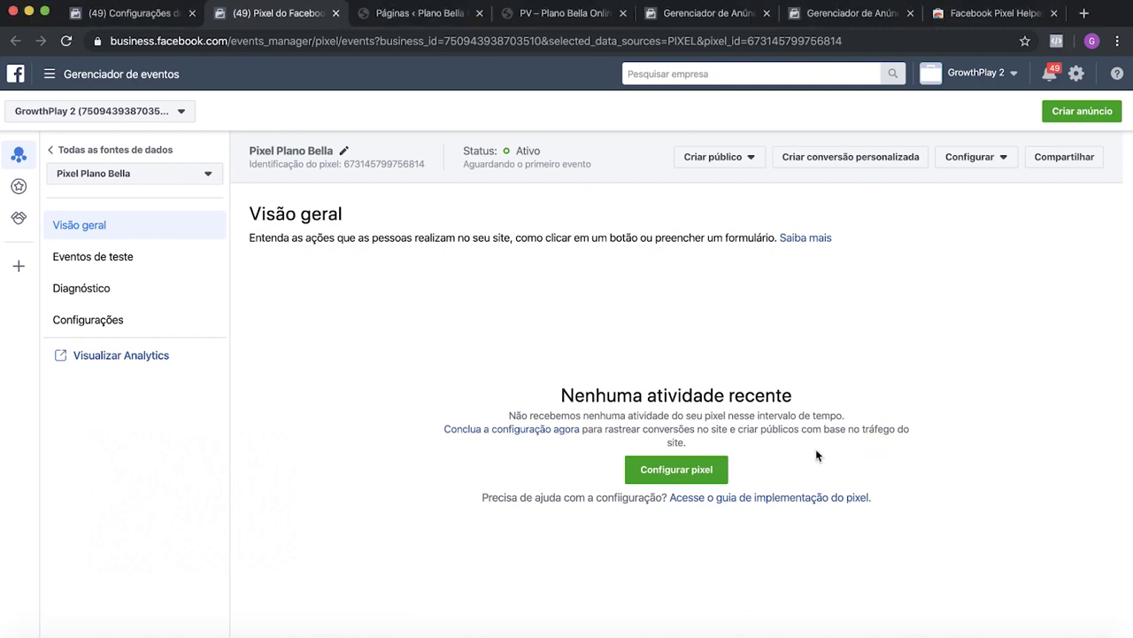
Step: Choose manual pixel installation and copy Pixel Plano Bella's base code
click(670, 471)
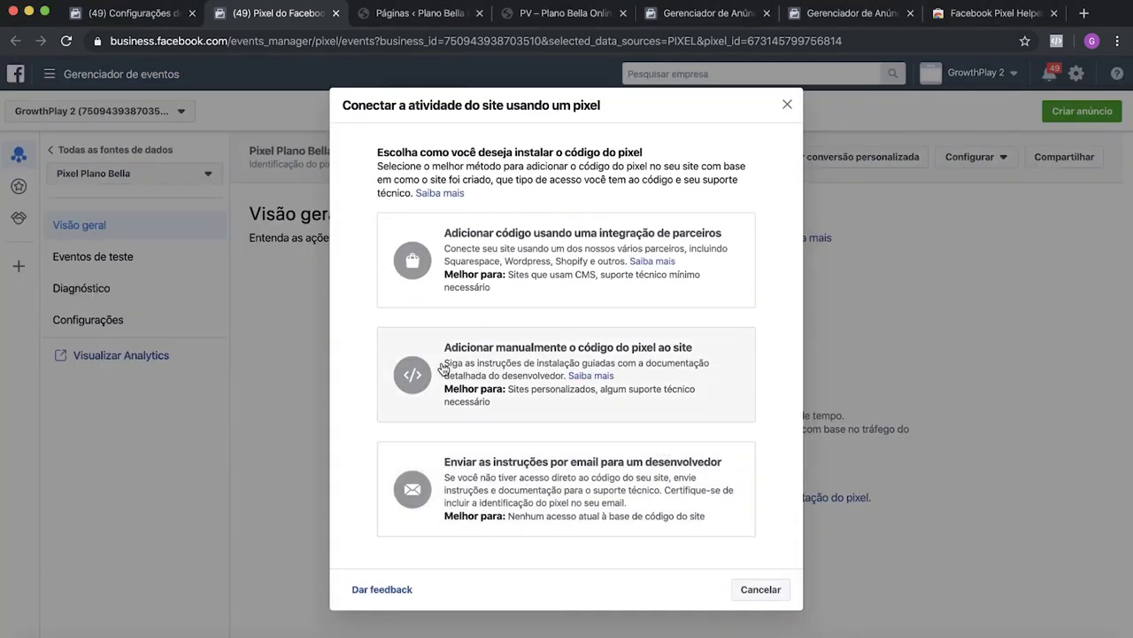
click(533, 374)
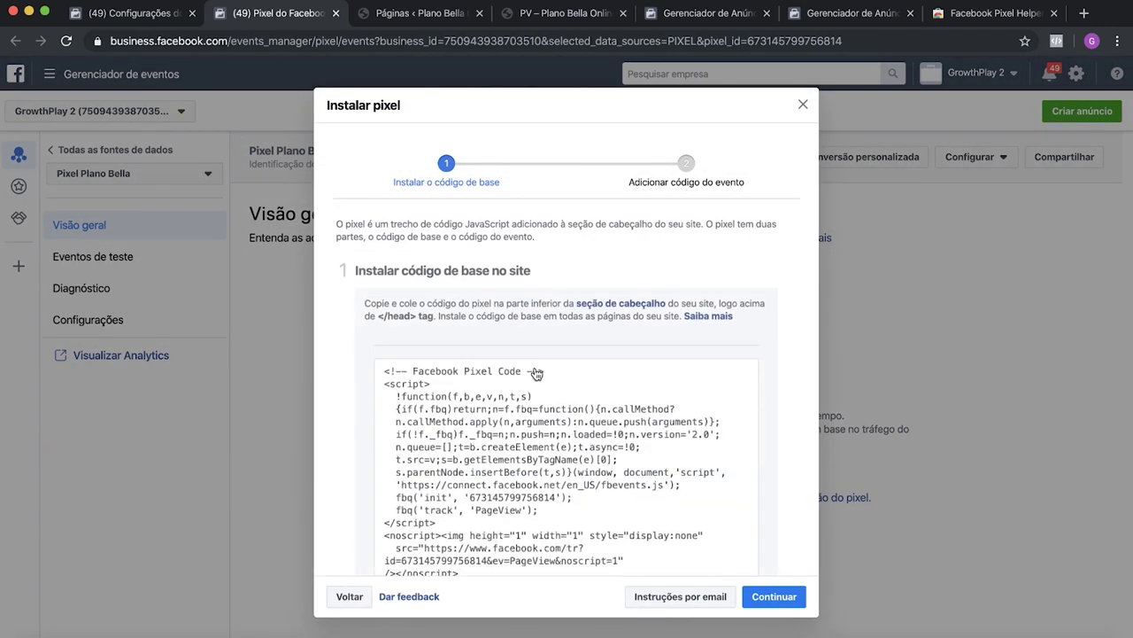
mouse_move(563, 257)
scroll(571, 261, down, 3)
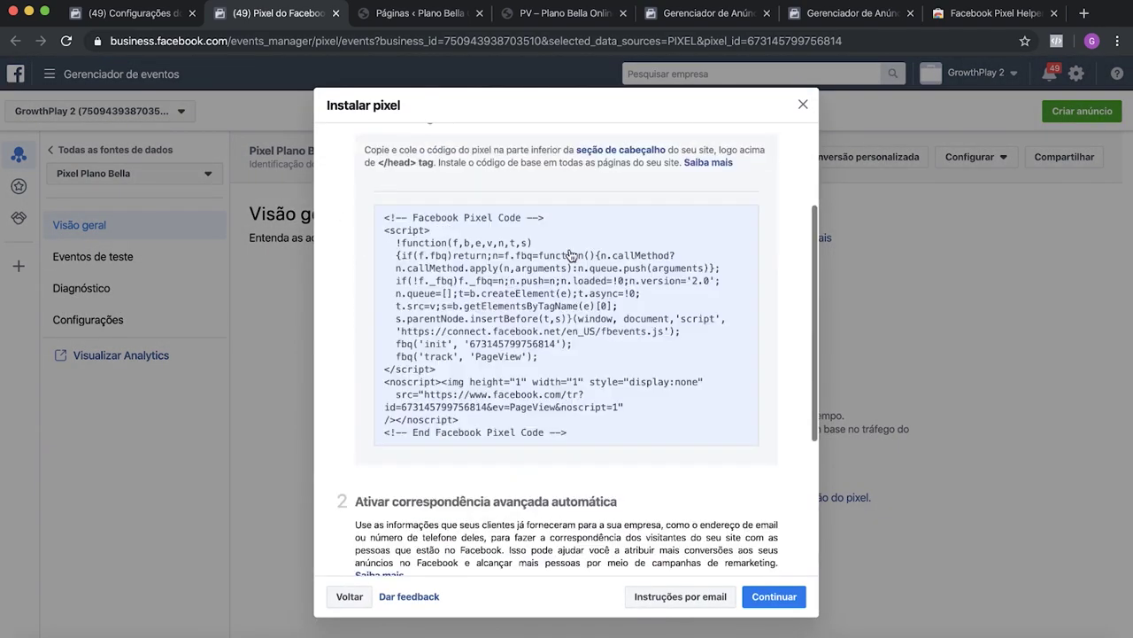
scroll(571, 263, up, 2)
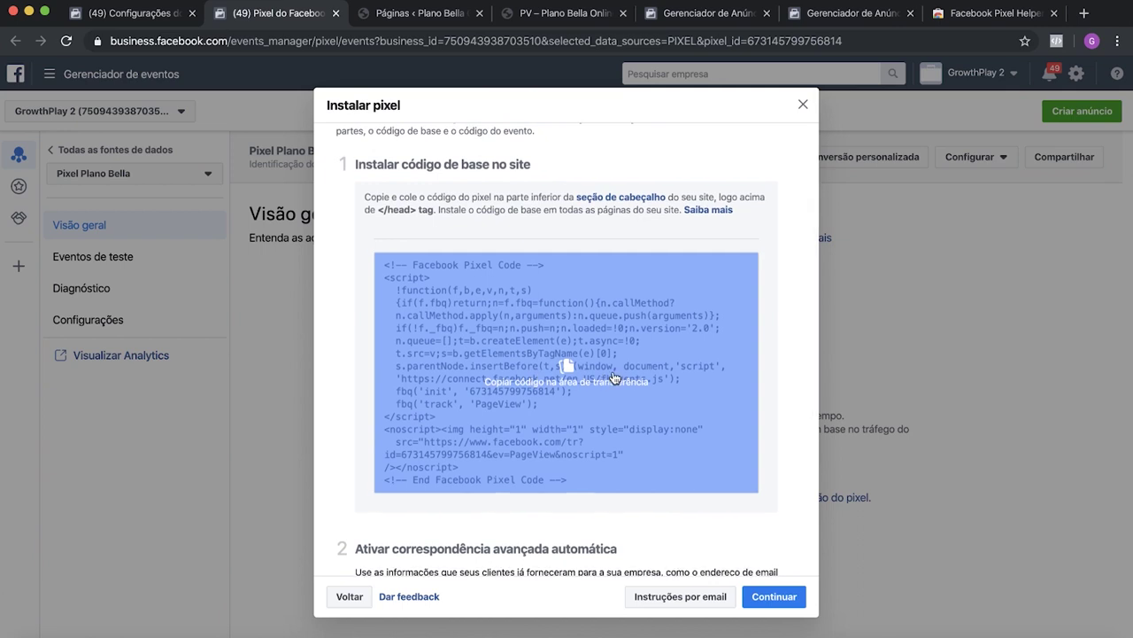
scroll(584, 376, up, 1)
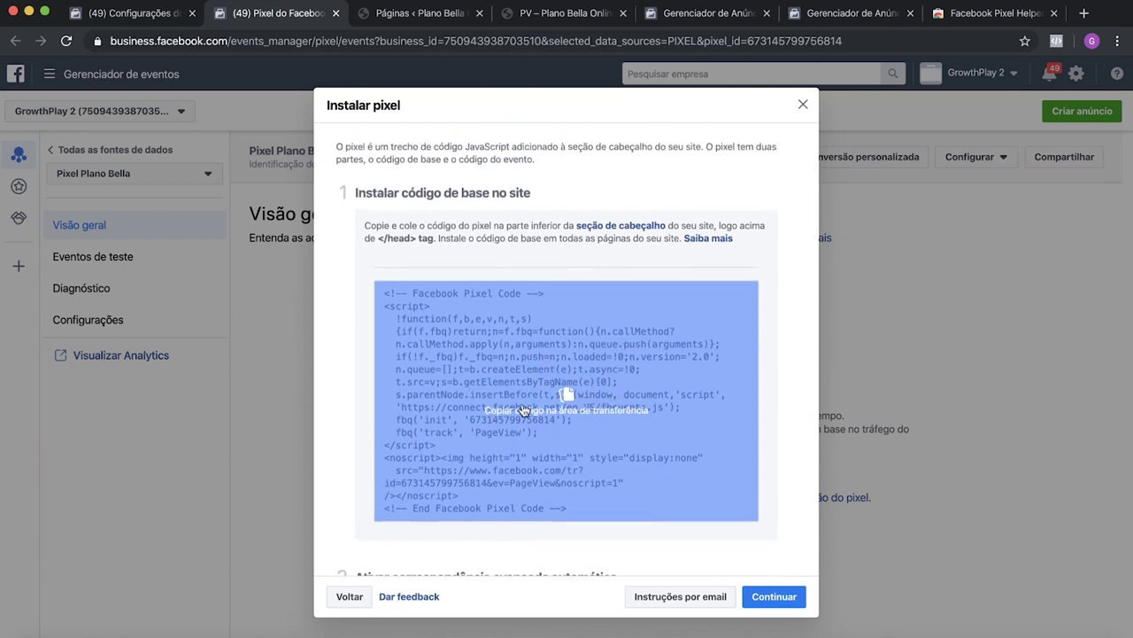
click(571, 405)
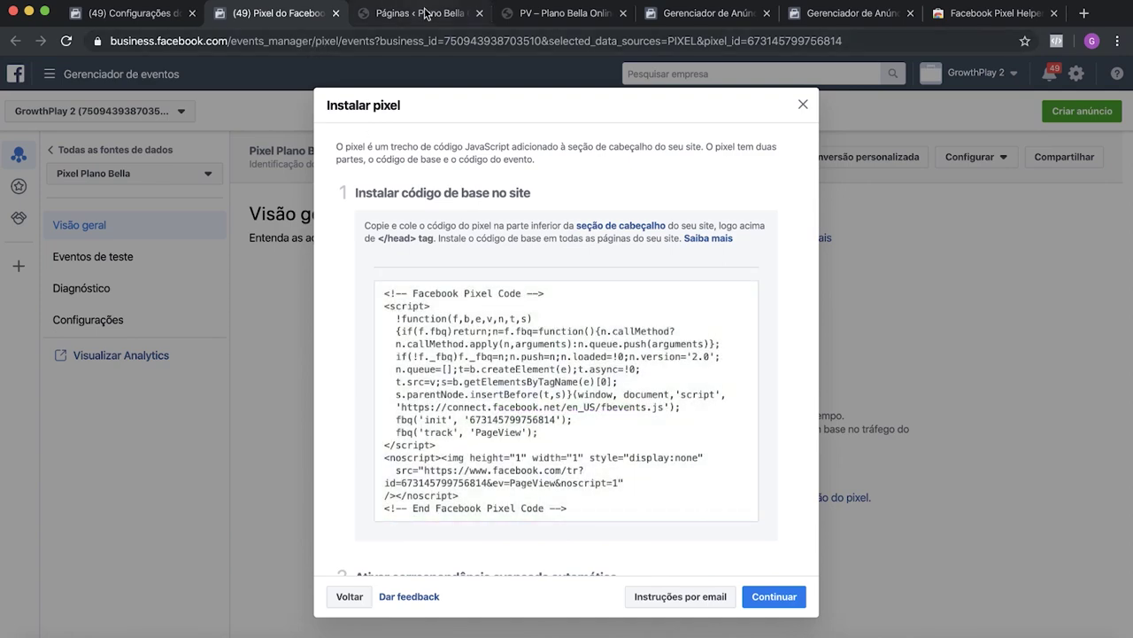
Step: Close the pixel setup flow and go to the WordPress pages list
click(755, 597)
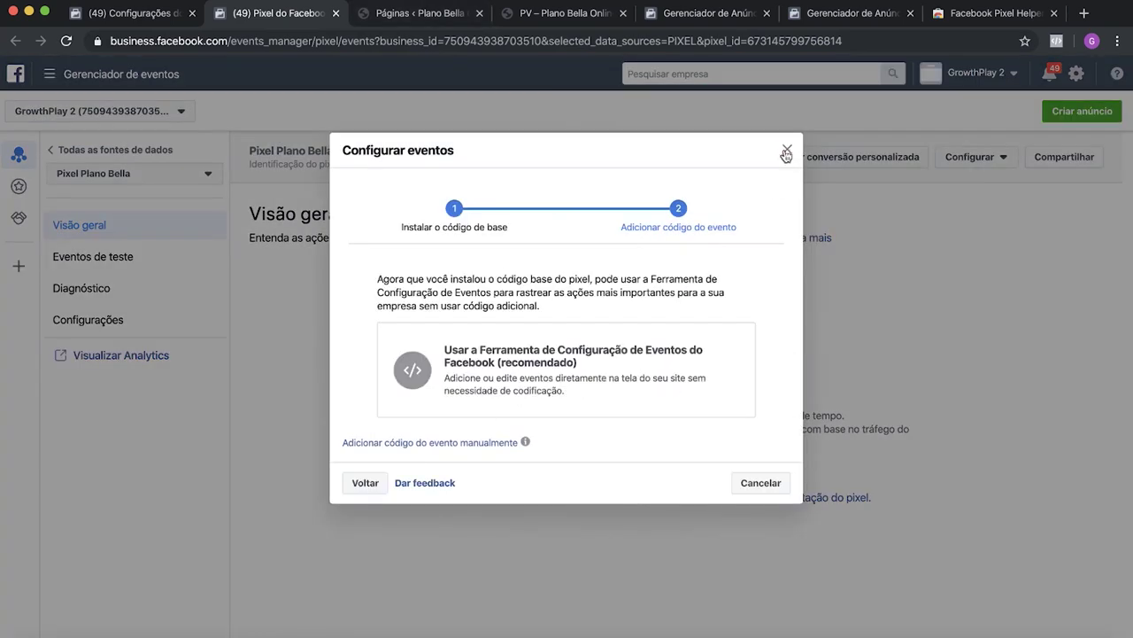
click(785, 151)
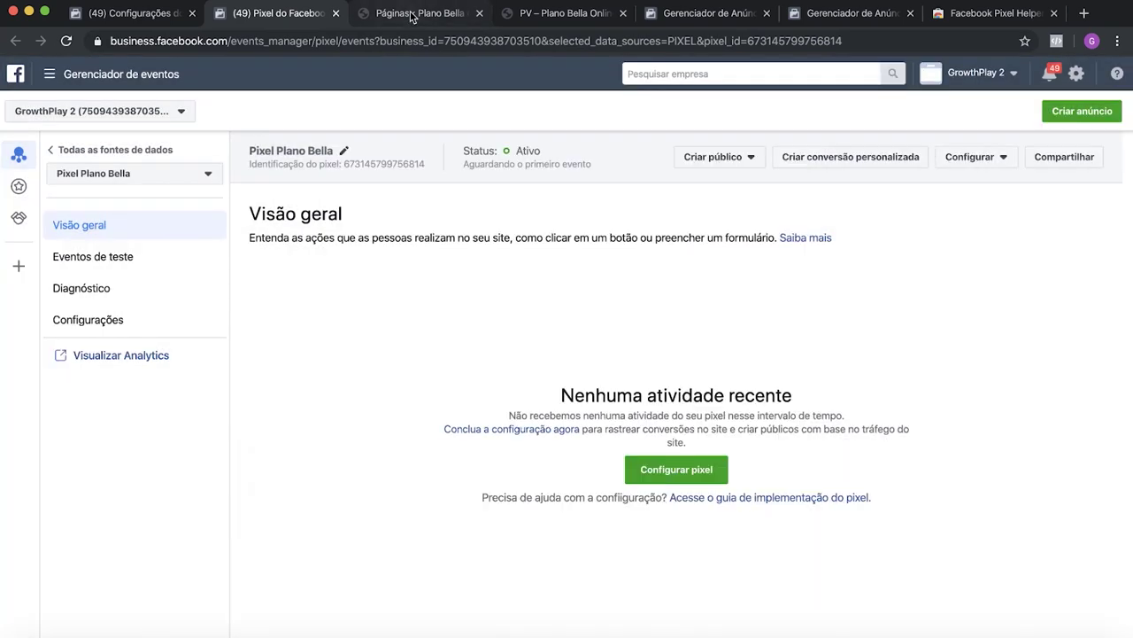
click(412, 16)
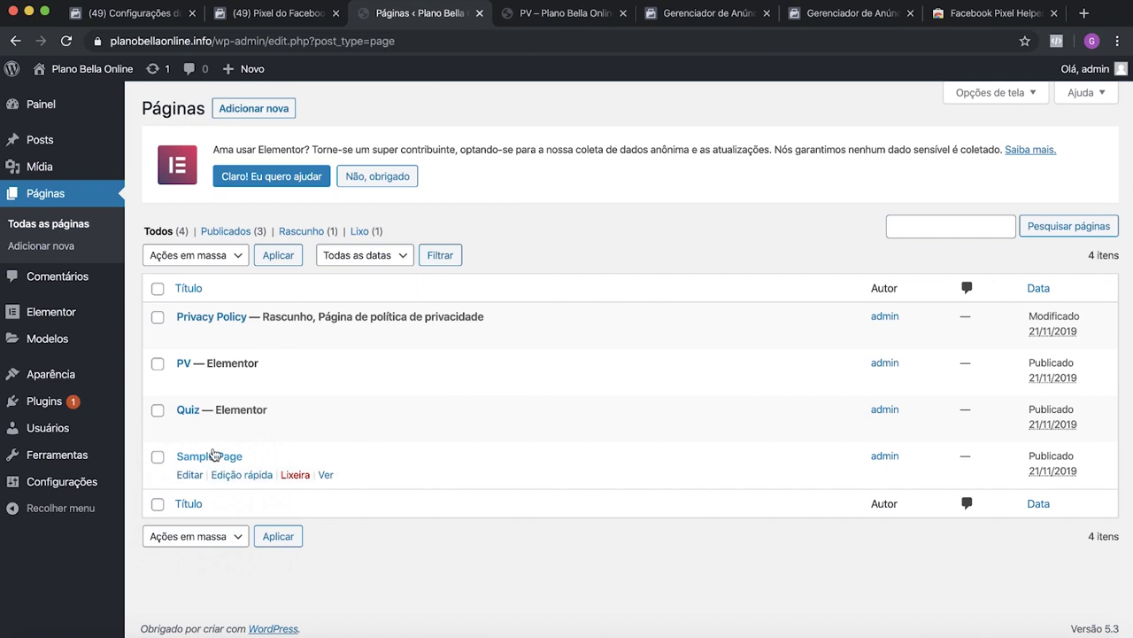
Step: Paste the pixel base code into the Quiz page's 'Insert Script to <head>' field and update the page
mouse_move(189, 432)
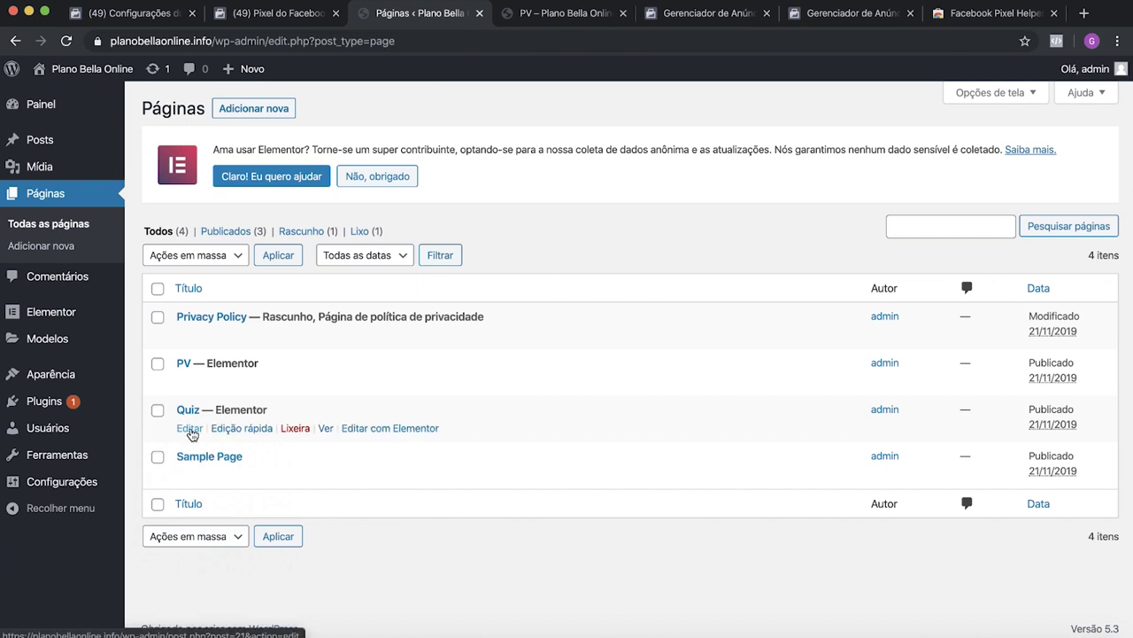
click(190, 432)
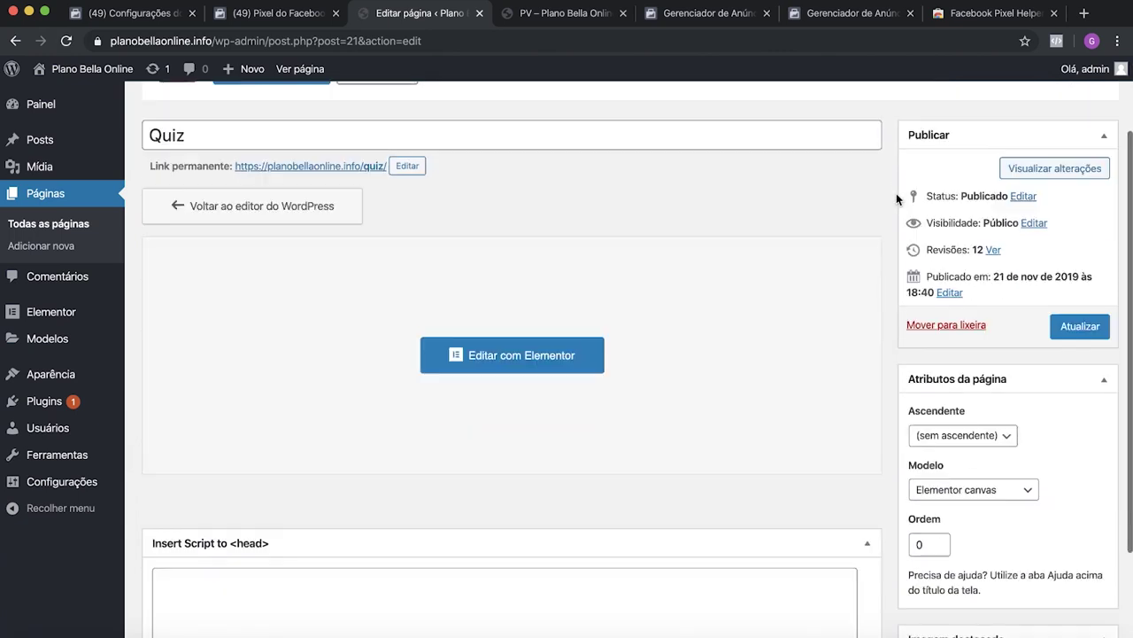
scroll(896, 198, down, 4)
scroll(896, 194, down, 1)
click(319, 463)
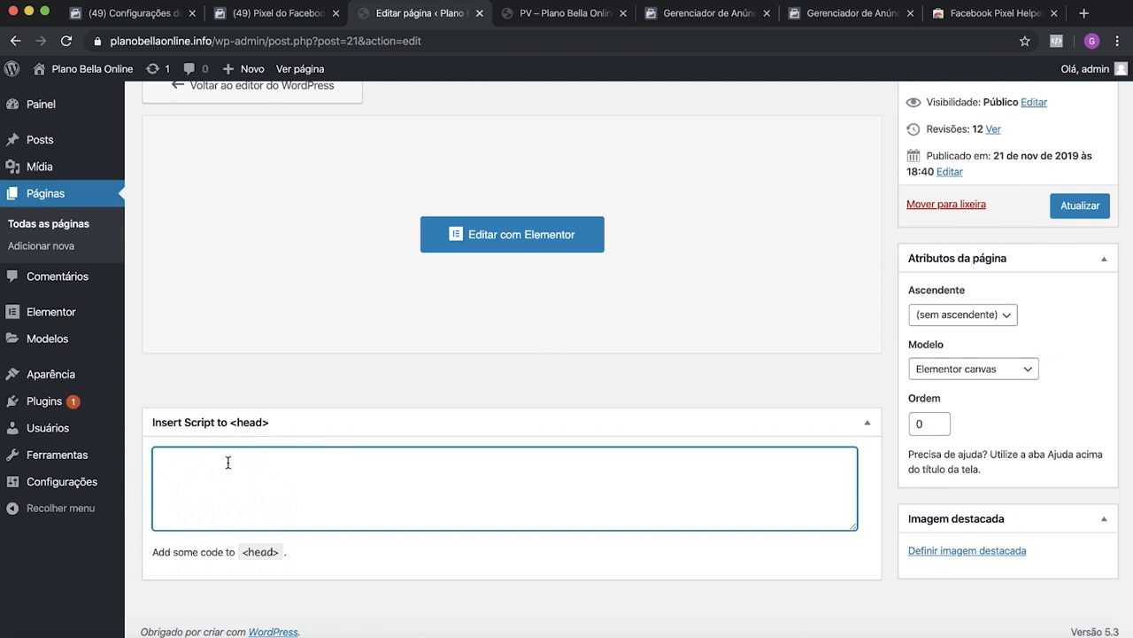
key(super+v)
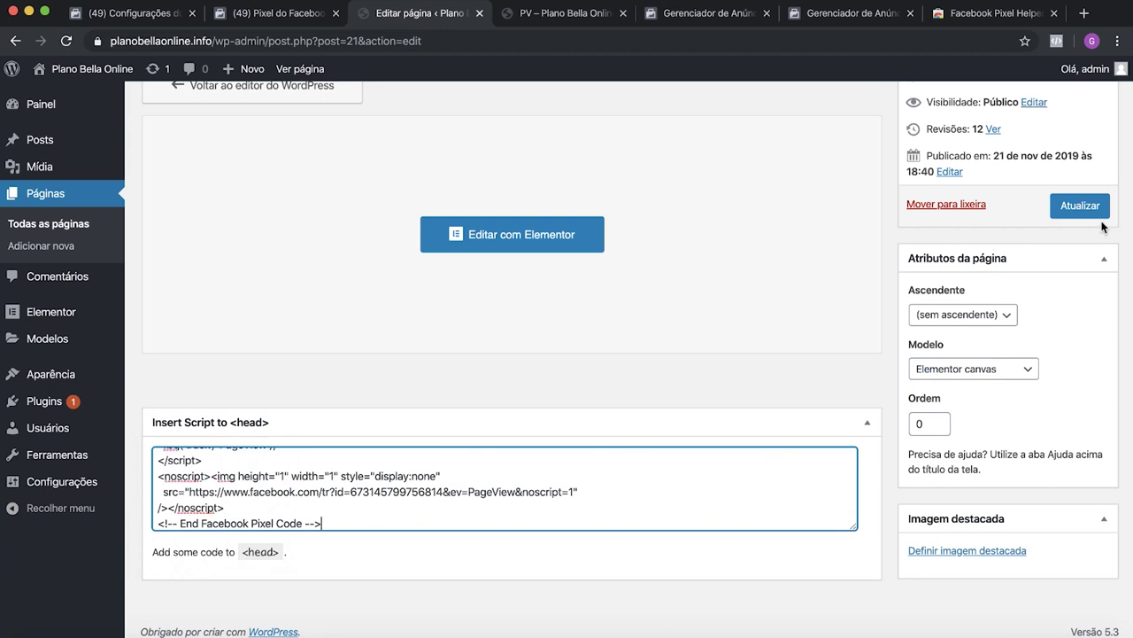
click(1079, 207)
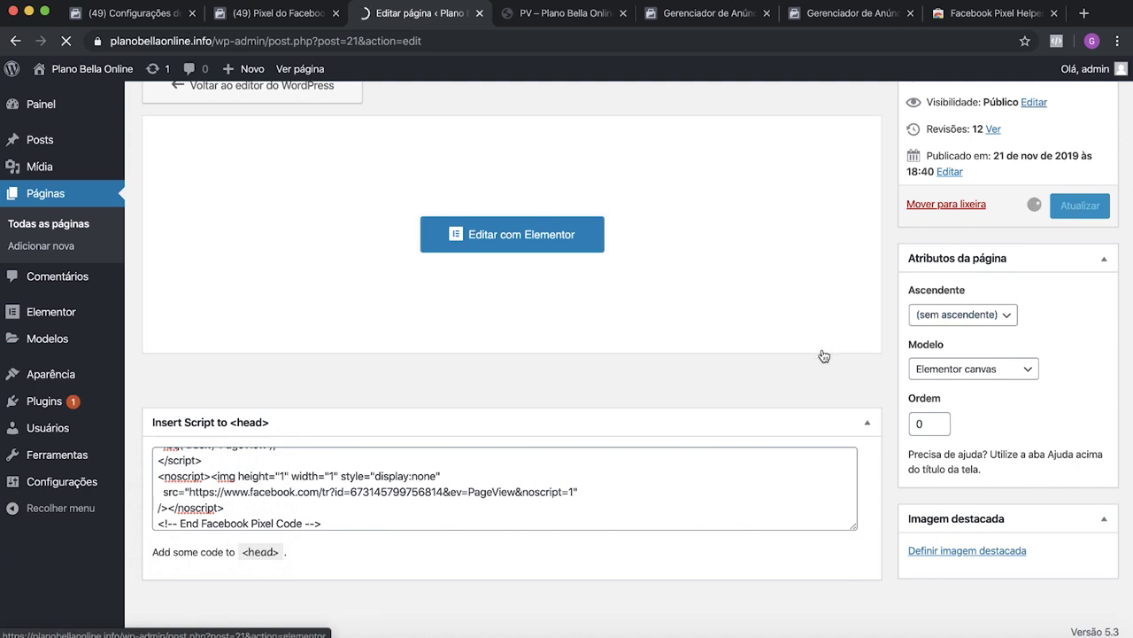
click(366, 515)
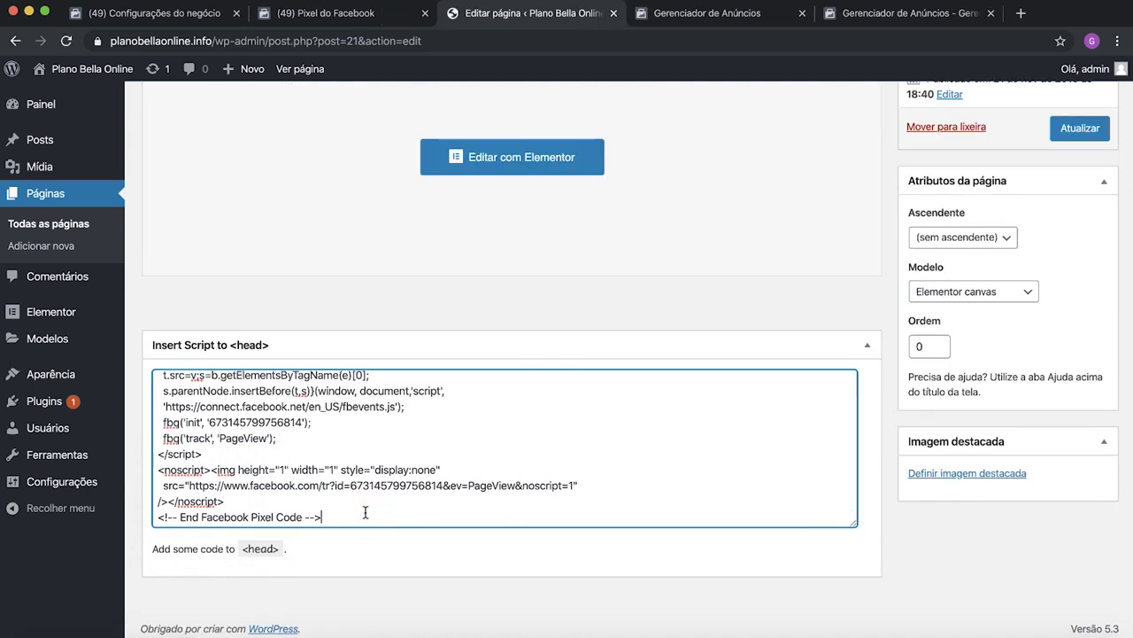
key(Return)
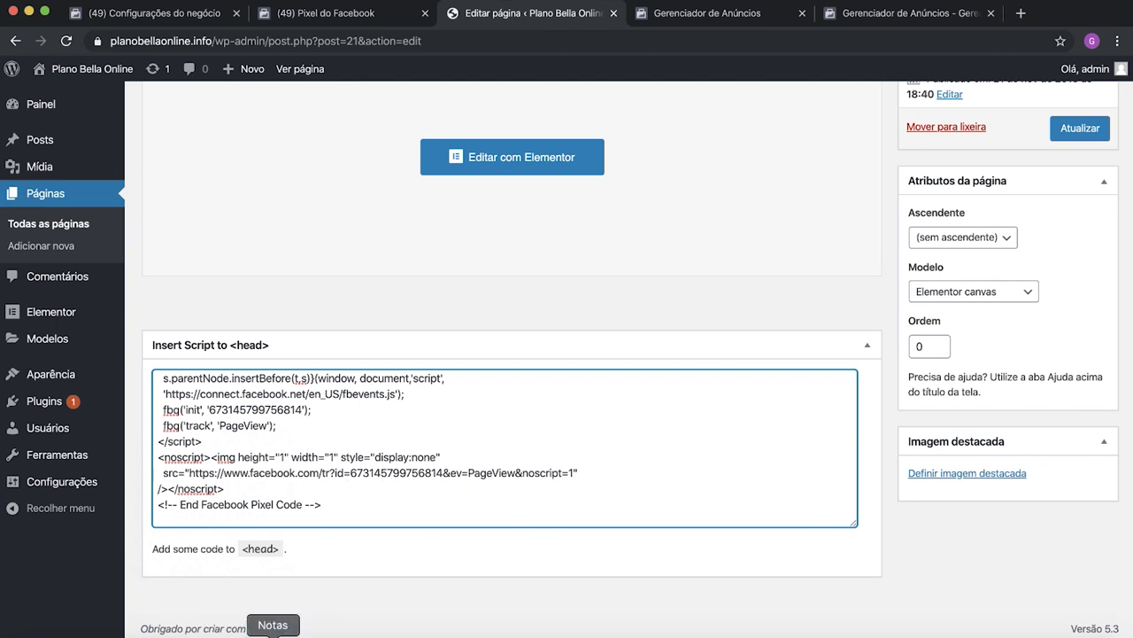
click(273, 632)
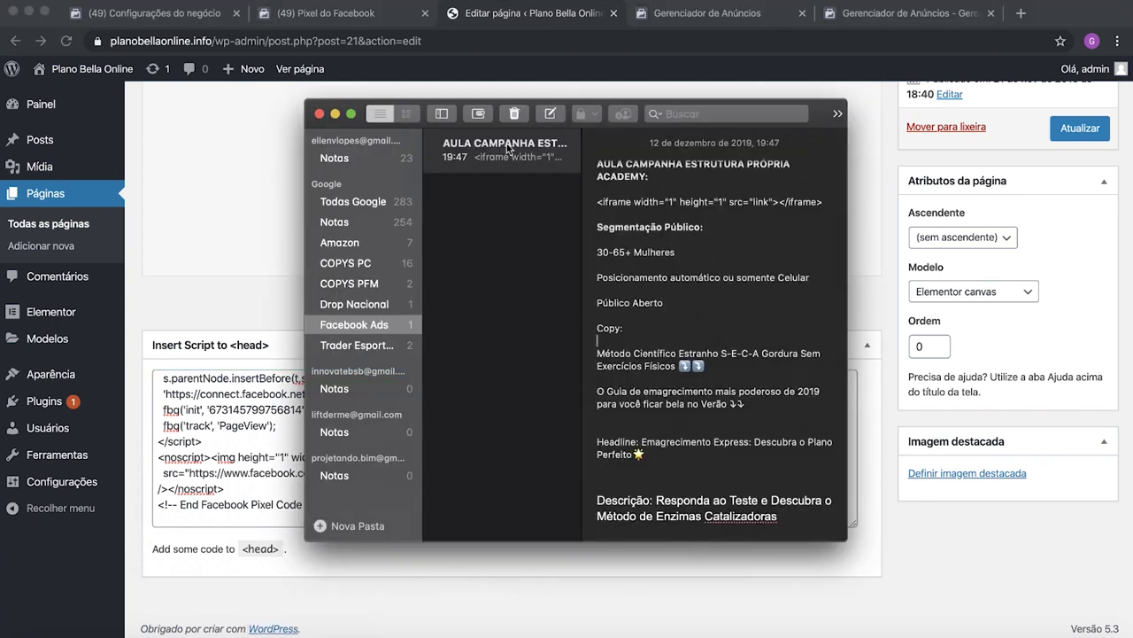
Step: Hide the Notes folder list and select the <iframe width="1" height="1" src="link"></iframe> line
click(442, 114)
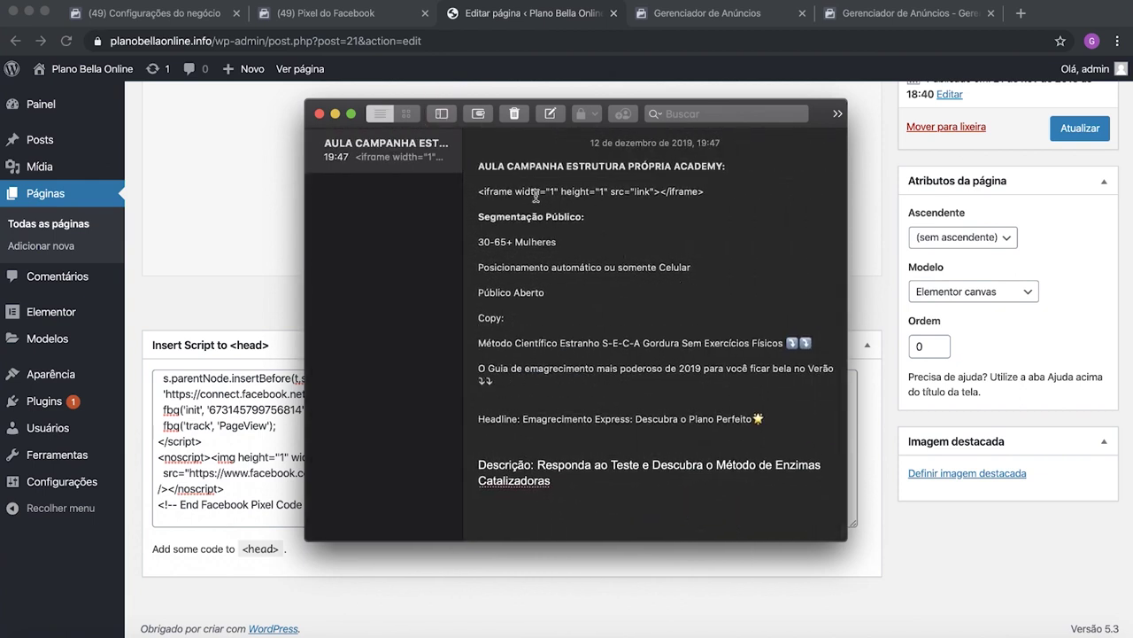
drag(721, 191, 687, 191)
click(715, 193)
drag(710, 192, 472, 192)
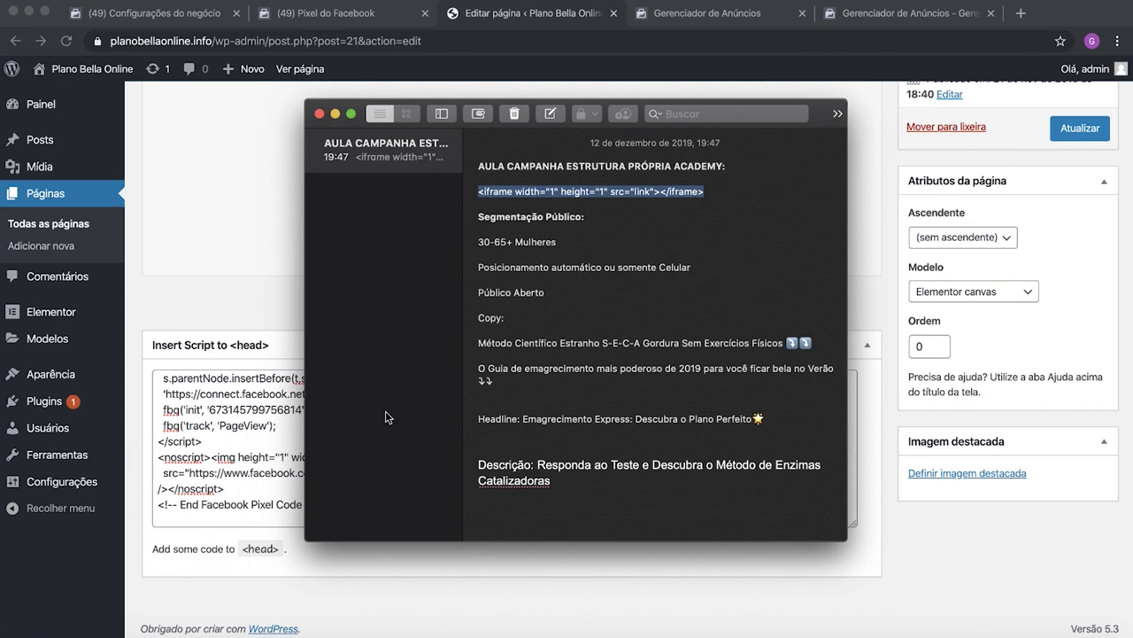
drag(419, 125, 628, 121)
click(291, 525)
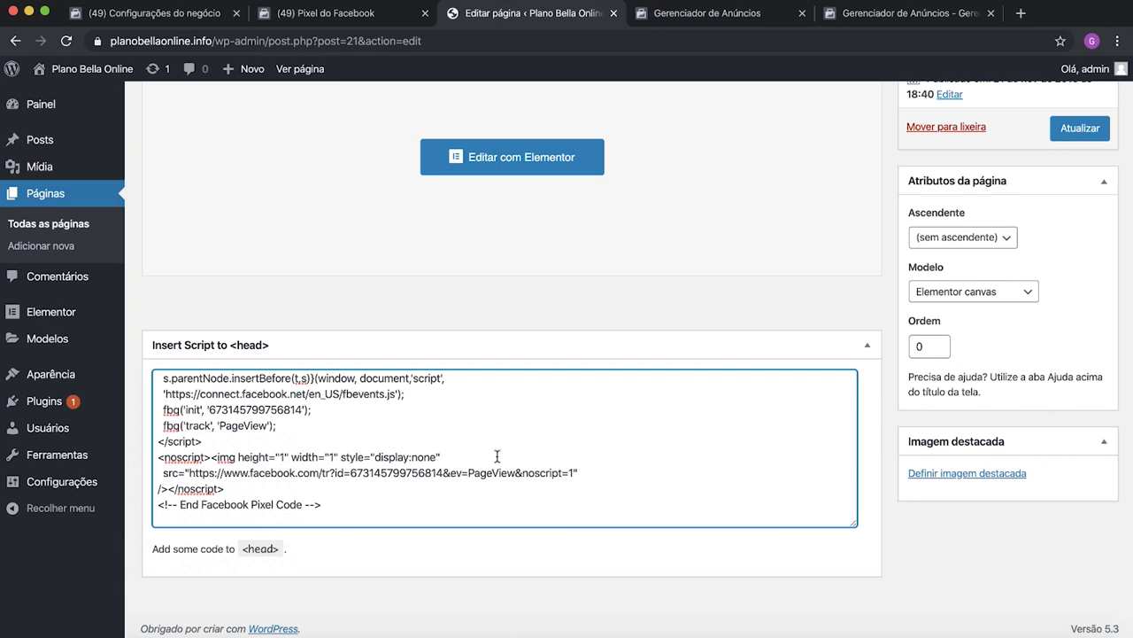
key(super+Tab)
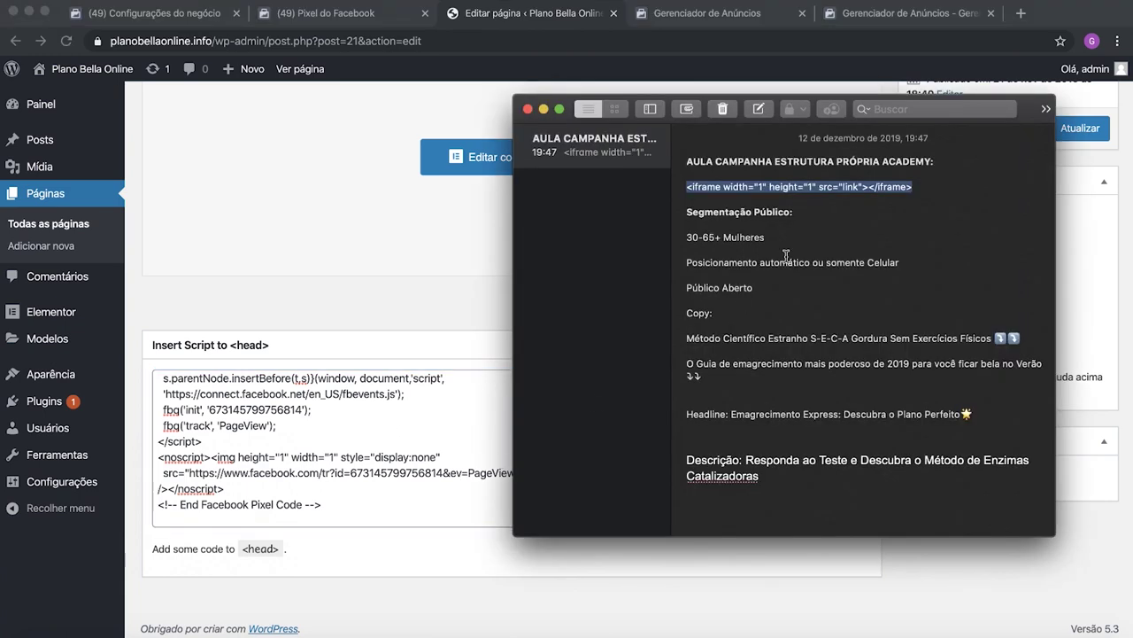
Step: Select the placeholder word 'link' in the iframe snippet's src, then return to the WordPress editor
click(912, 189)
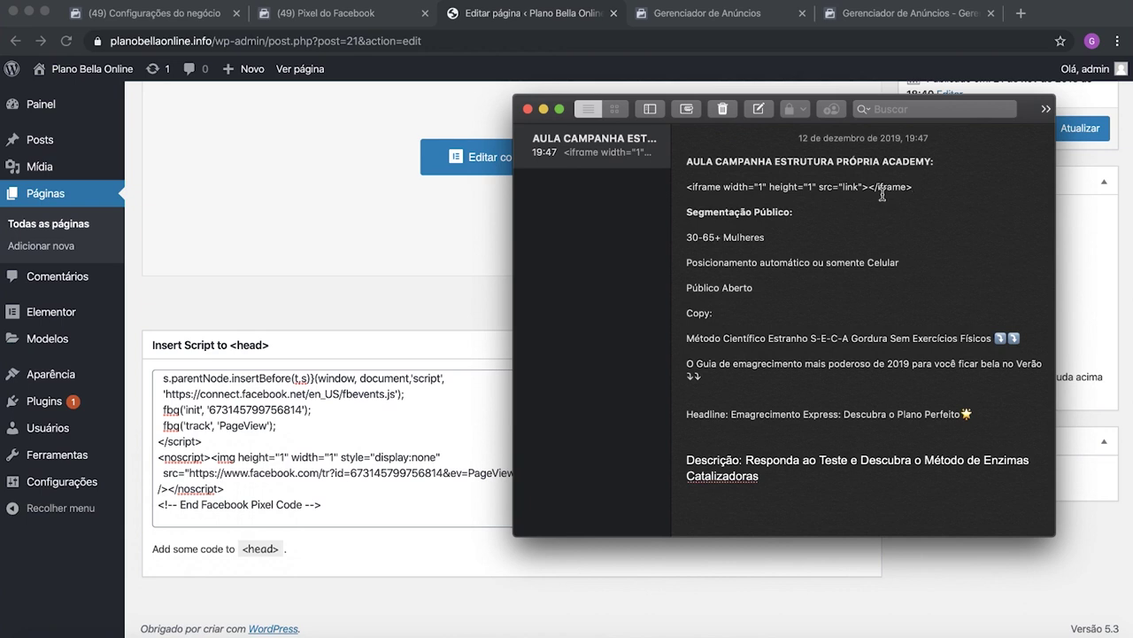
drag(953, 185, 658, 189)
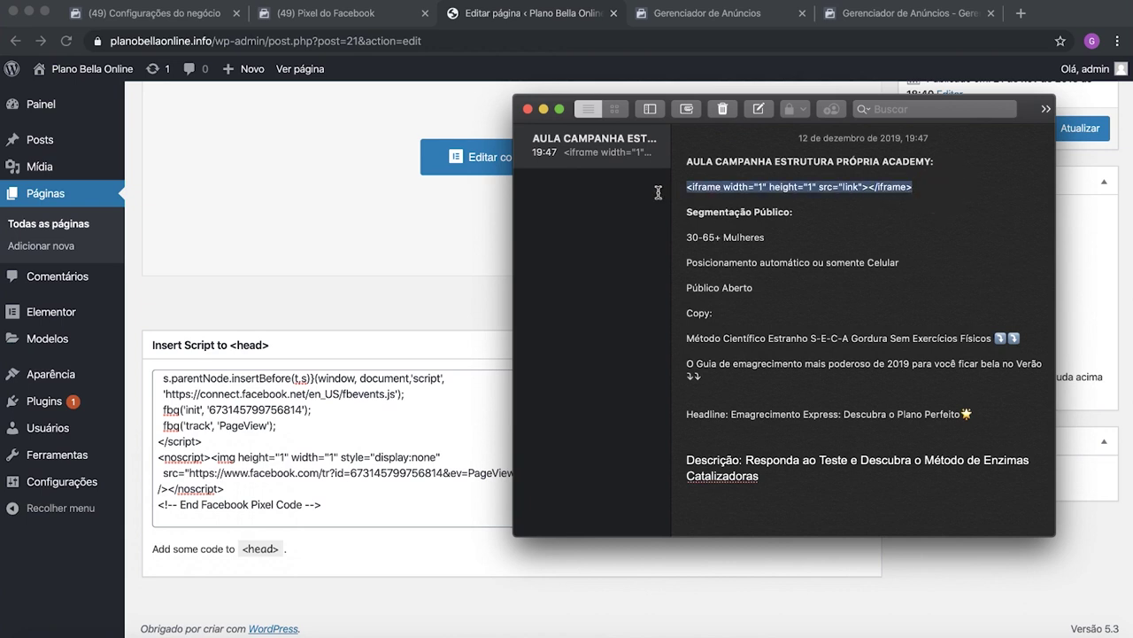
click(900, 190)
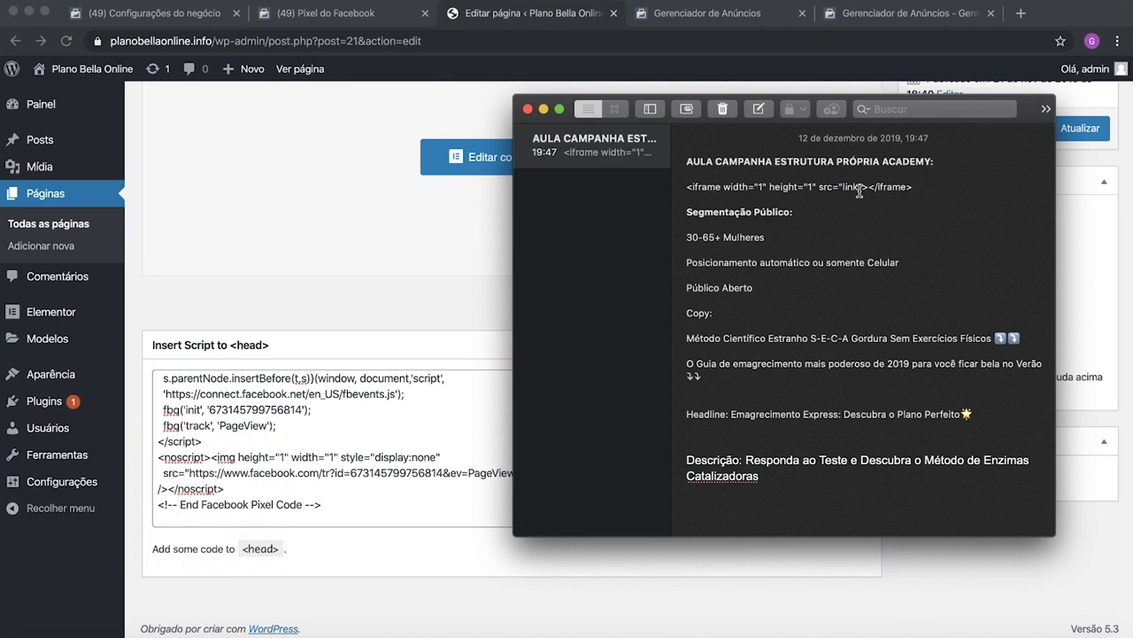
drag(921, 189, 671, 186)
click(916, 188)
shift+click(857, 188)
double_click(846, 188)
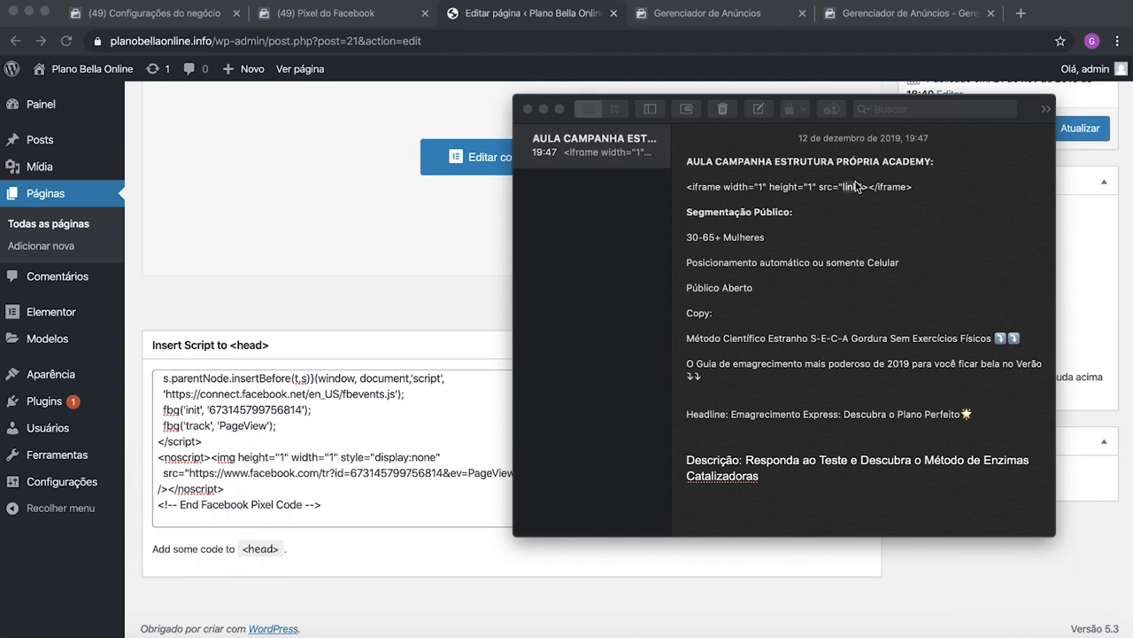
scroll(867, 200, down, 1)
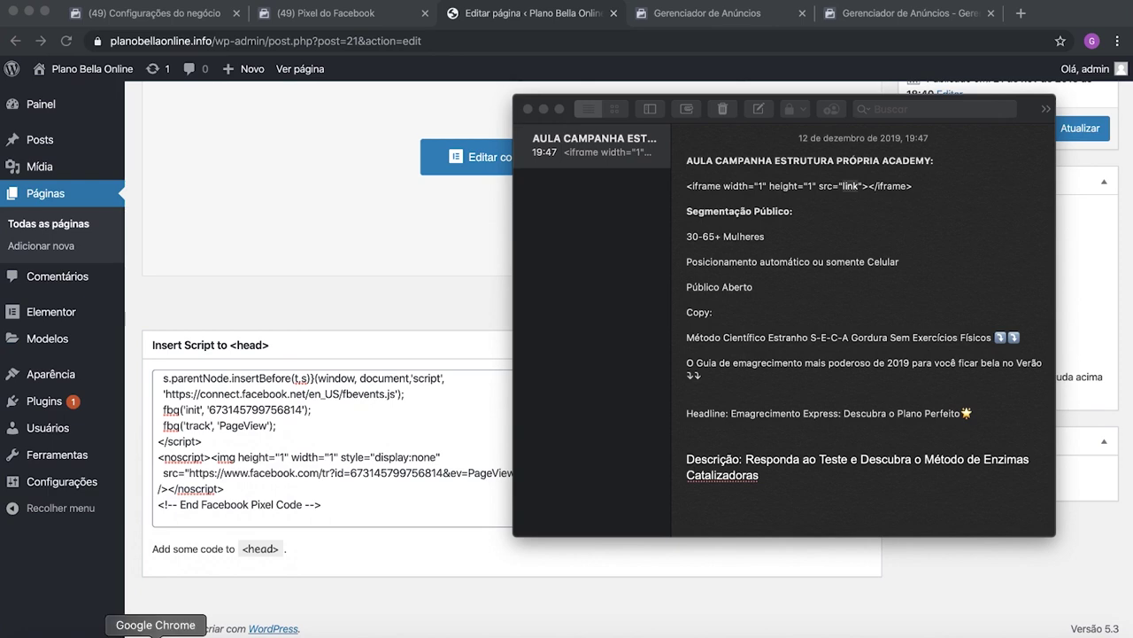
click(186, 577)
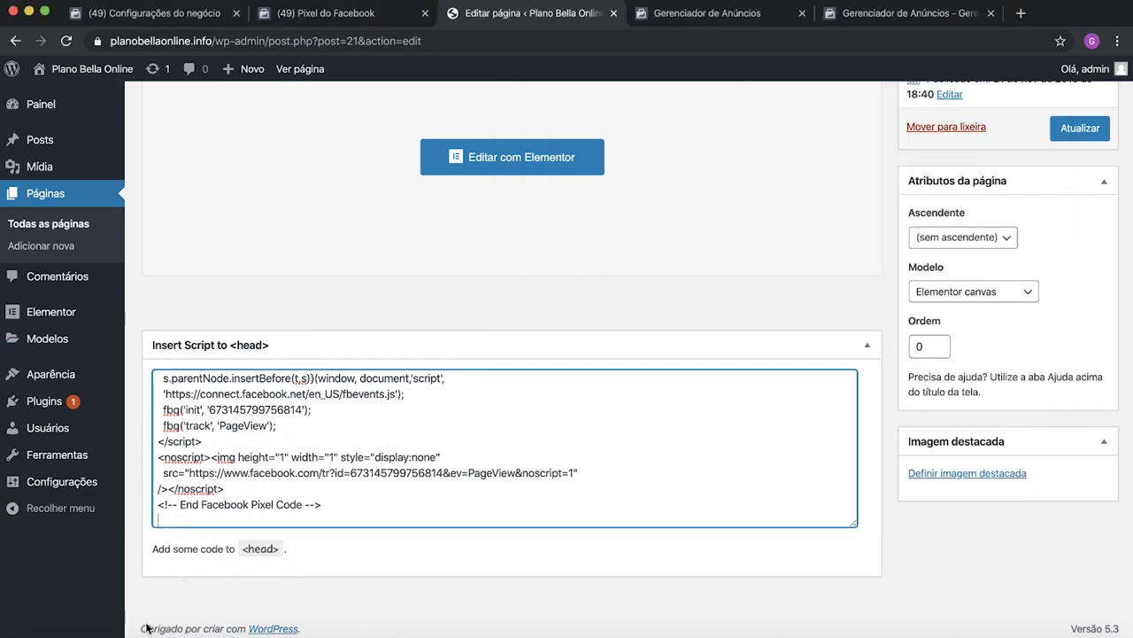
Step: Start registering a new Monetizze campaign and enter its name, beginning with 'Campanha'
click(124, 634)
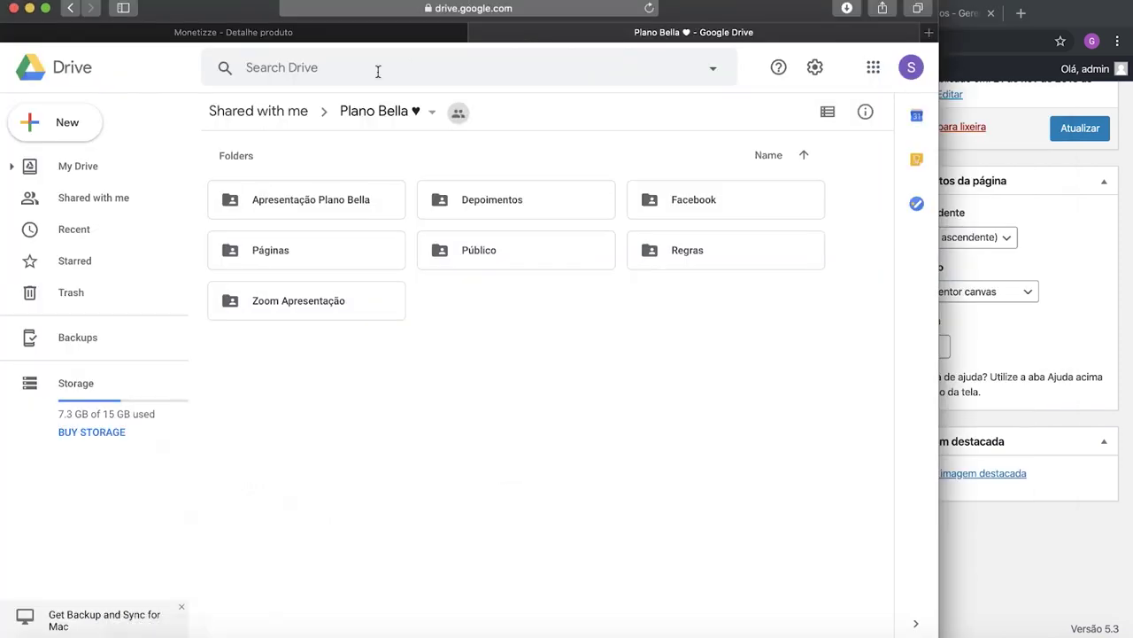
click(329, 37)
scroll(477, 254, down, 1)
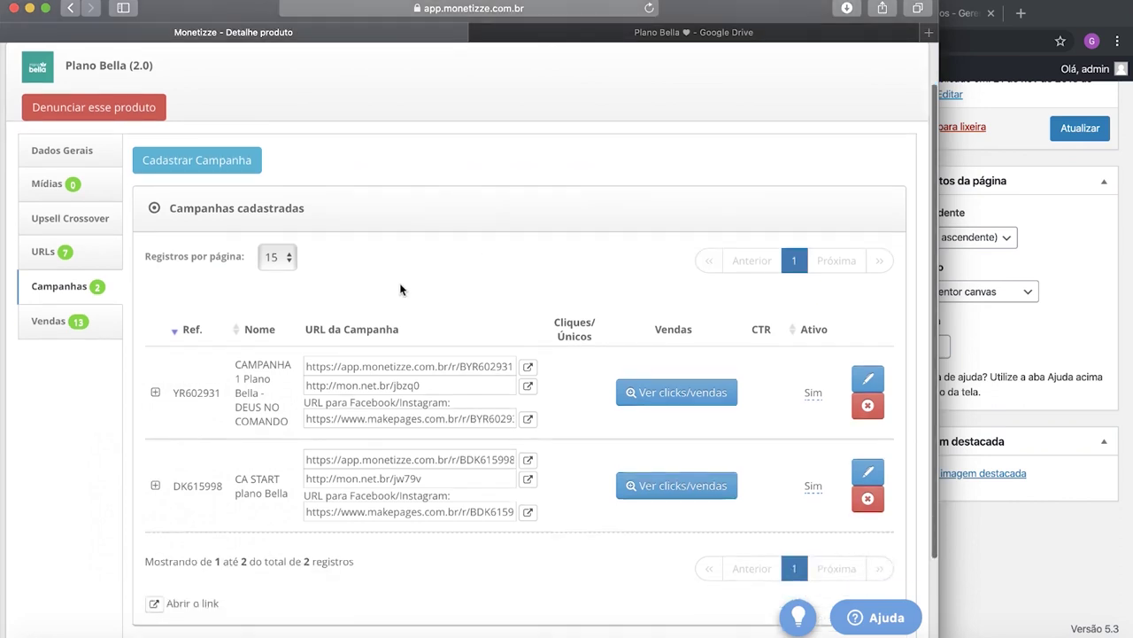
click(210, 172)
click(391, 201)
text(Camp)
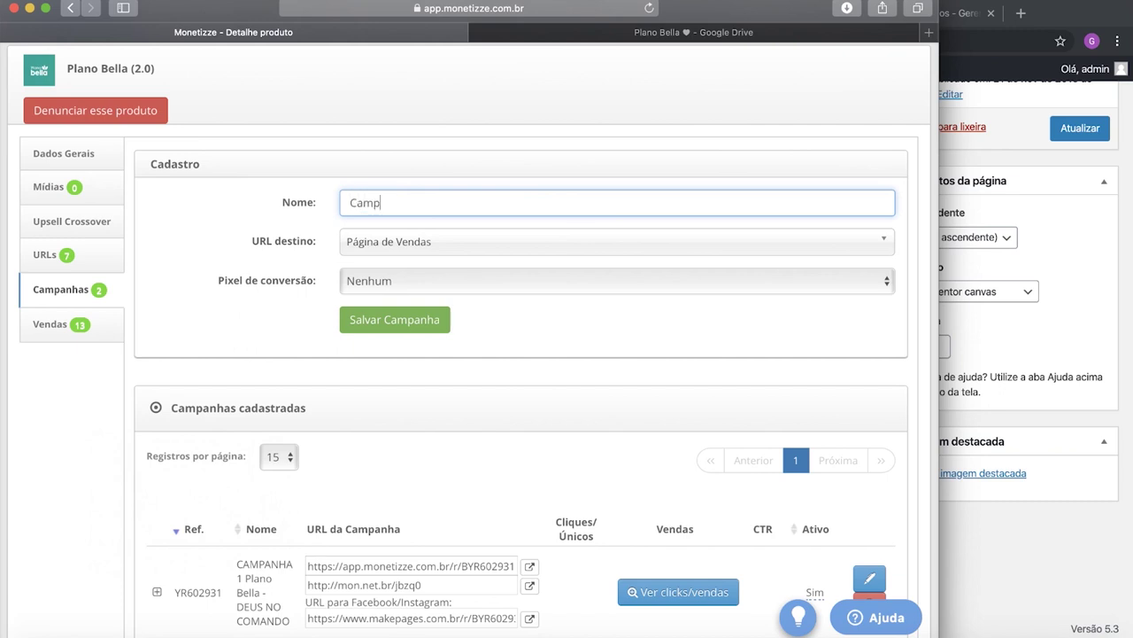
text(anhaa)
key(BackSpace)
Step: Set URL destino to Marca Tráfego and Pixel de conversão to Facebook (NOVO)
click(445, 239)
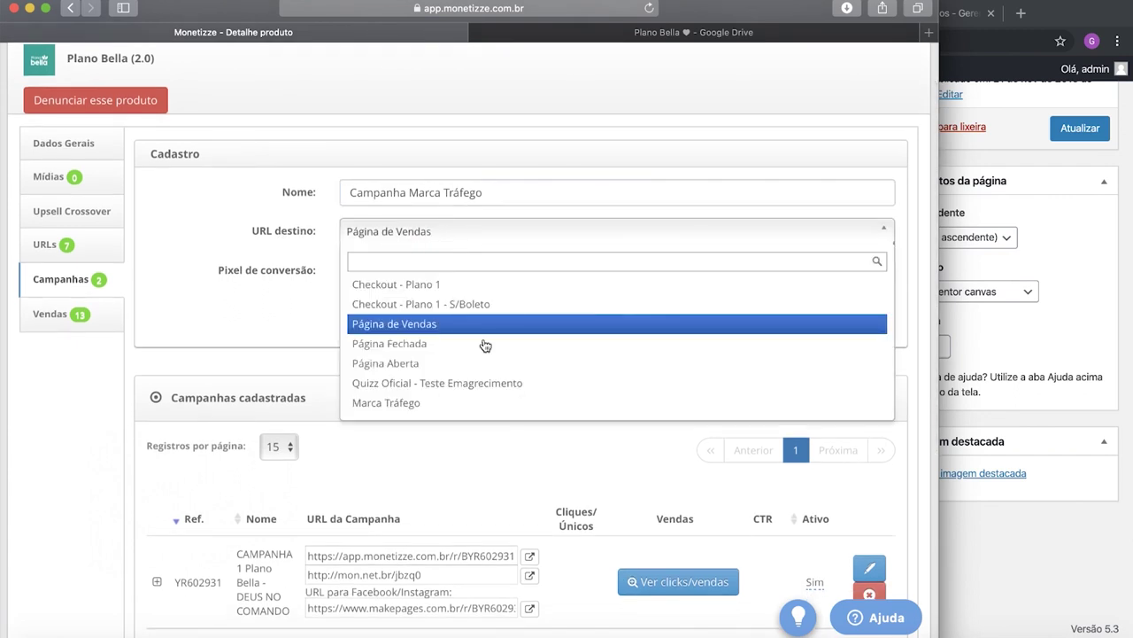
click(385, 405)
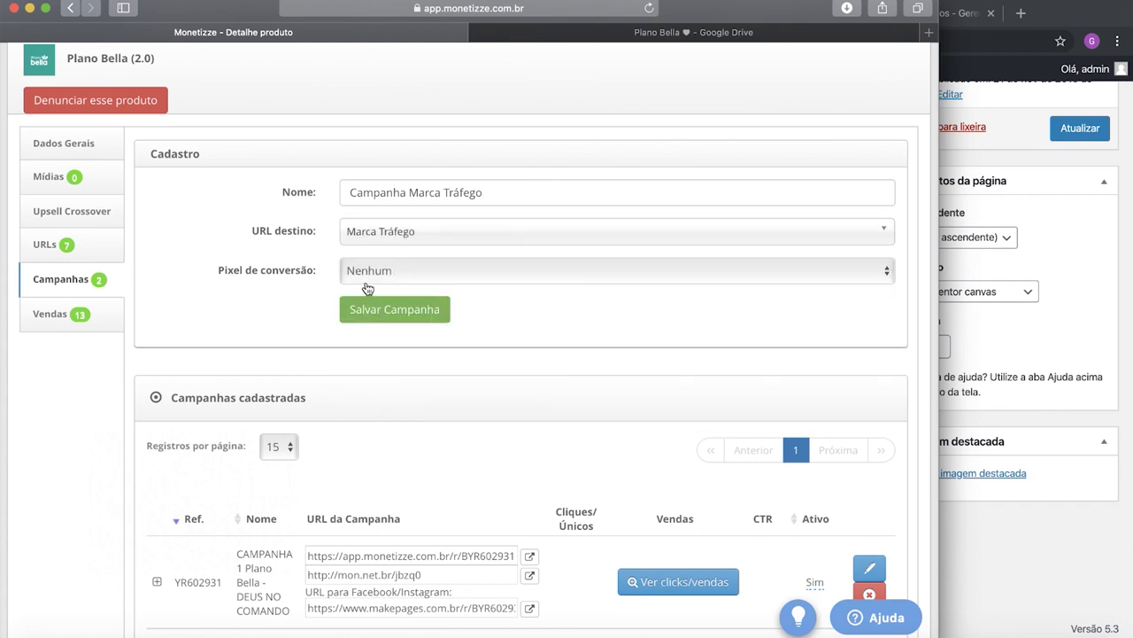
scroll(367, 283, down, 1)
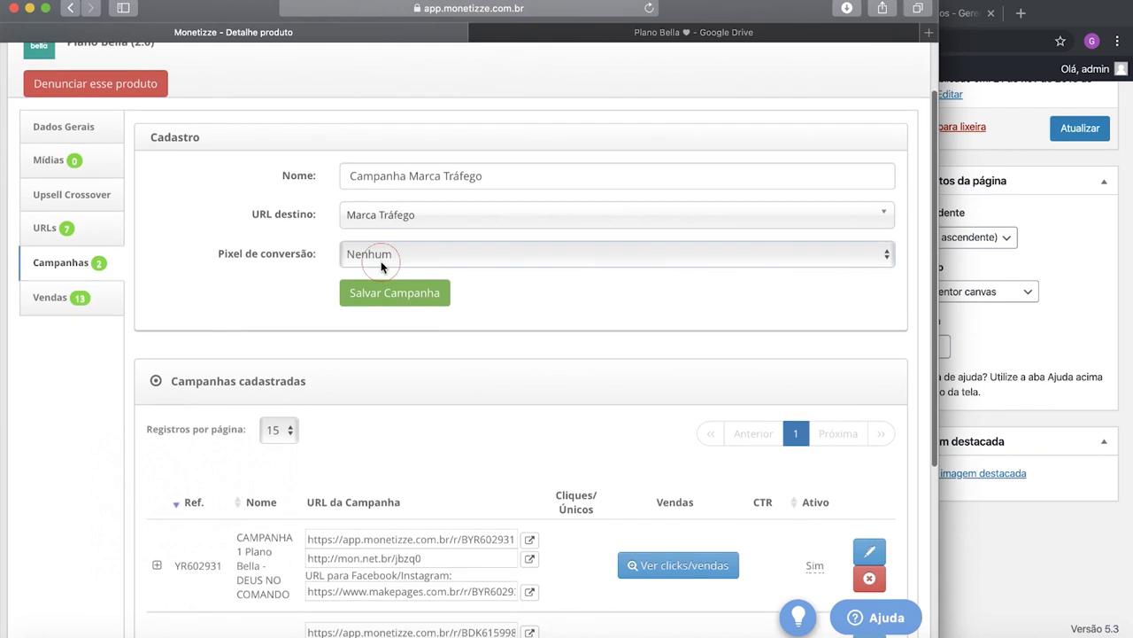
click(384, 264)
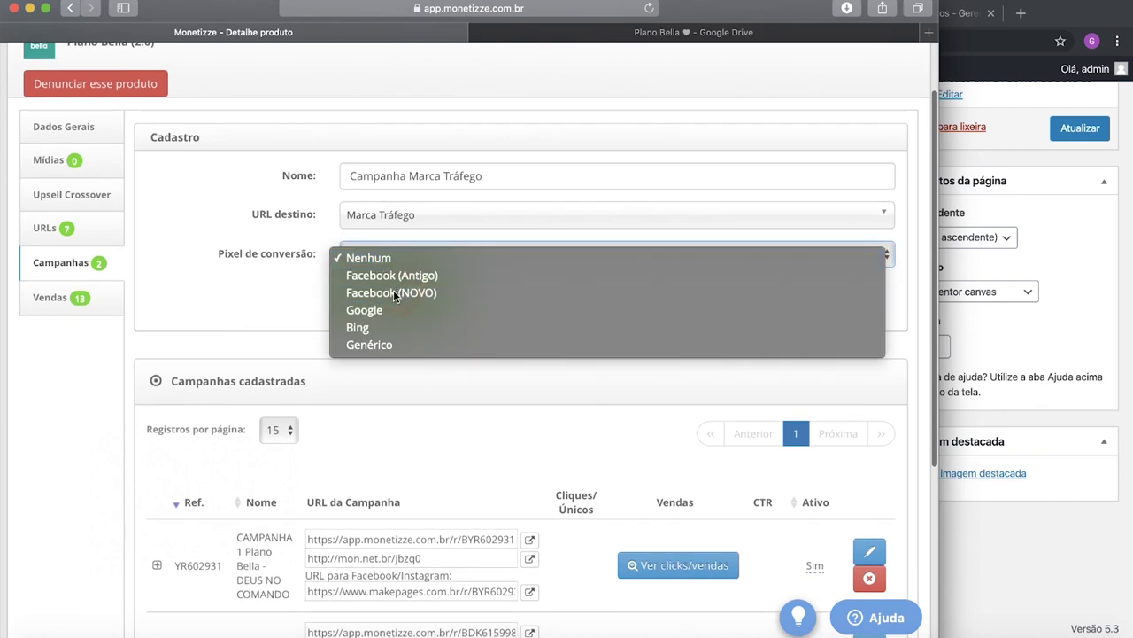
click(398, 293)
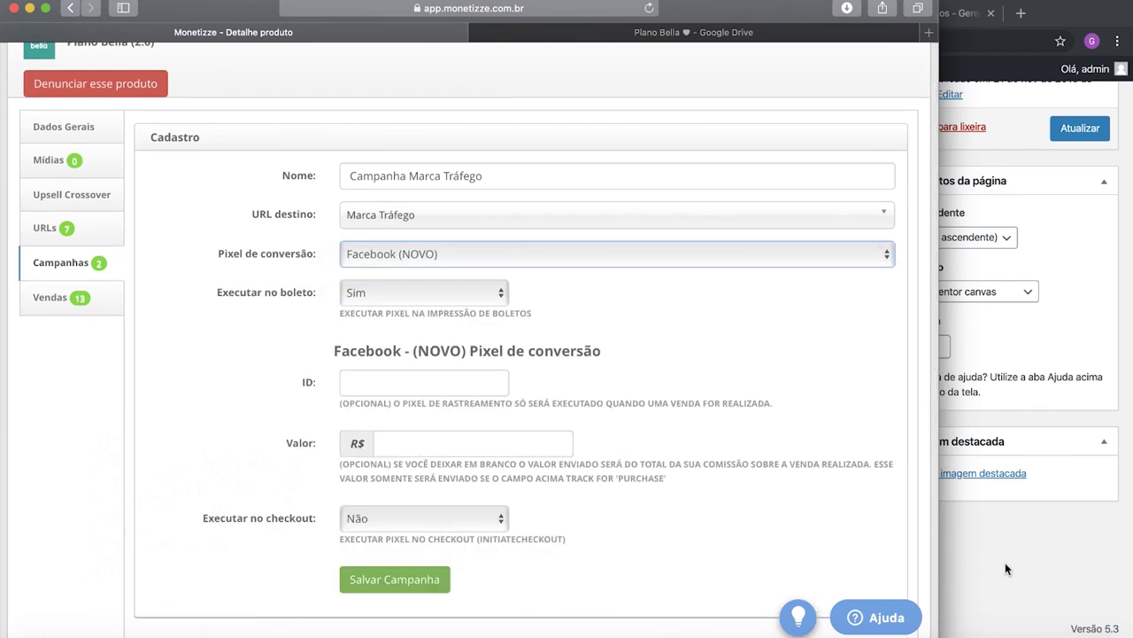
click(988, 550)
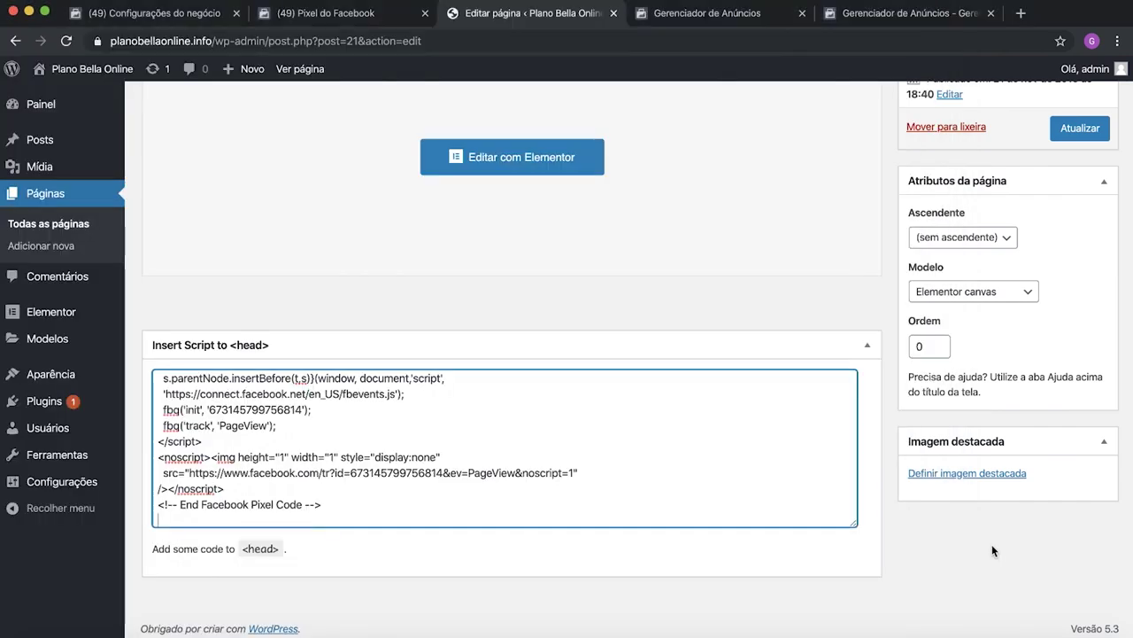
Step: Close the Instalar pixel dialog and copy the Pixel Plano Bella ID from Events Manager
click(372, 19)
click(803, 101)
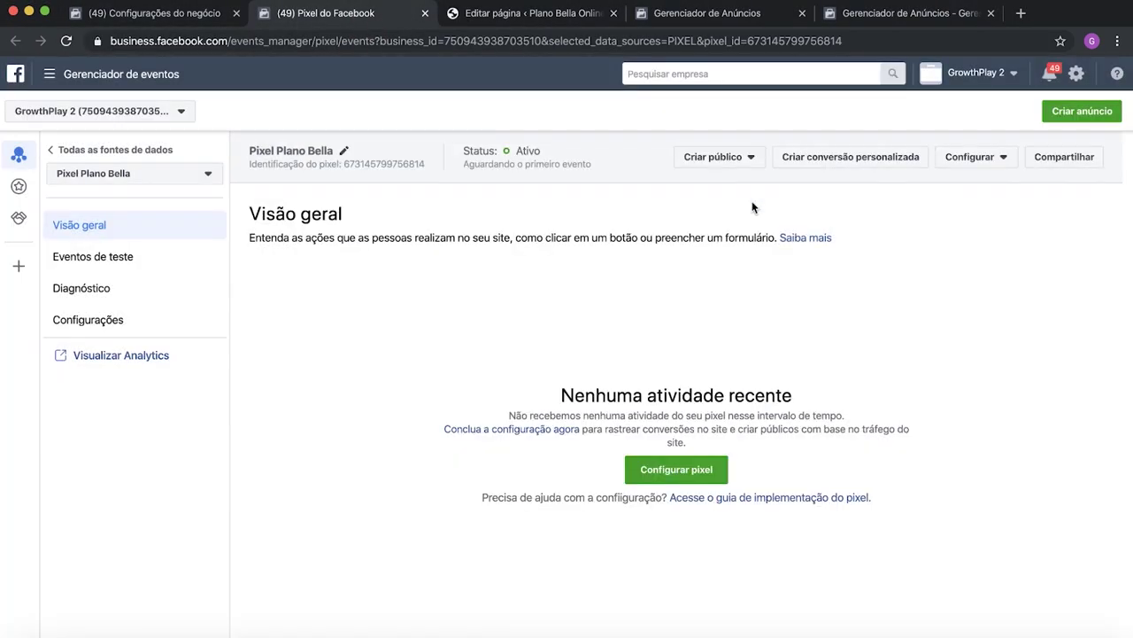
click(387, 171)
key(super+Tab)
Step: Paste the pixel ID, set Executar no checkout to Sim, and save the campaign
click(405, 384)
key(super+v)
click(653, 375)
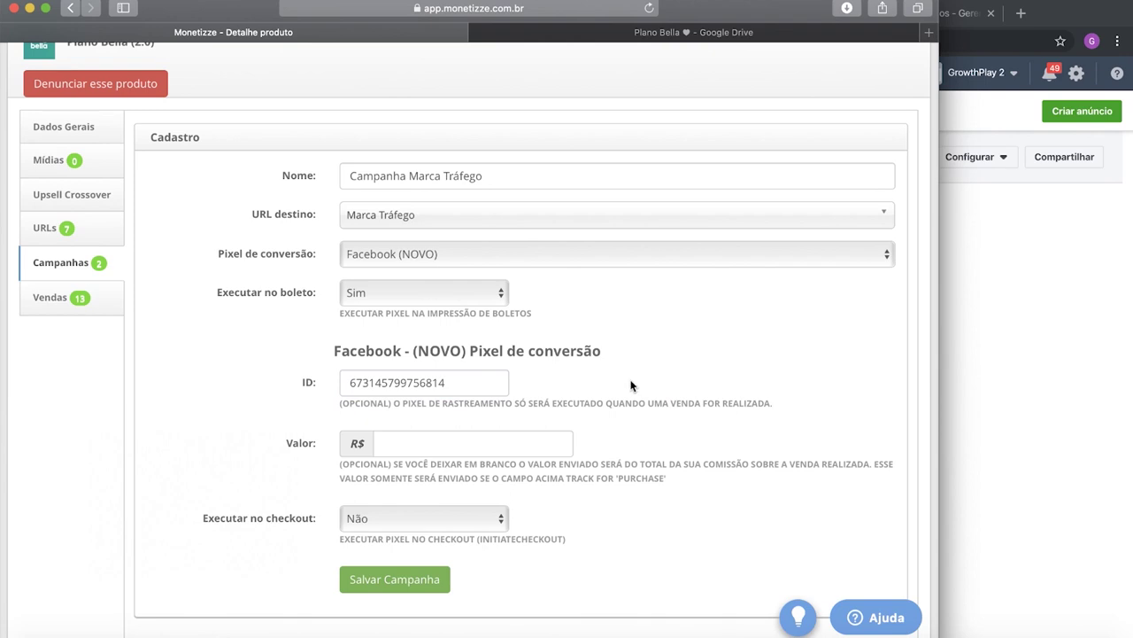
click(385, 509)
click(377, 536)
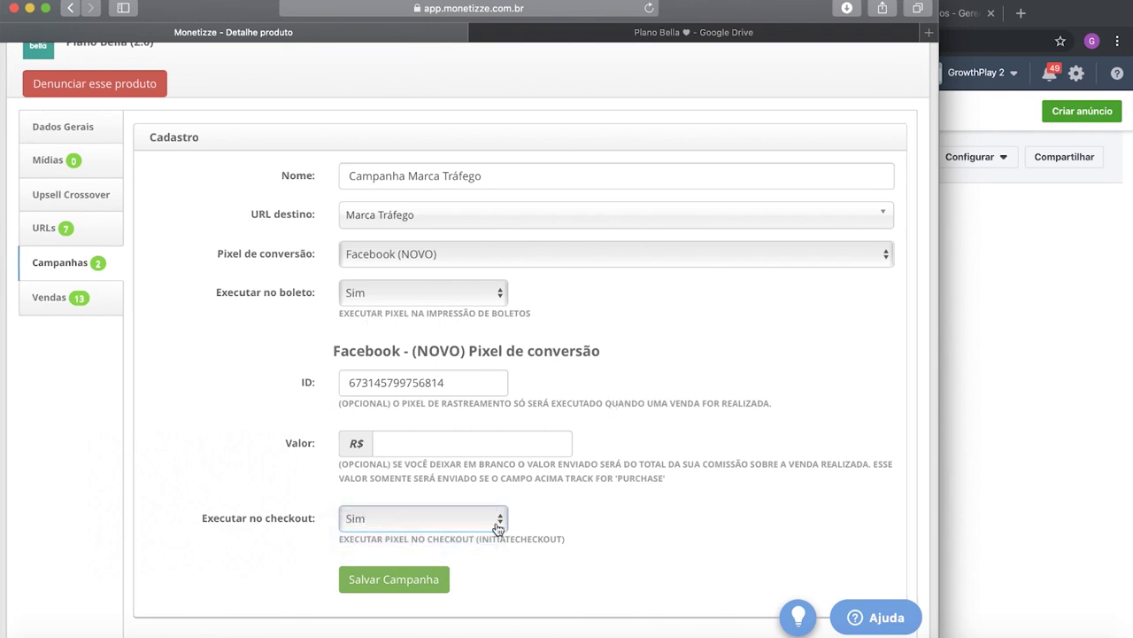
scroll(555, 543, down, 2)
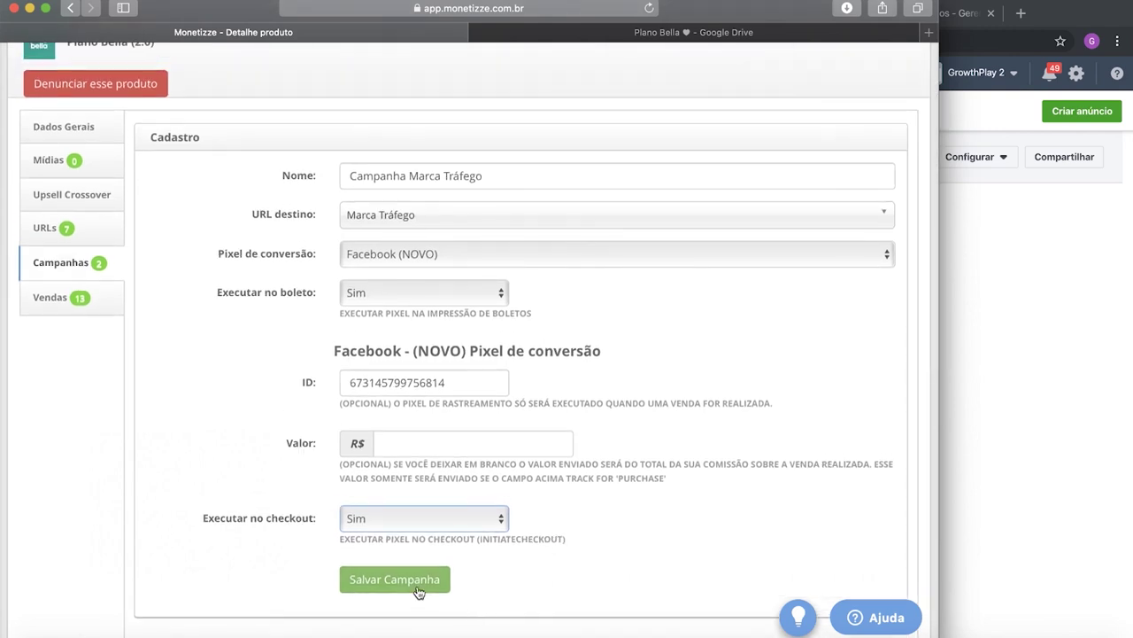
click(417, 588)
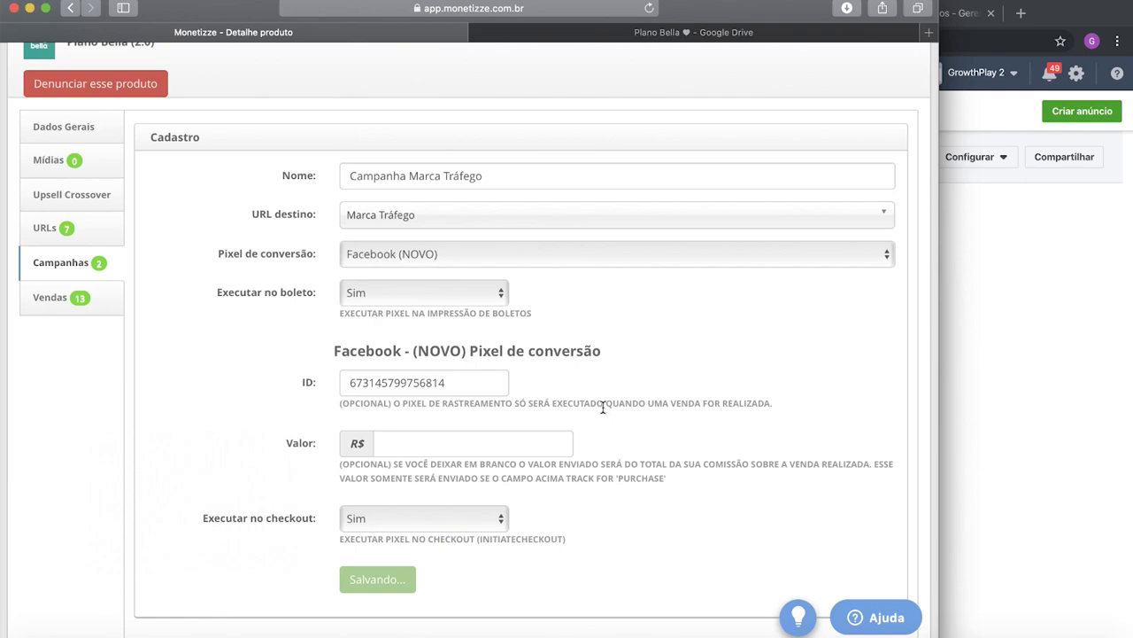
Step: Select the Campanha Marca Trafego checkout link in the registered campaigns list
scroll(602, 408, down, 5)
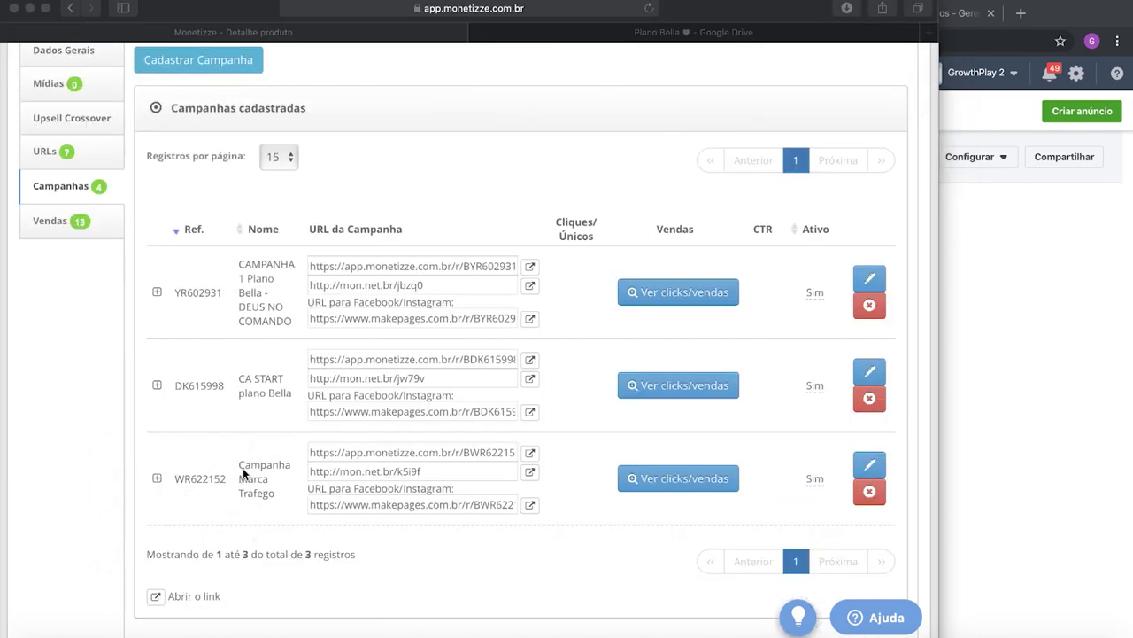
scroll(328, 460, down, 1)
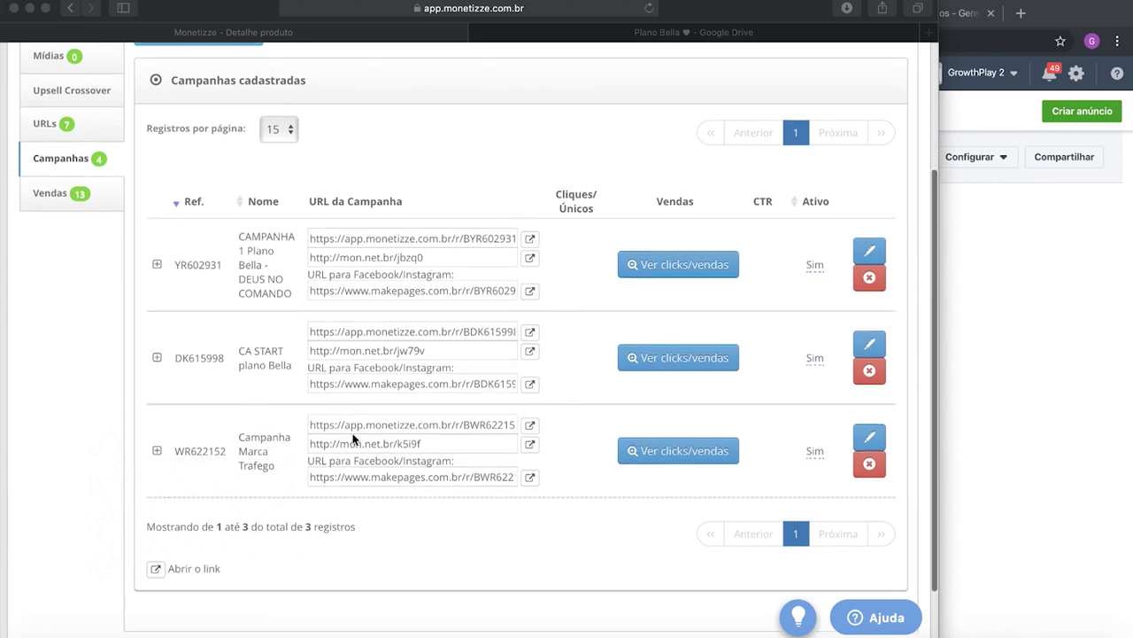
click(357, 432)
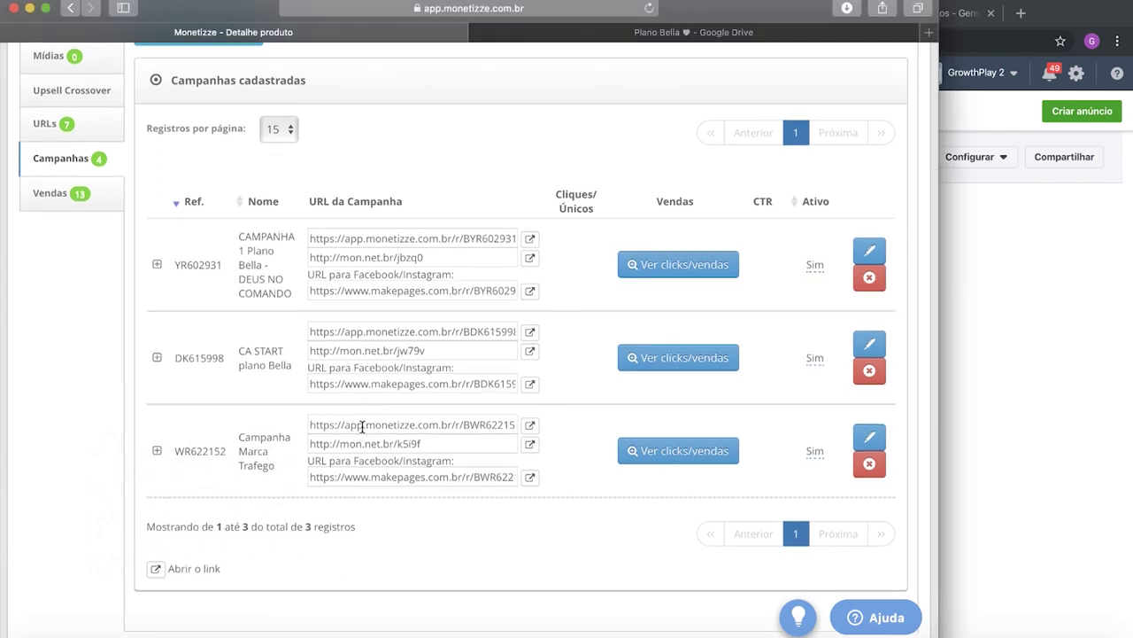
click(364, 425)
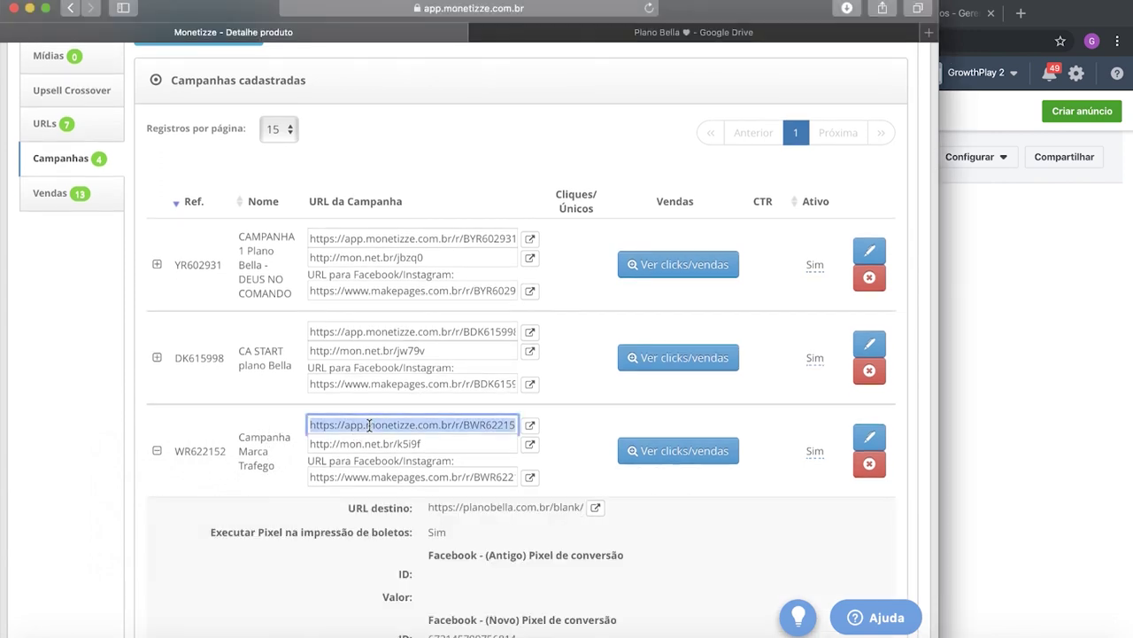
click(283, 431)
click(372, 426)
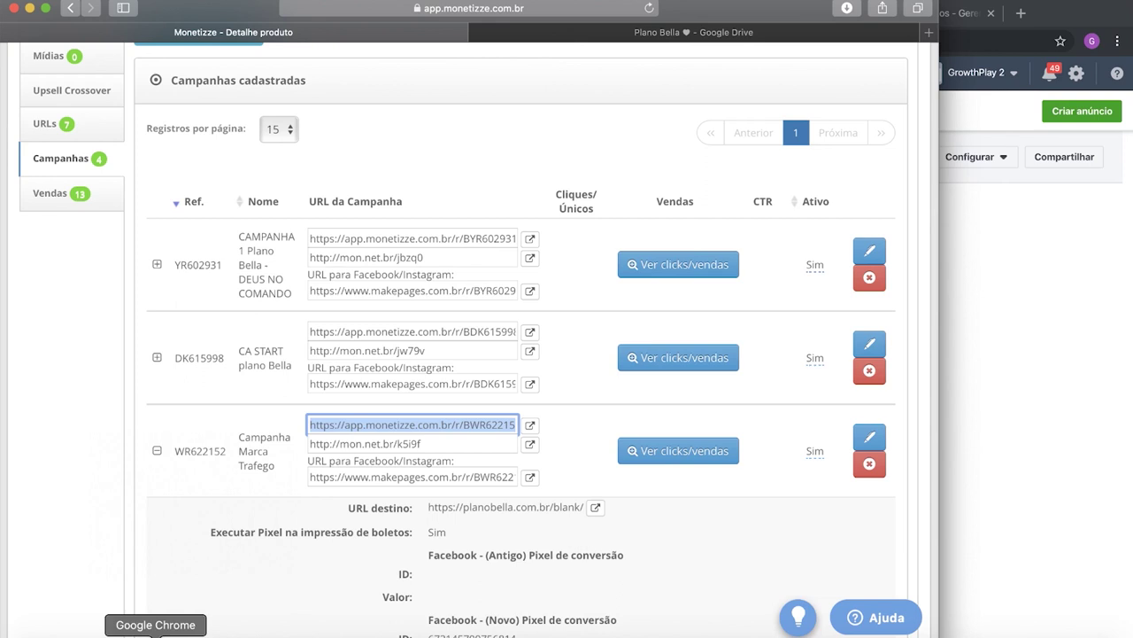
click(273, 634)
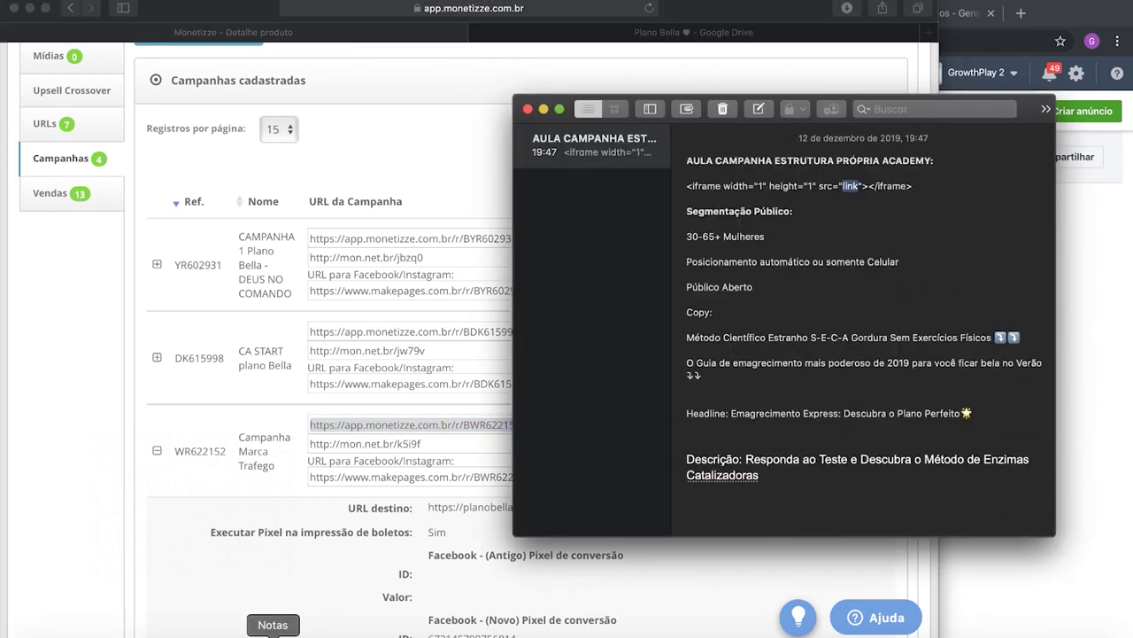
Step: Replace 'link' in the iframe src with app.monetizze.com.br/r/BWR622152, then select the whole line
click(921, 187)
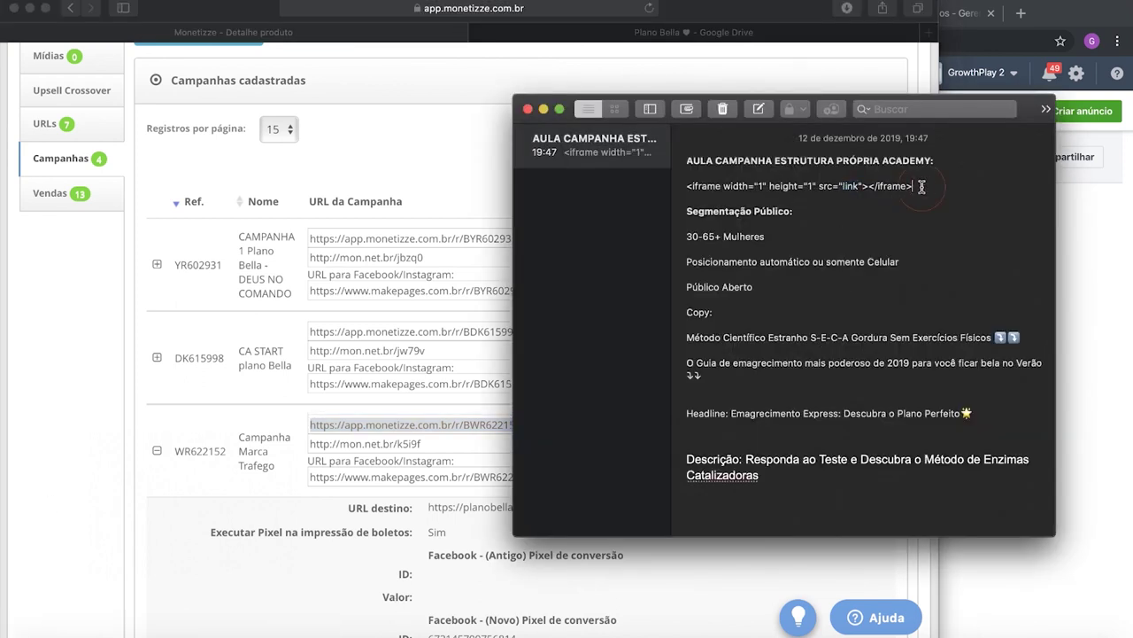
drag(924, 187, 677, 185)
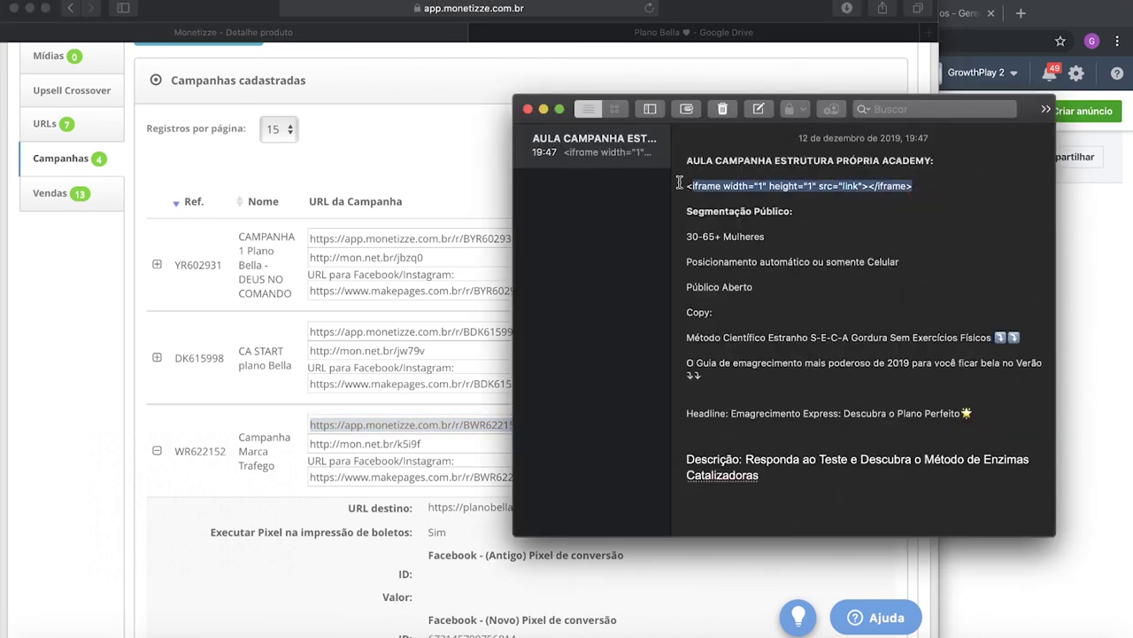
double_click(845, 187)
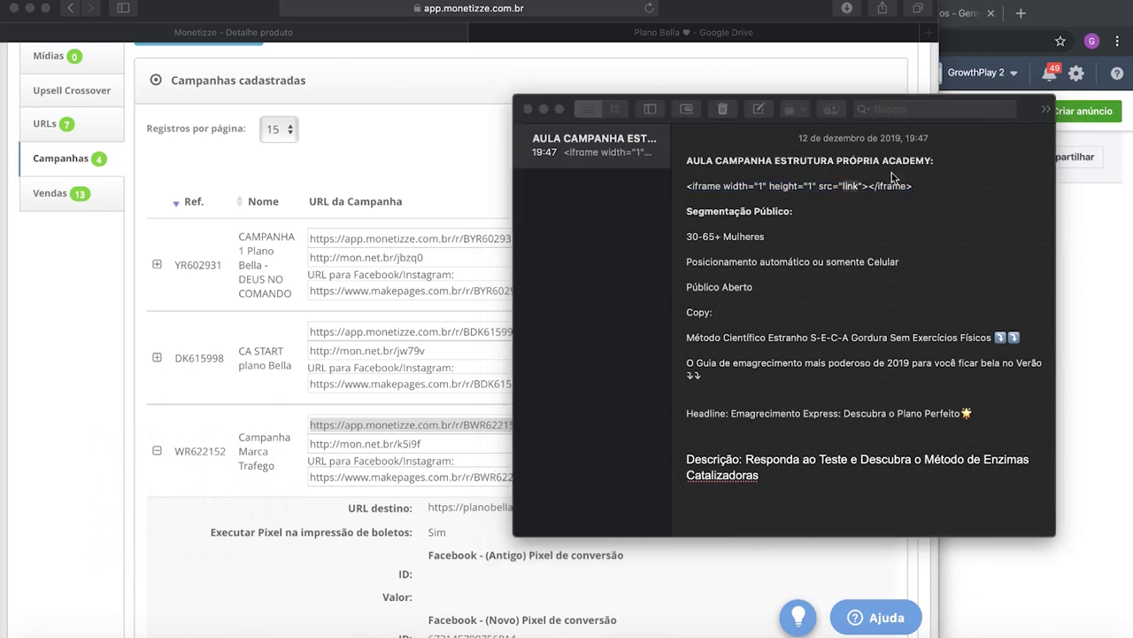
click(923, 187)
triple_click(778, 186)
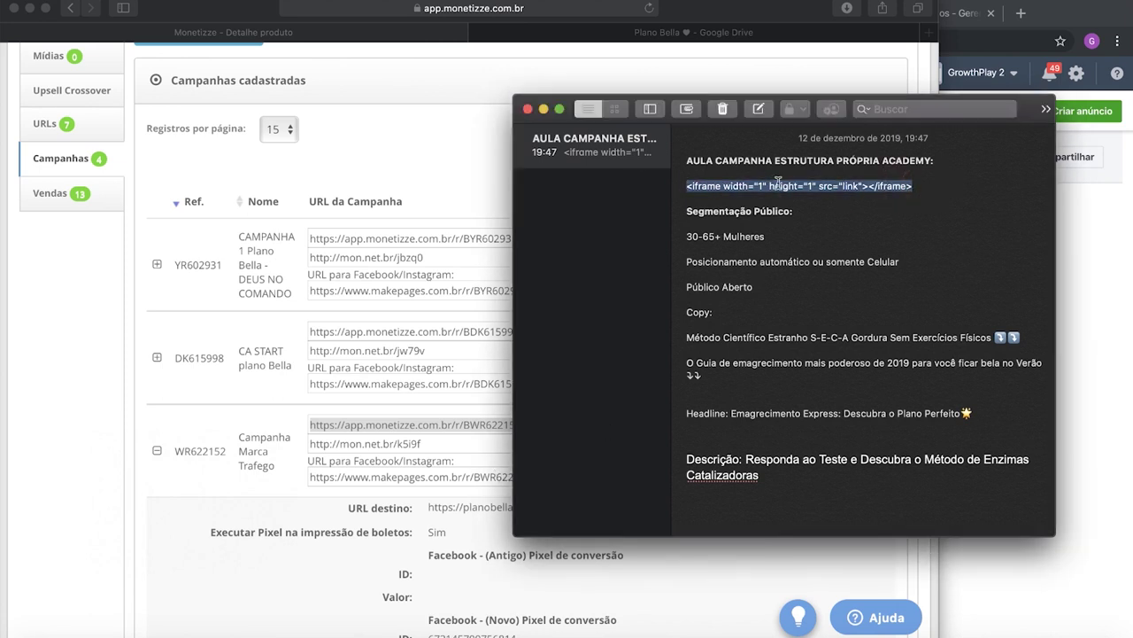
click(859, 187)
double_click(856, 187)
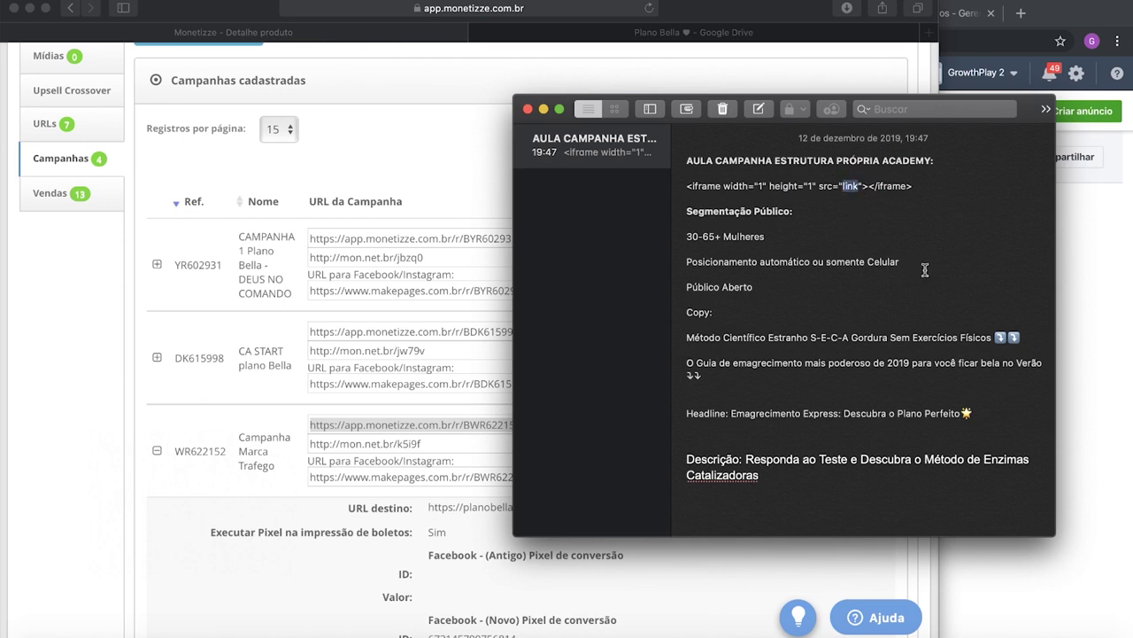
text(https://app.monetizze.com.br/r/BWR622152)
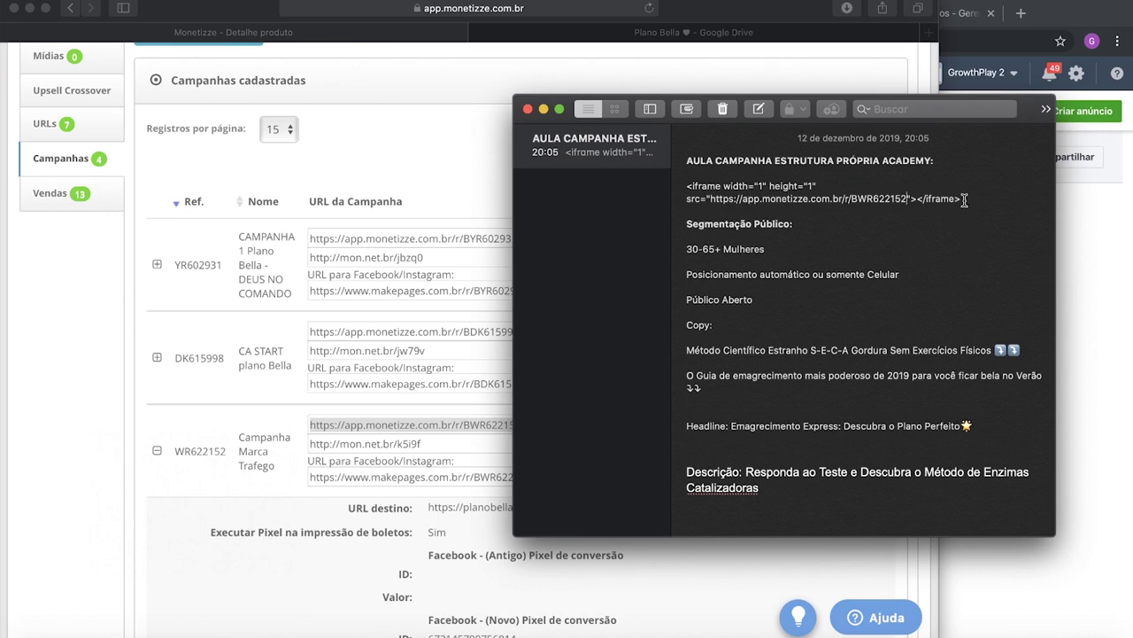
drag(959, 199, 676, 183)
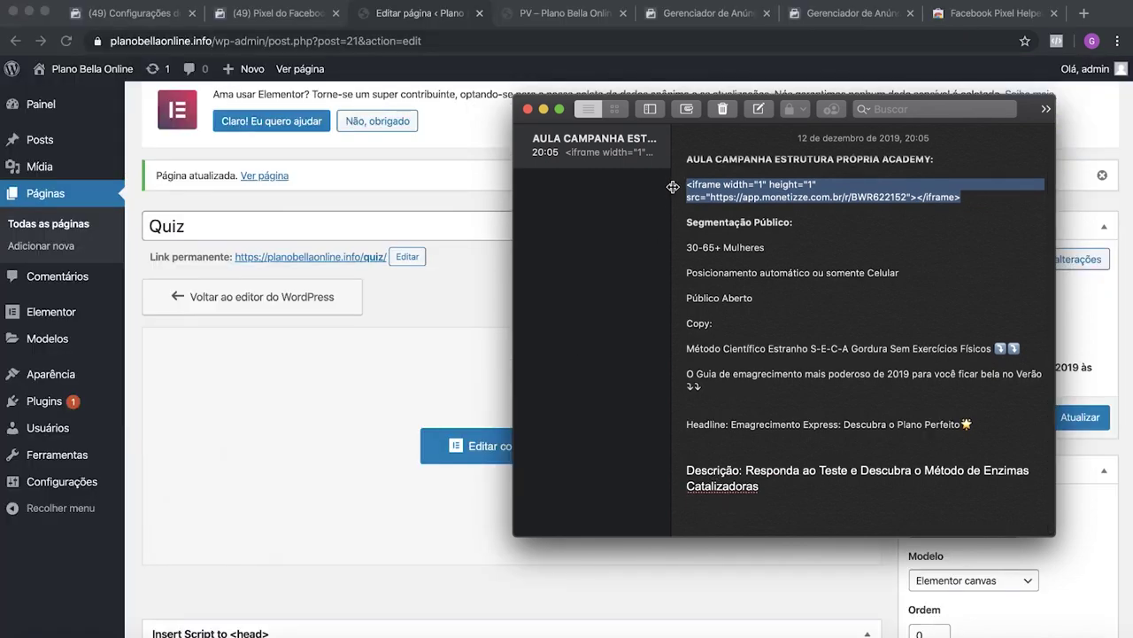
Step: Scroll through the Quiz page's Insert Script to <head> box to verify the Facebook Pixel code
click(472, 262)
scroll(509, 305, down, 5)
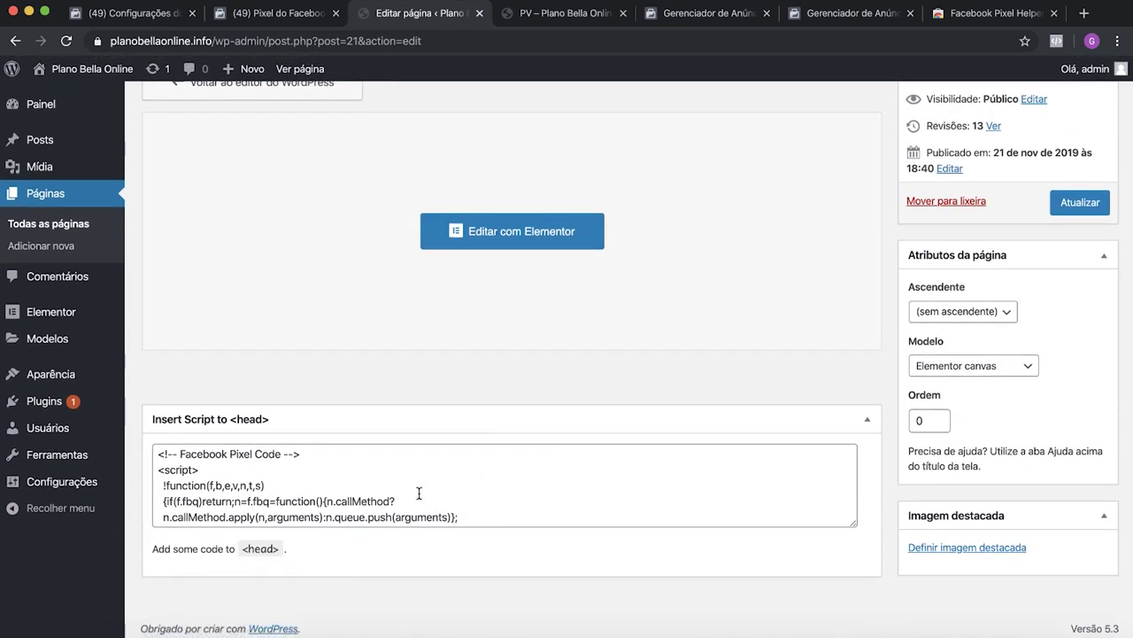
click(496, 513)
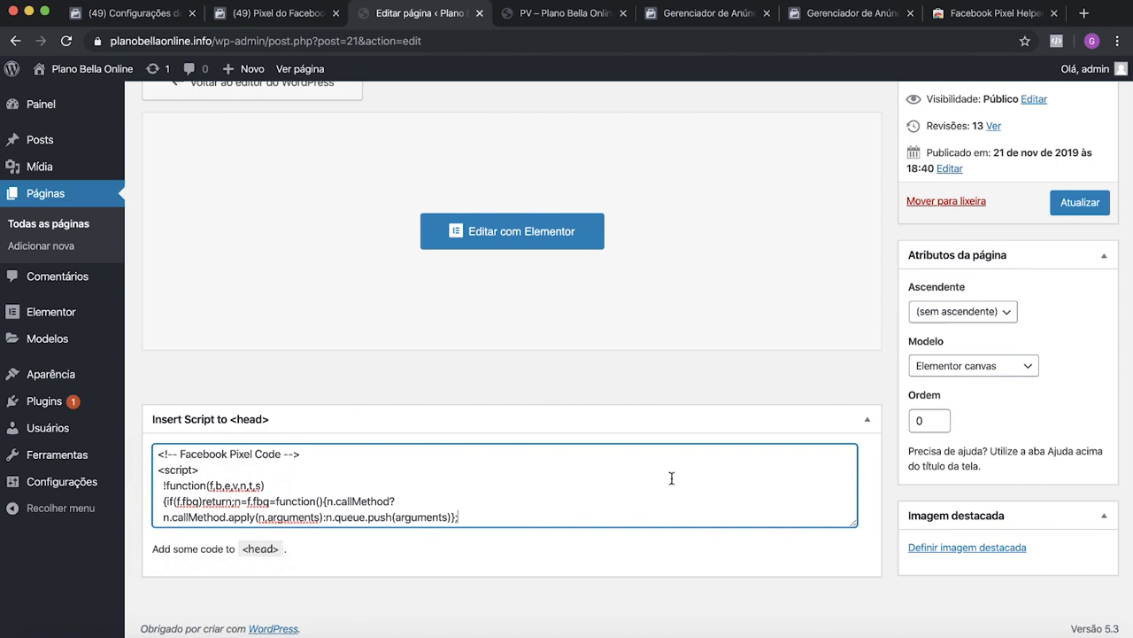
scroll(670, 476, down, 10)
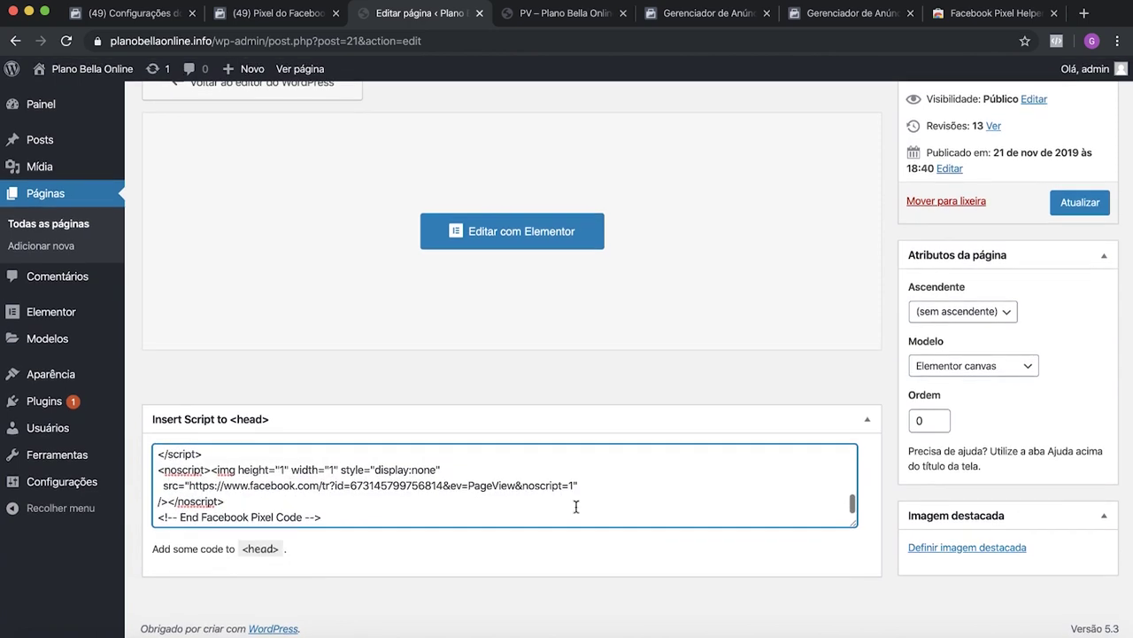
click(852, 510)
drag(852, 502, 872, 486)
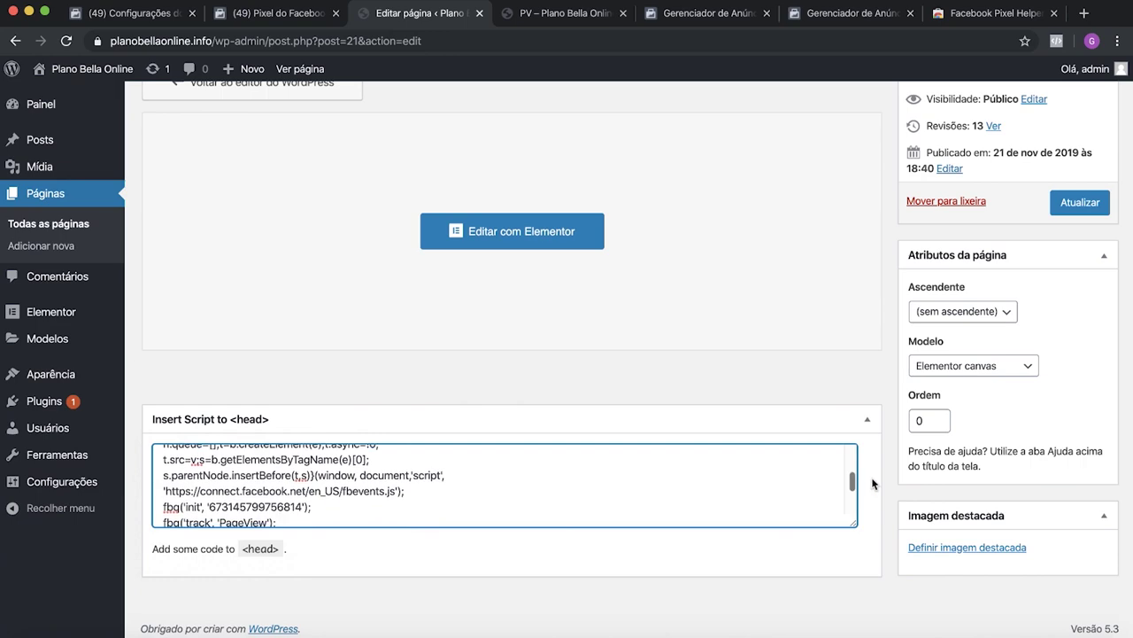
scroll(255, 521, up, 5)
scroll(481, 481, down, 1)
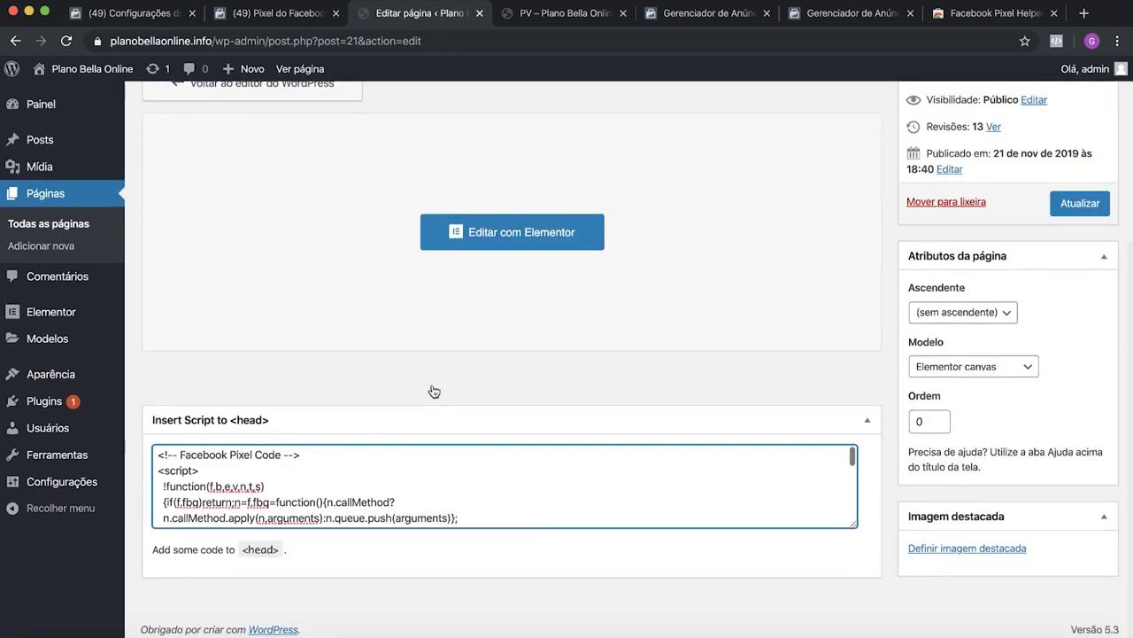
scroll(434, 392, up, 5)
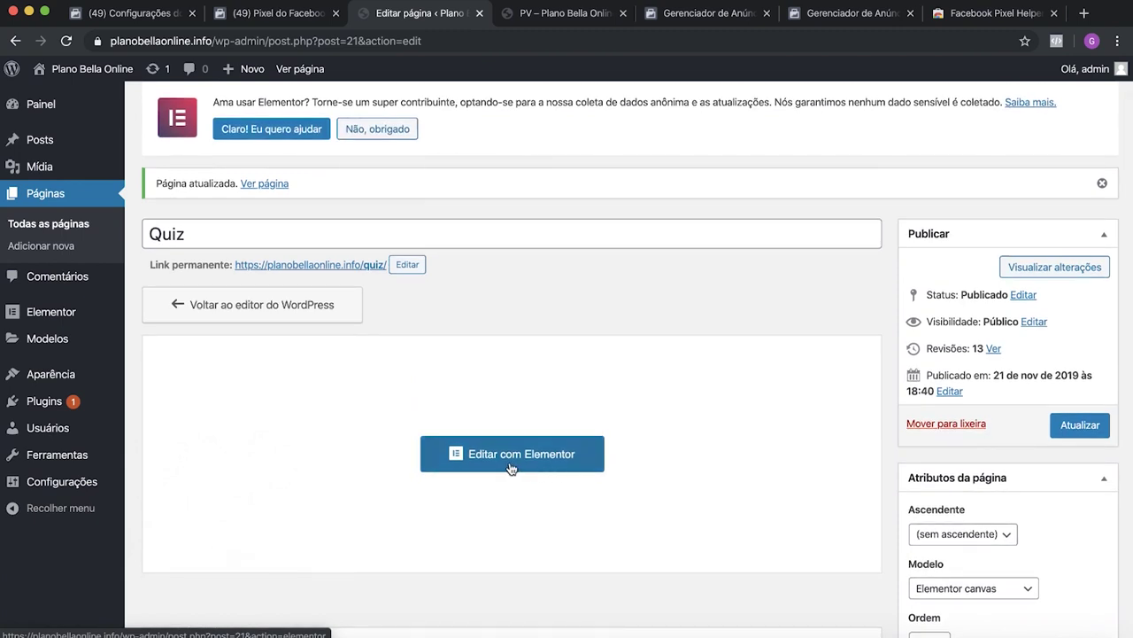
Step: Launch Editar com Elementor for the Quiz page and view Questão 1's SIM and NÃO buttons
click(512, 467)
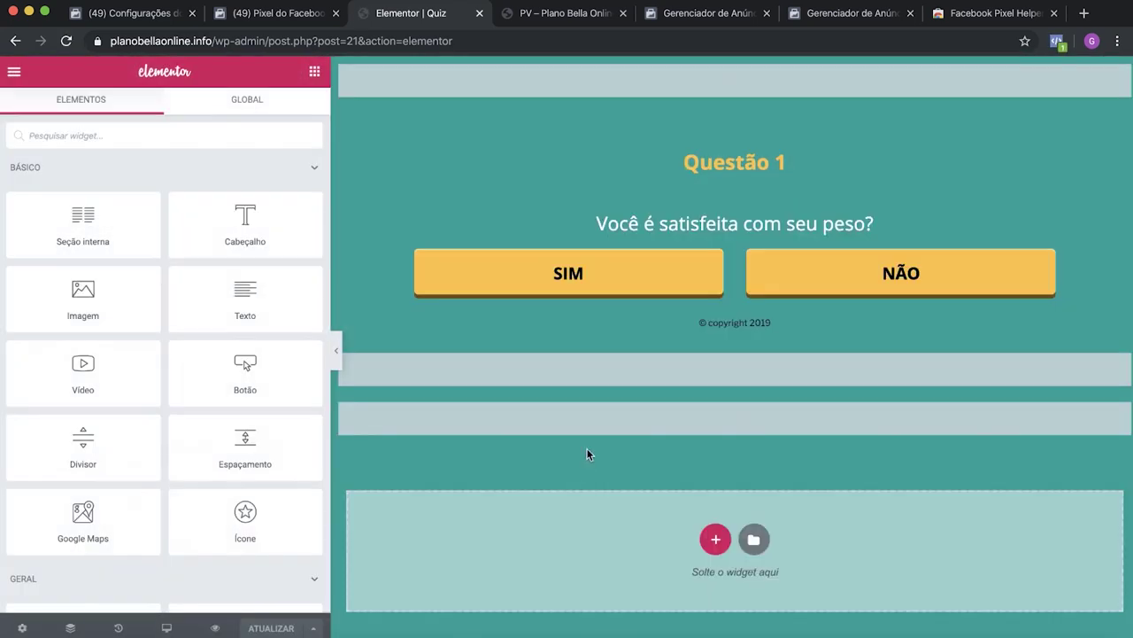
scroll(673, 351, down, 1)
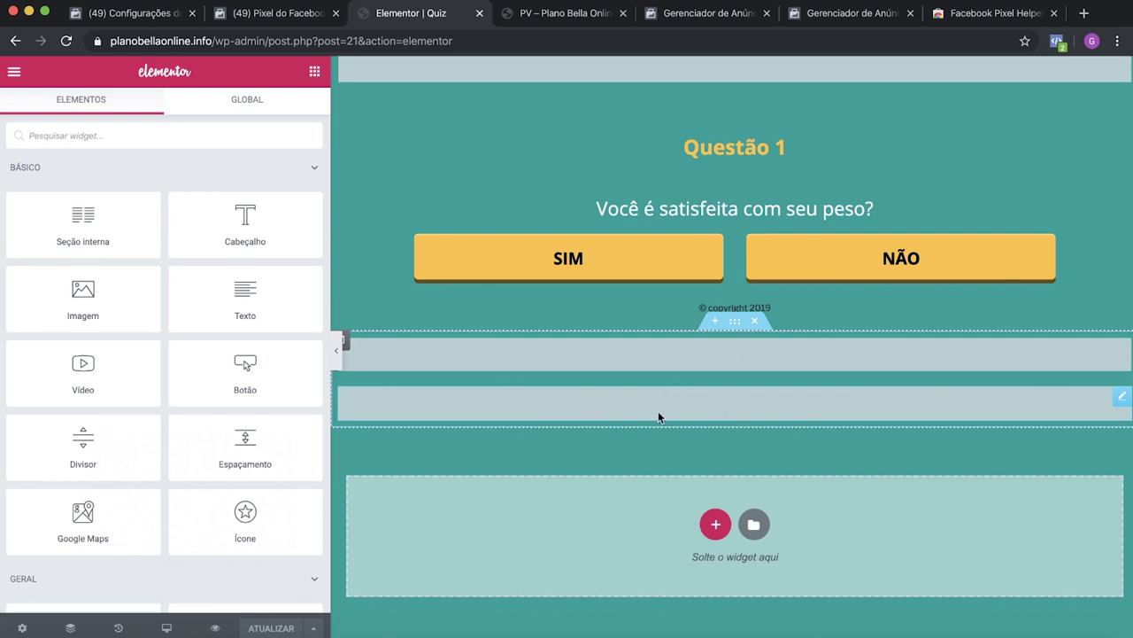
Step: Paste the Monetizze iframe on line 5 of the HTML widget, below </script>, and save with ATUALIZAR
click(742, 411)
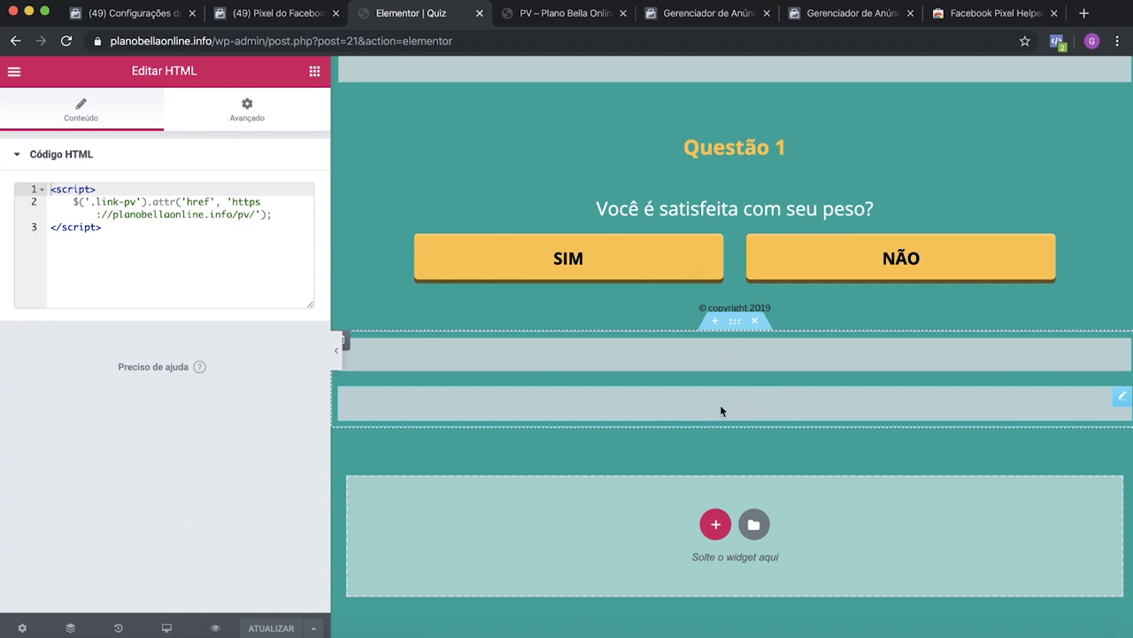
click(199, 251)
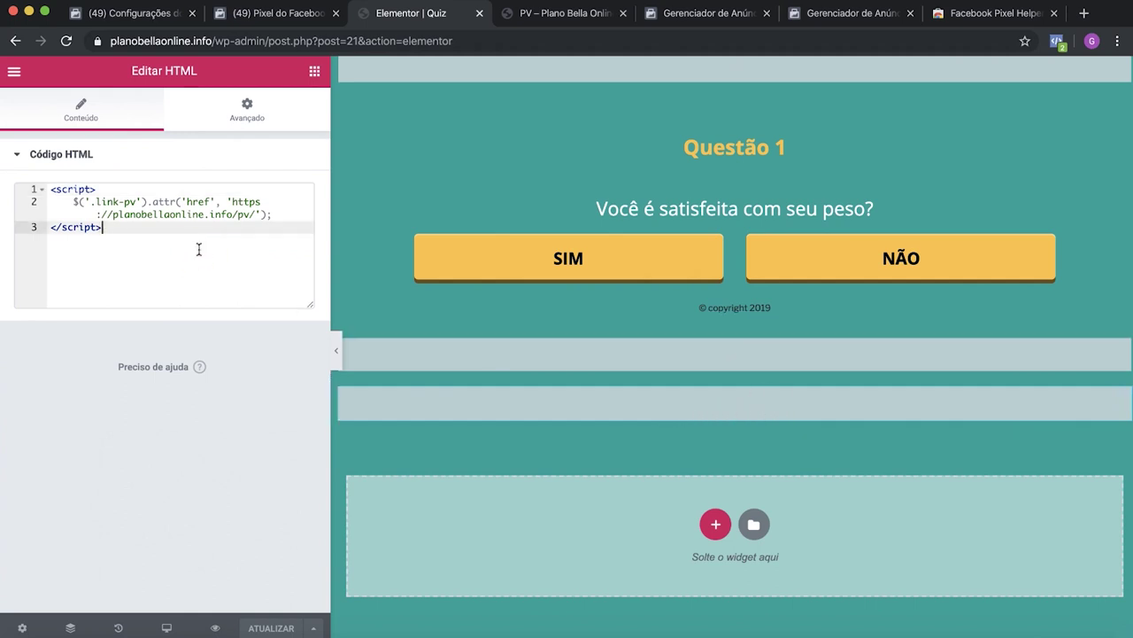
key(Return)
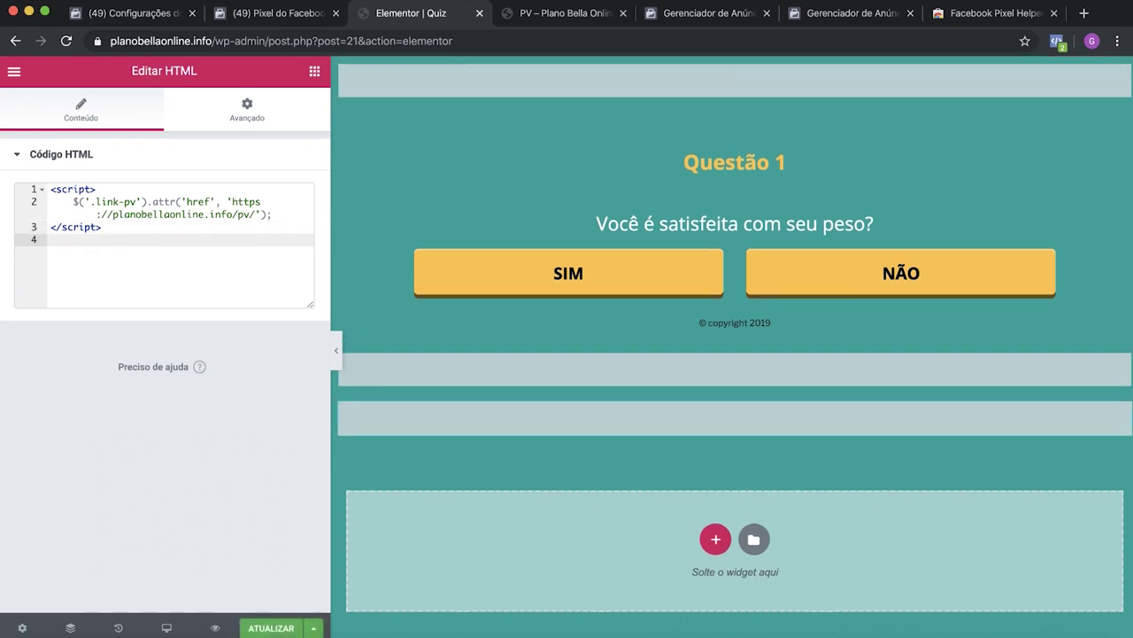
key(Return)
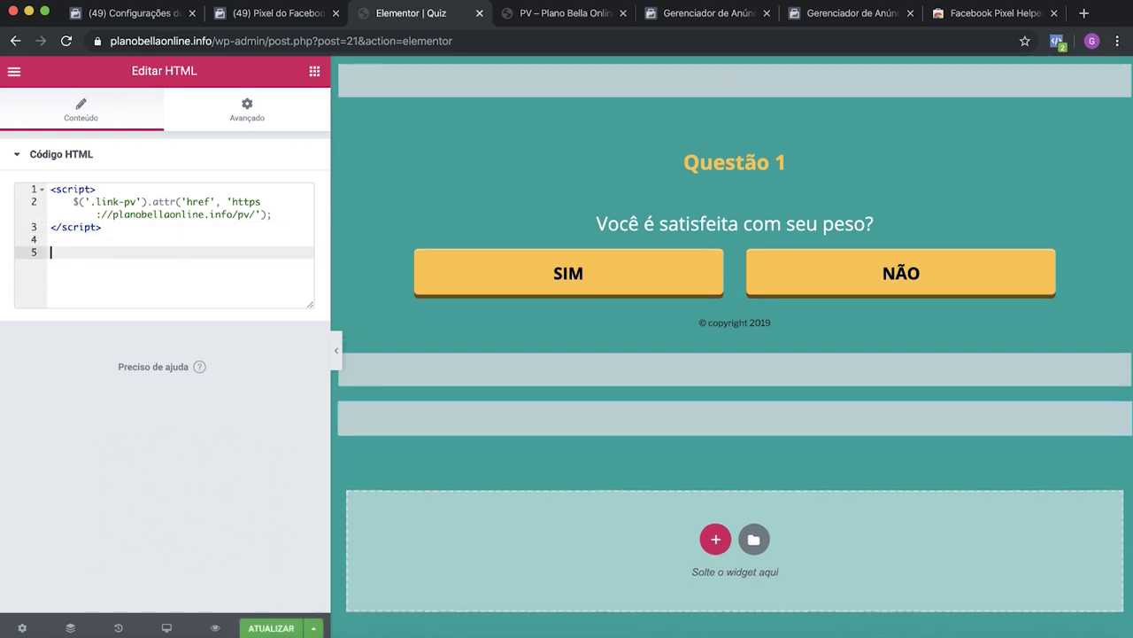
text(<iframe width="1" height="1" src="https://app.monetizze.com.br/r/BWR622152"></iframe>)
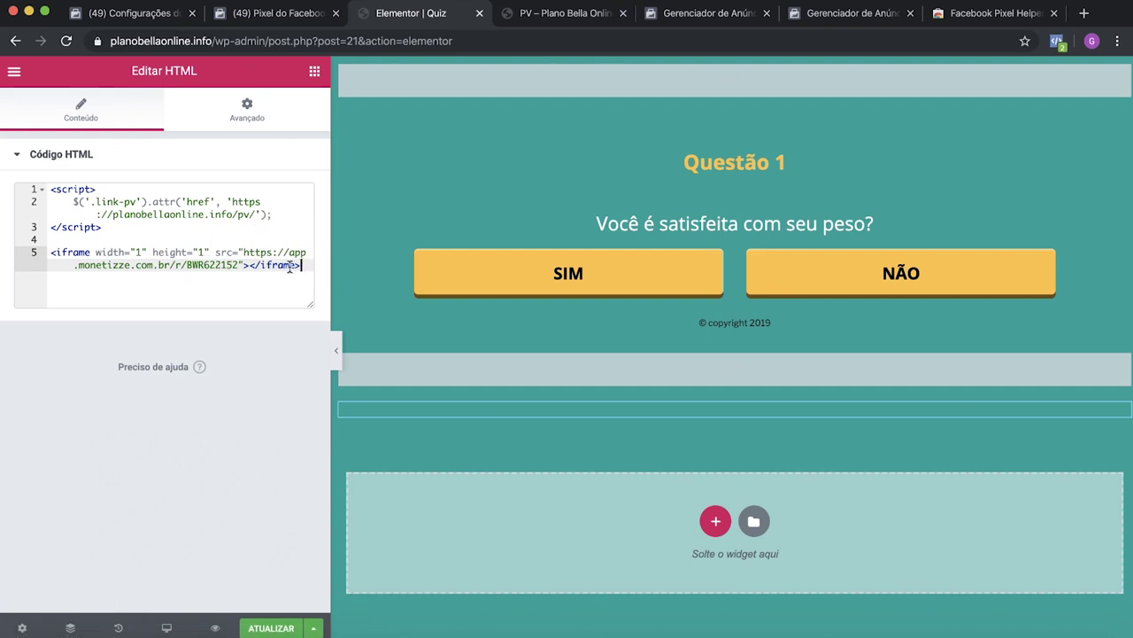
drag(309, 267, 41, 253)
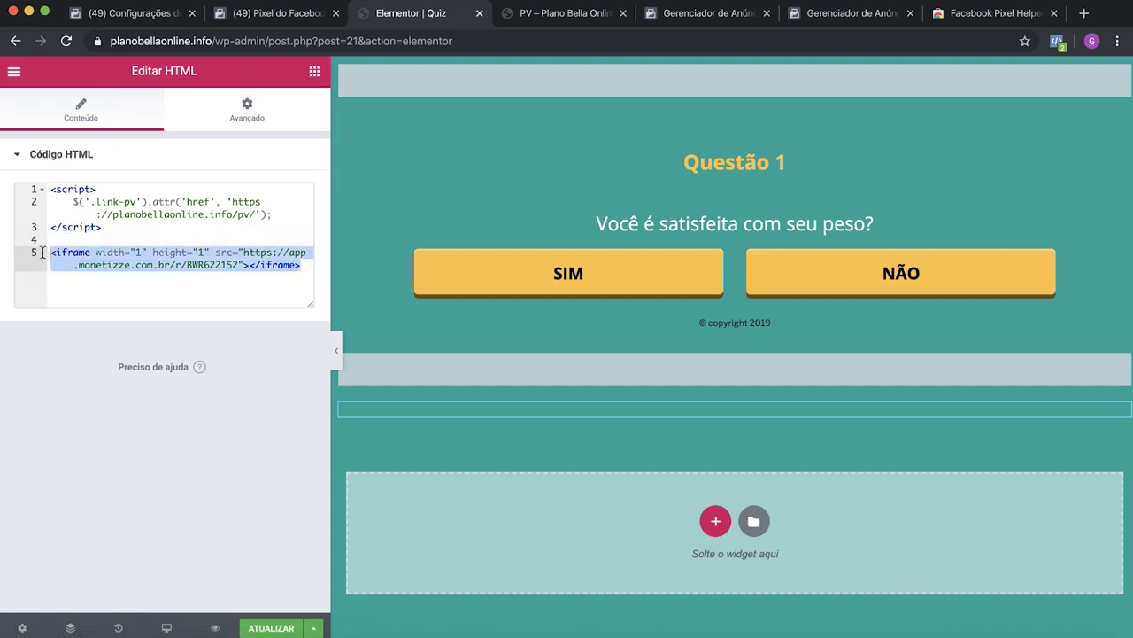
click(303, 265)
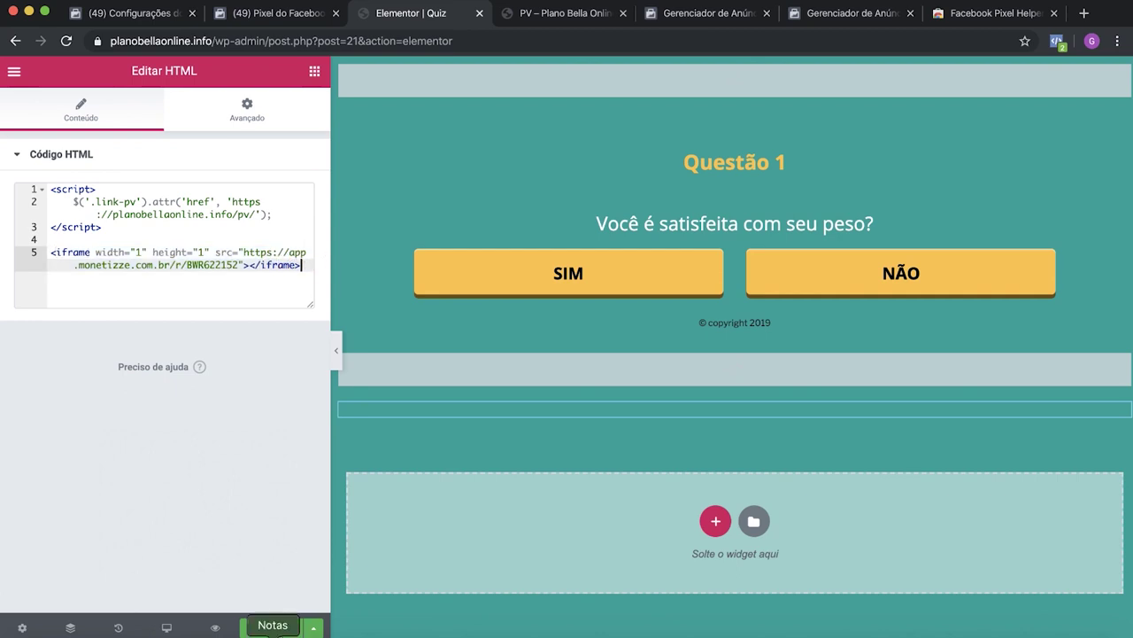
click(284, 628)
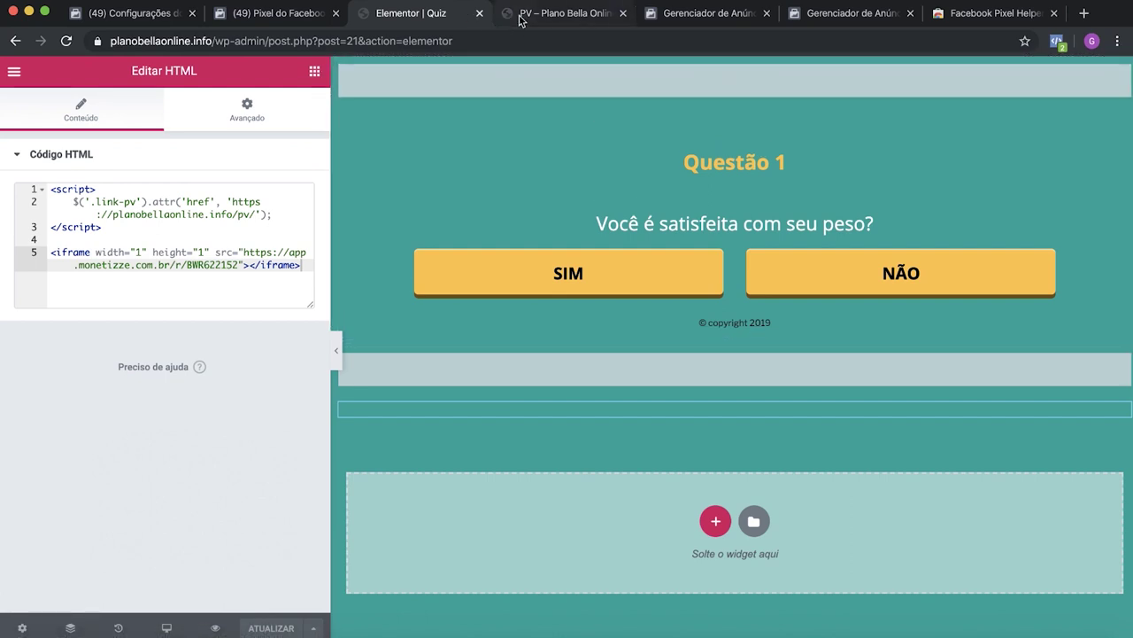
right_click(216, 629)
click(178, 502)
click(214, 627)
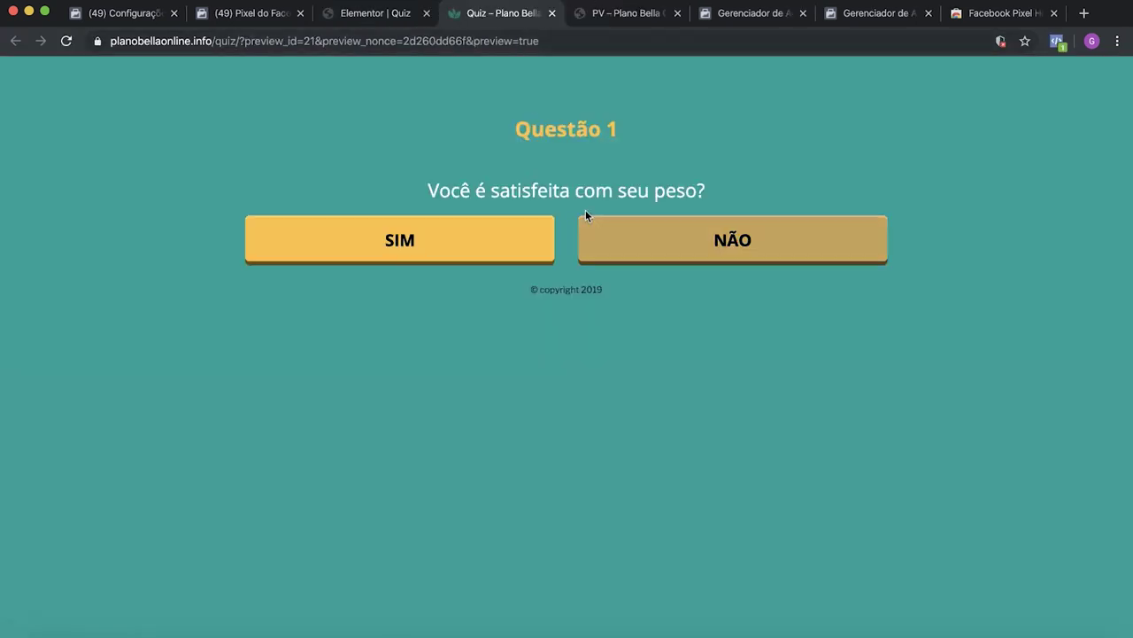
click(430, 255)
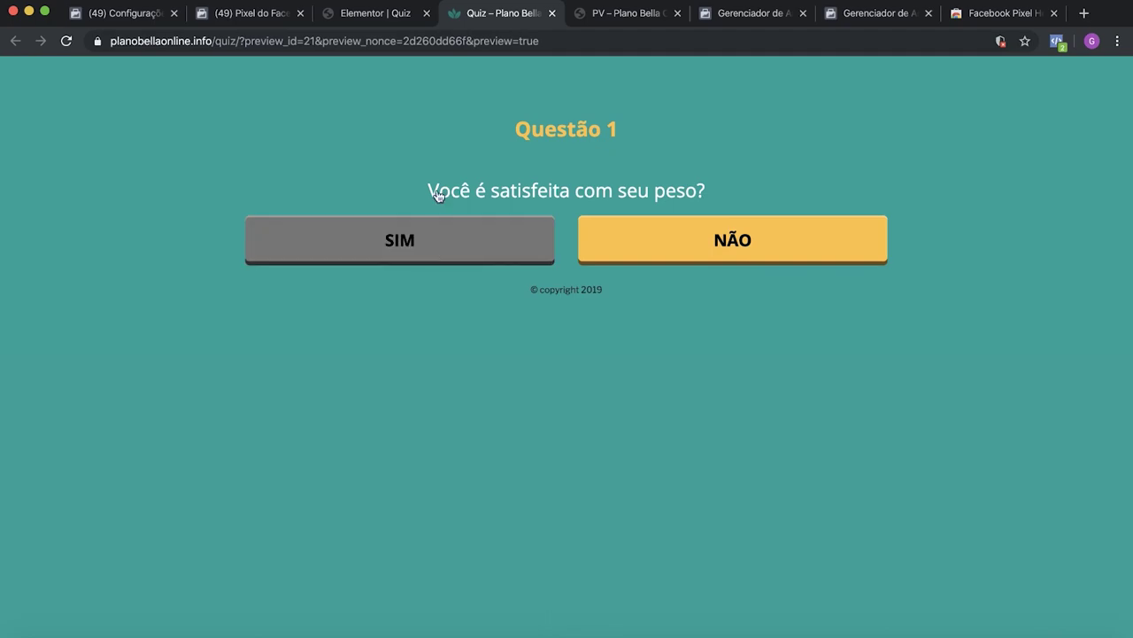
click(379, 20)
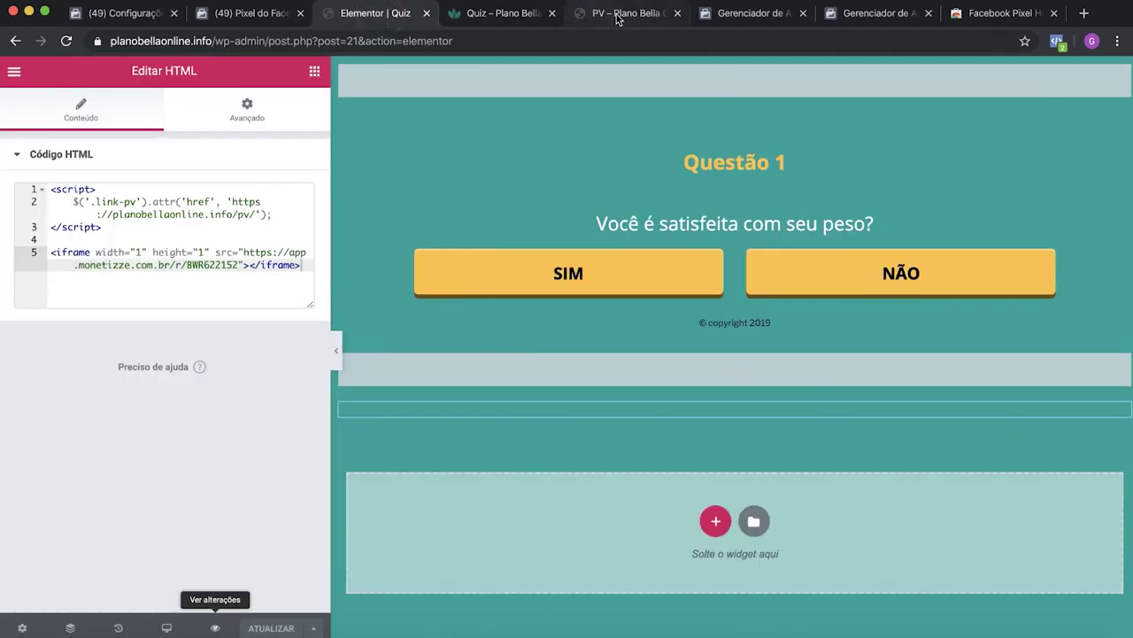
click(582, 20)
click(370, 16)
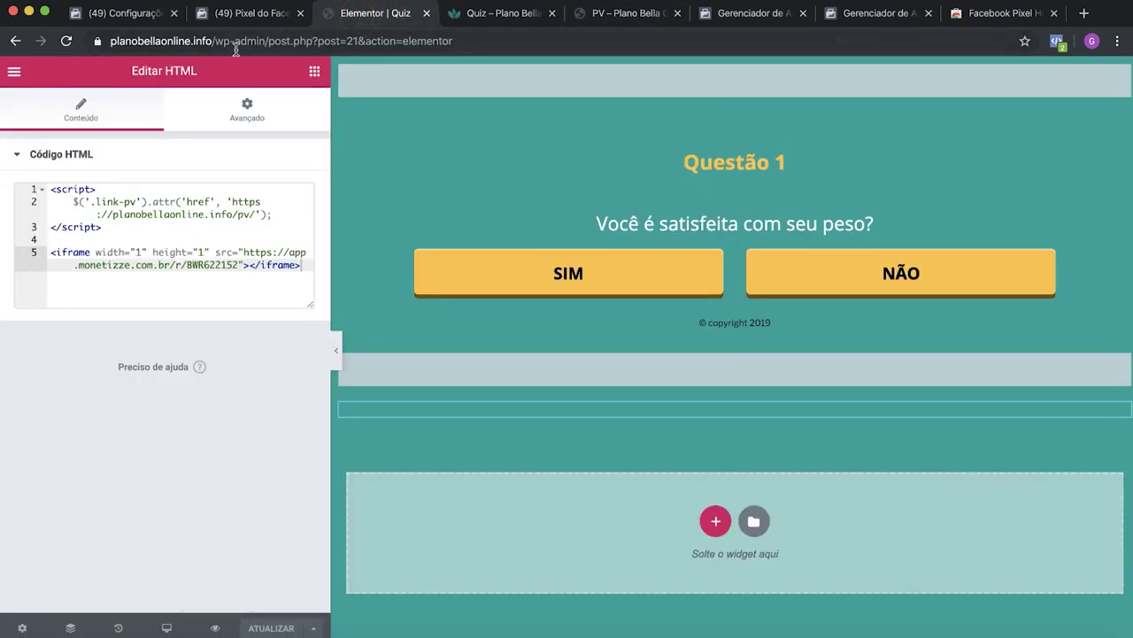
Step: Go to the wp-admin dashboard and open the PV page from Páginas for editing
drag(304, 41, 524, 45)
key(BackSpace)
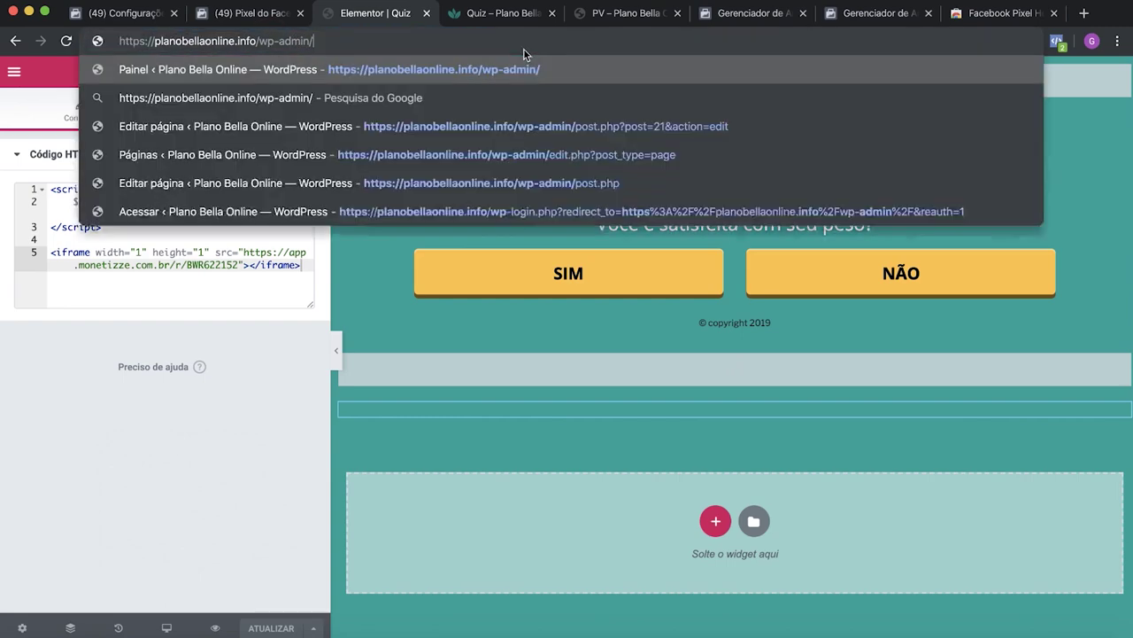
key(Return)
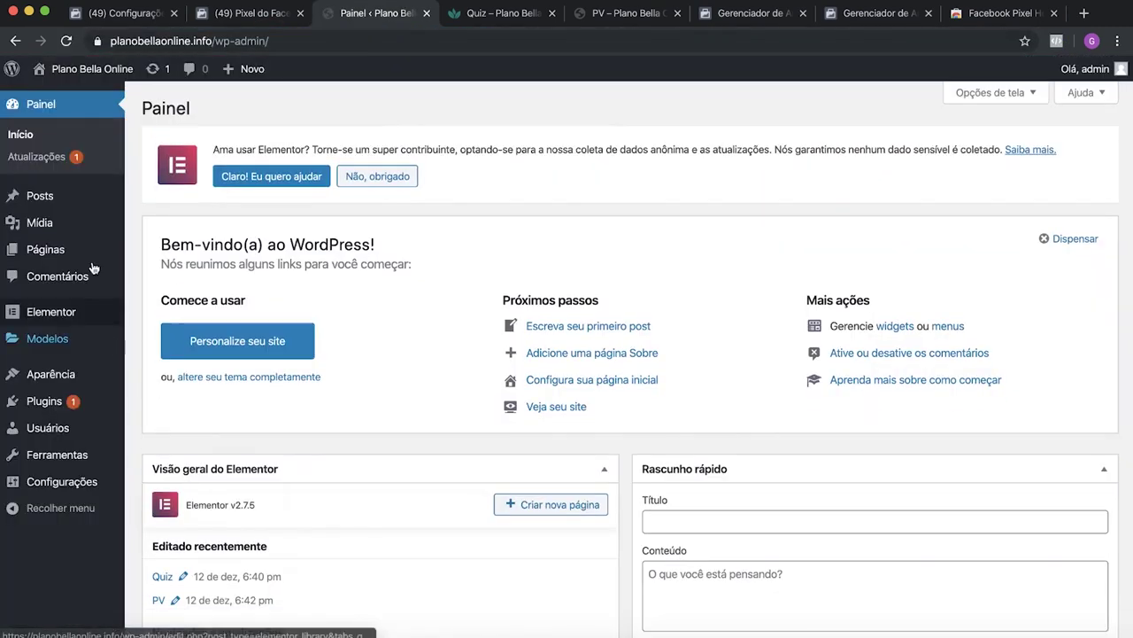
click(61, 256)
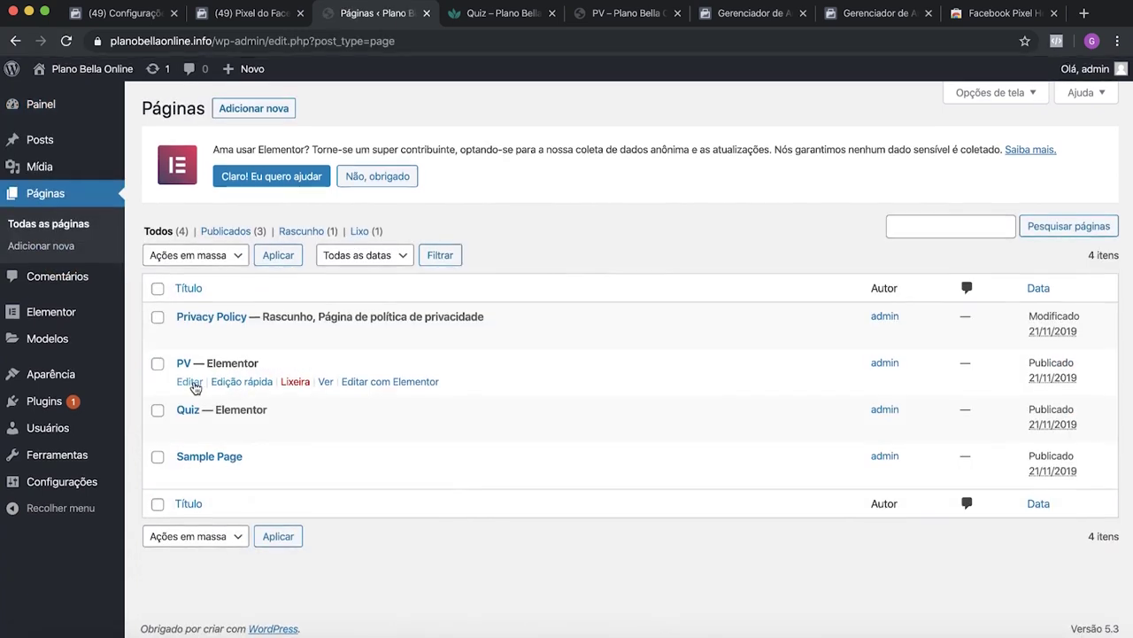
click(192, 384)
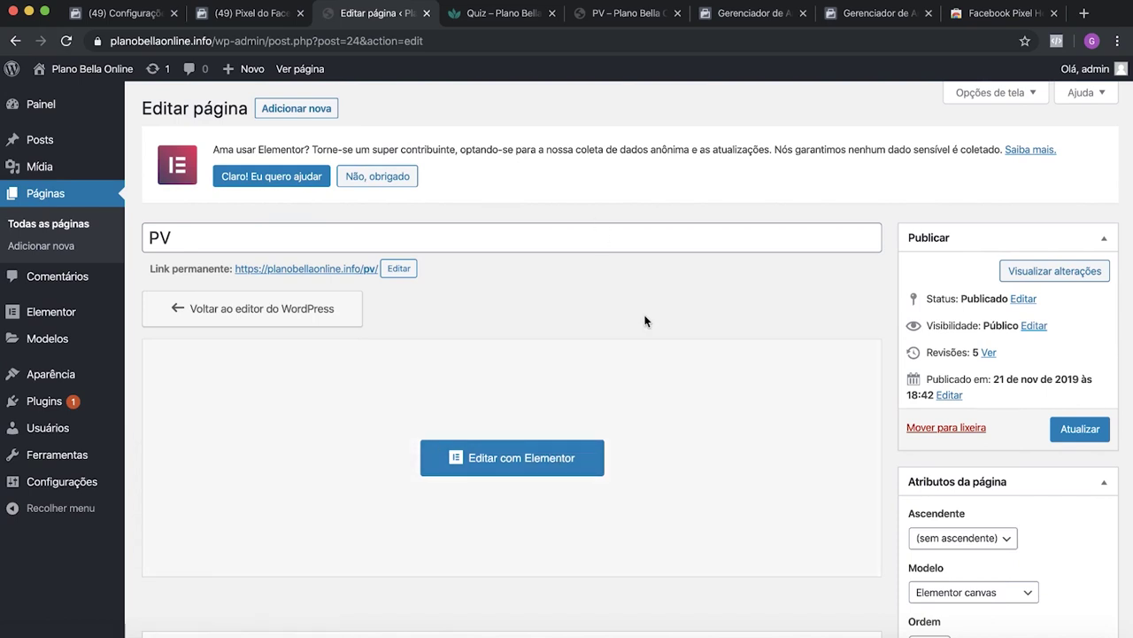
Step: Replace PV's head script with the Facebook Pixel code, click Atualizar, and go to Todas as páginas
scroll(645, 321, down, 5)
click(460, 501)
key(super+a)
key(super+c)
key(BackSpace)
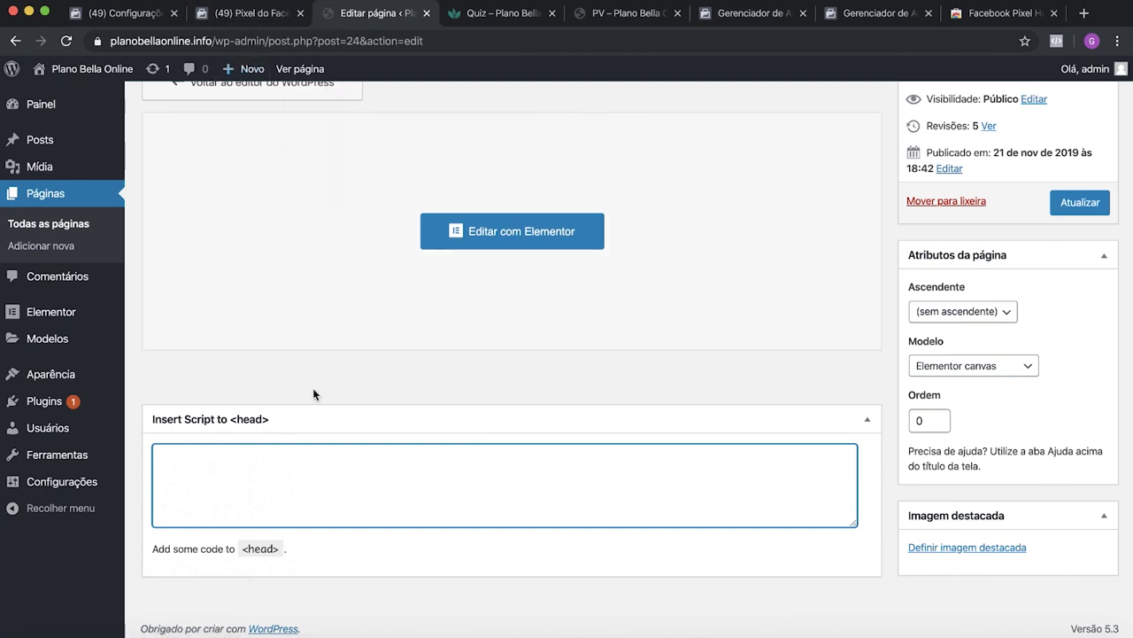
click(305, 460)
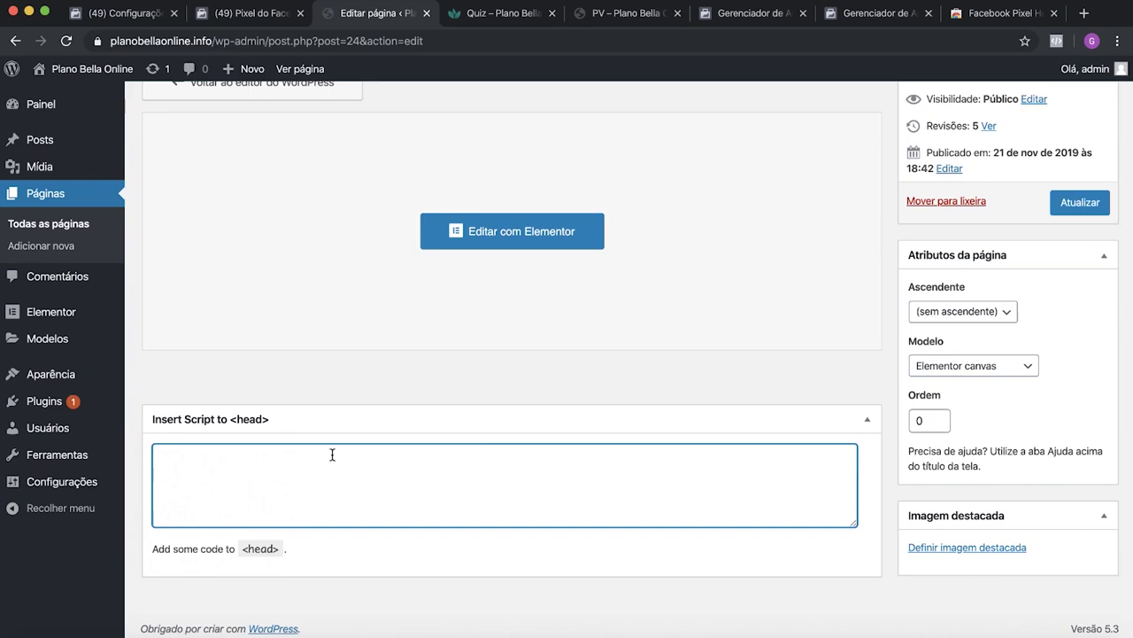
key(super+v)
scroll(458, 508, up, 6)
scroll(734, 451, up, 3)
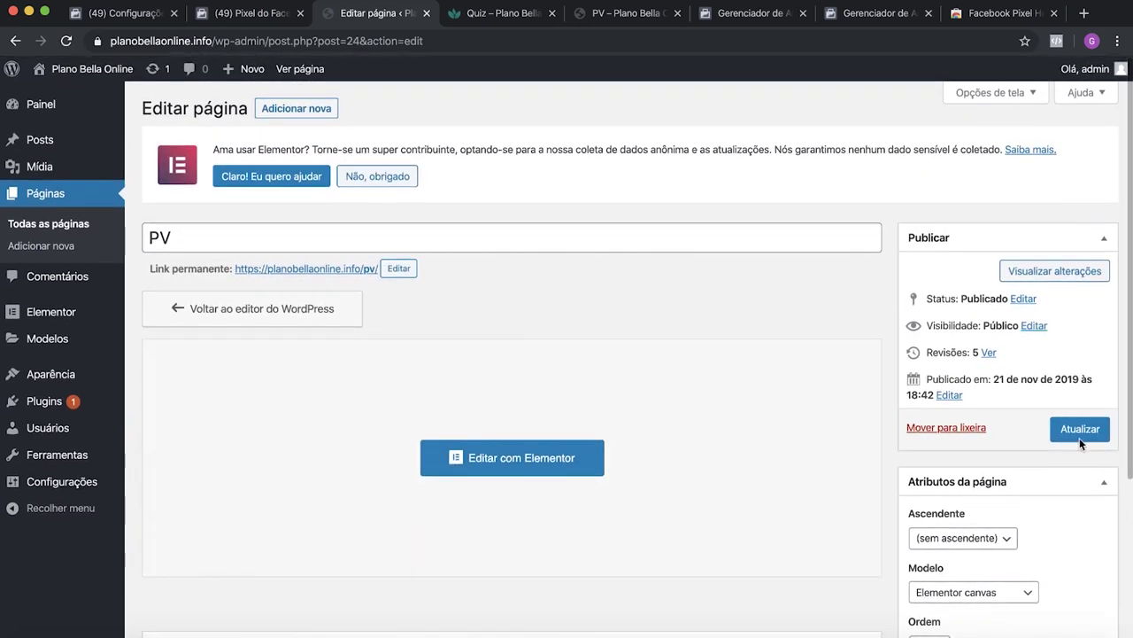
click(1079, 438)
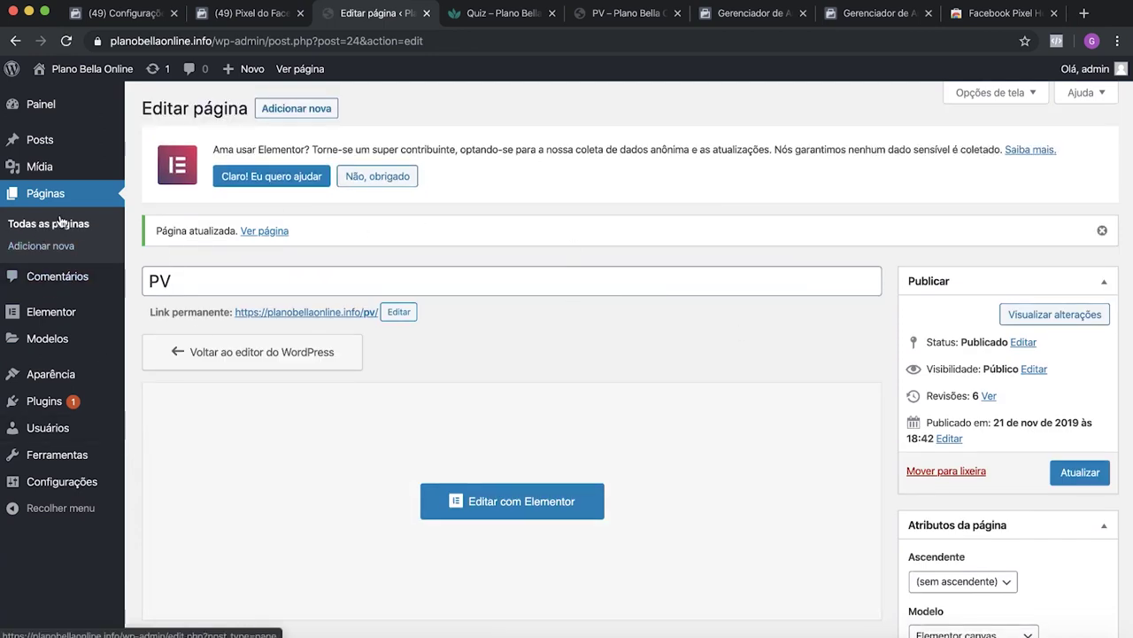
scroll(55, 217, down, 1)
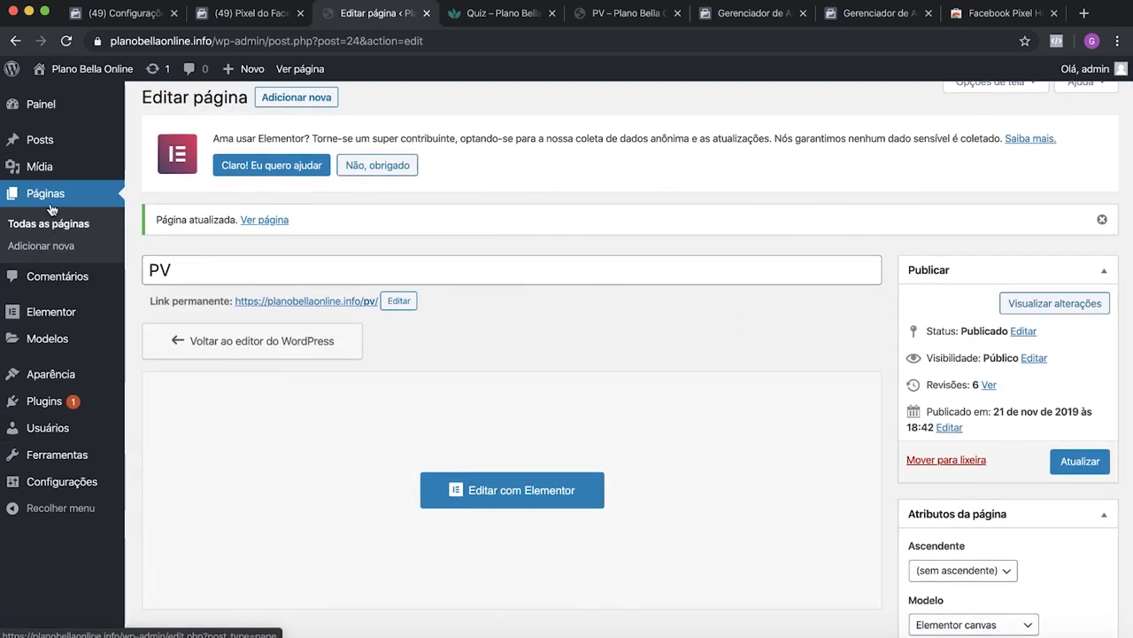
scroll(52, 211, down, 1)
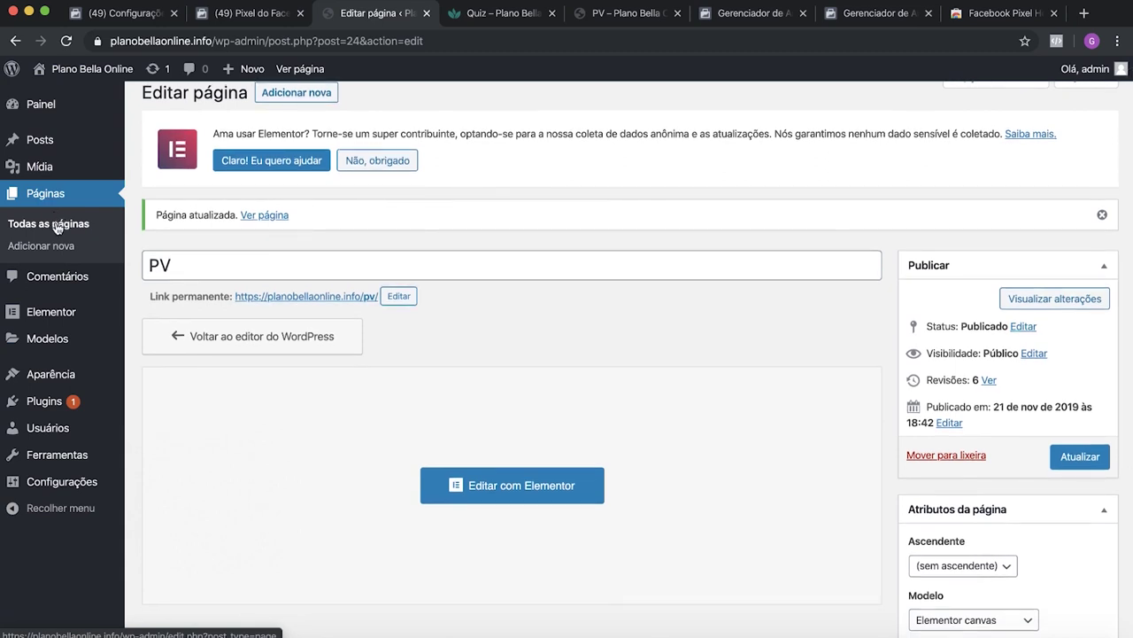
click(55, 224)
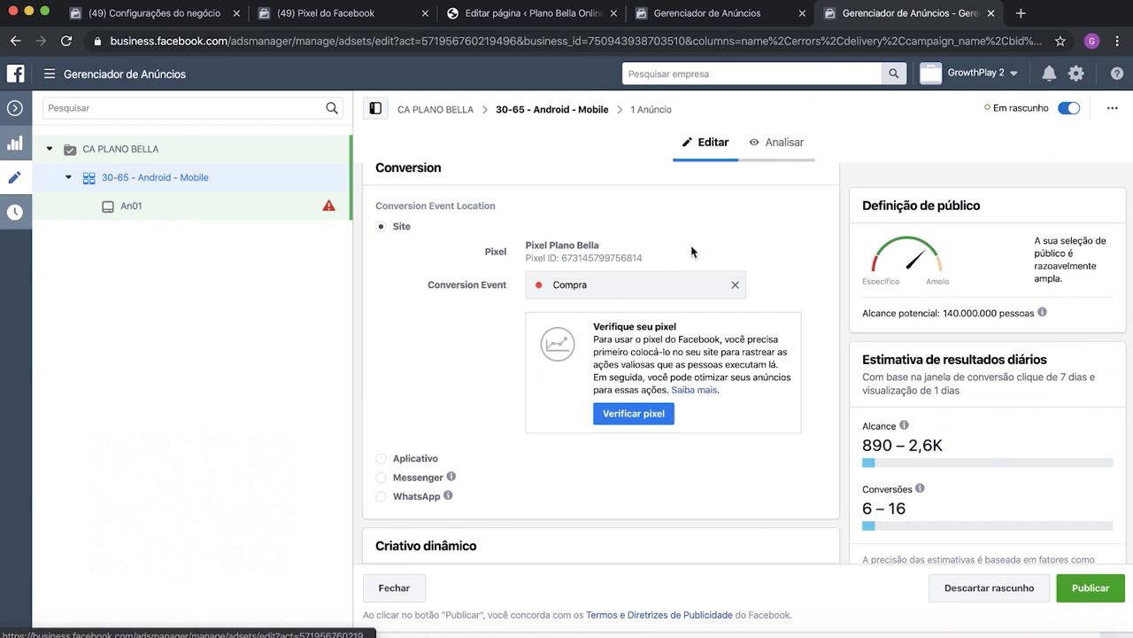
Step: In Orçamento e programação, overwrite the R$ 20,00 daily budget with the new amount
scroll(557, 265, down, 1)
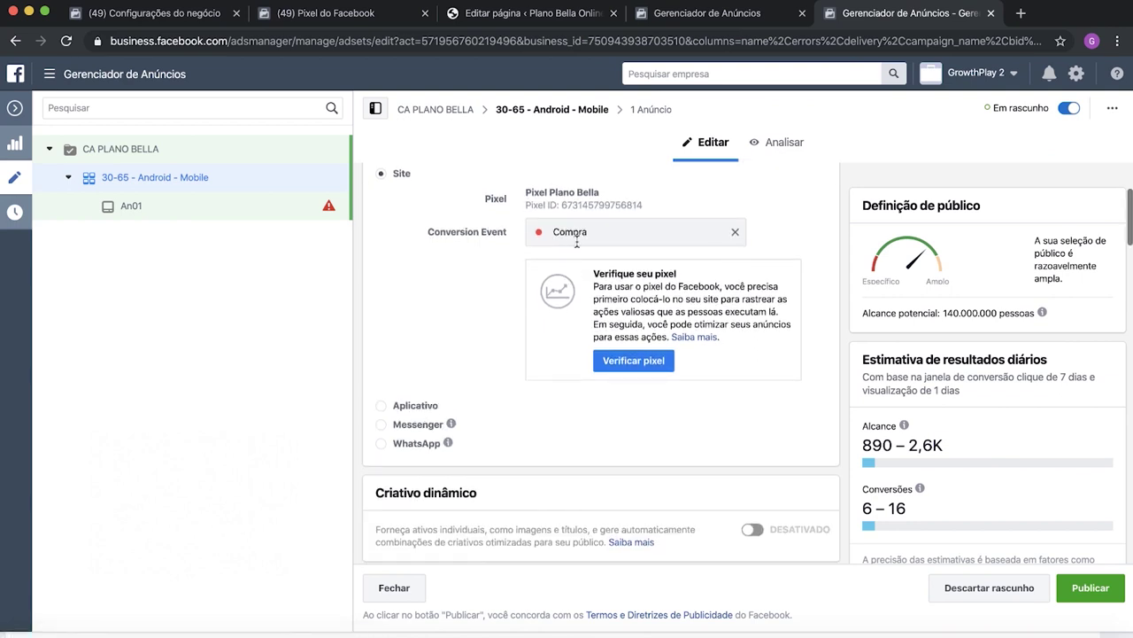
scroll(567, 244, down, 1)
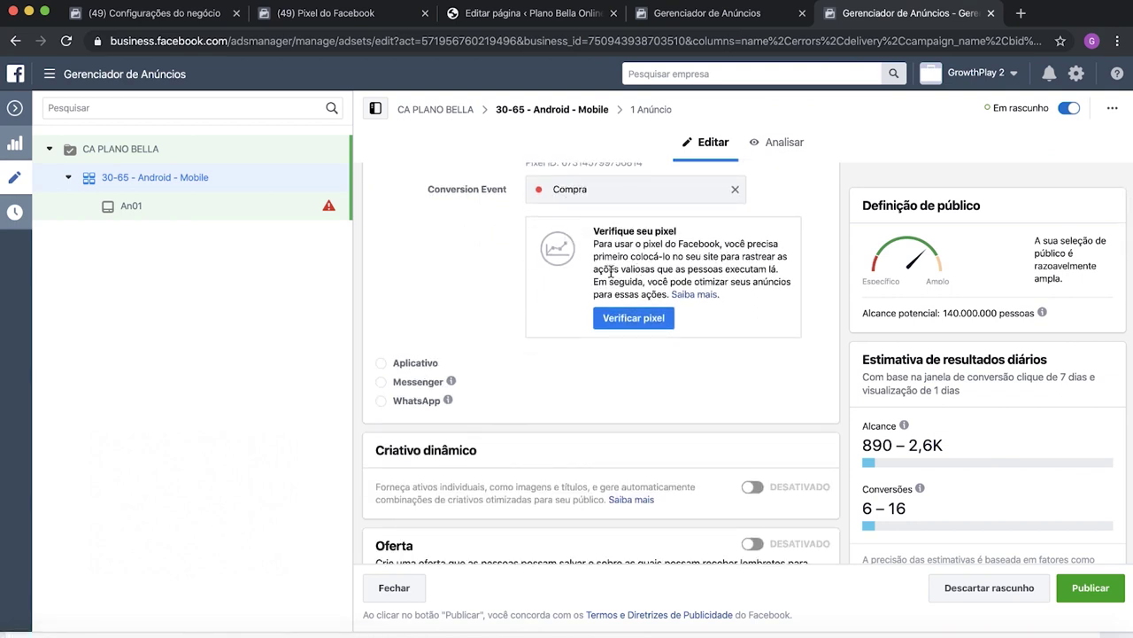
scroll(580, 277, down, 6)
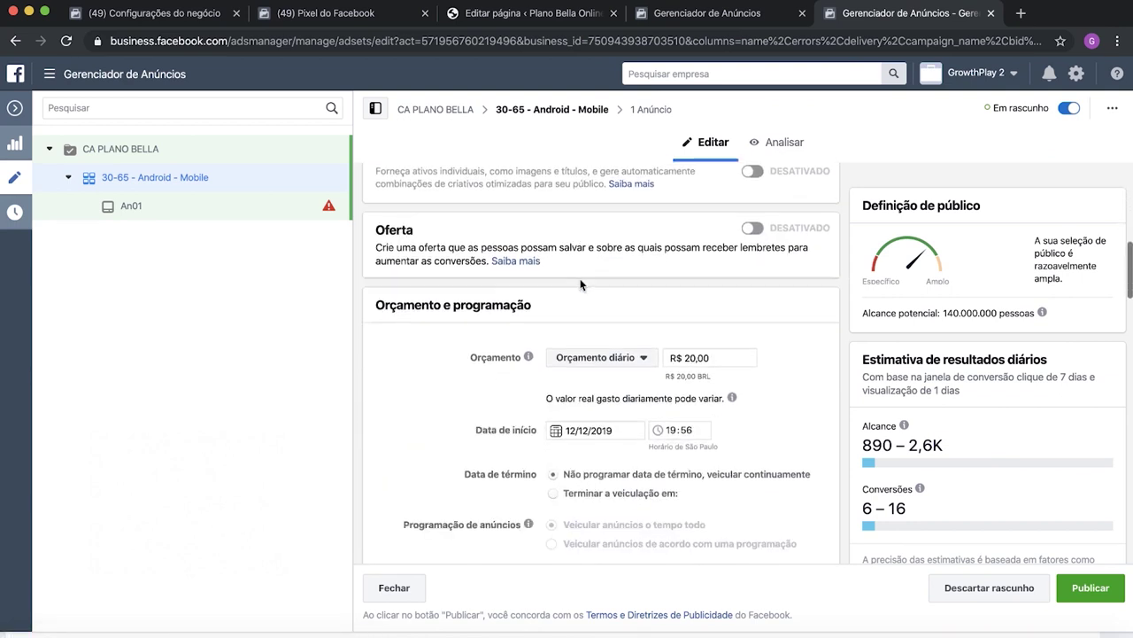
scroll(581, 283, down, 2)
click(728, 255)
double_click(723, 255)
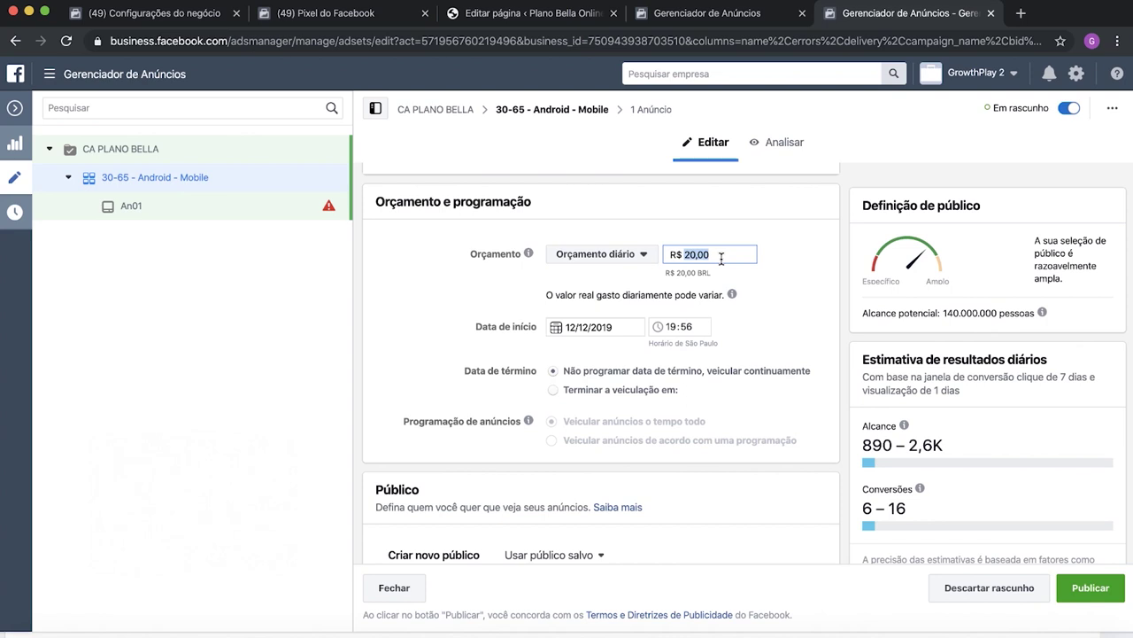
text(40)
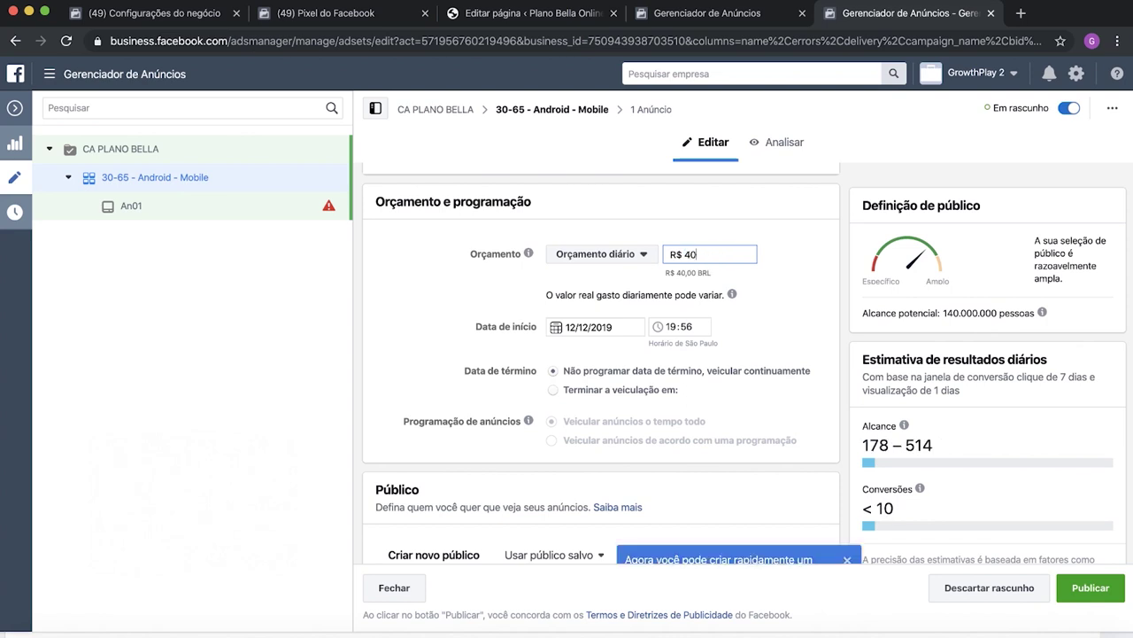
key(BackSpace)
key(BackSpace)
Step: Finish the budget entry, then set the minimum age to 30 and gender to Mulheres
text(0)
scroll(808, 286, down, 5)
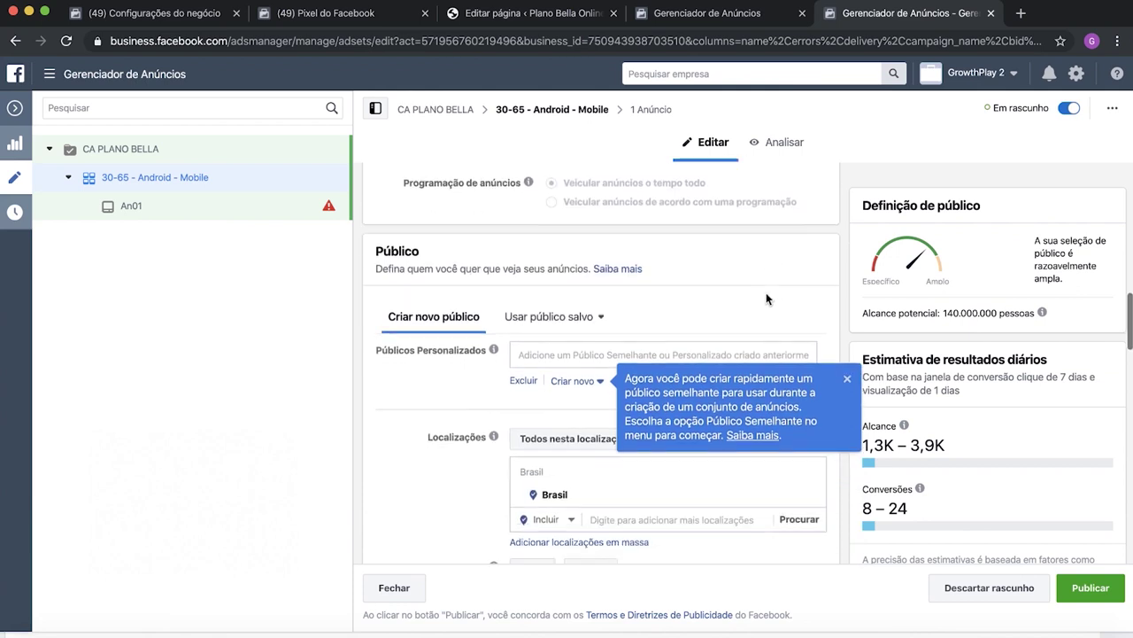
scroll(673, 275, down, 2)
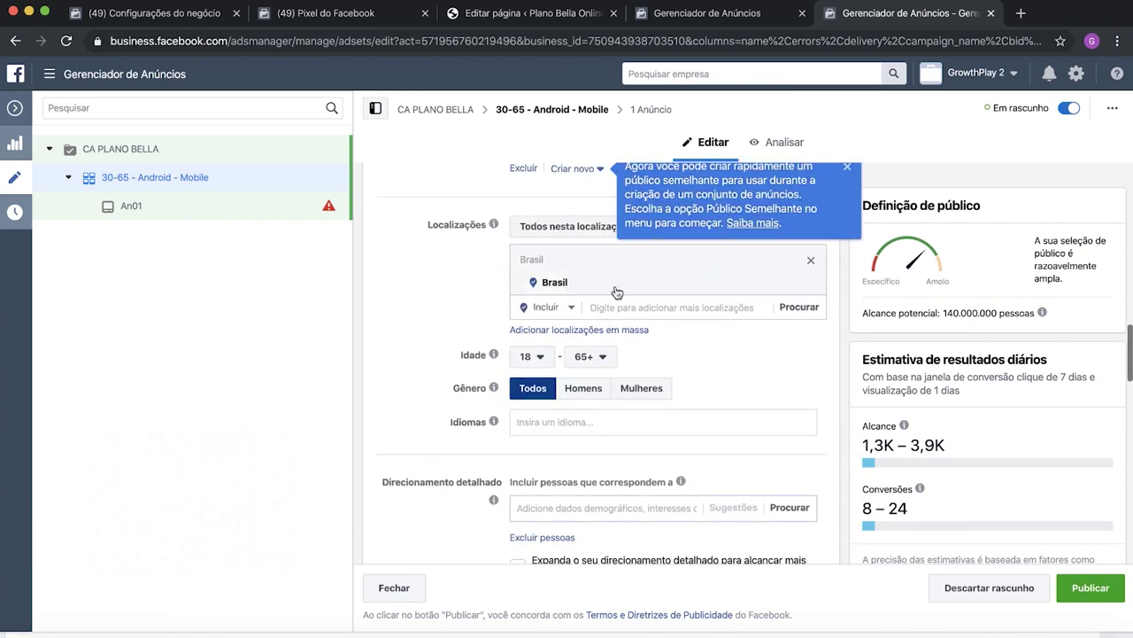
scroll(542, 305, down, 1)
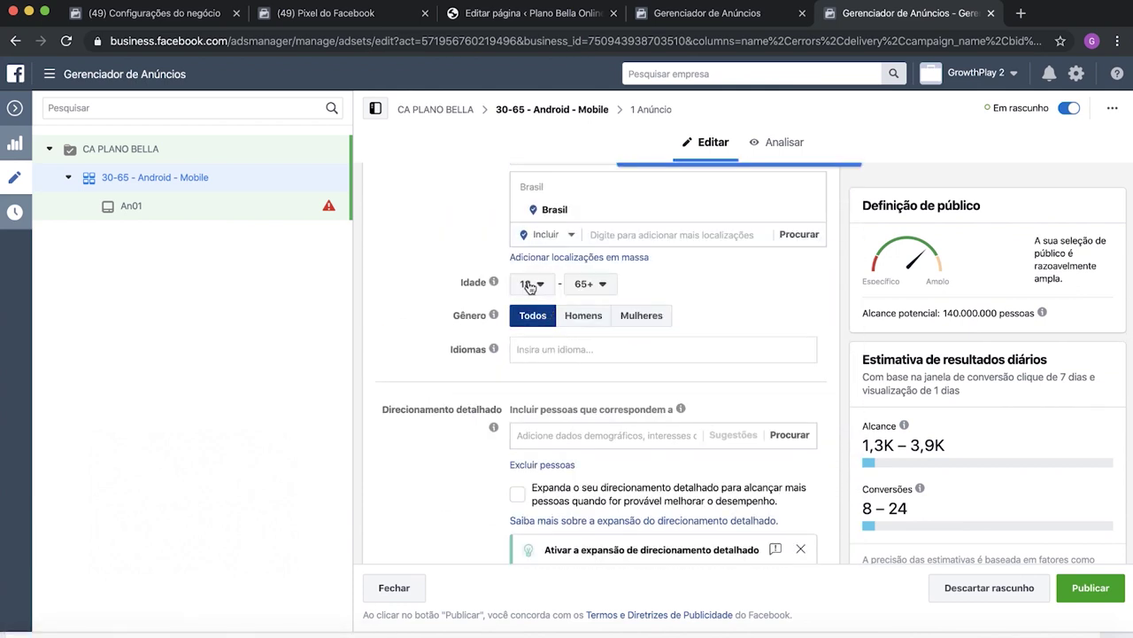
click(528, 285)
scroll(529, 423, down, 5)
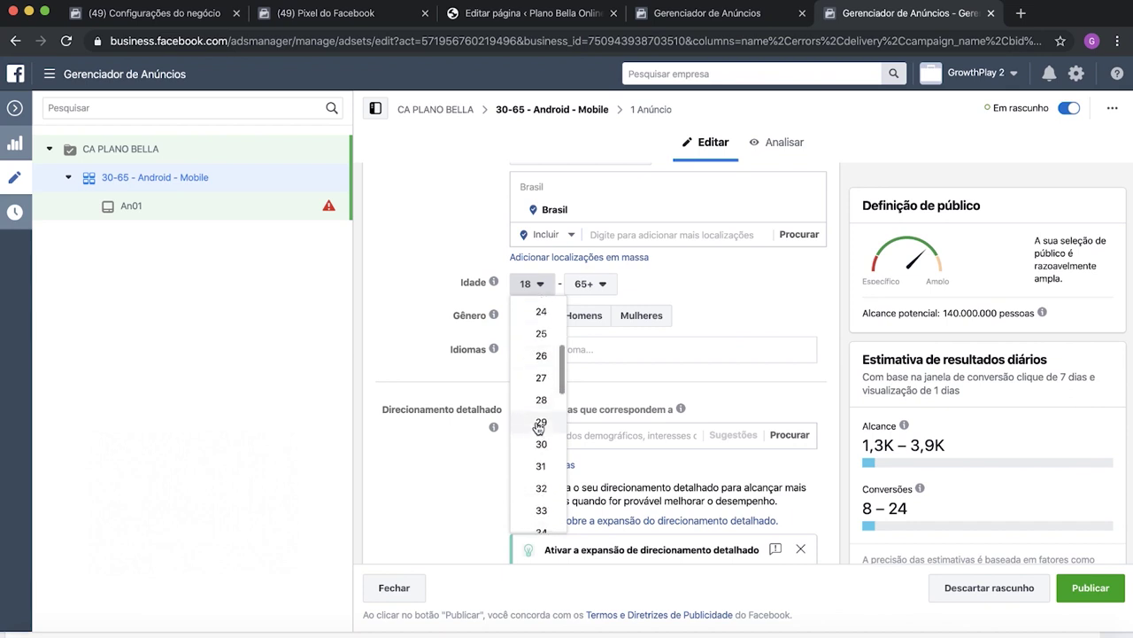
click(542, 428)
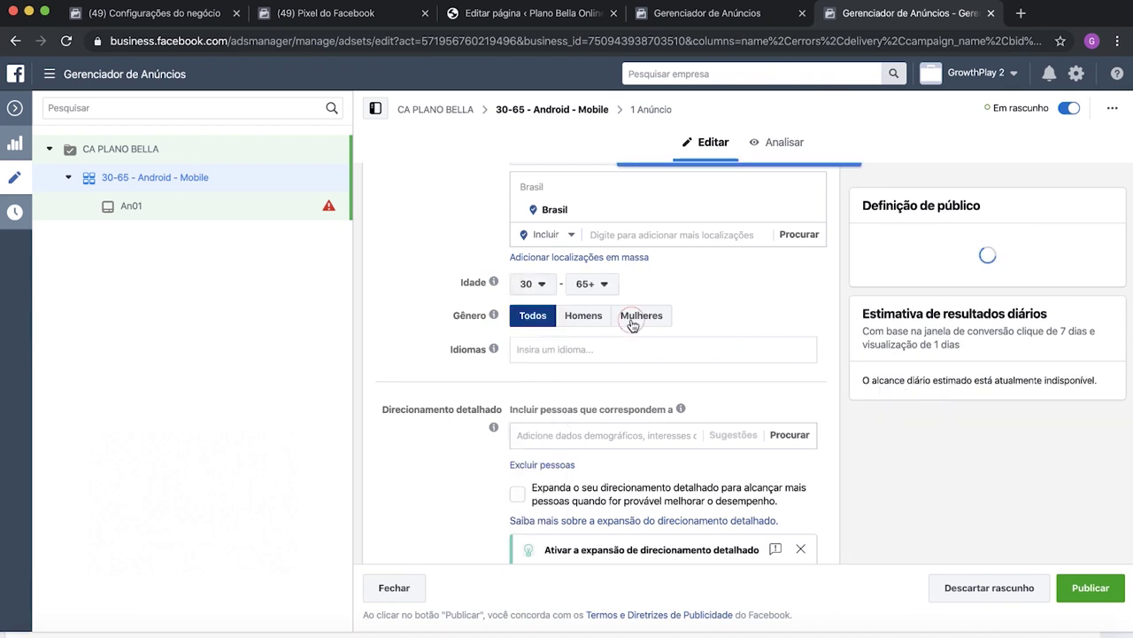
click(641, 315)
Step: Add Português (Brasil) and Inglês (EUA) as languages, then open Excluir pessoas
click(670, 348)
text(portu)
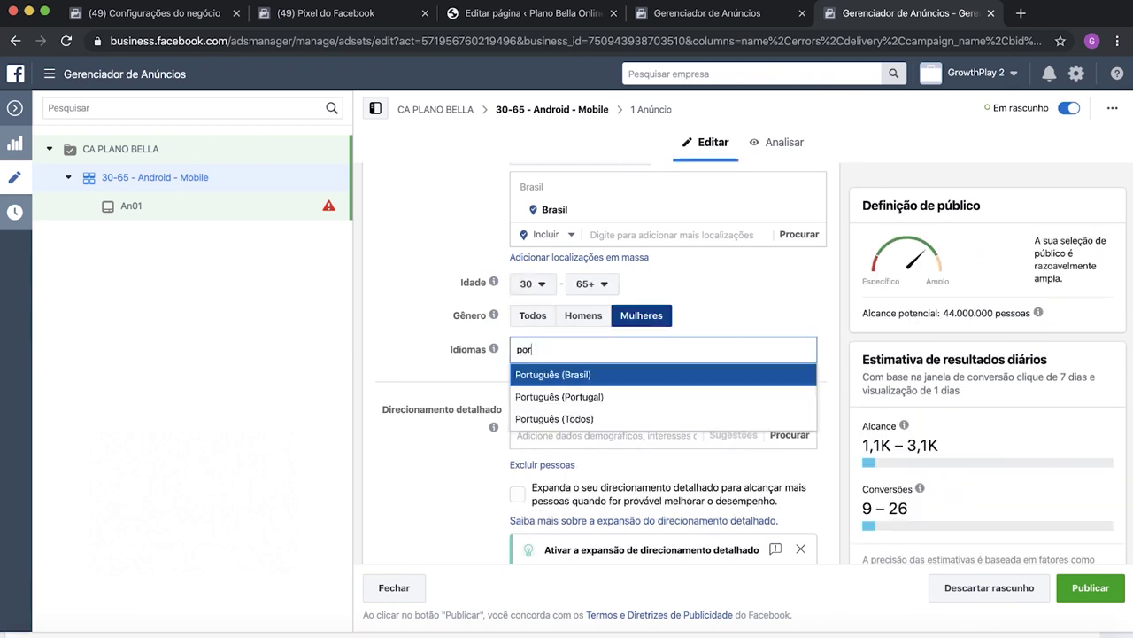
click(569, 375)
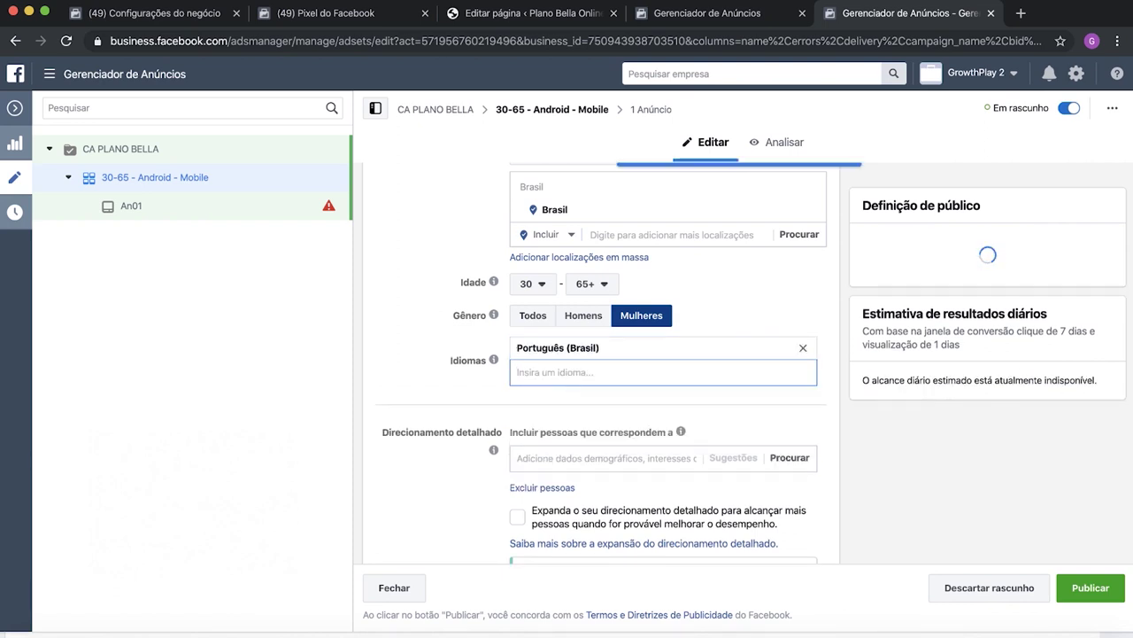
text(ingle)
click(551, 398)
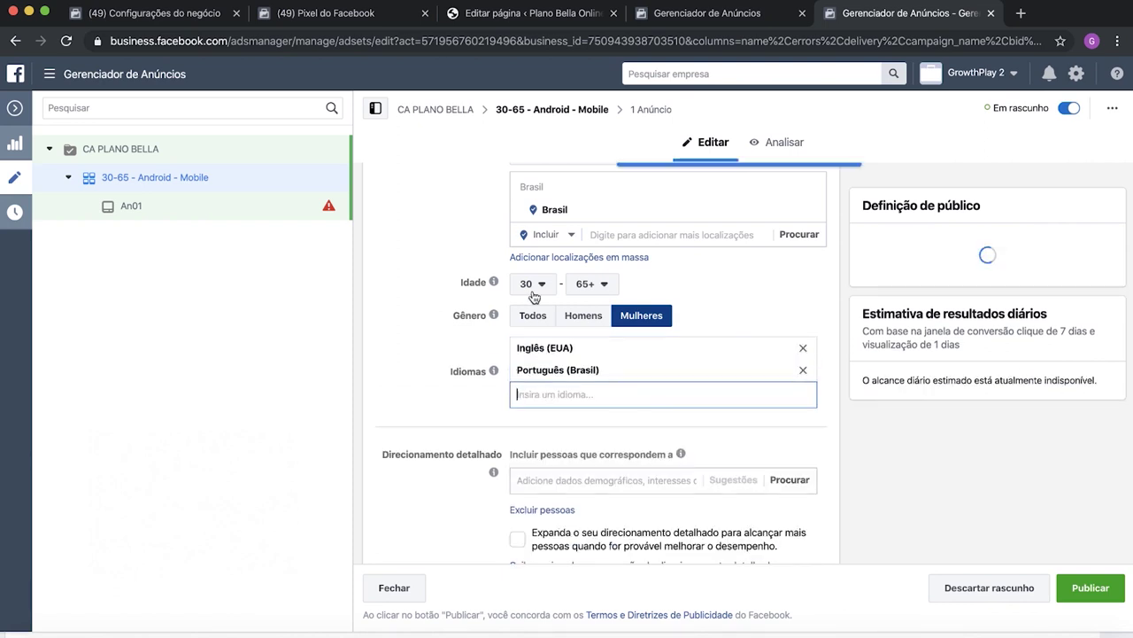
scroll(465, 364, down, 2)
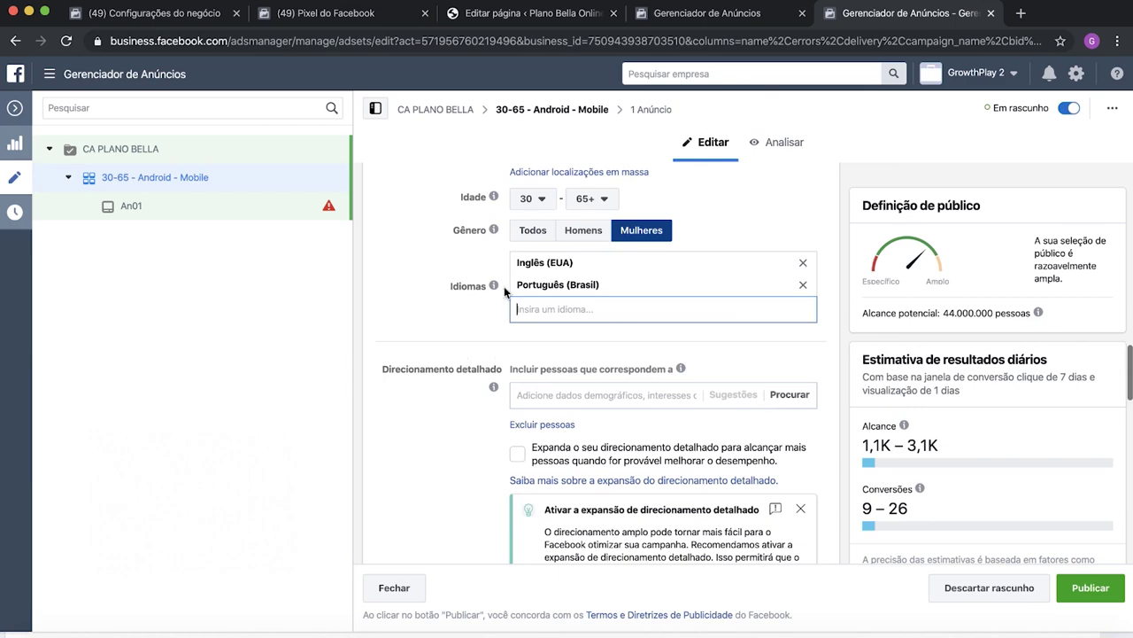
scroll(478, 301, down, 2)
click(533, 347)
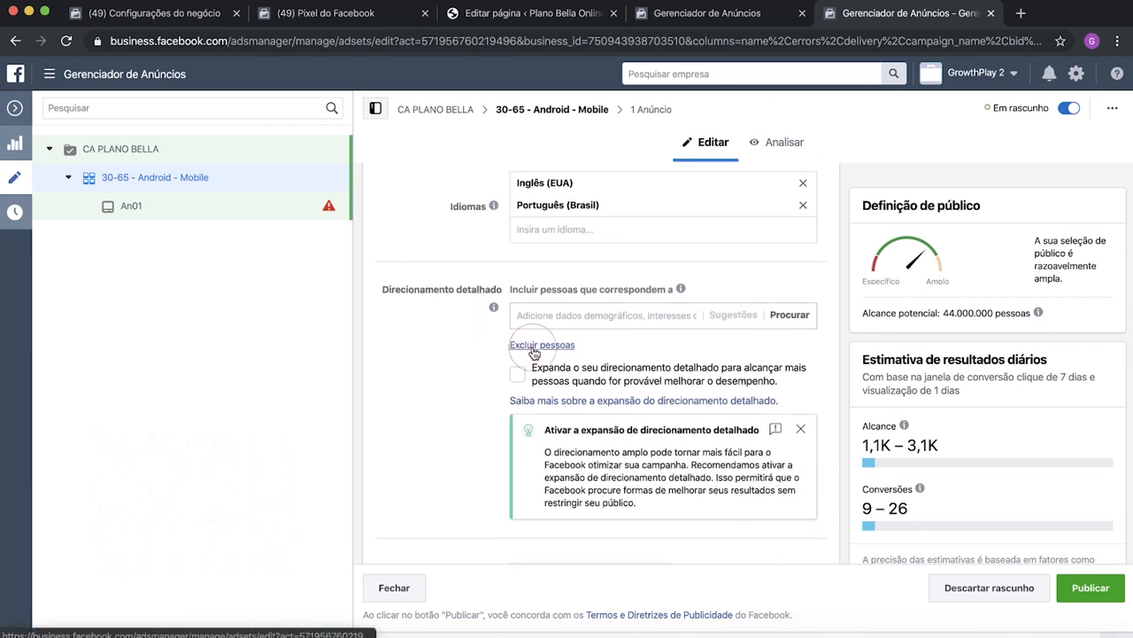
scroll(534, 319, down, 3)
Step: Exclude the Marketing digital, Viver de Blog and Hotmart interests plus two marketing-influencer interests
click(536, 257)
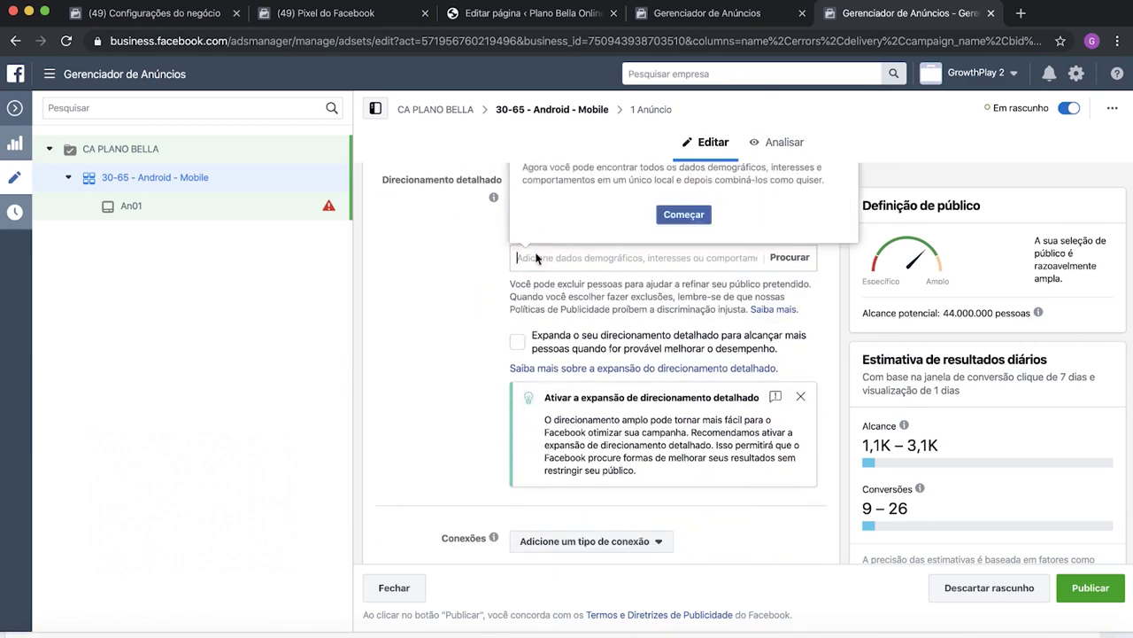
text(marketing digital)
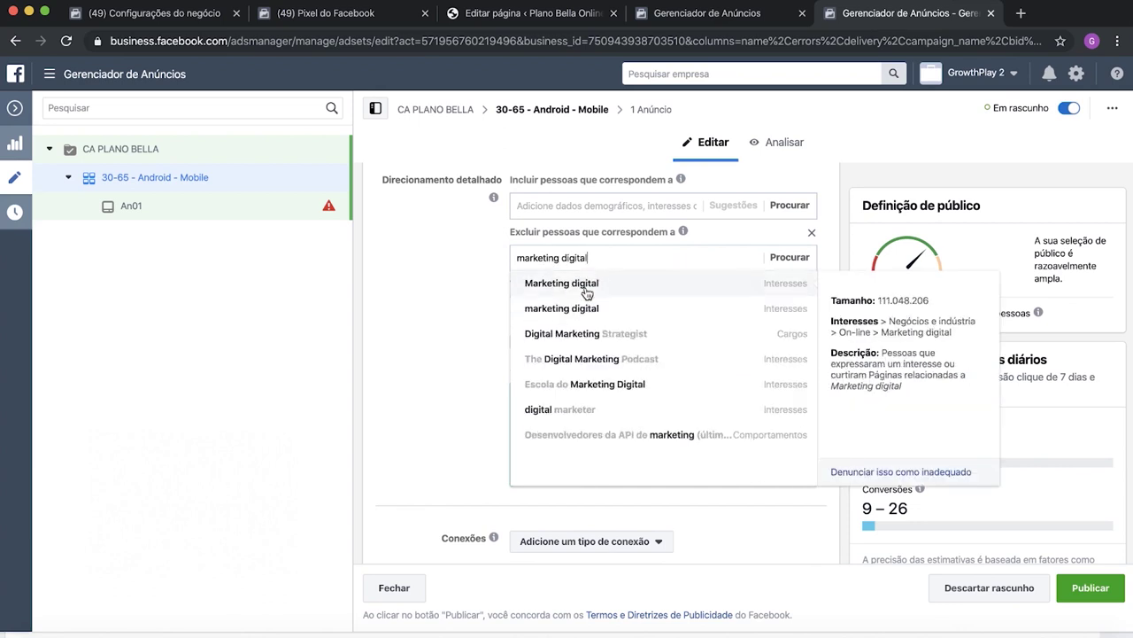
click(586, 291)
text(viver de blog)
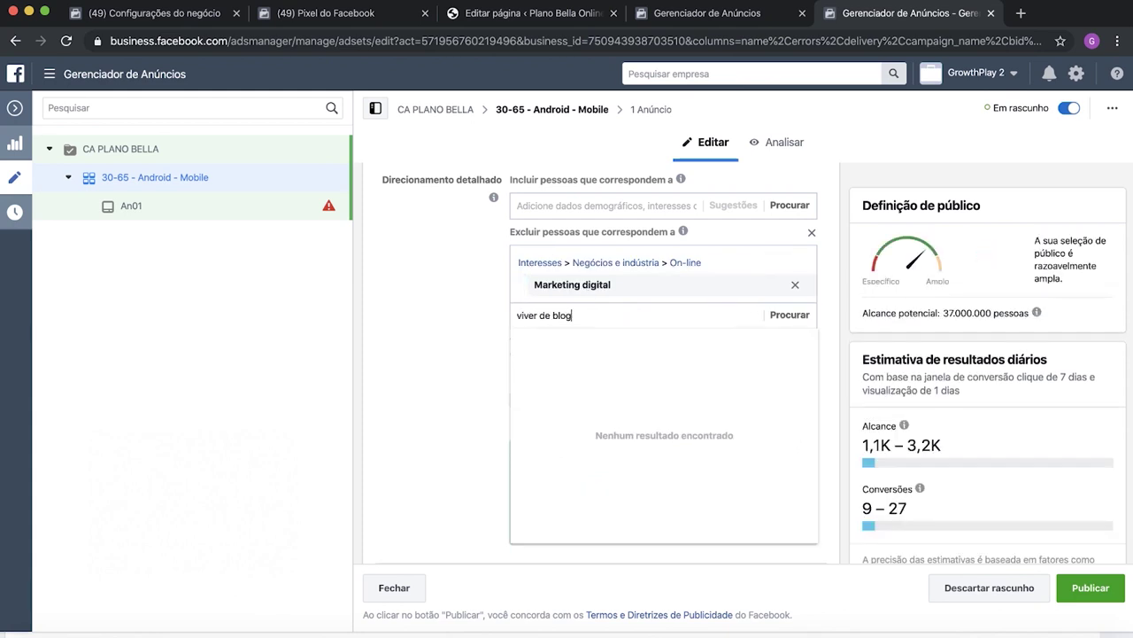
click(571, 335)
text(Hotmart)
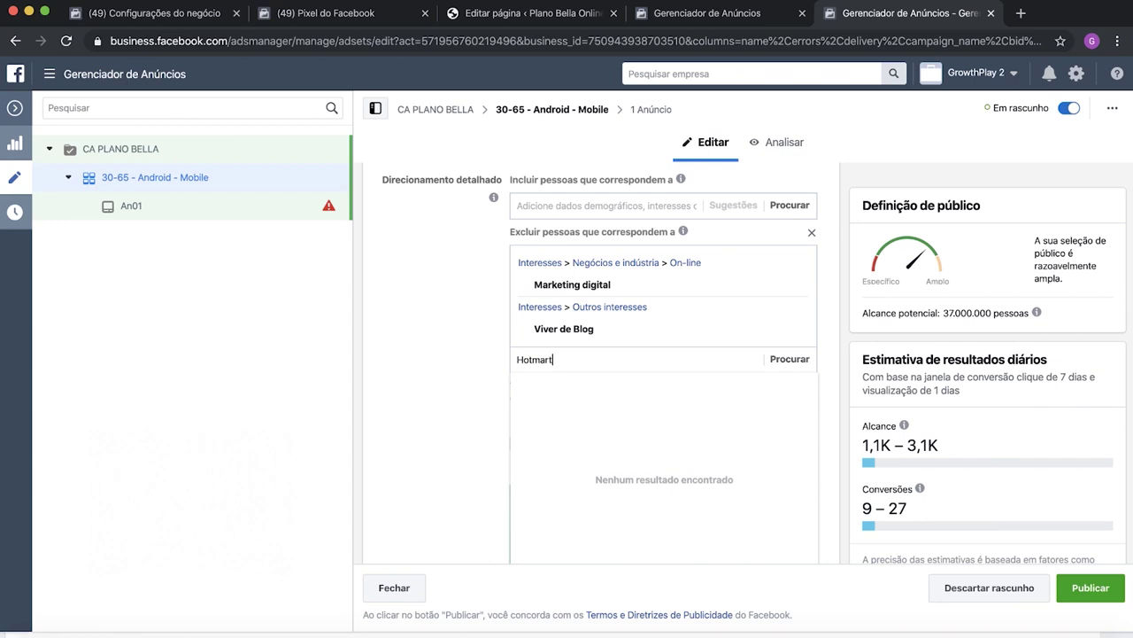
click(565, 385)
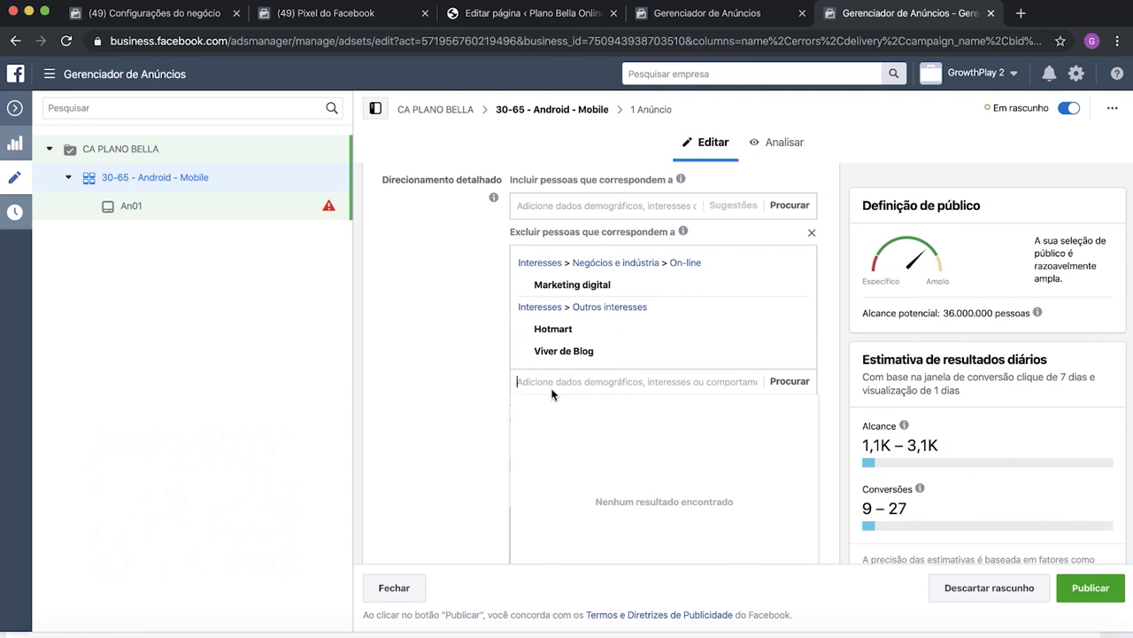
text(Camila porto)
click(554, 405)
text(A)
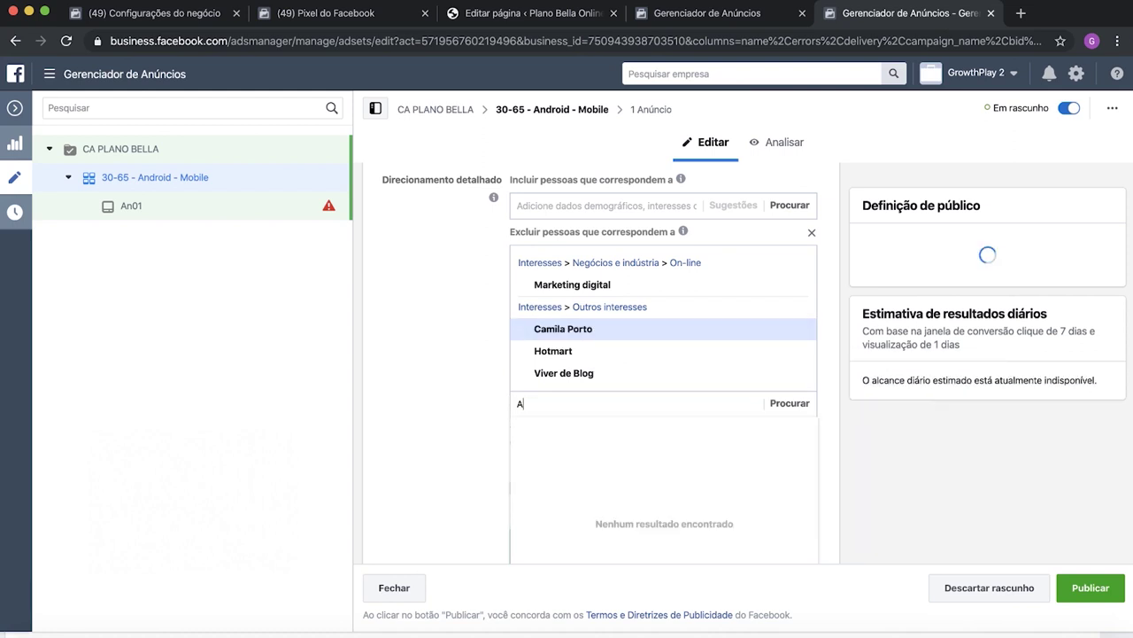
text(lex vargas)
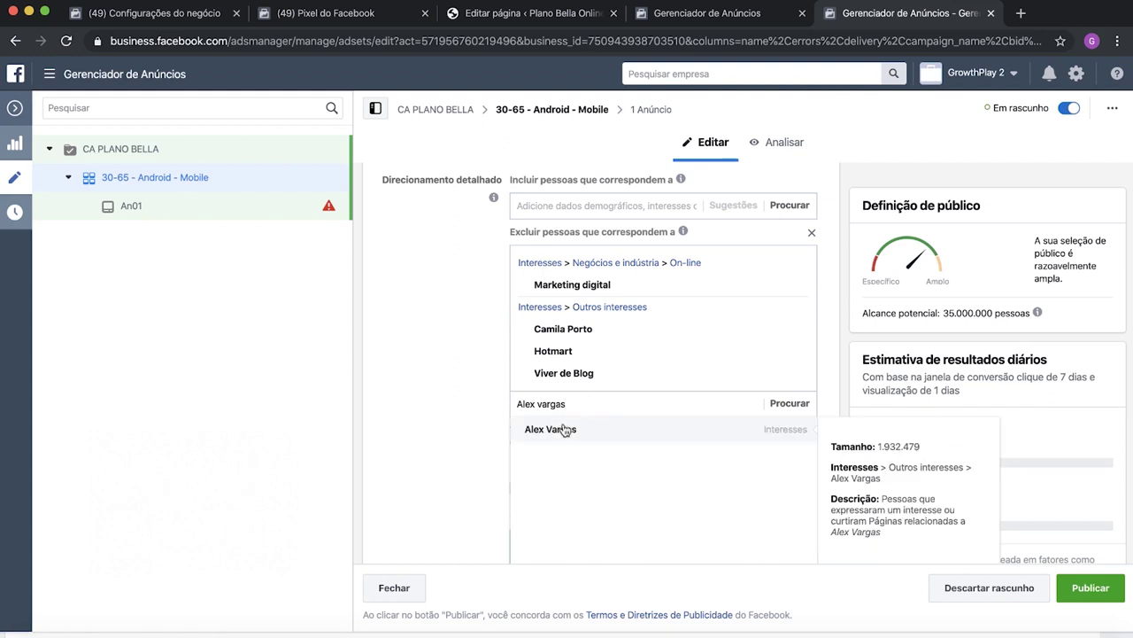
click(552, 430)
Step: Also exclude Usuários dos Pagamentos do Facebook (90 dias)
text(Usuarios do faceb)
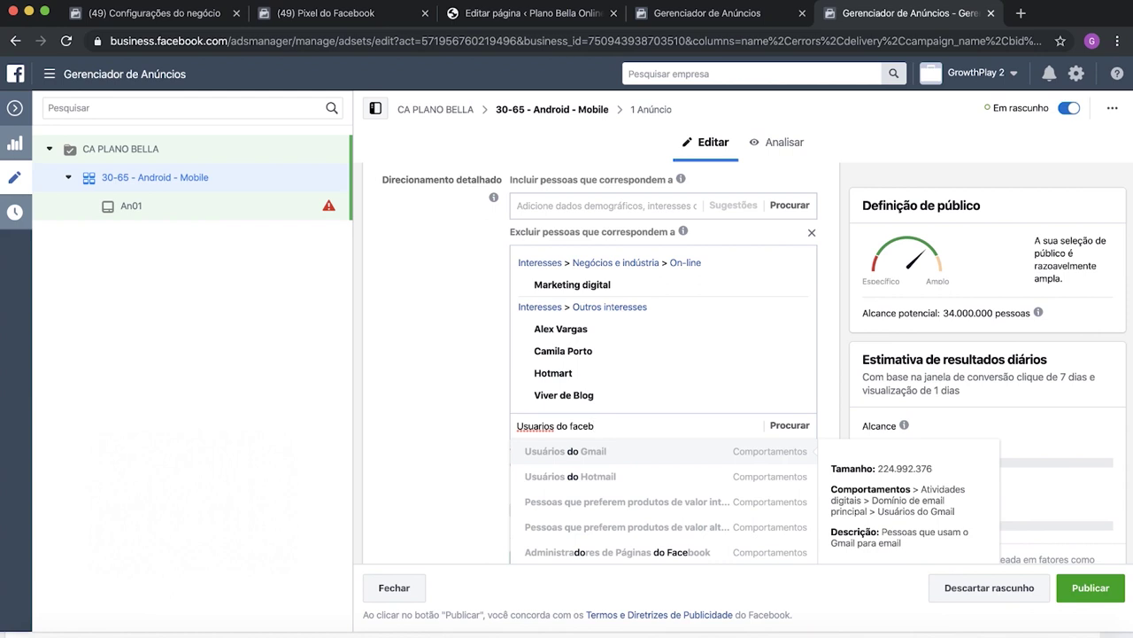
key(ctrl+a)
text(Pagamentos)
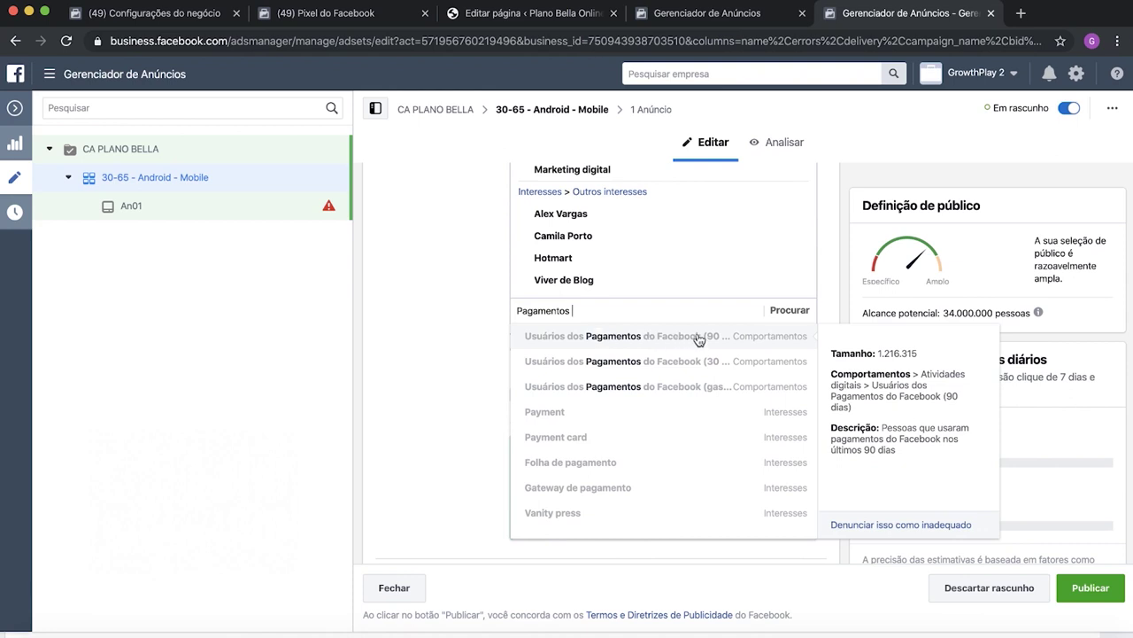
click(622, 341)
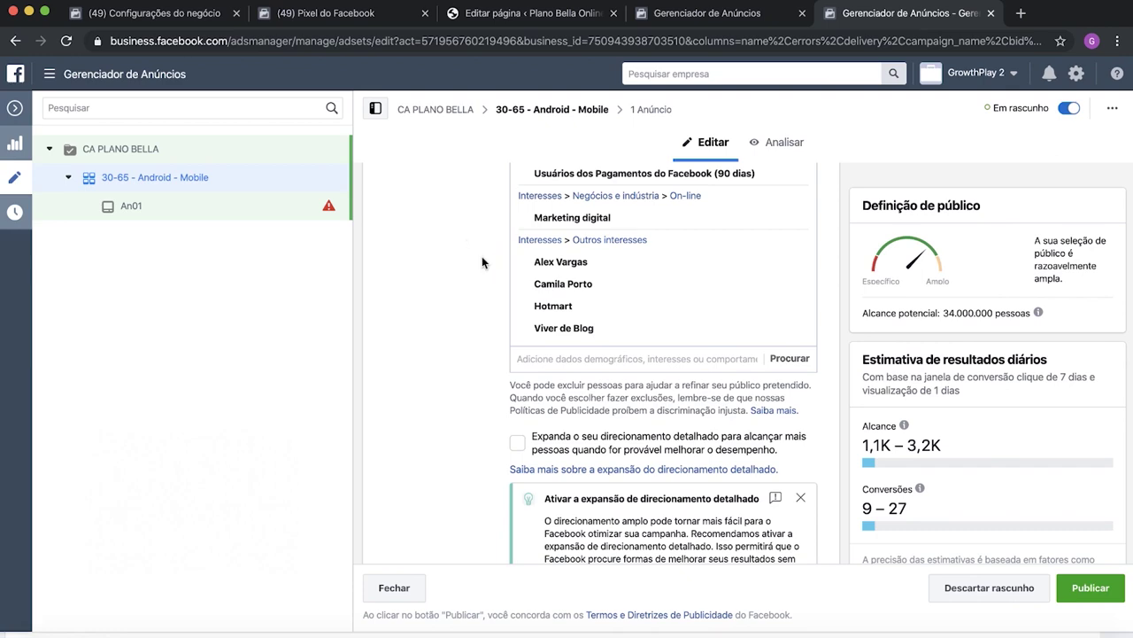
scroll(482, 257, up, 2)
Step: Switch to manual placements and limit Dispositivos to Celular only, dropping desktop
mouse_move(662, 367)
scroll(522, 368, down, 6)
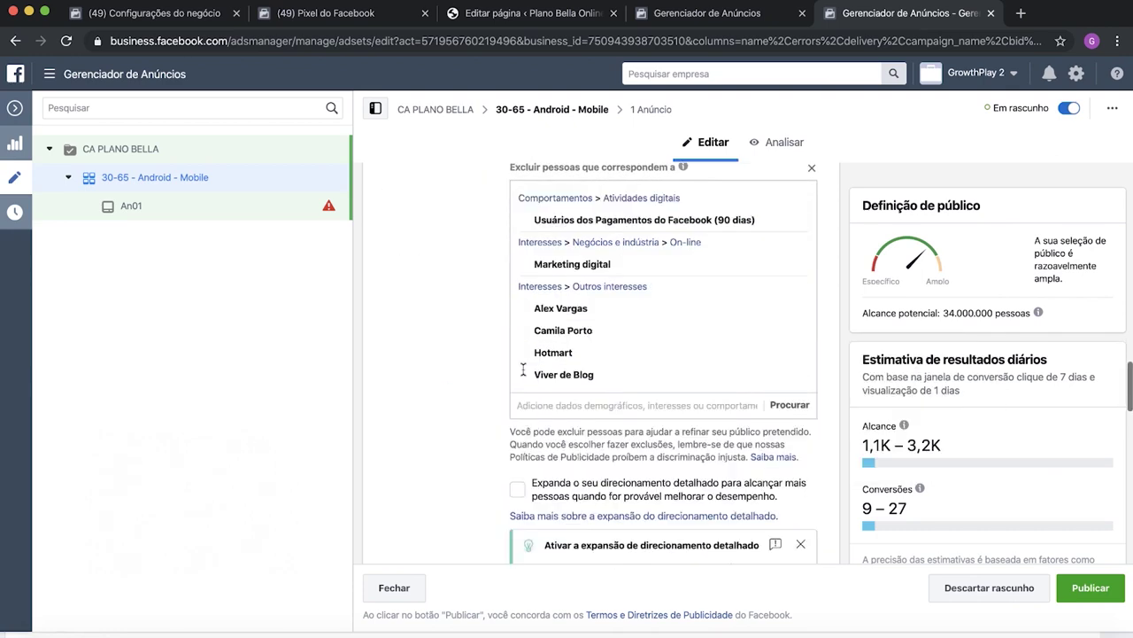
scroll(523, 369, down, 4)
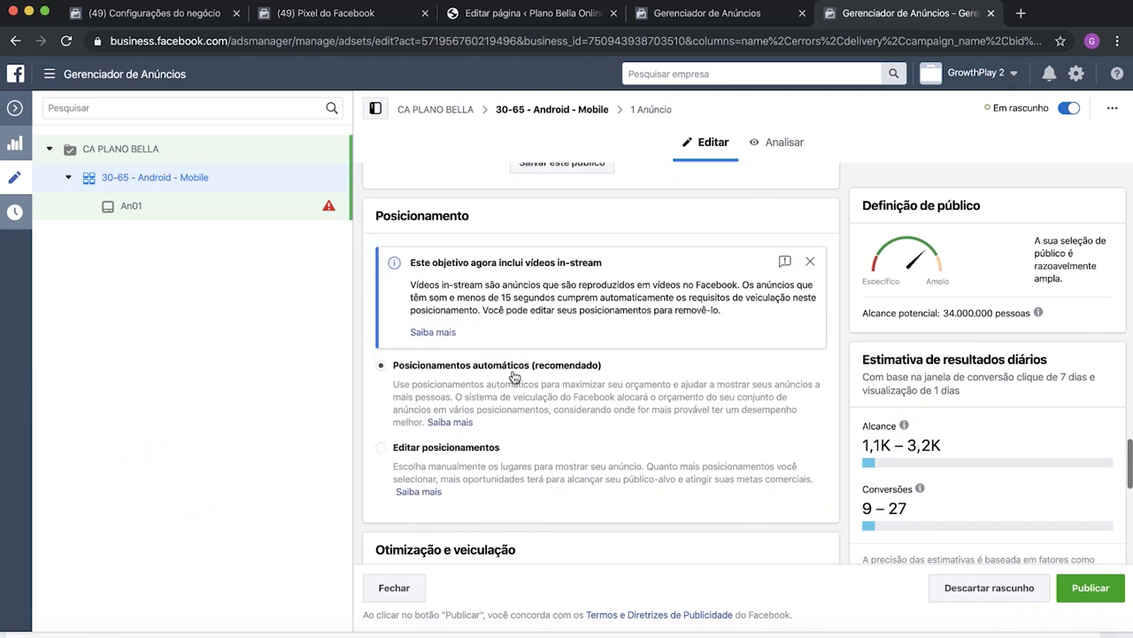
click(453, 318)
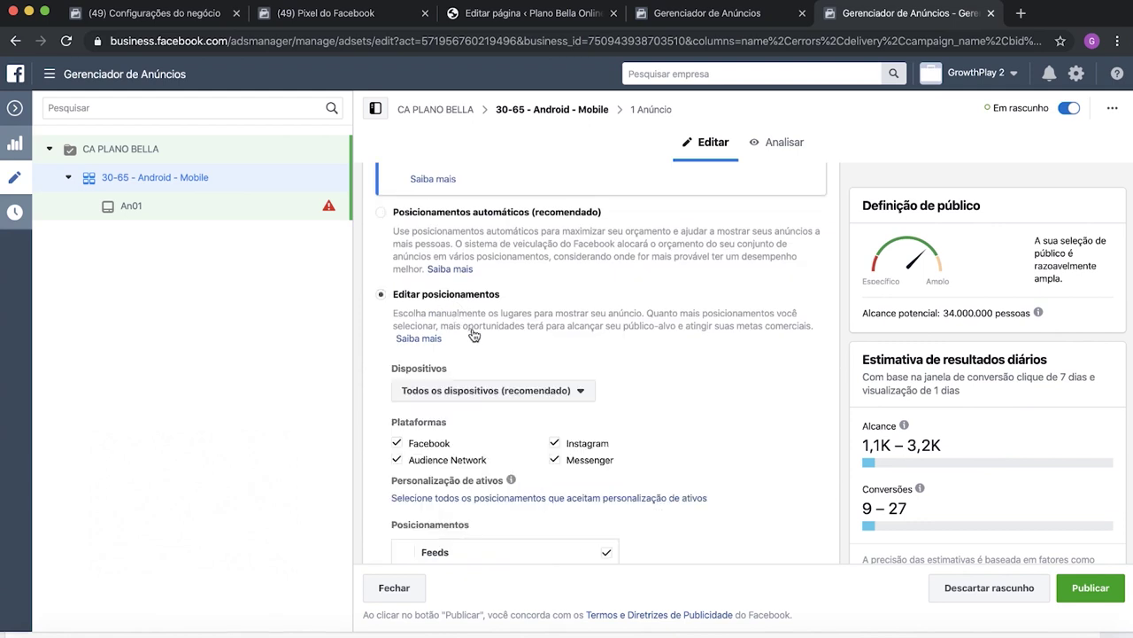
scroll(462, 254, up, 1)
click(464, 255)
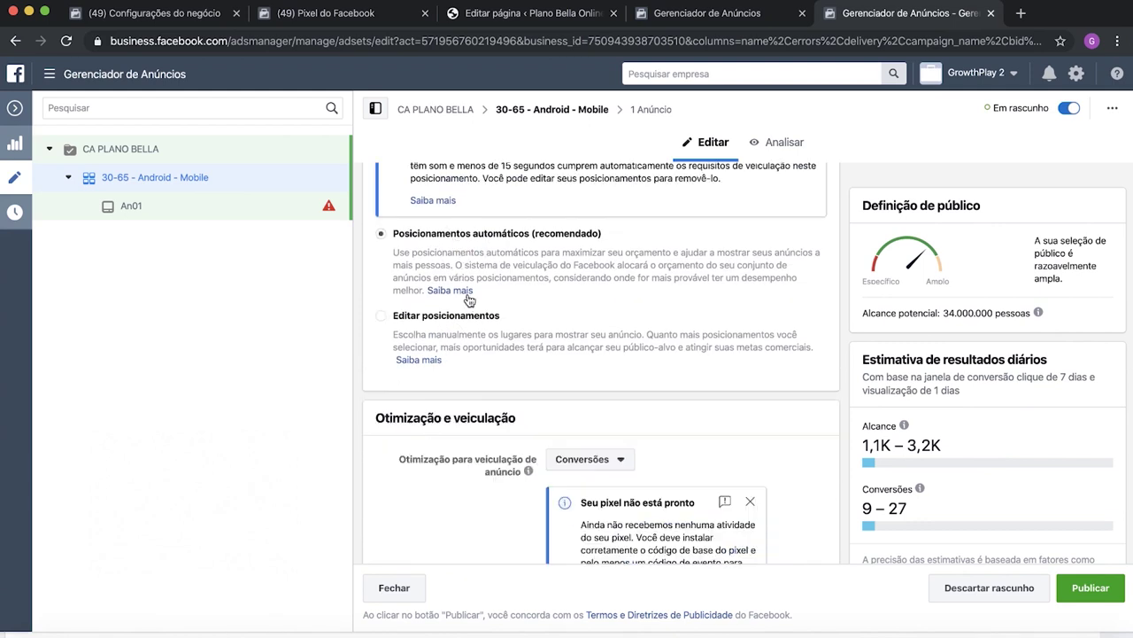
click(455, 319)
scroll(462, 331, down, 1)
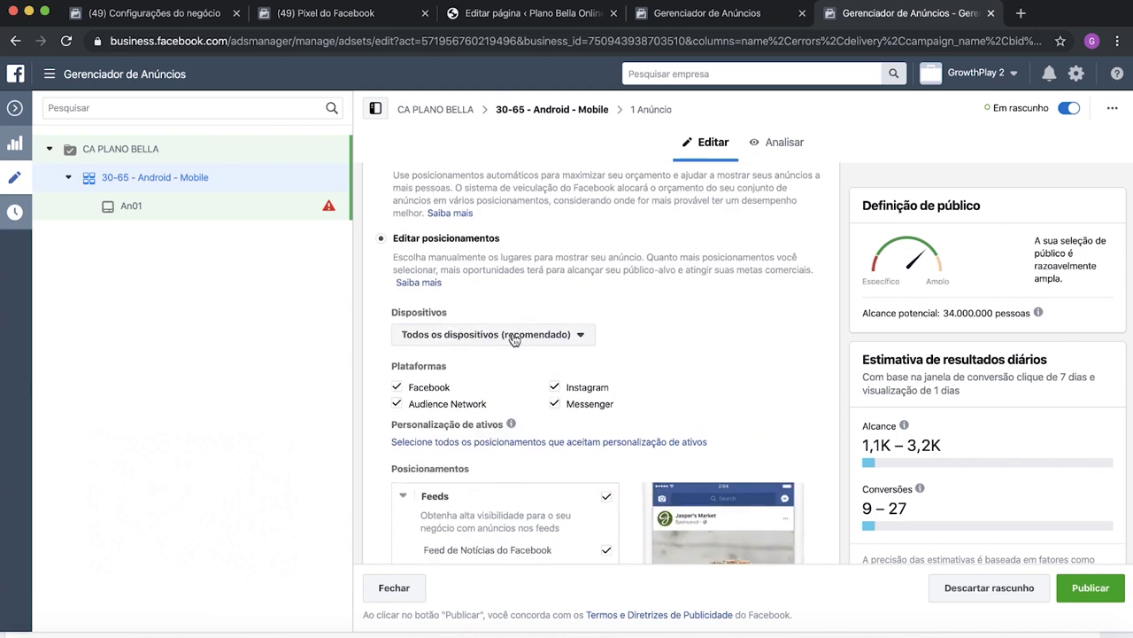
click(515, 337)
click(437, 381)
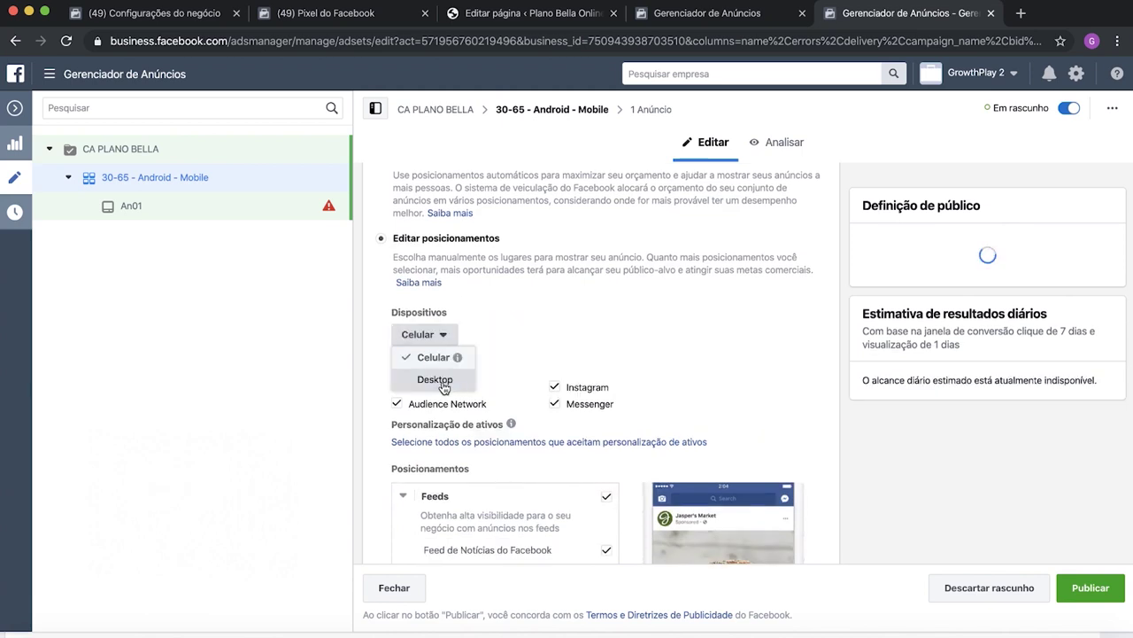
click(533, 341)
Step: Uncheck Messenger under Plataformas and review the remaining placements
scroll(527, 332, down, 2)
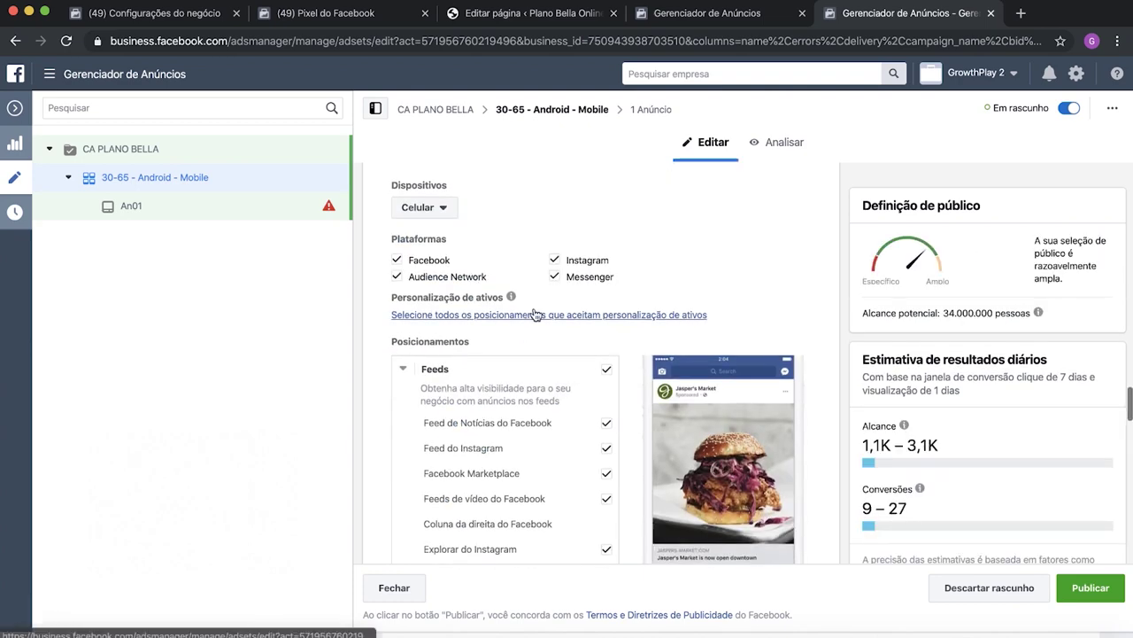
click(554, 278)
scroll(539, 280, down, 5)
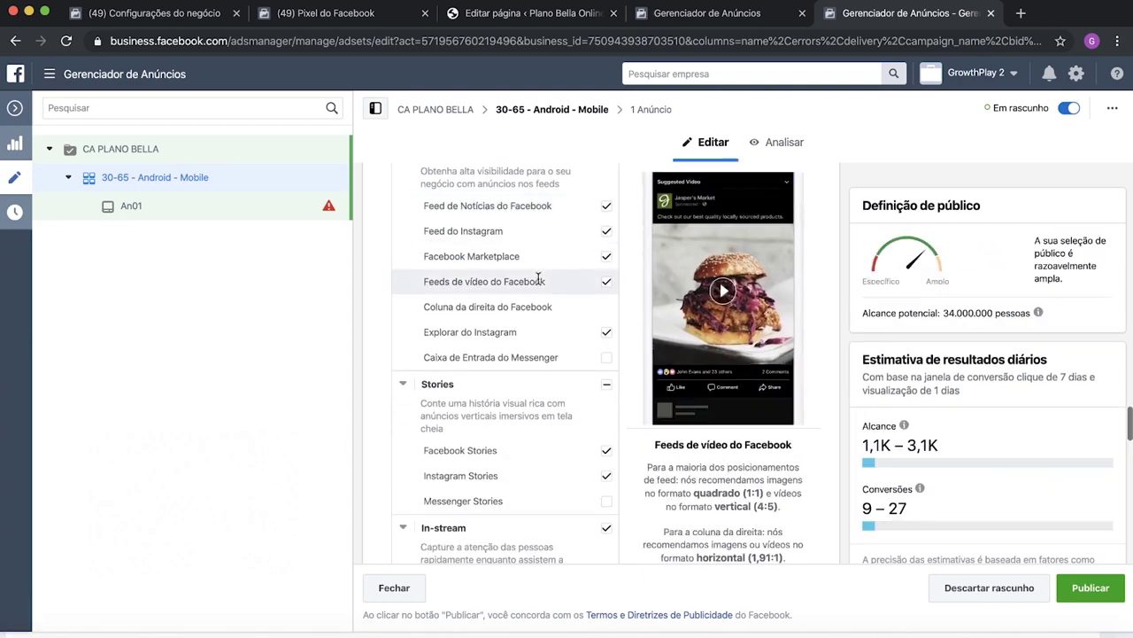
scroll(539, 277, down, 11)
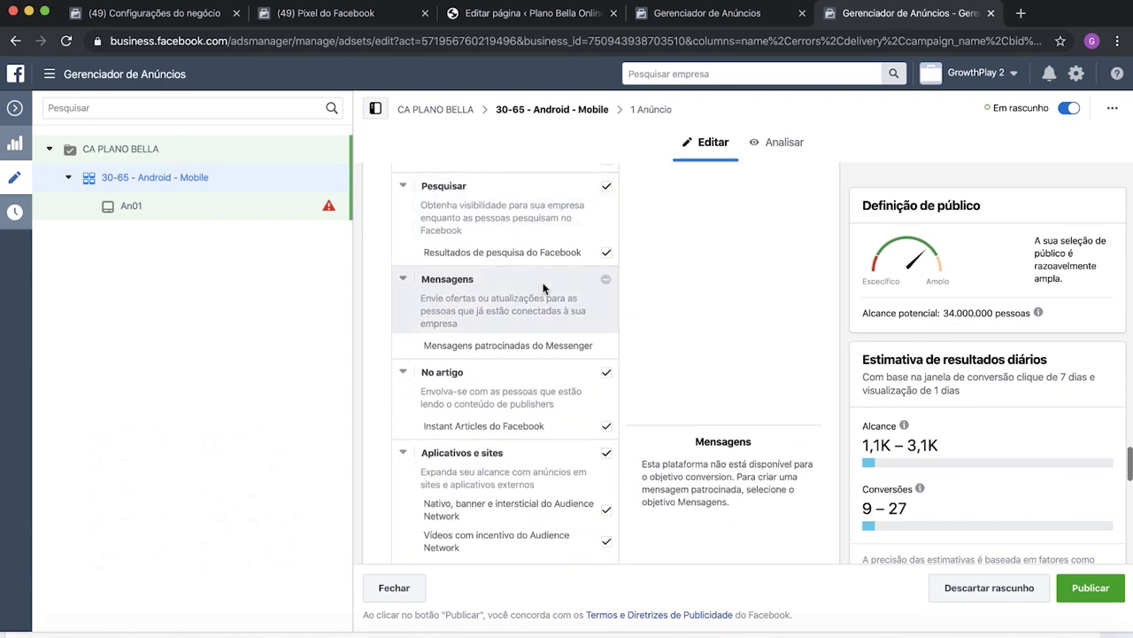
scroll(543, 288, down, 4)
scroll(543, 286, up, 18)
scroll(542, 284, up, 4)
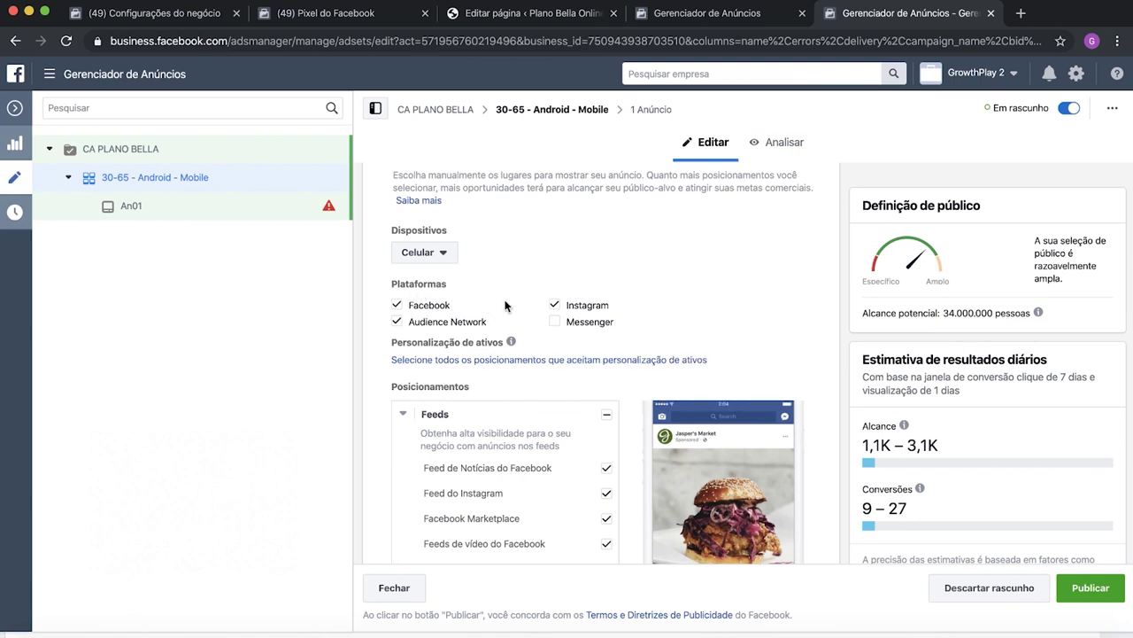
scroll(517, 317, down, 1)
scroll(518, 315, up, 5)
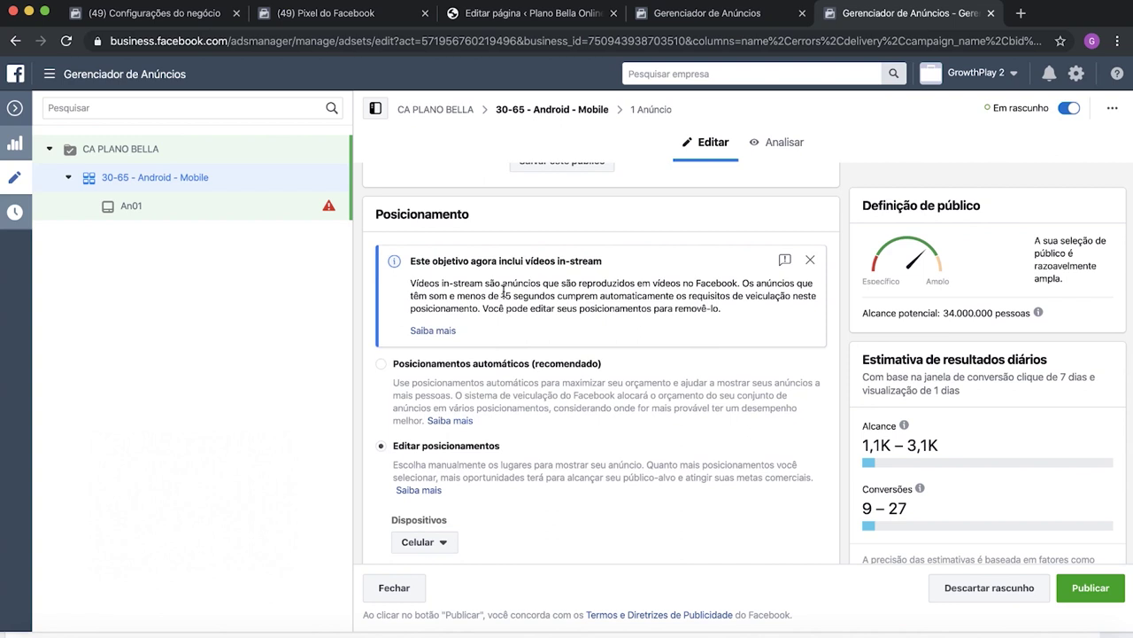
scroll(523, 314, down, 4)
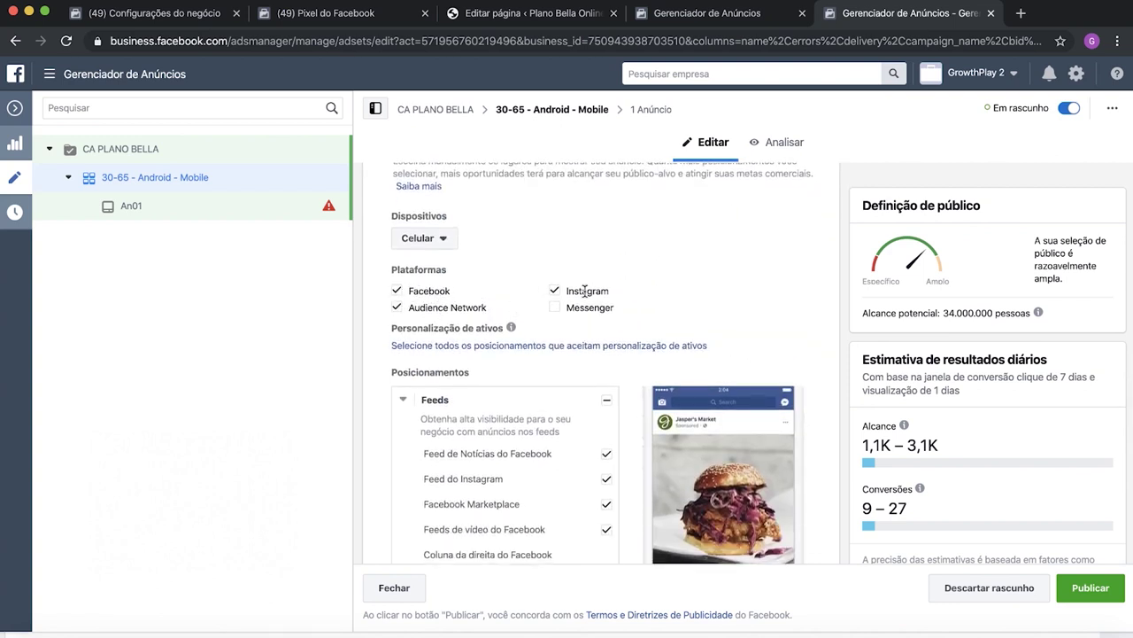
Step: Tick Audience Network and Instagram as platforms, then scroll down to the mobile devices section
click(554, 294)
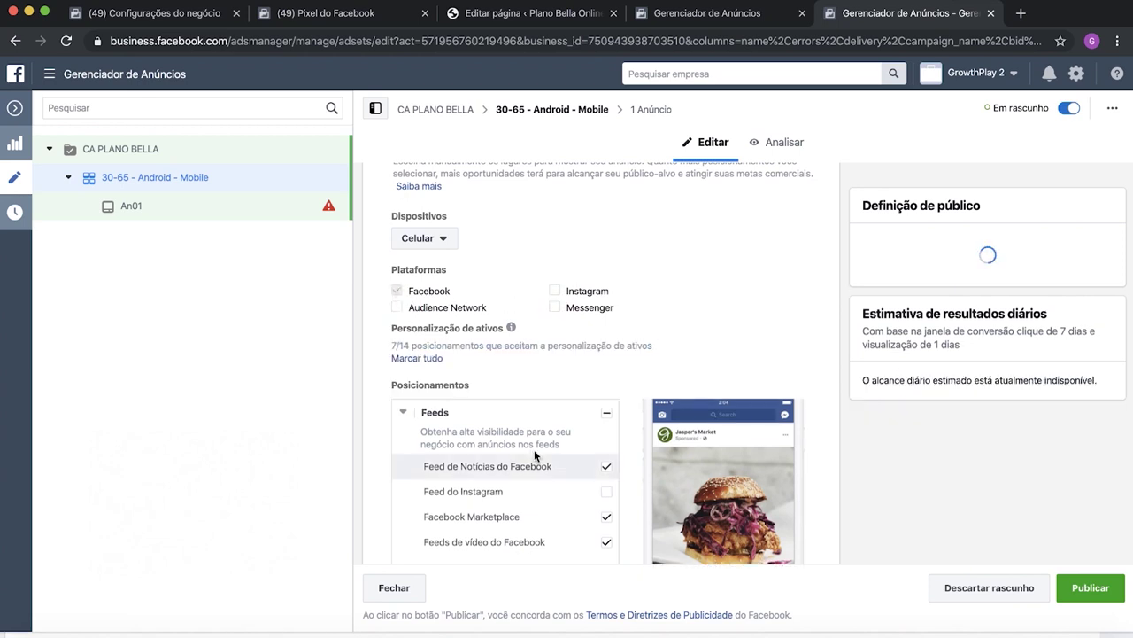
scroll(531, 460, down, 2)
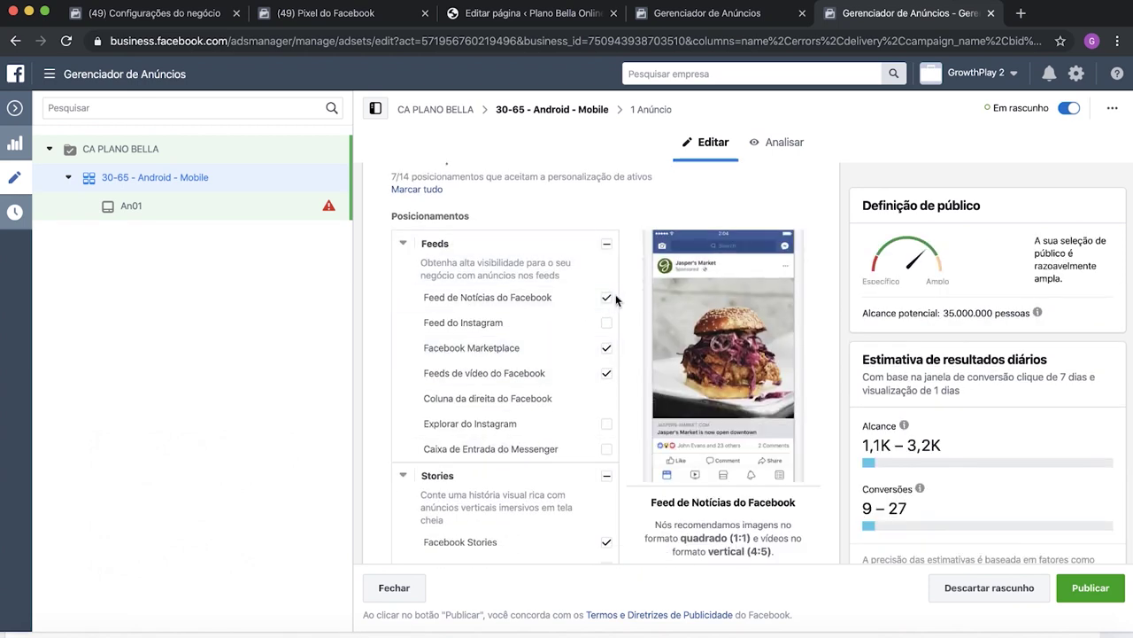
scroll(518, 310, up, 3)
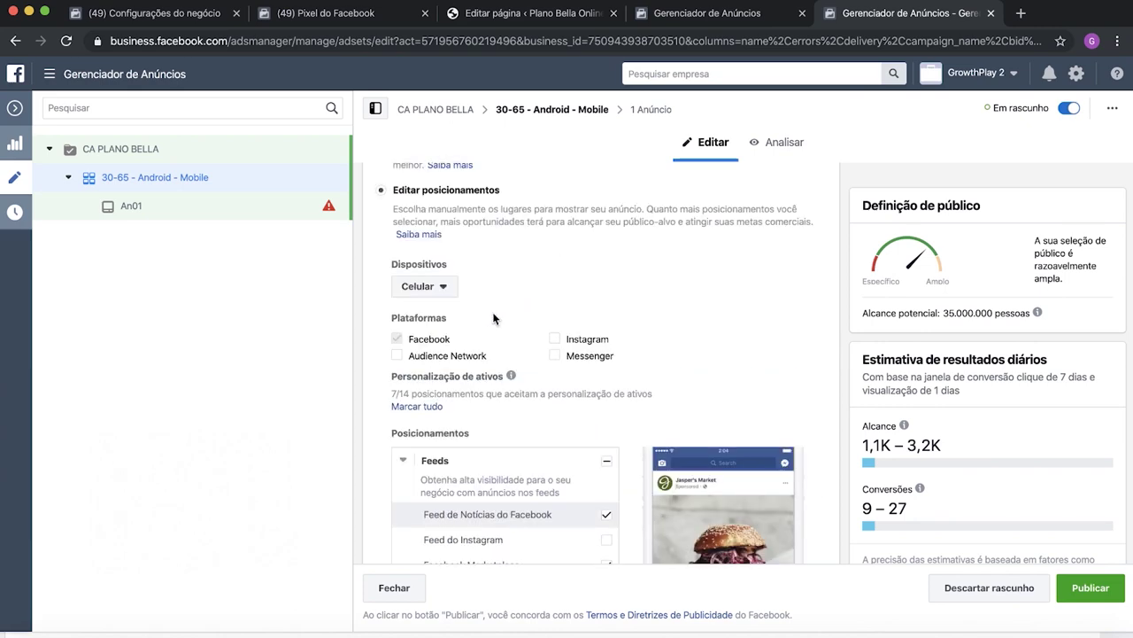
click(399, 356)
click(556, 346)
scroll(534, 315, down, 4)
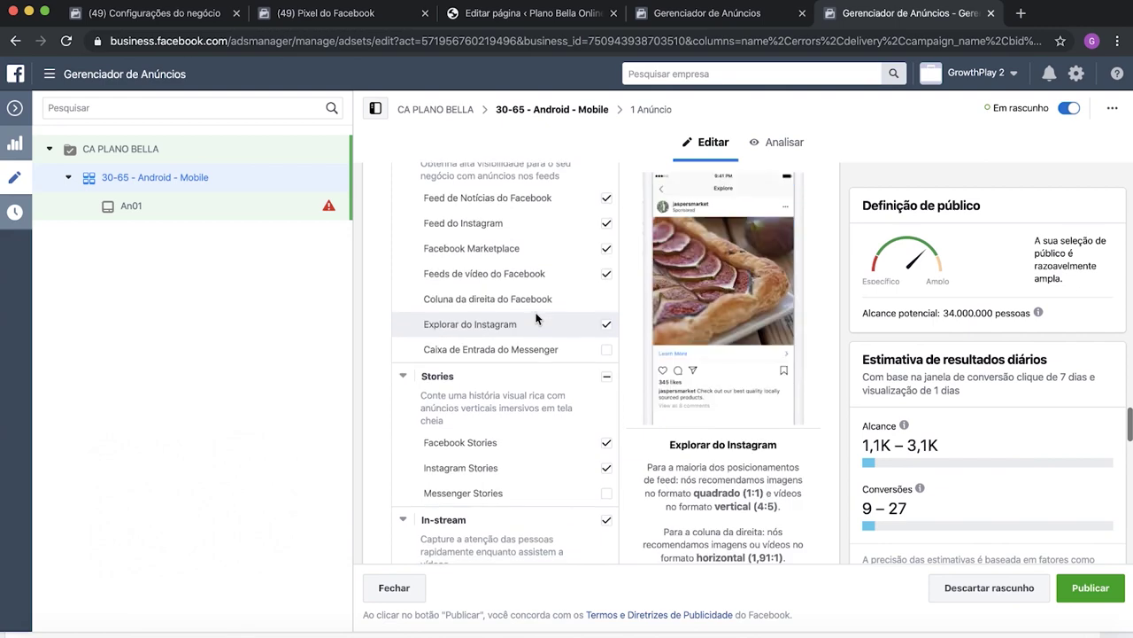
scroll(535, 319, down, 10)
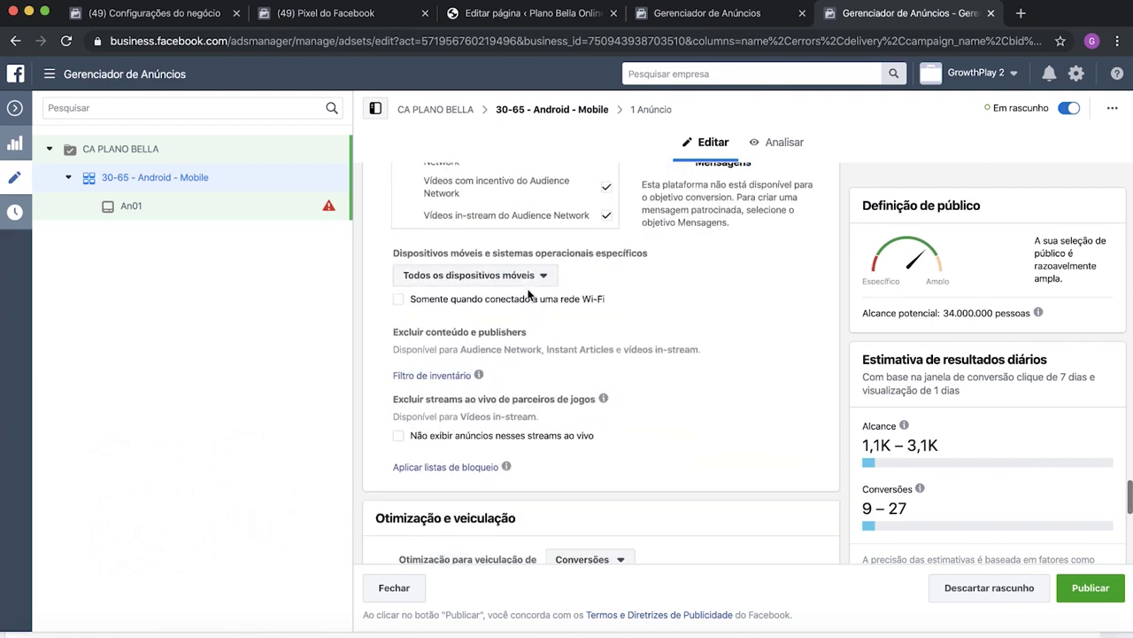
scroll(528, 294, up, 2)
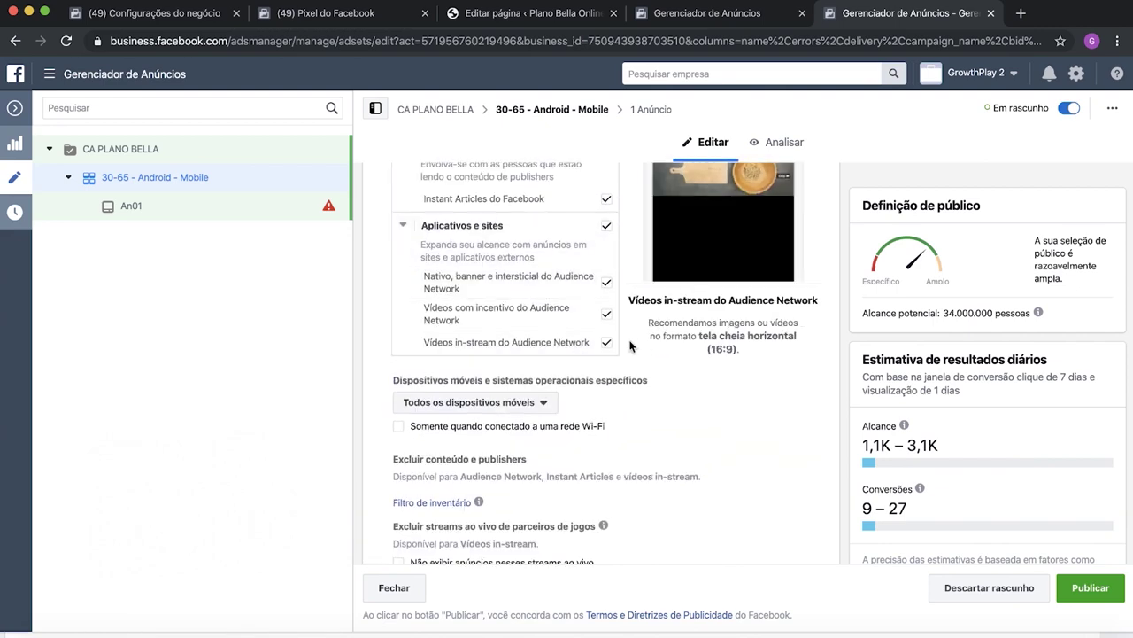
scroll(631, 345, down, 2)
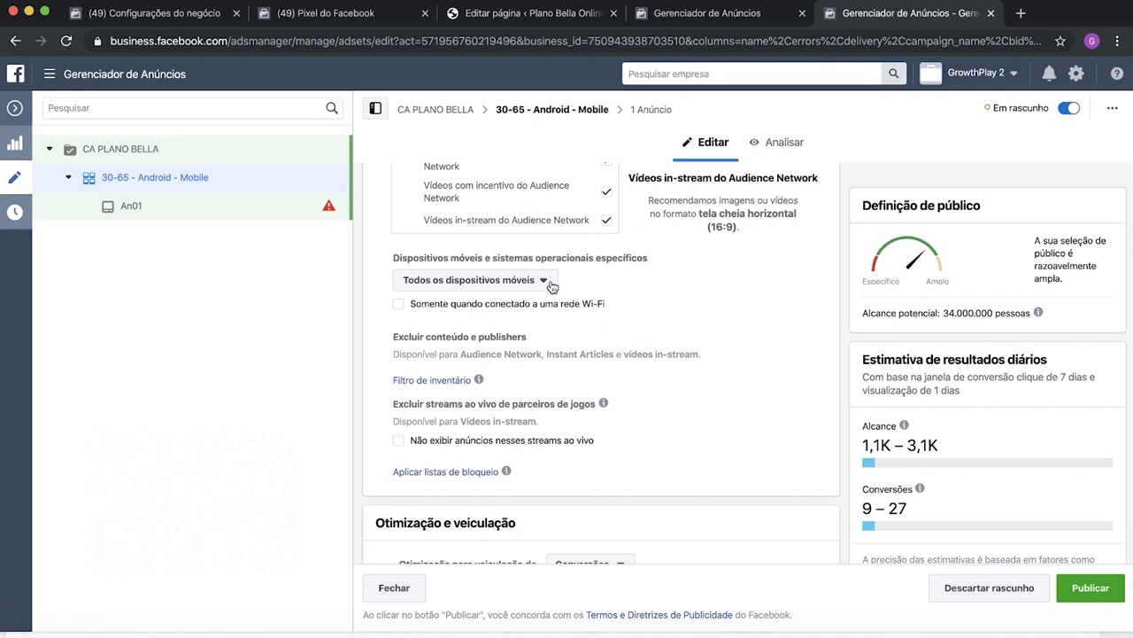
scroll(519, 286, down, 1)
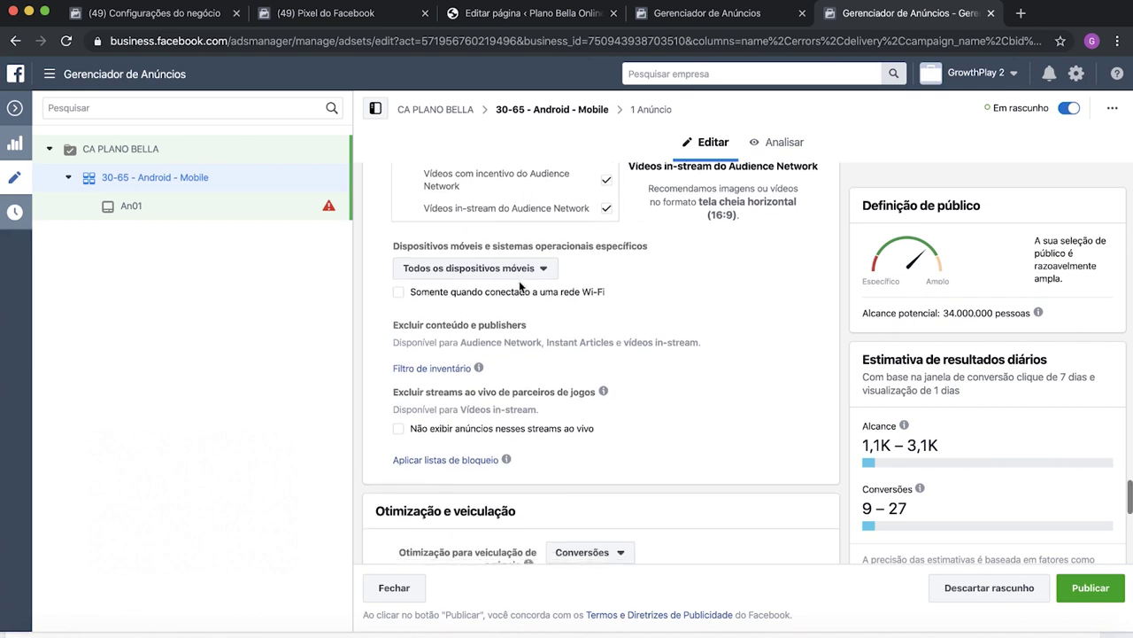
Step: Set the specific mobile devices option to Somente dispositivos Android
click(507, 271)
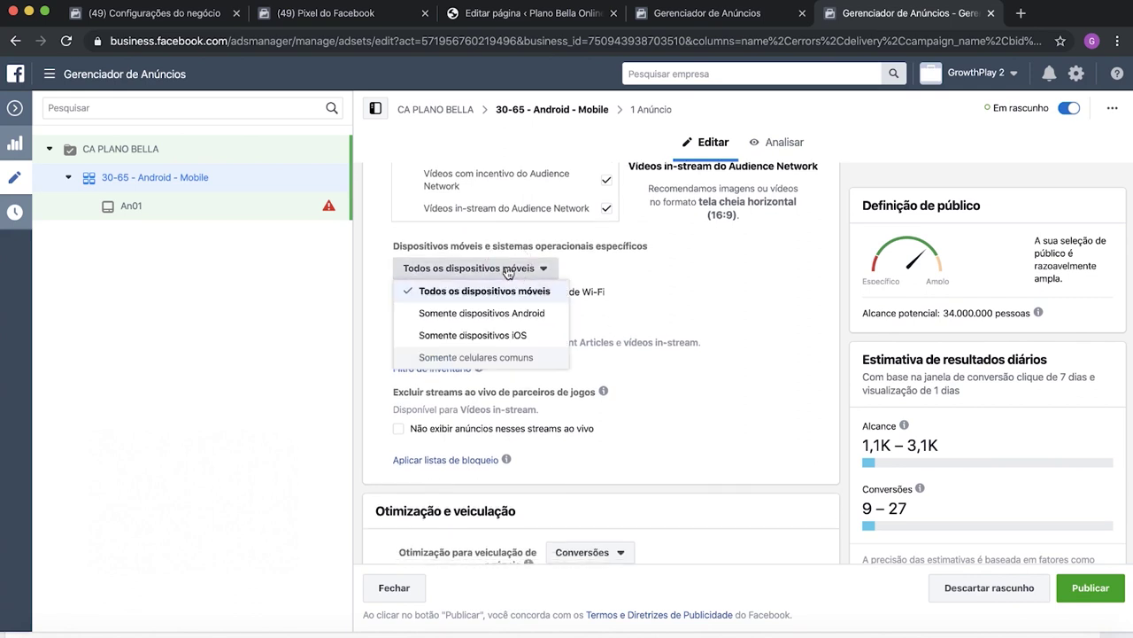
click(480, 317)
scroll(651, 308, down, 8)
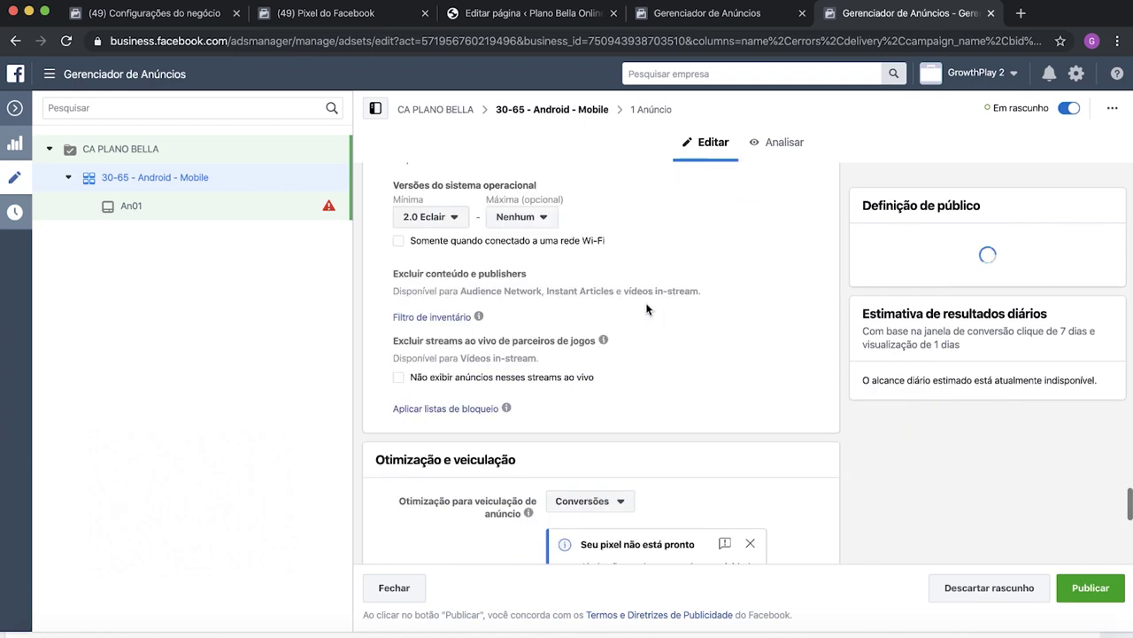
scroll(648, 308, up, 4)
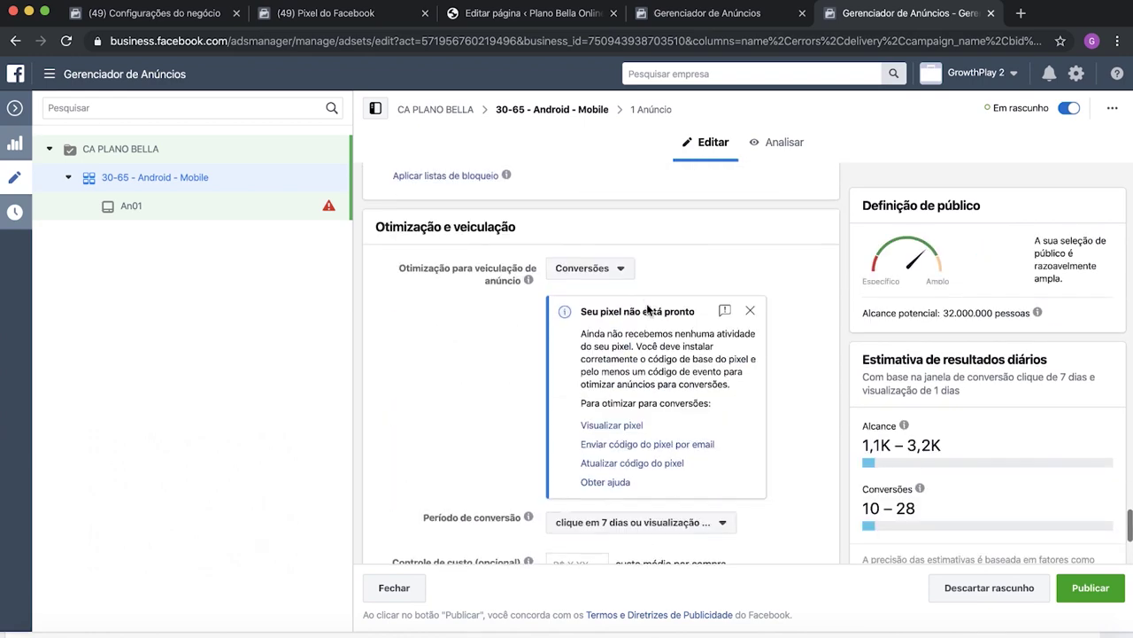
scroll(646, 302, up, 3)
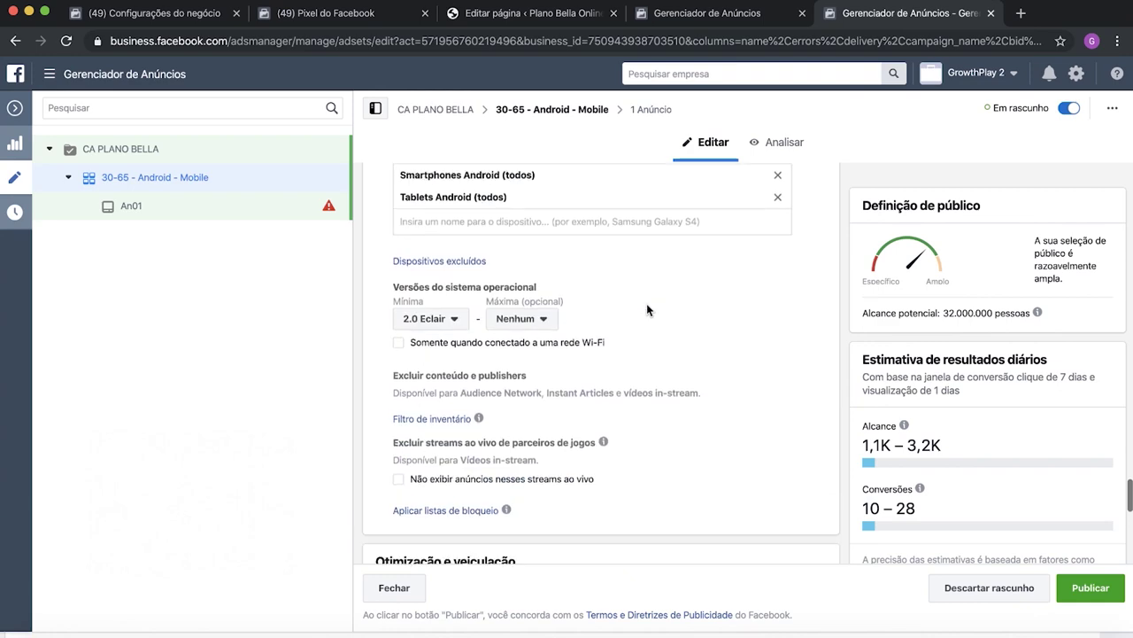
scroll(646, 303, down, 7)
Step: Review the optimization settings and go to the An01 ad via the 1 Anúncio breadcrumb
scroll(617, 236, up, 2)
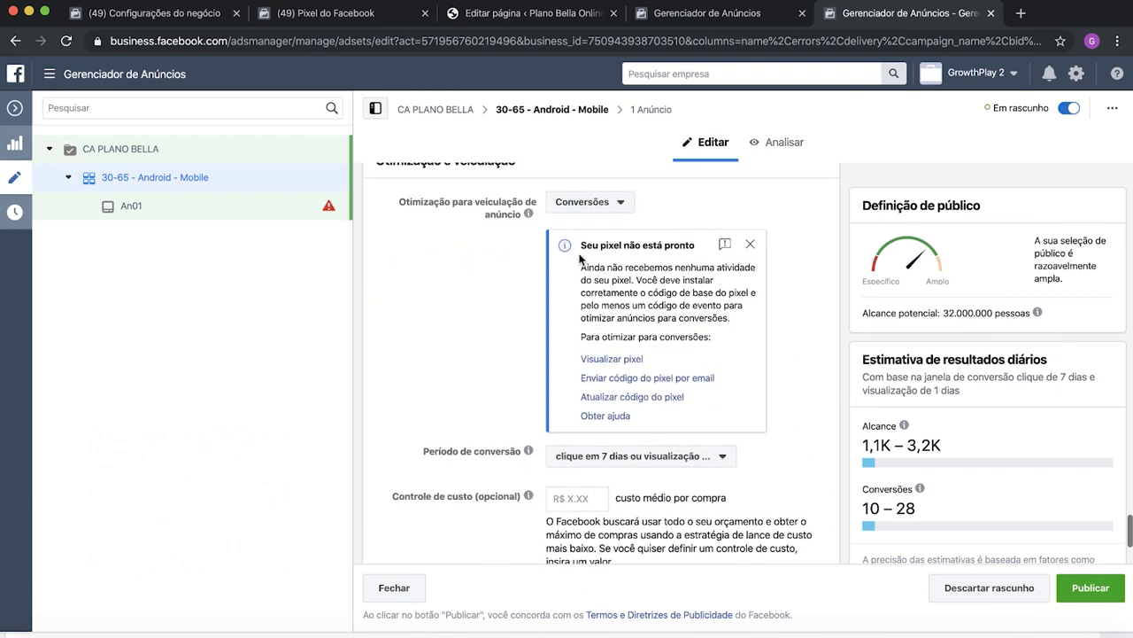
scroll(619, 365, down, 2)
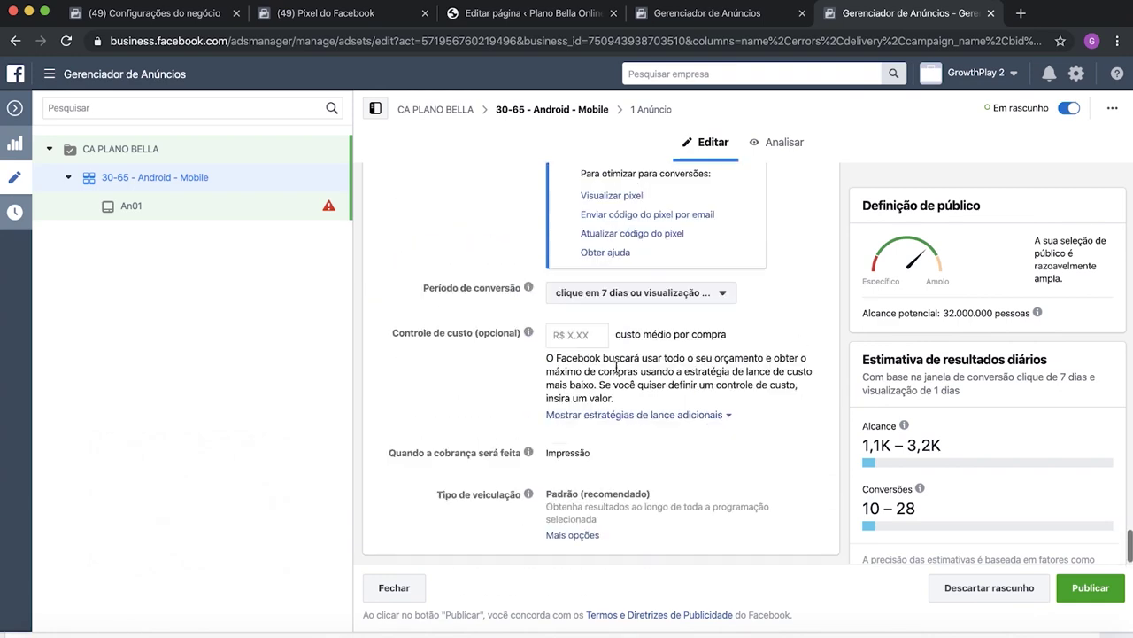
scroll(619, 365, up, 2)
scroll(619, 365, up, 2)
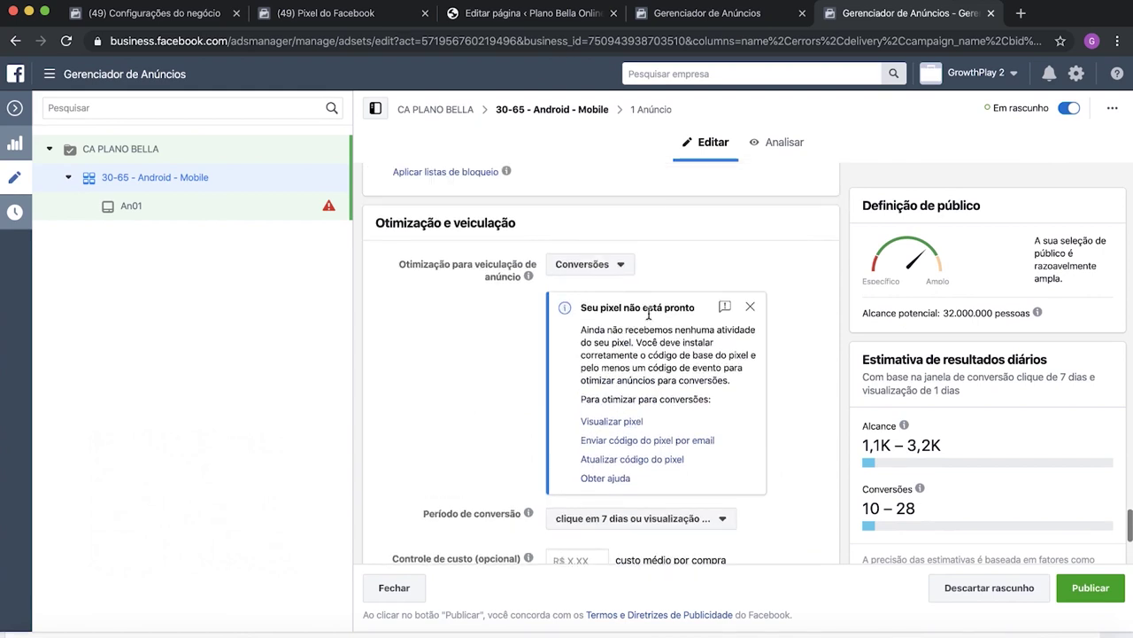
scroll(581, 366, up, 2)
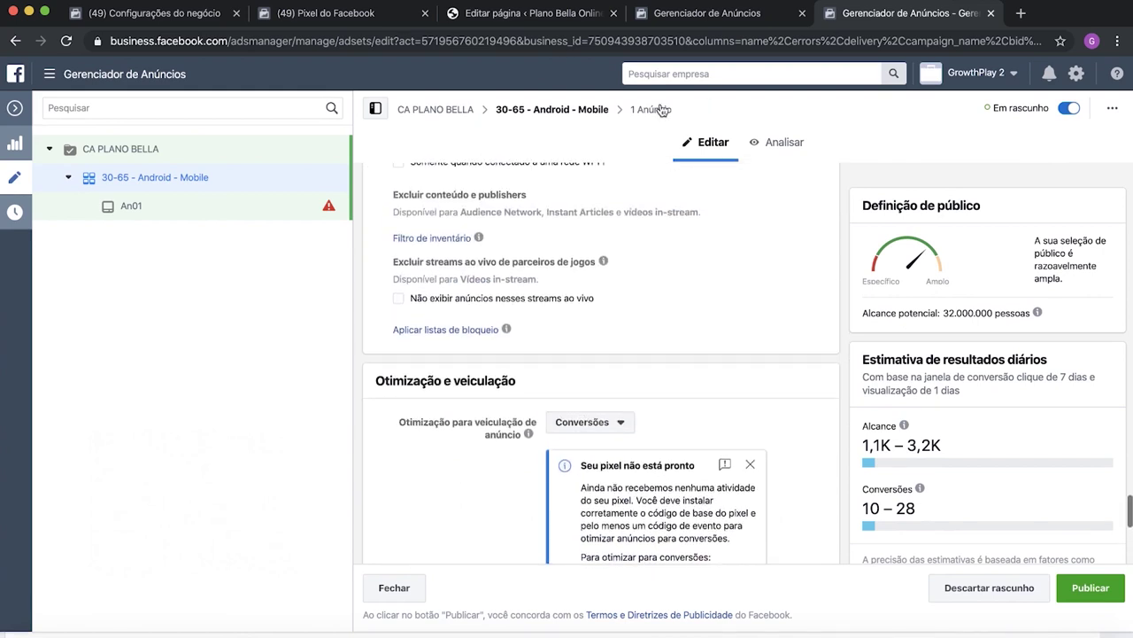
click(648, 110)
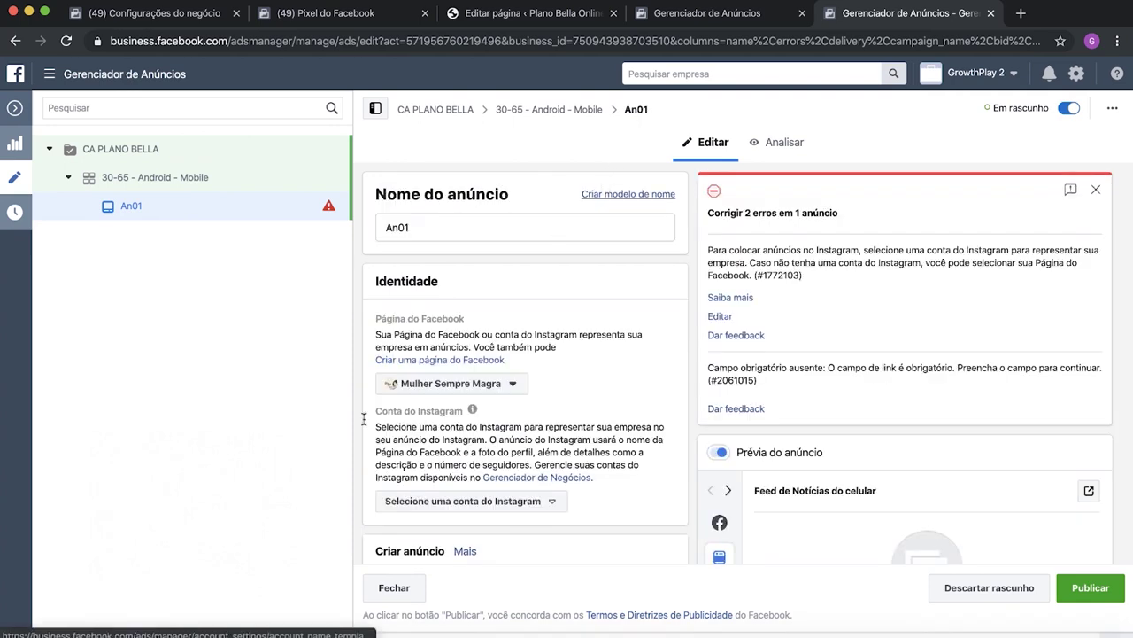
Step: Scroll An01 to the Create Ad section, then bring Monetizze's campaigns page to the front
scroll(633, 302, down, 2)
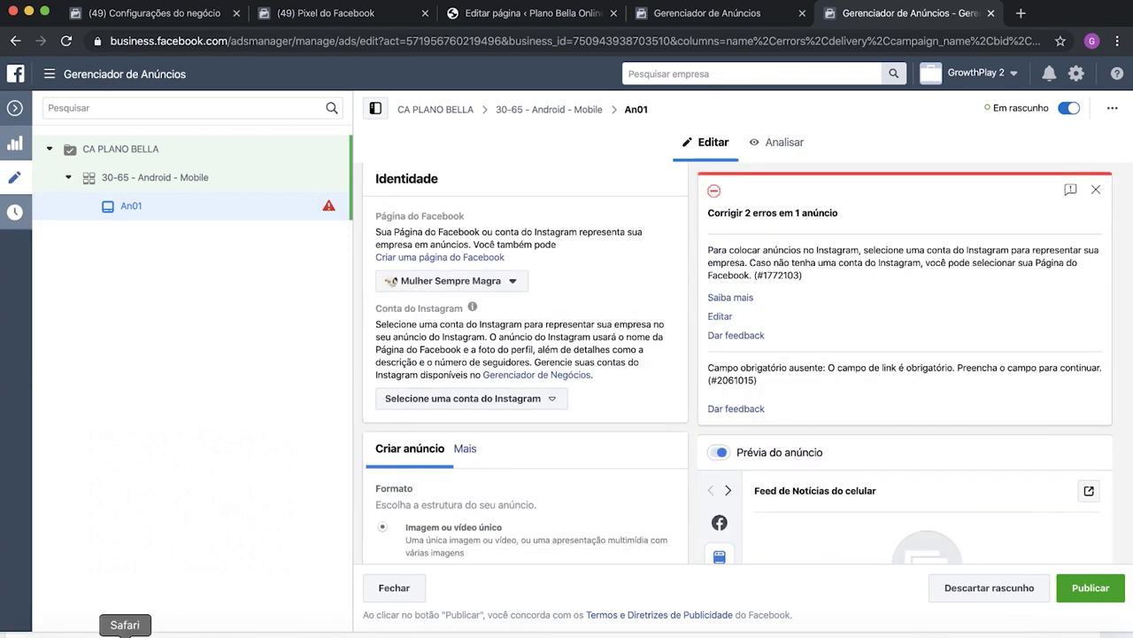
click(125, 634)
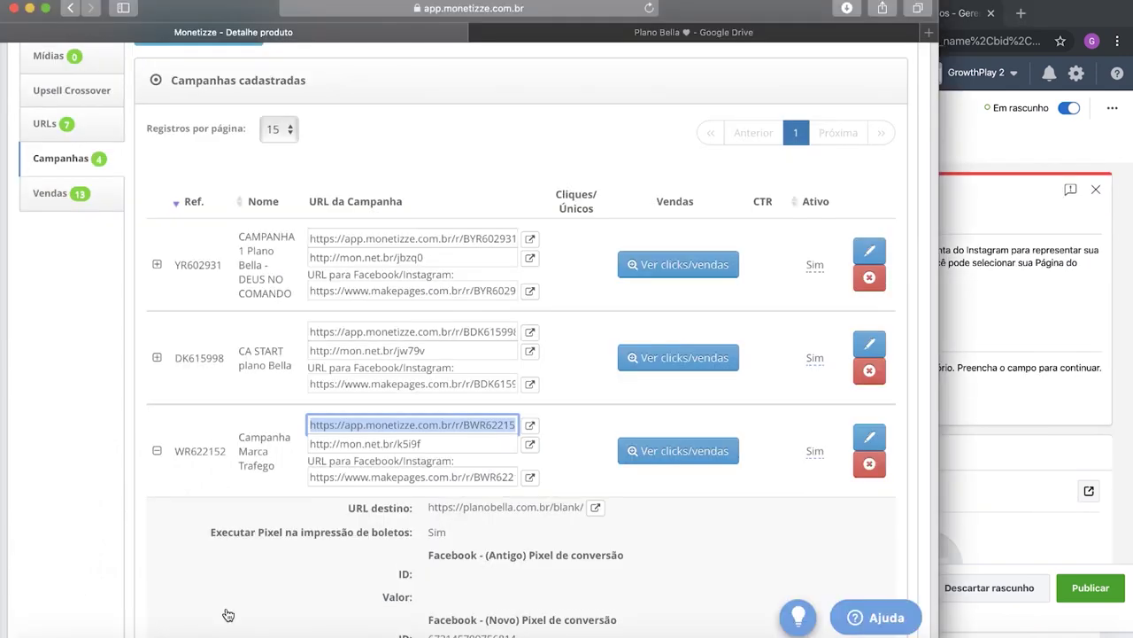
Step: Browse the Plano Bella Drive's Facebook folder, Copy de Anúncios and Imagens de Anúncio, then return to An01
click(707, 31)
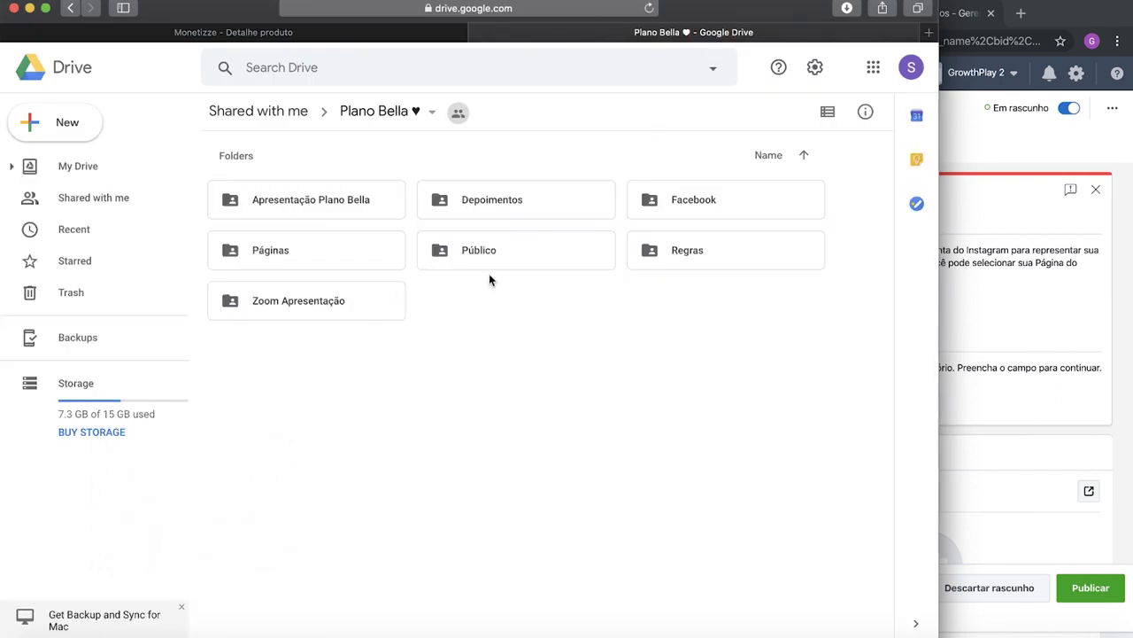
click(562, 8)
text(bit.ly/material-planobella-7play)
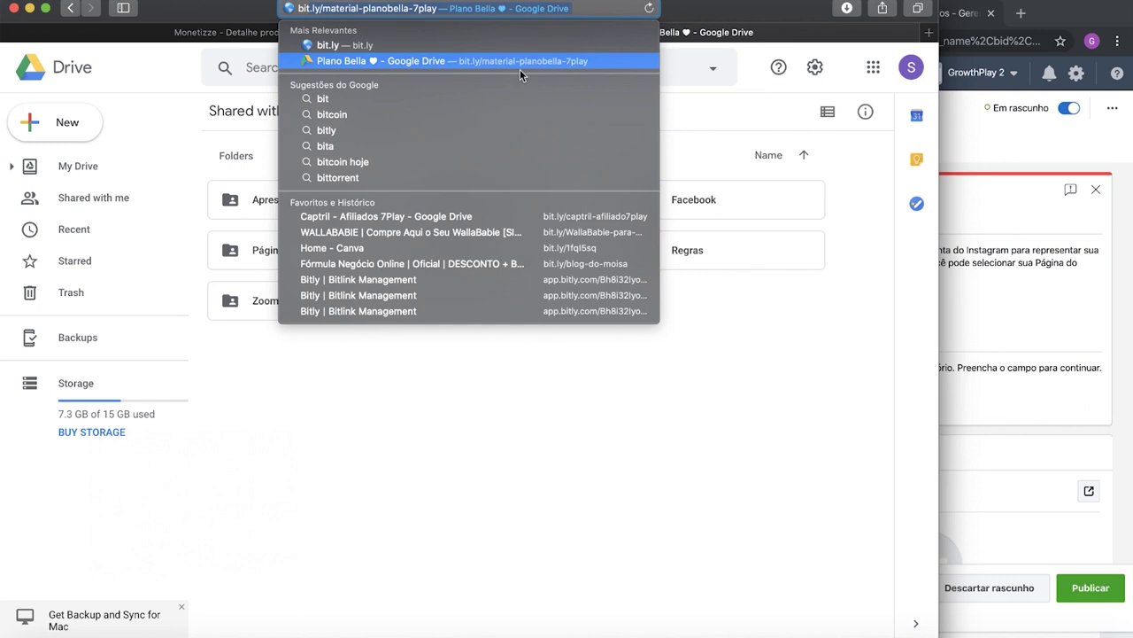
click(520, 69)
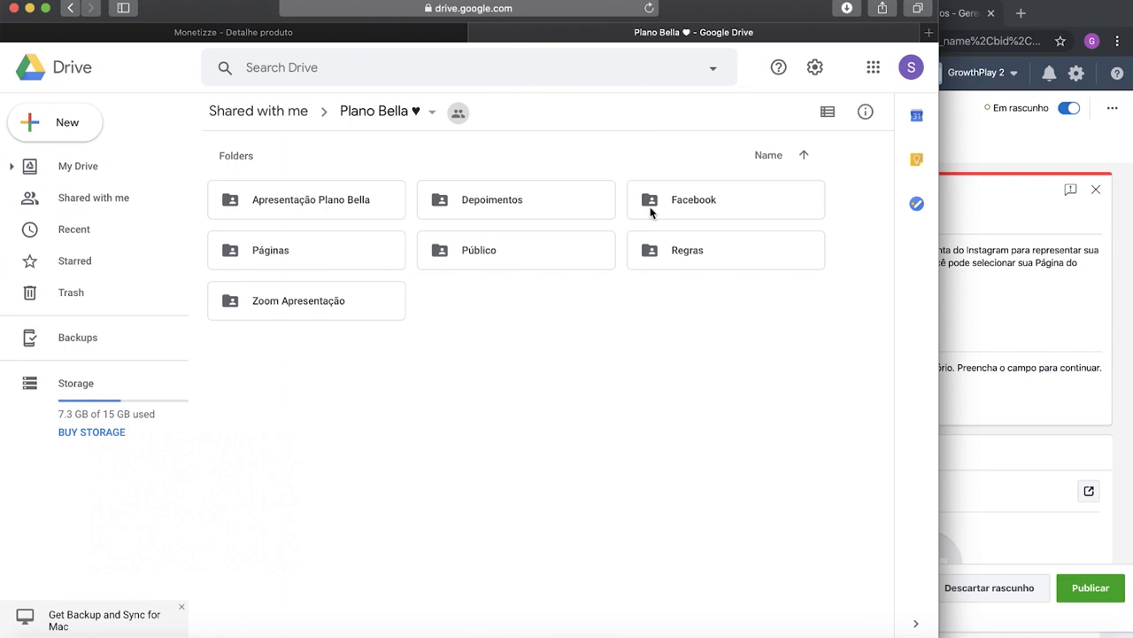
double_click(632, 204)
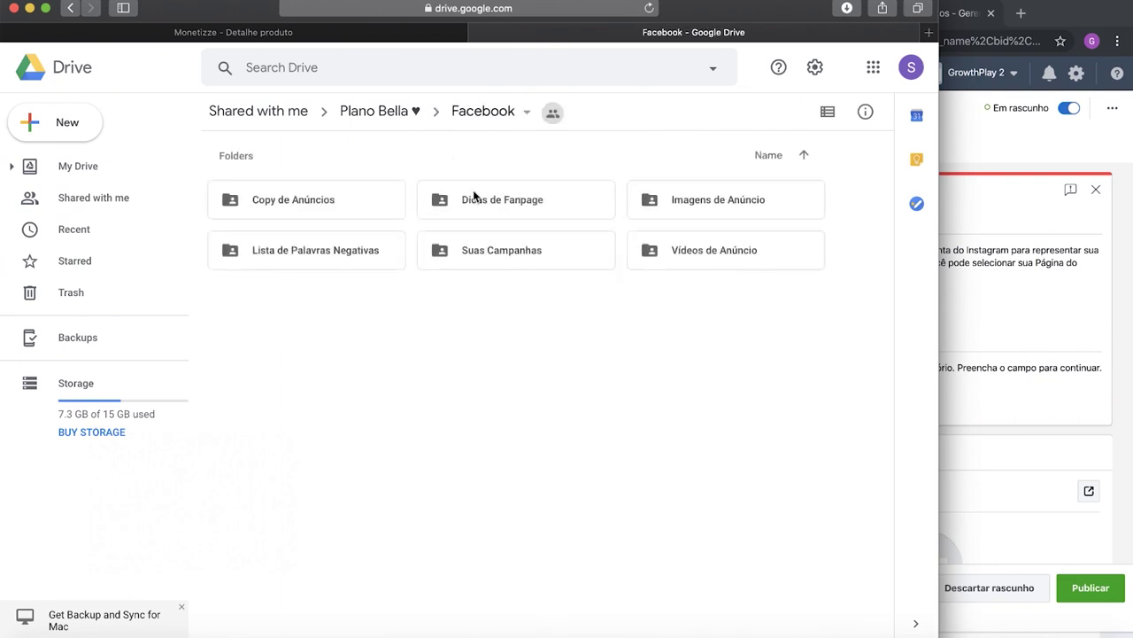
double_click(312, 203)
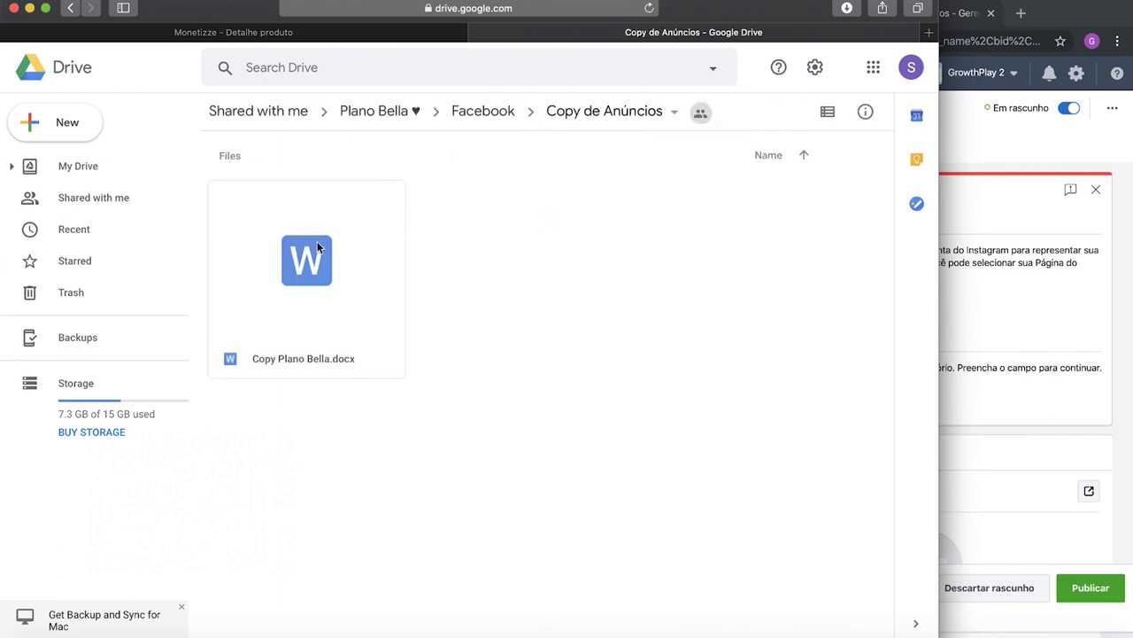
click(502, 112)
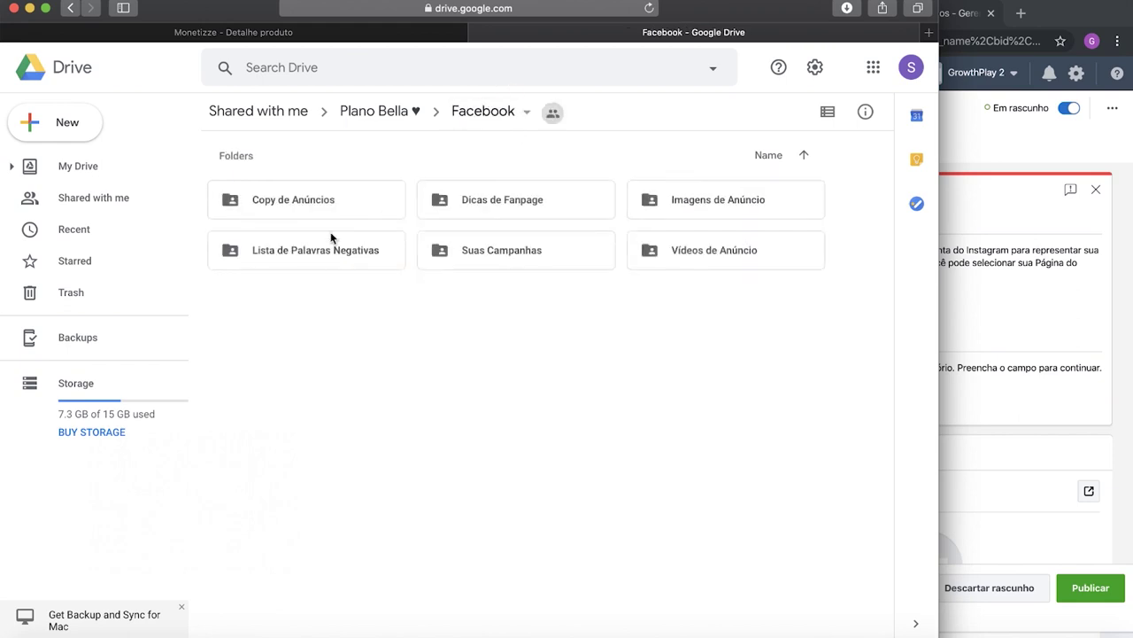
double_click(686, 202)
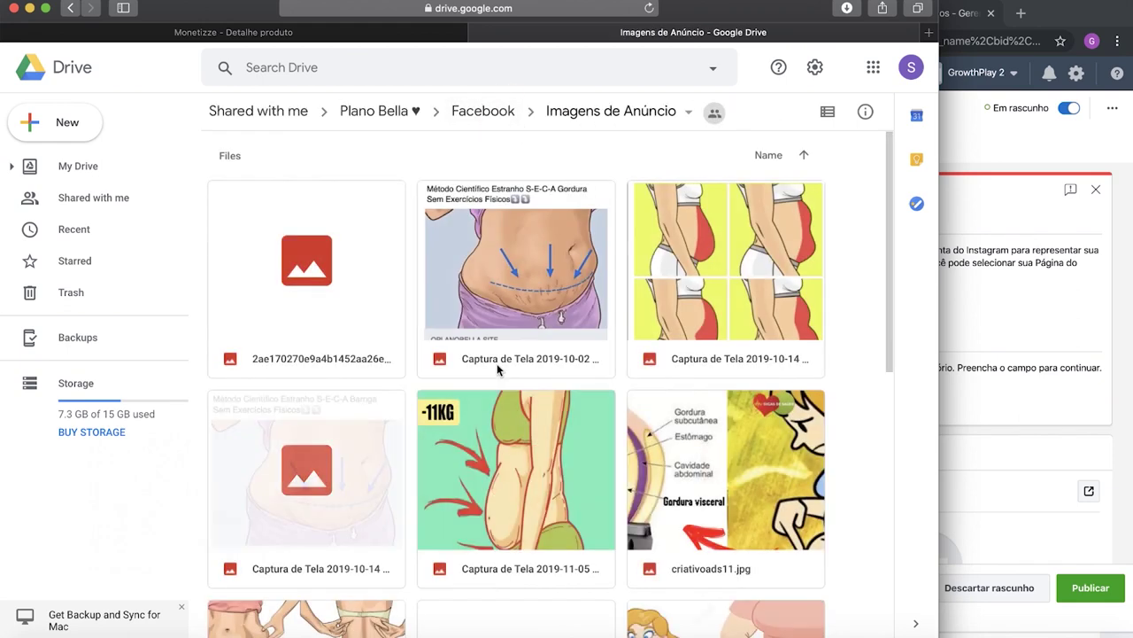
click(483, 112)
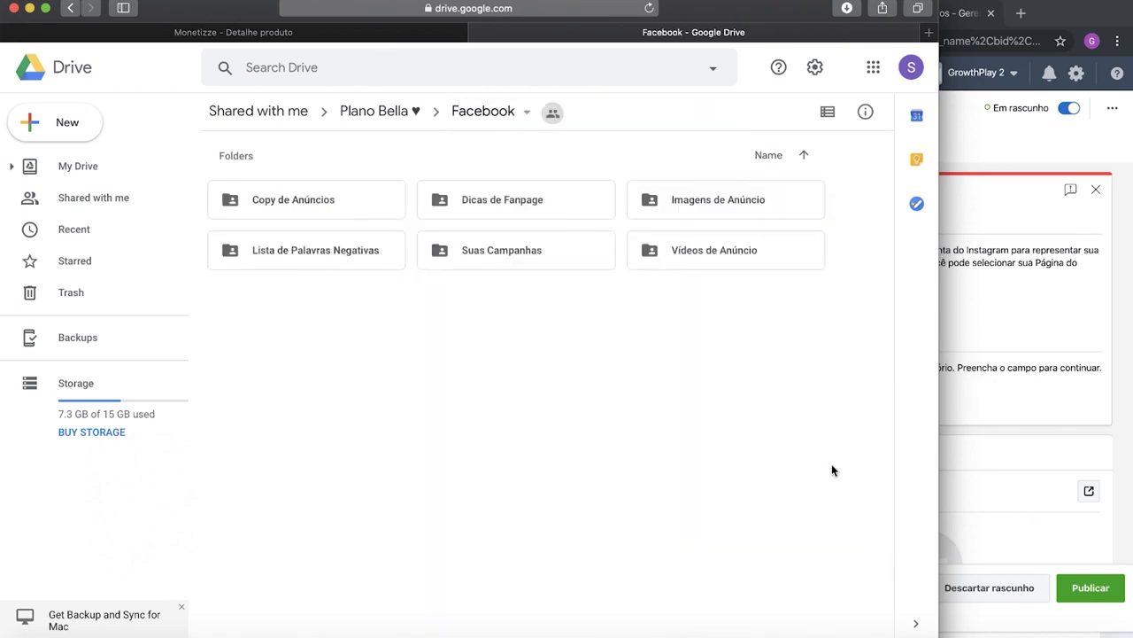
click(981, 420)
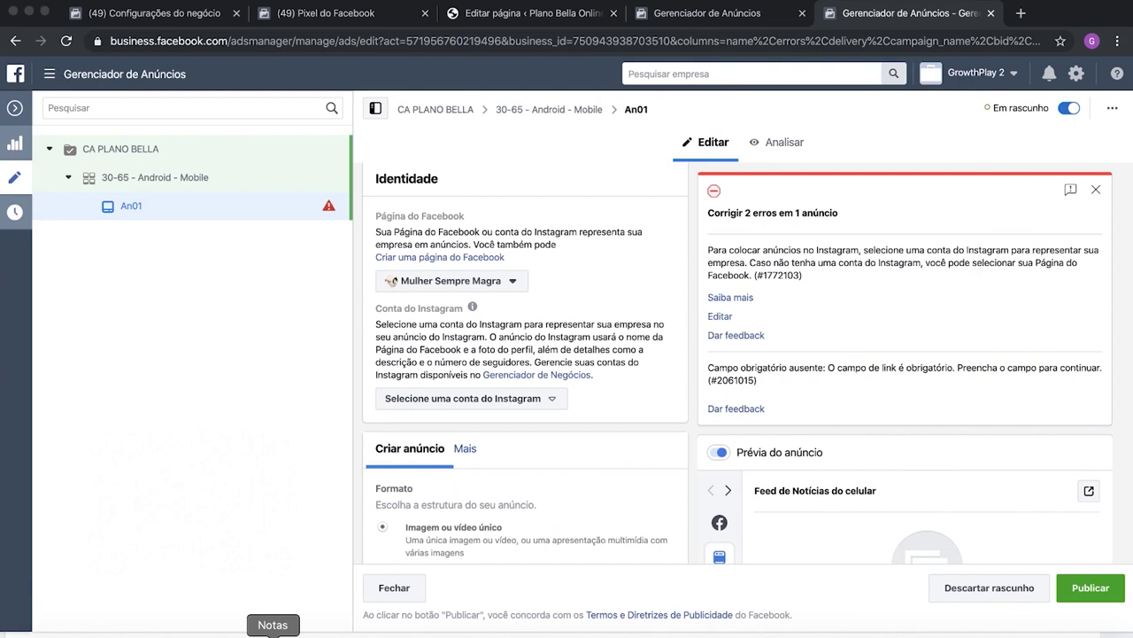
Step: Paste the Método Científico Estranho line from Notes into Texto principal
click(271, 631)
scroll(826, 375, down, 1)
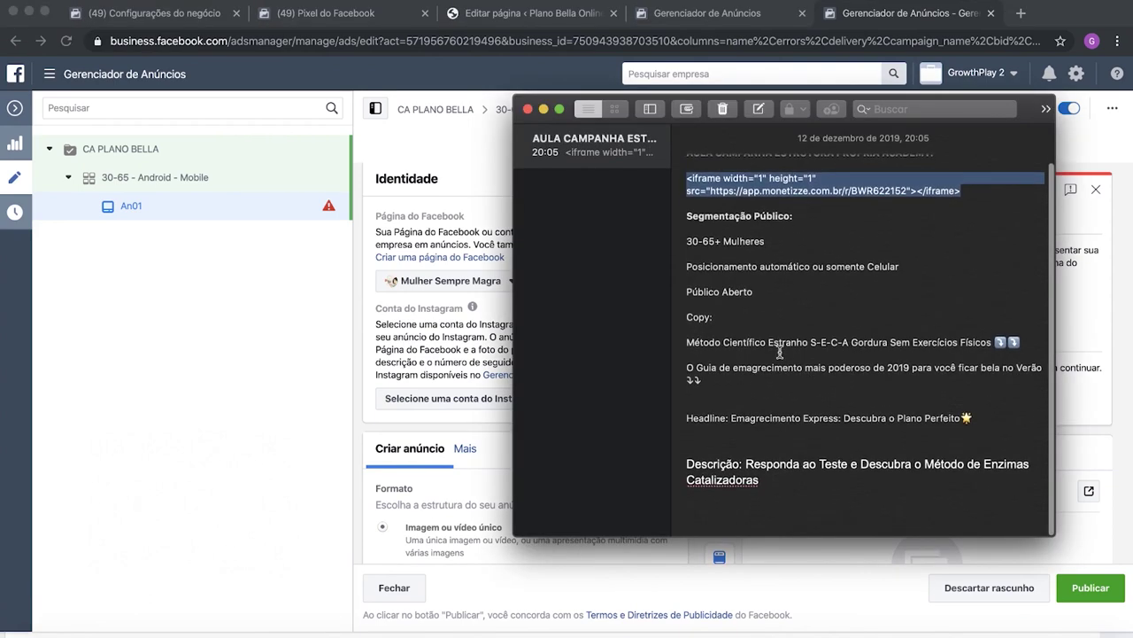
click(790, 346)
drag(684, 348, 1028, 348)
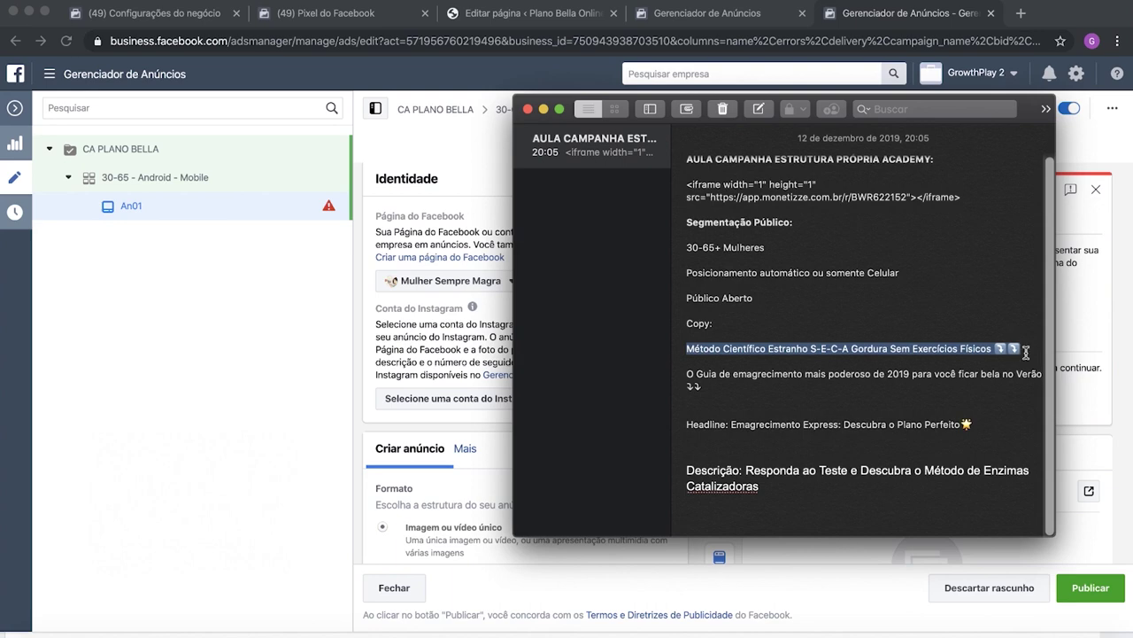
click(461, 427)
scroll(459, 427, down, 6)
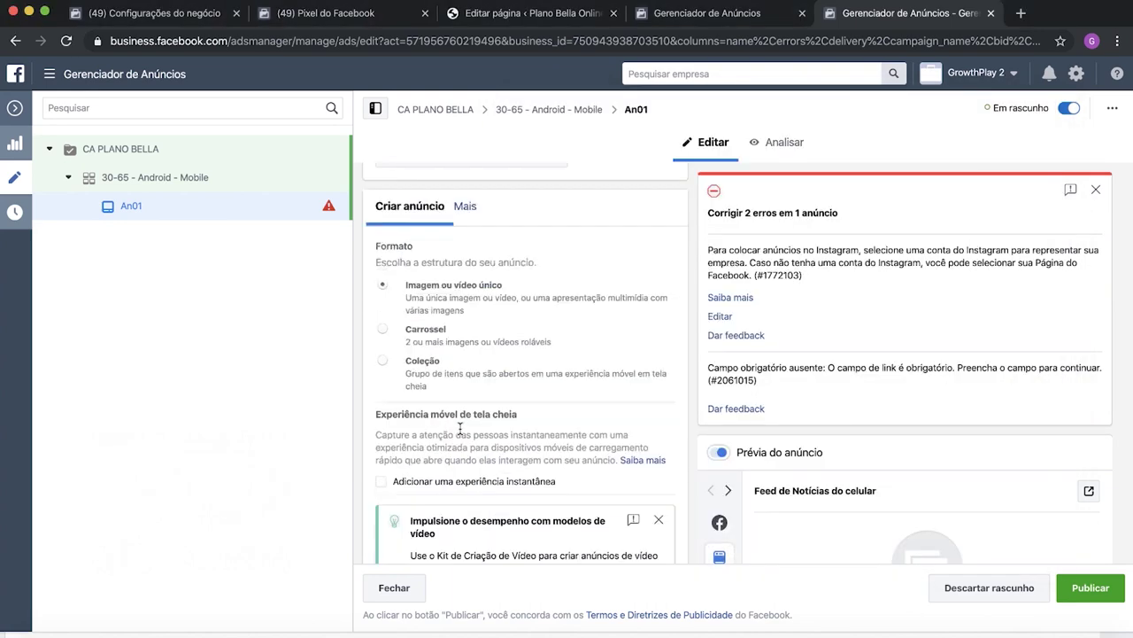
scroll(459, 427, down, 4)
click(452, 345)
text(Método Científico Estranho S-E-C-A Gordura Sem Exercícios Físicos ⤵⤵)
Step: Fill Título with 'Emagrecimento Express: Descubra o Plano Perfeito' from the notes
key(super+Tab)
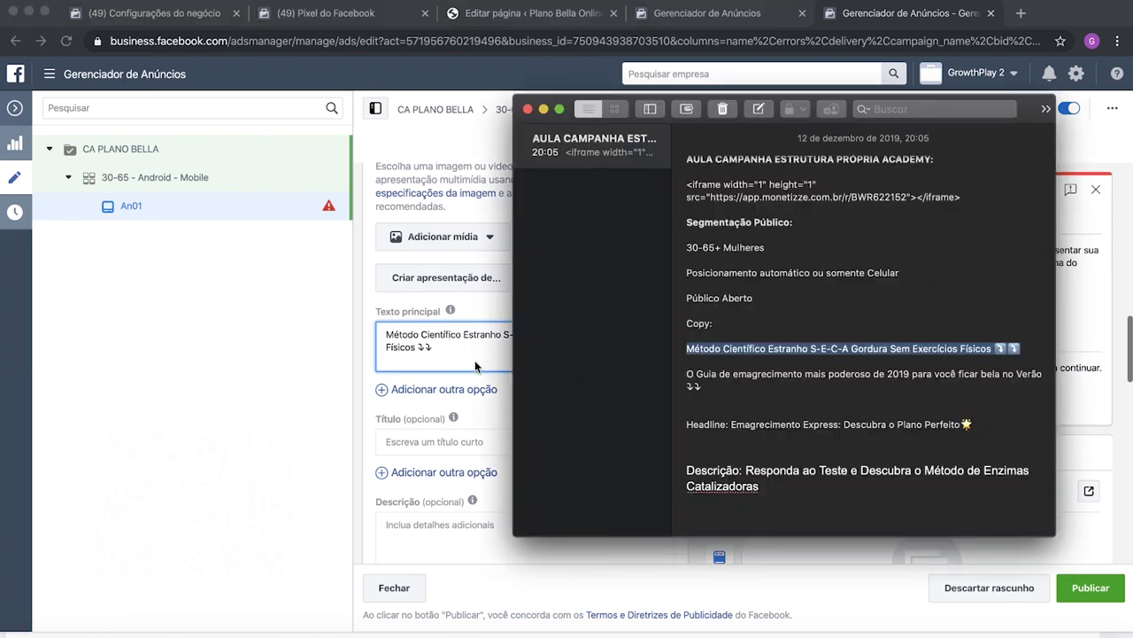
click(723, 384)
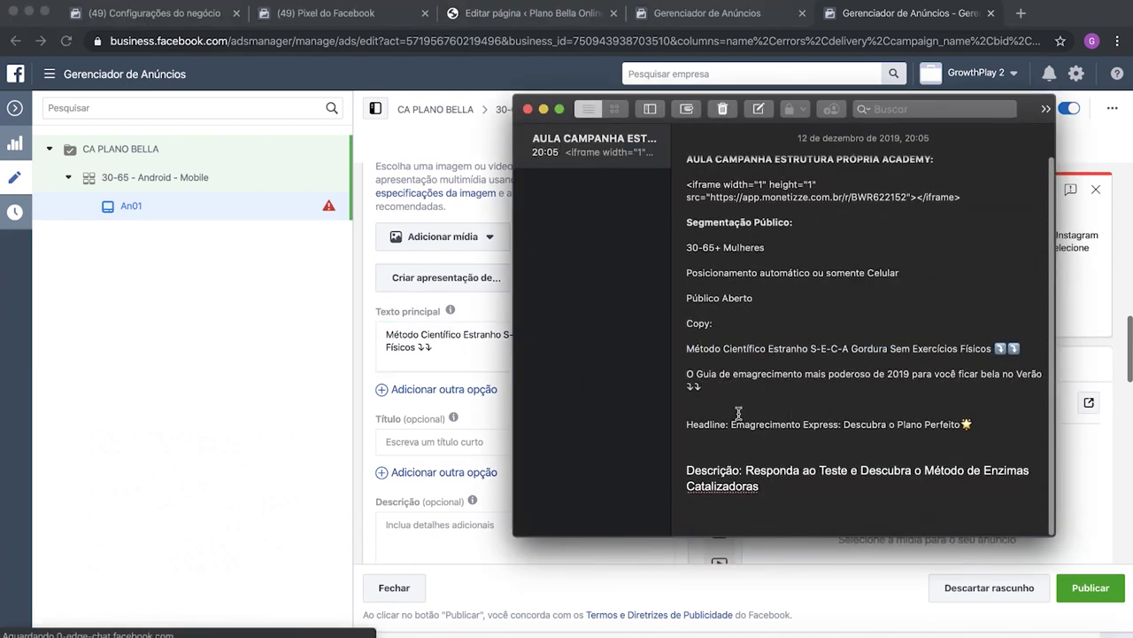
drag(731, 424, 963, 426)
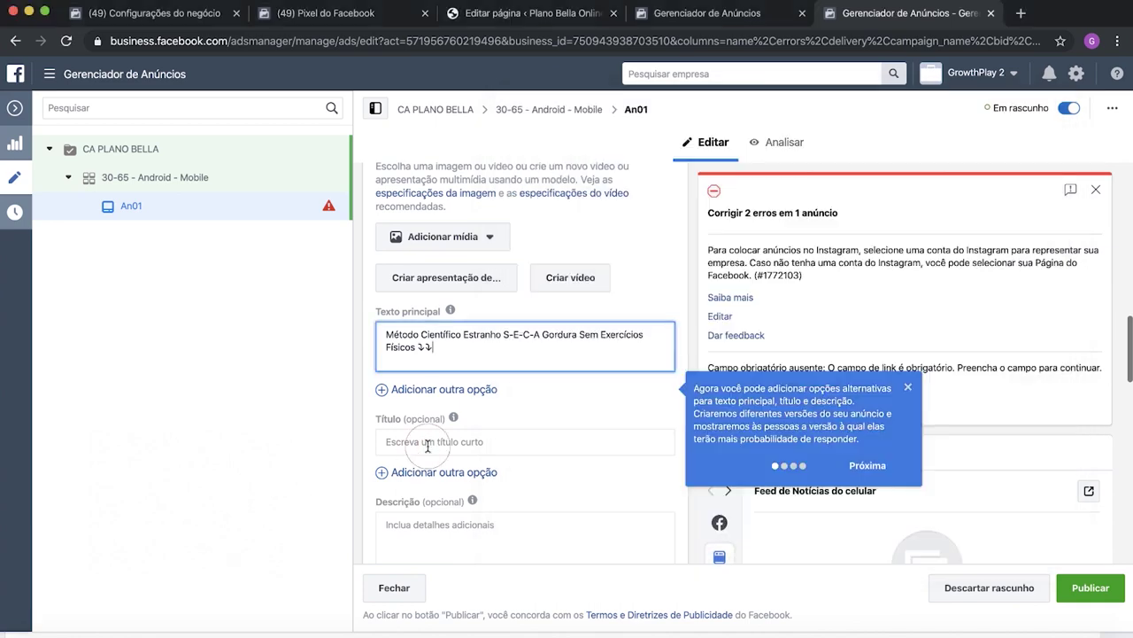
key(super+Tab)
click(432, 445)
text(Emagrecimento Express: Descubra o Plano Perfeito⭐)
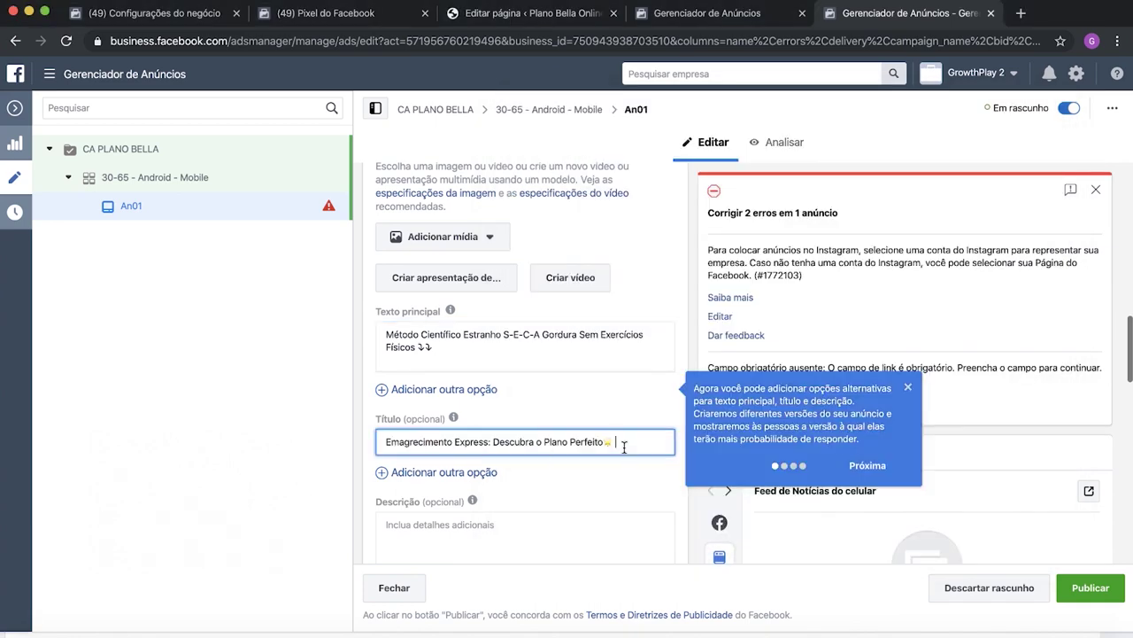
Step: Fill Descrição with the 'Responda ao Teste…' line from the notes
key(super+Tab)
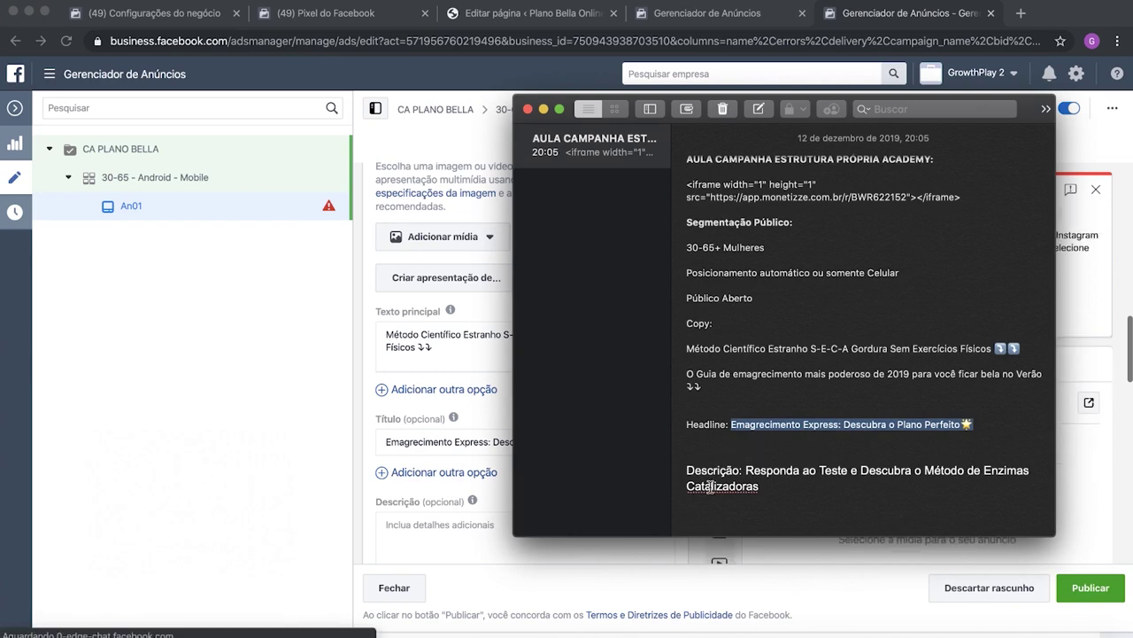
click(692, 471)
drag(746, 470, 771, 493)
key(super+c)
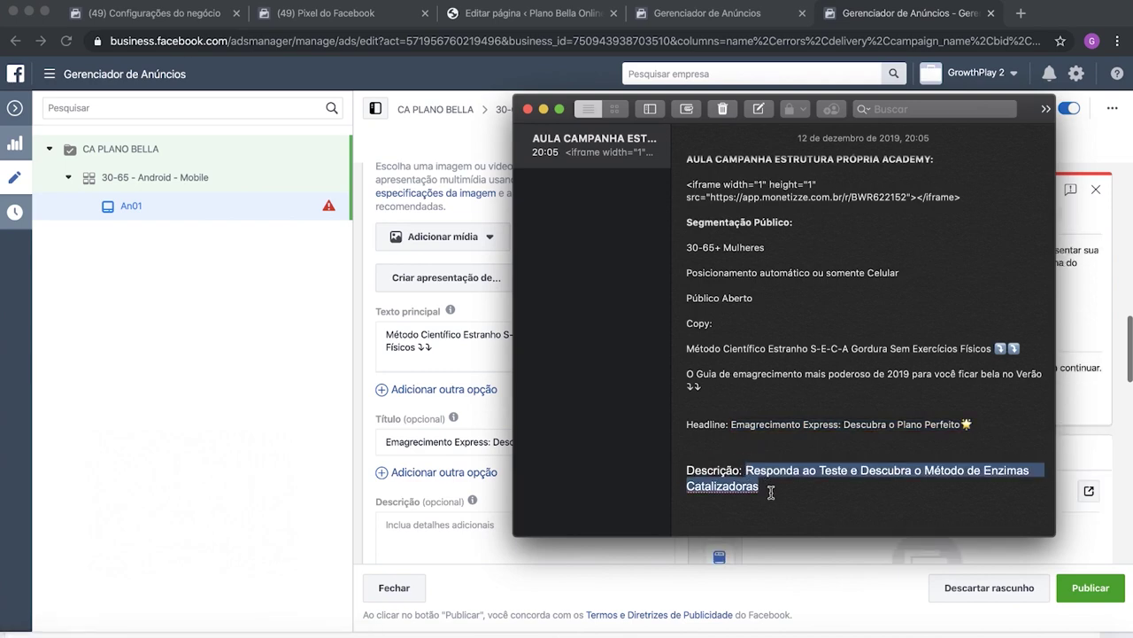
key(super+Tab)
click(450, 532)
key(super+v)
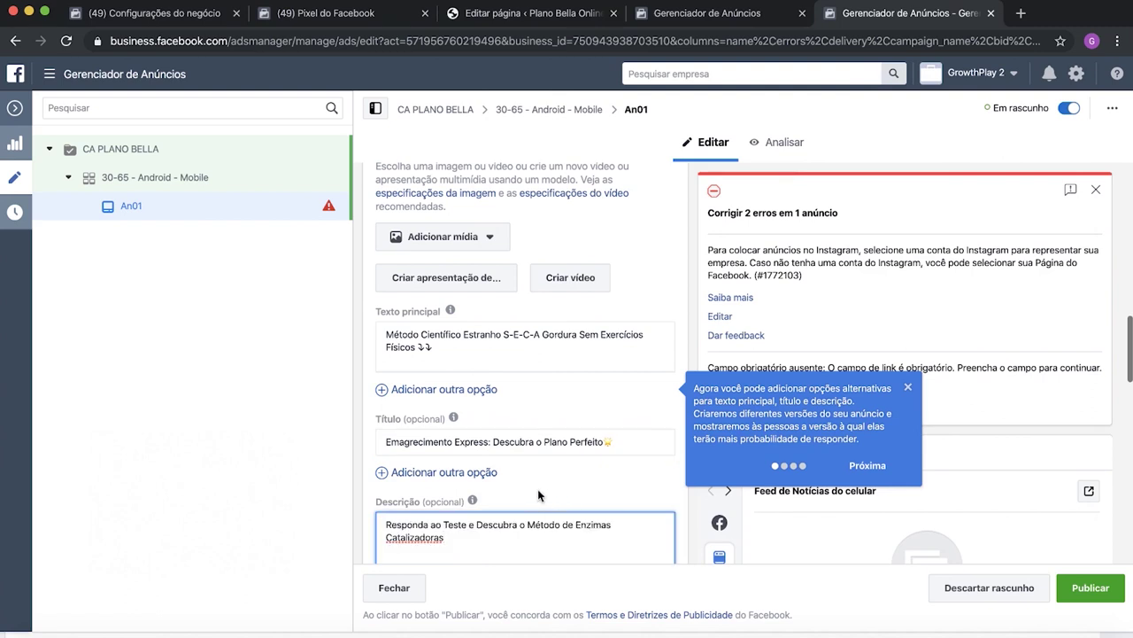
Step: Upload teste campanha 7play academy.png via Adicionar imagem and use it as An01's image
click(84, 589)
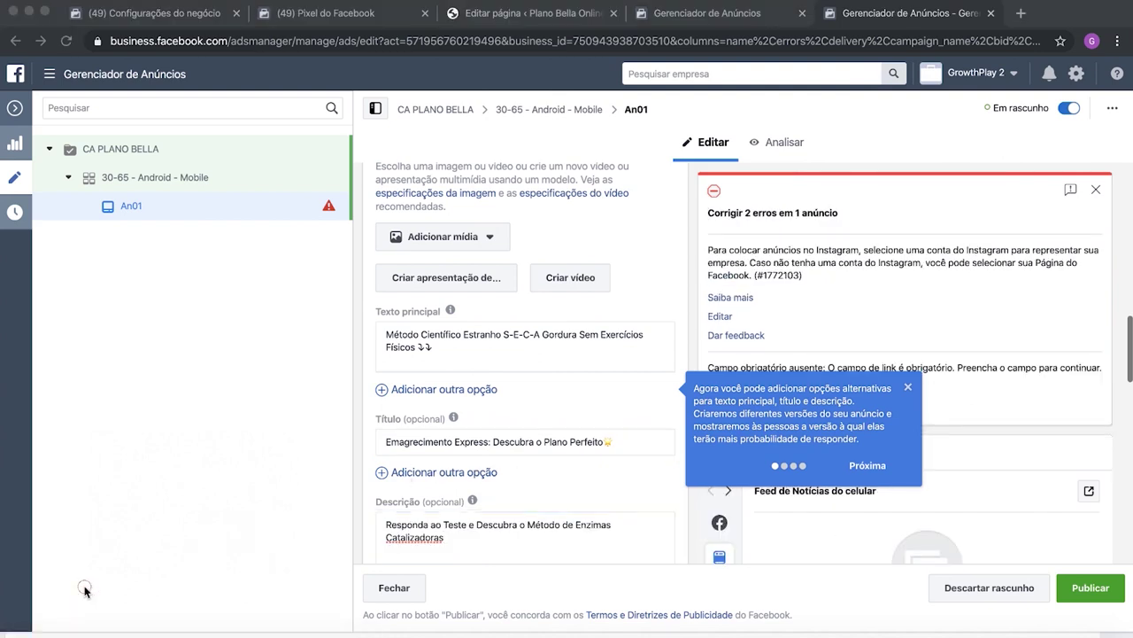
click(440, 237)
click(440, 236)
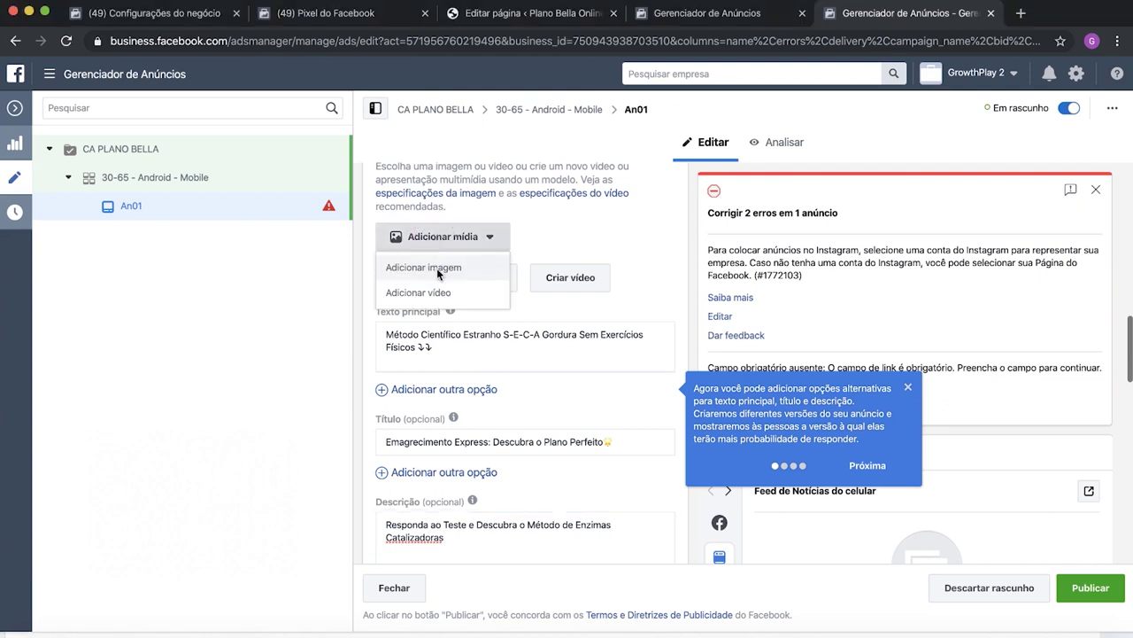
click(437, 267)
click(379, 172)
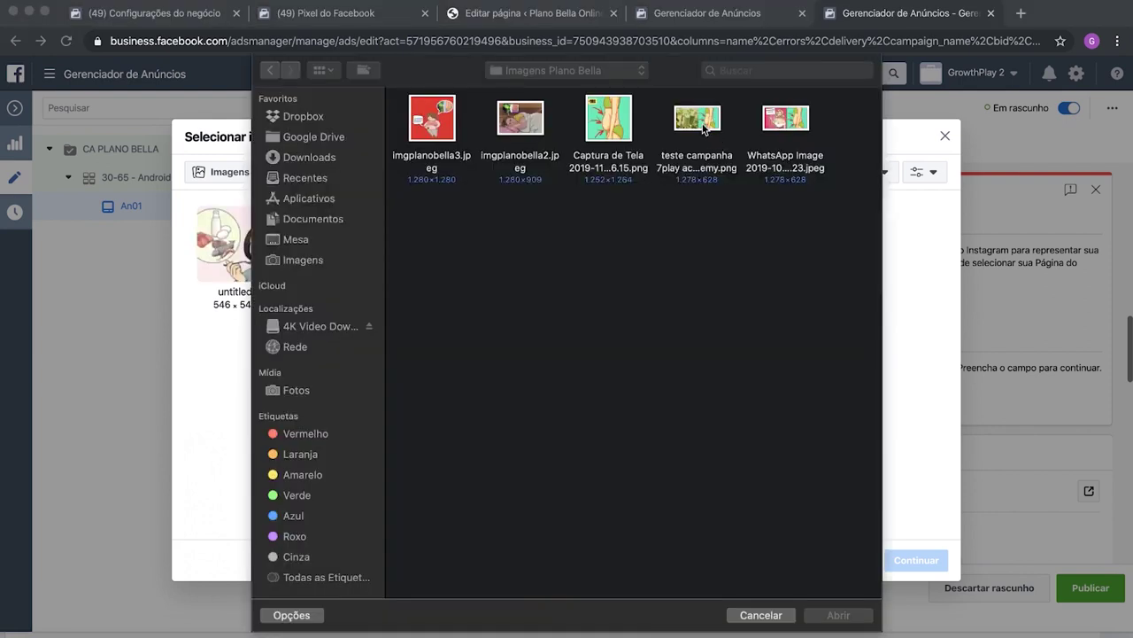
click(698, 121)
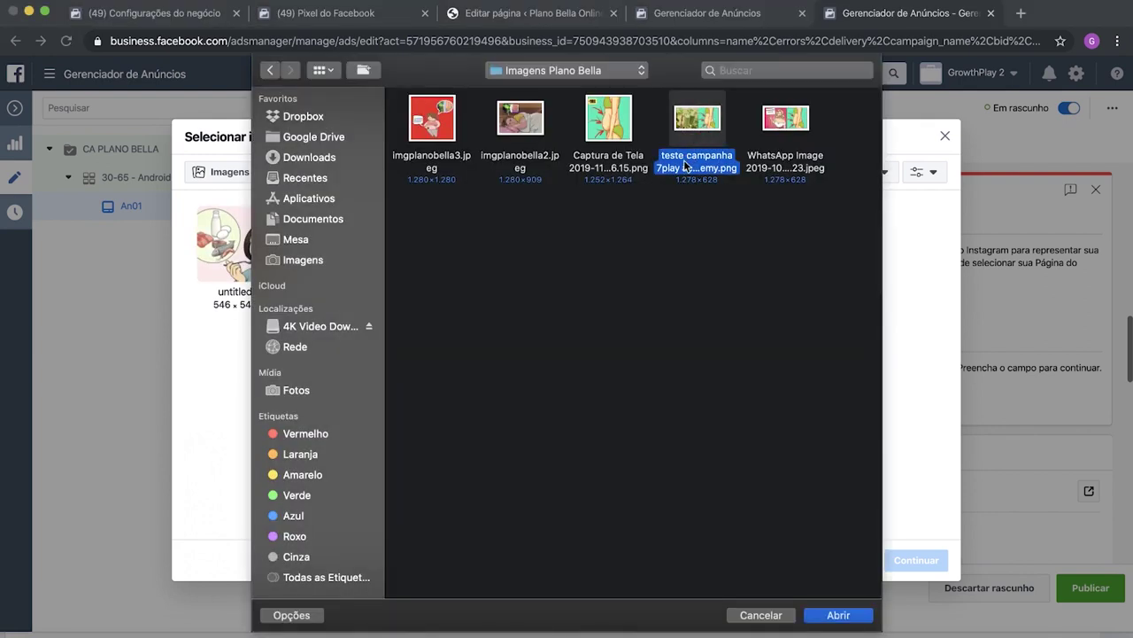
key(Return)
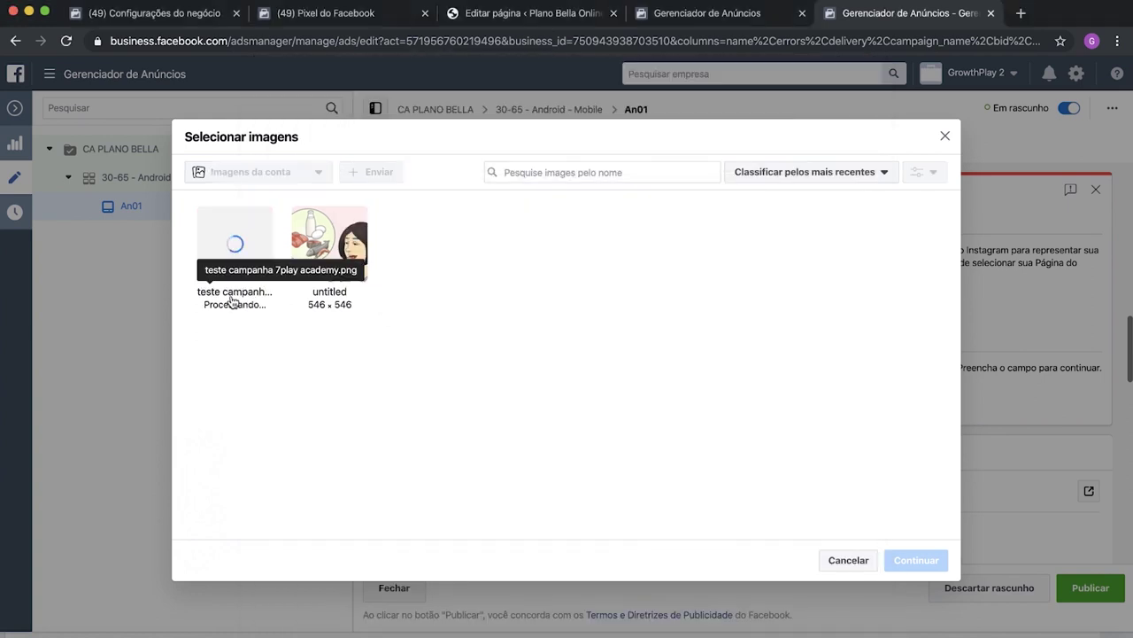
click(75, 591)
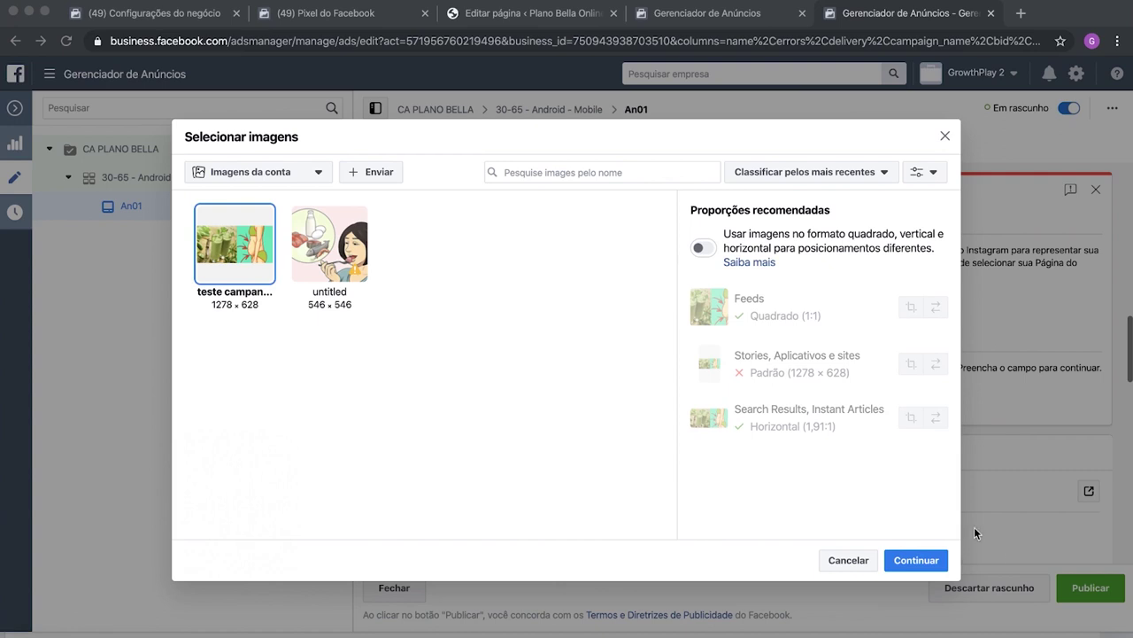
click(912, 564)
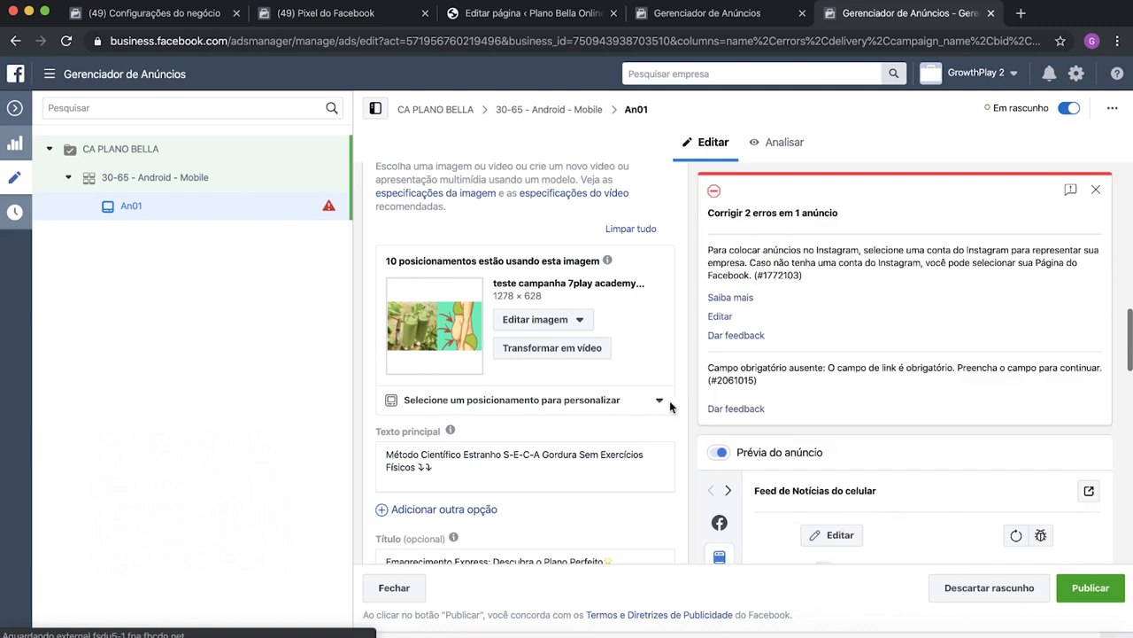
Step: Review the An01 preview with its new image and copy, then switch to WordPress's Editar página
scroll(678, 395, down, 3)
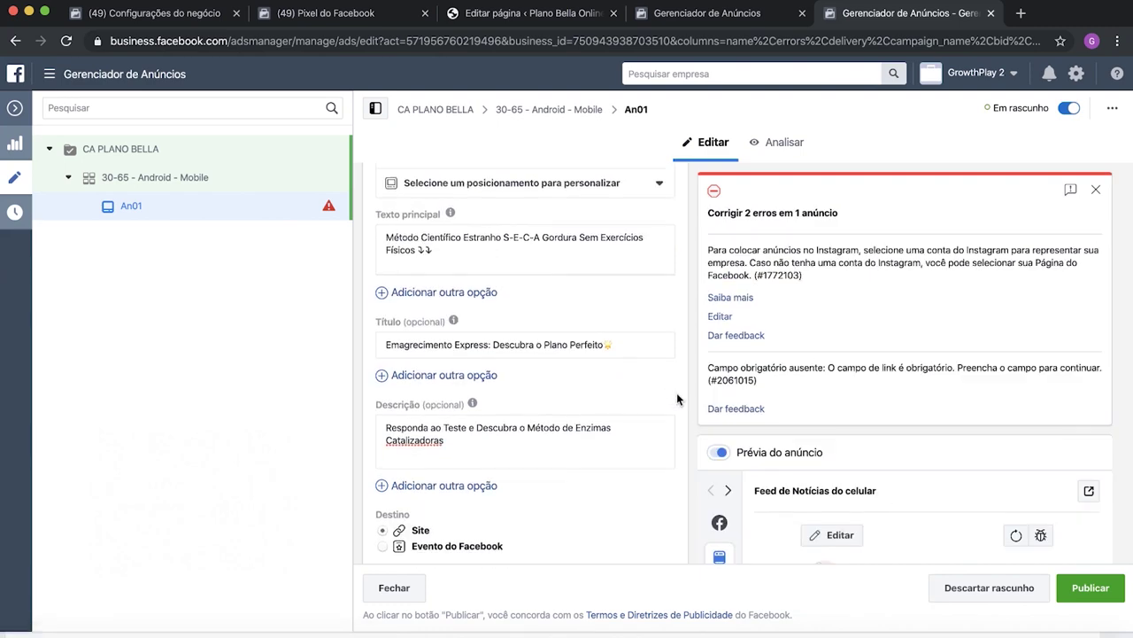
scroll(676, 392, down, 1)
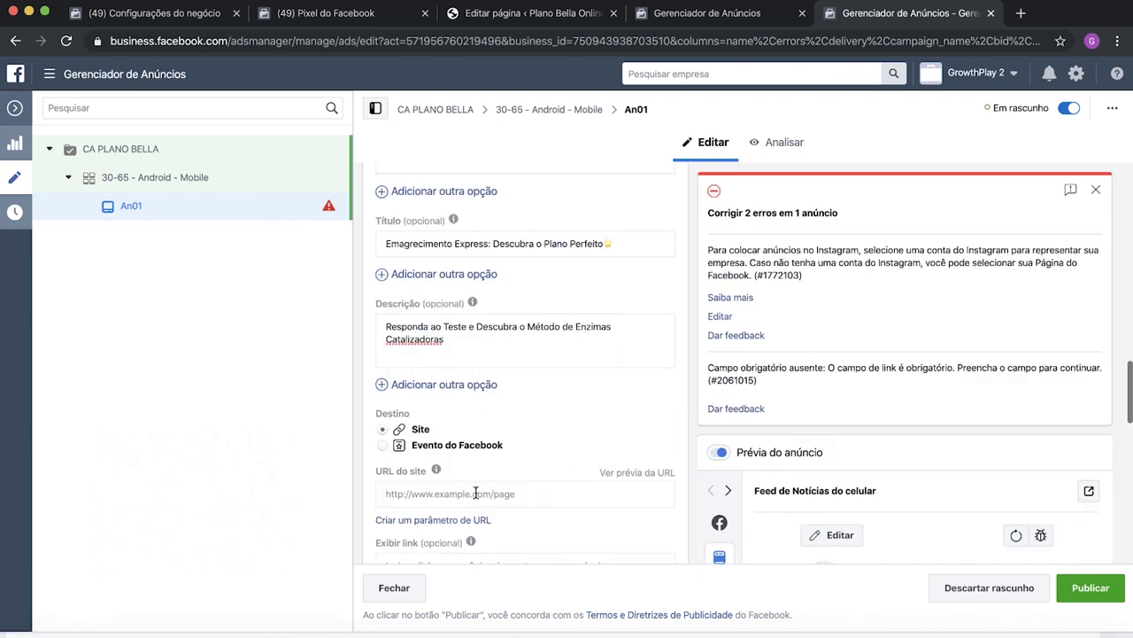
scroll(653, 386, up, 4)
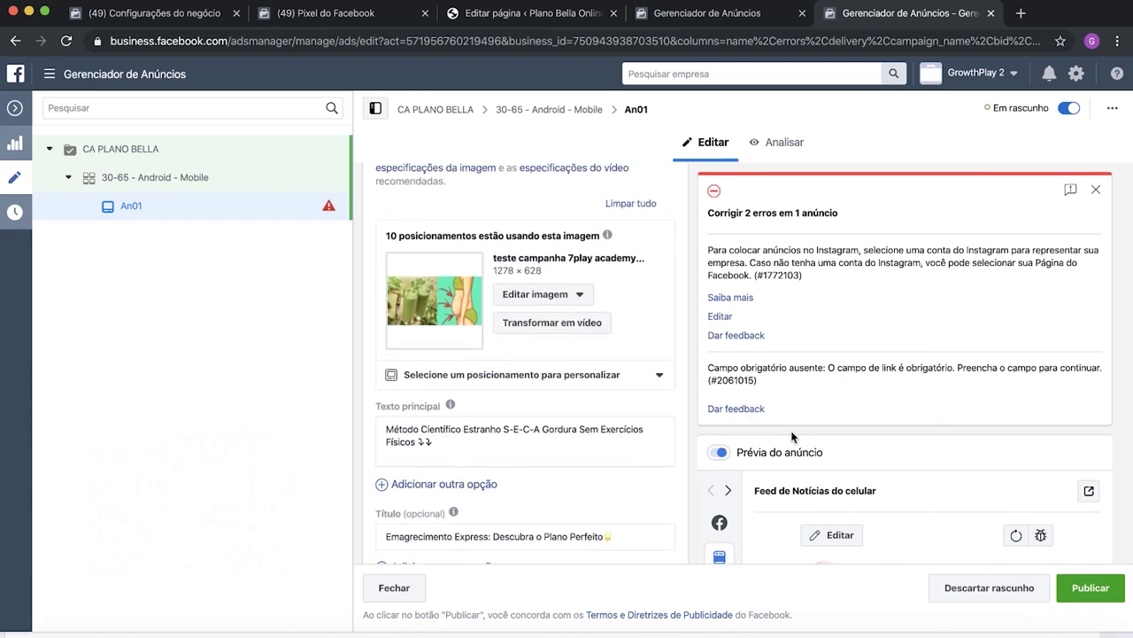
scroll(792, 437, down, 1)
scroll(791, 431, down, 4)
scroll(867, 454, up, 3)
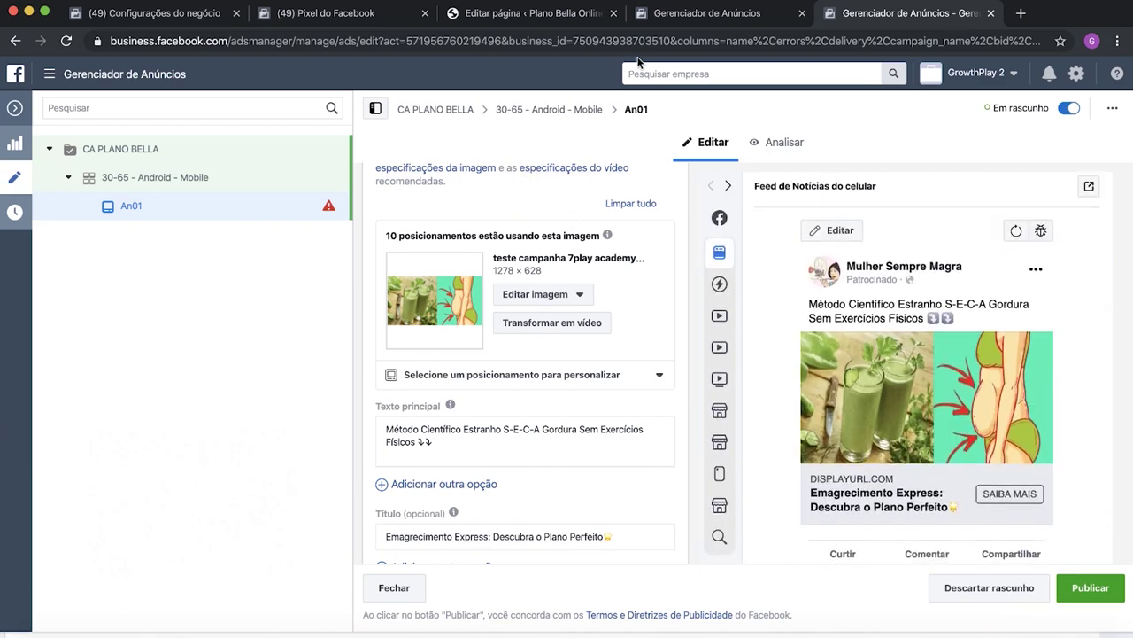
click(526, 14)
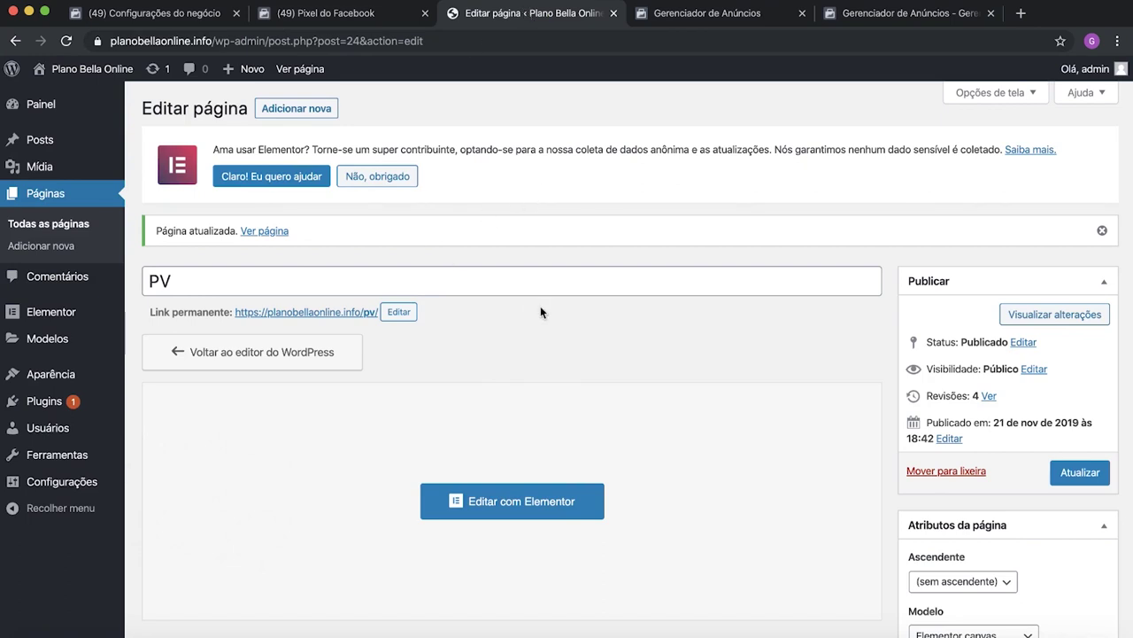
Step: Scroll the PV page's edit screen and launch Editar com Elementor
scroll(515, 319, down, 3)
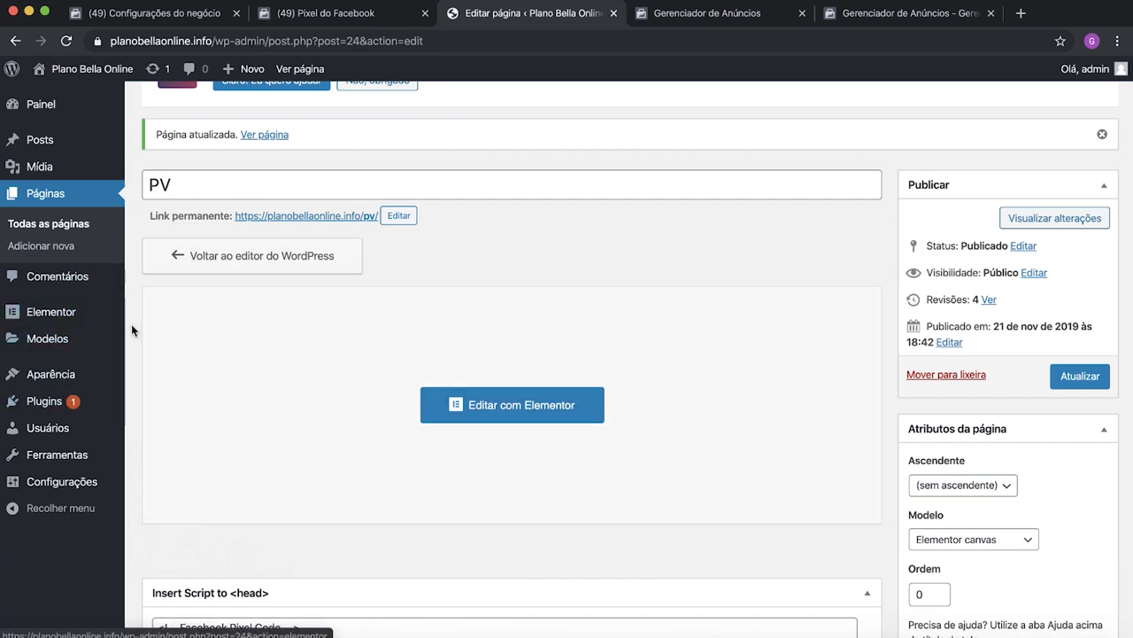
click(523, 413)
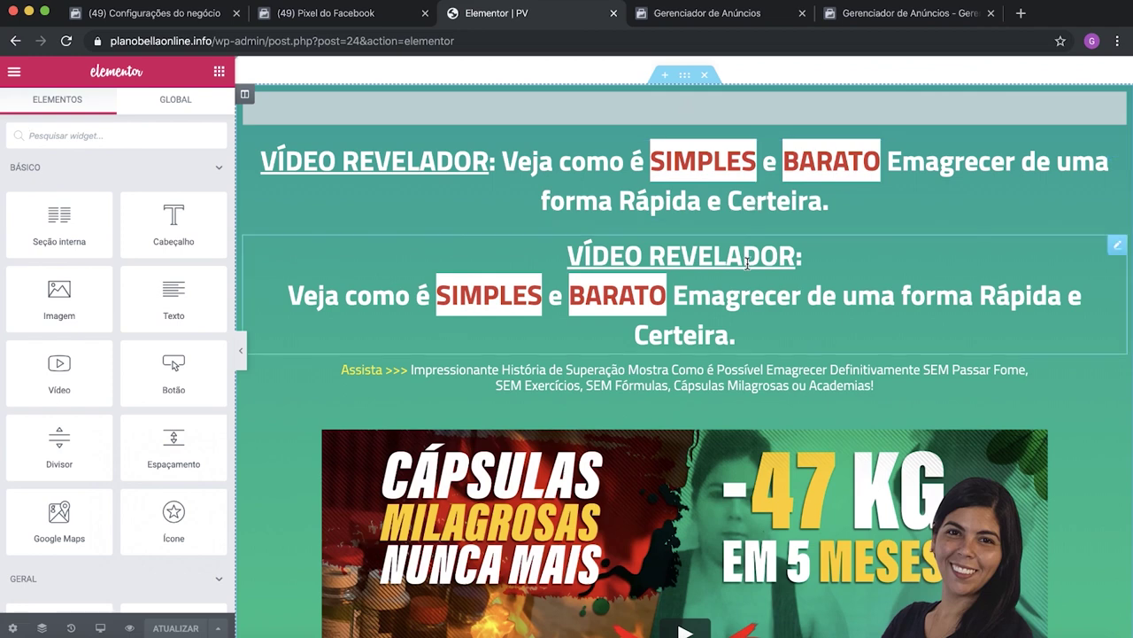
right_click(768, 279)
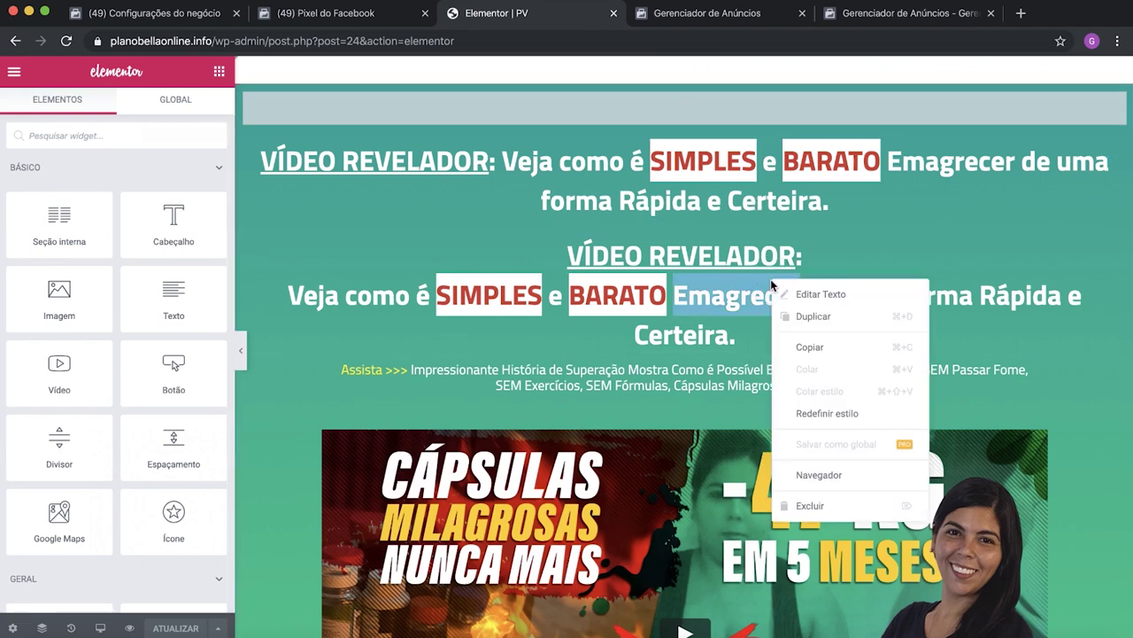
click(717, 297)
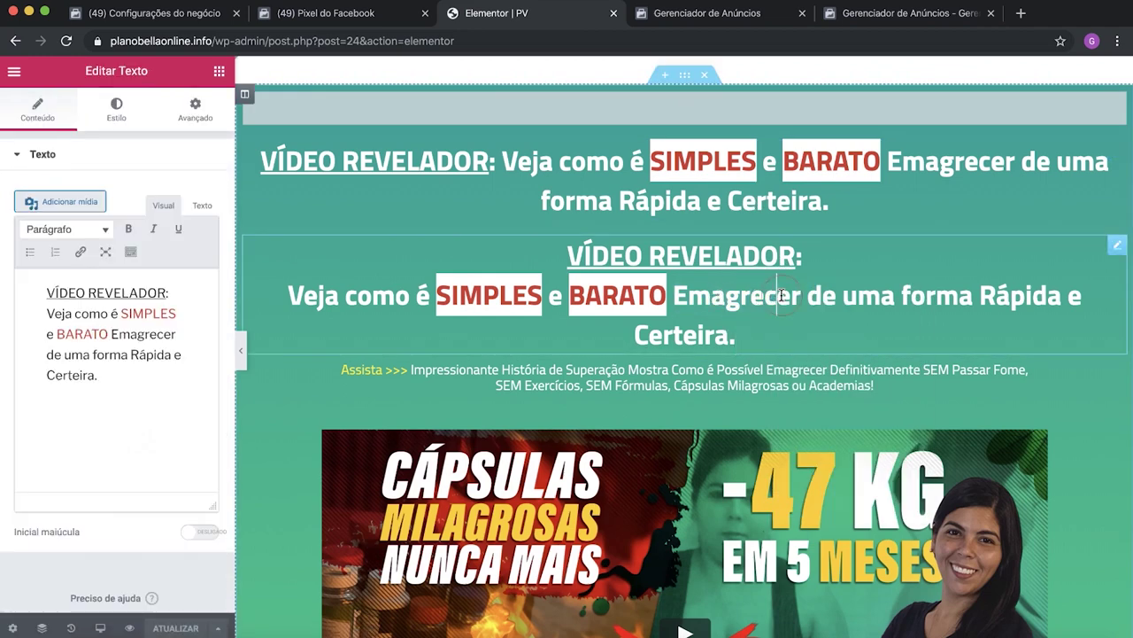
right_click(773, 299)
click(810, 520)
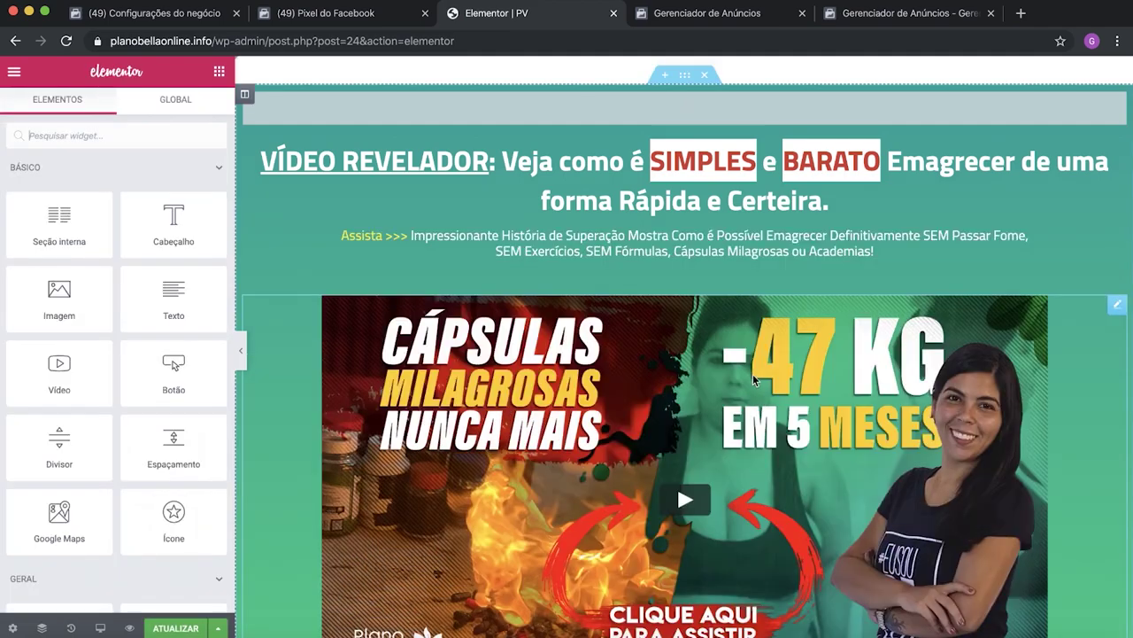
scroll(732, 364, down, 7)
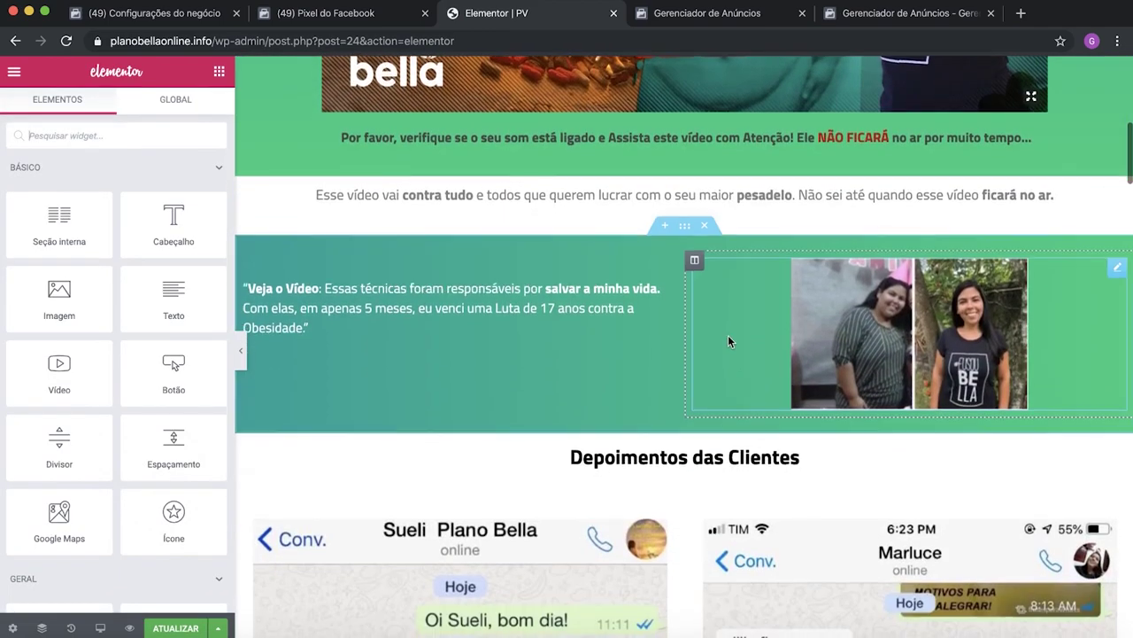
scroll(725, 342, up, 5)
scroll(718, 343, down, 6)
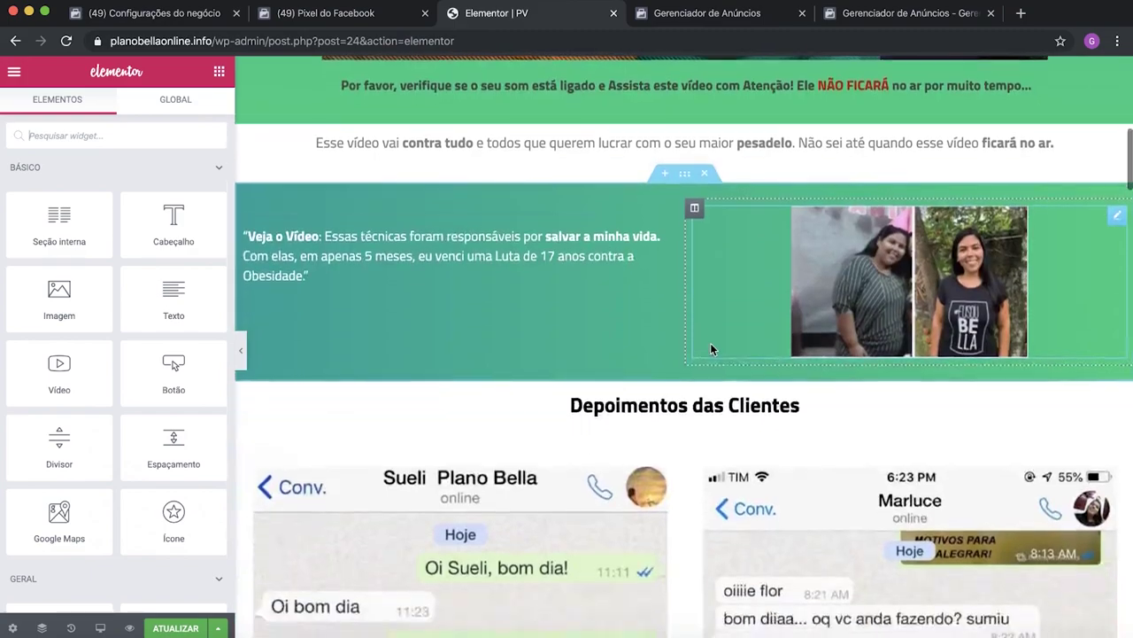
scroll(682, 348, down, 10)
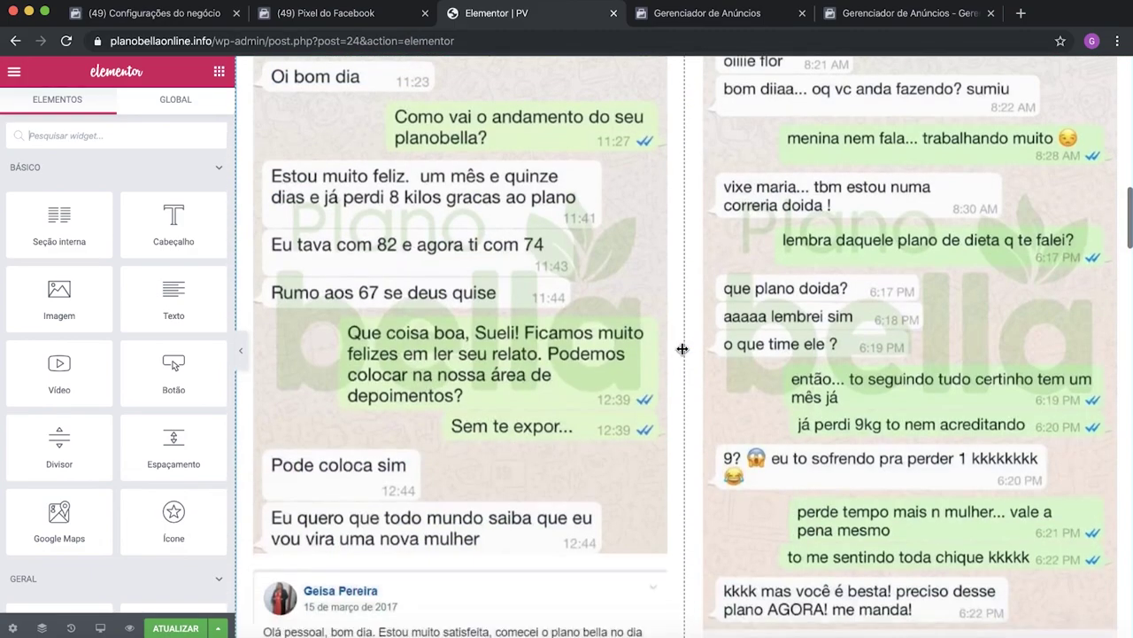
scroll(682, 348, down, 8)
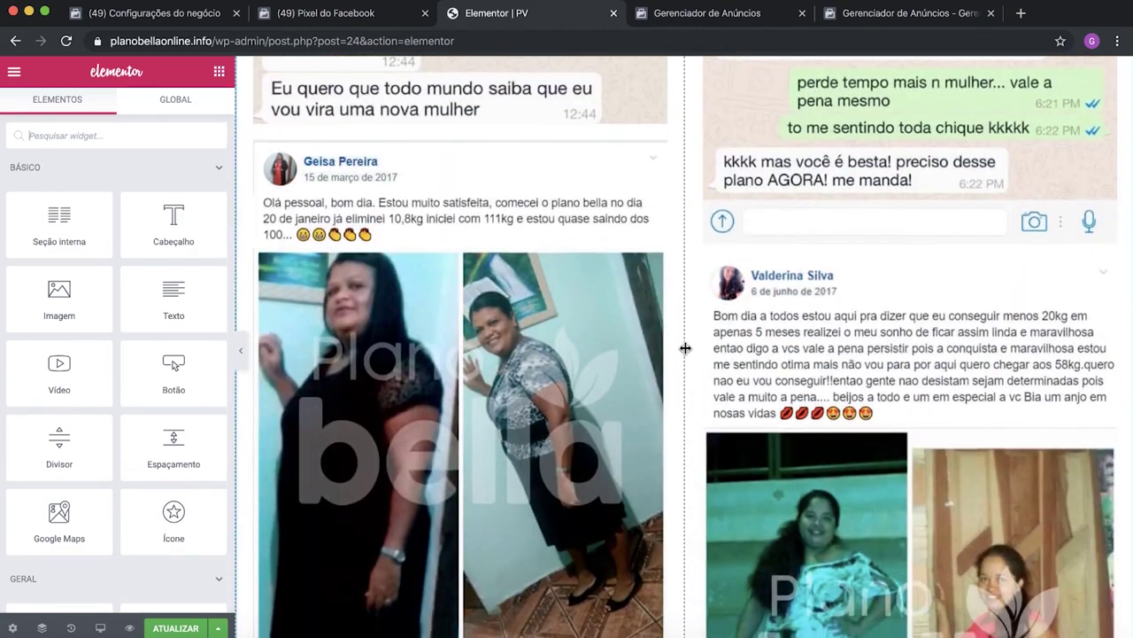
scroll(685, 348, down, 3)
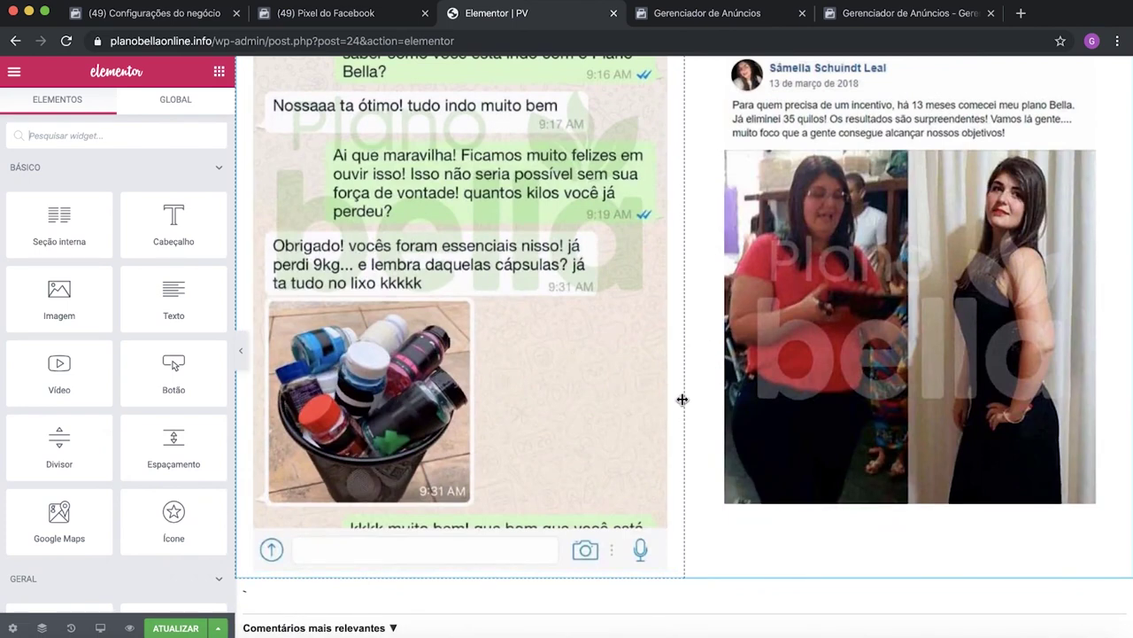
scroll(682, 399, down, 3)
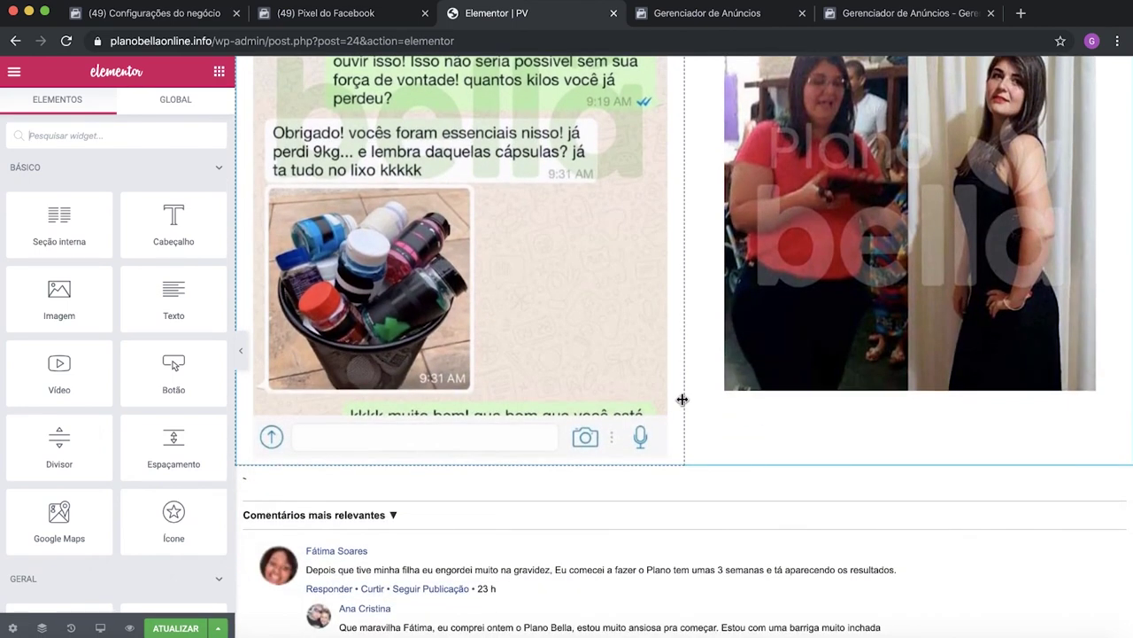
scroll(682, 400, down, 20)
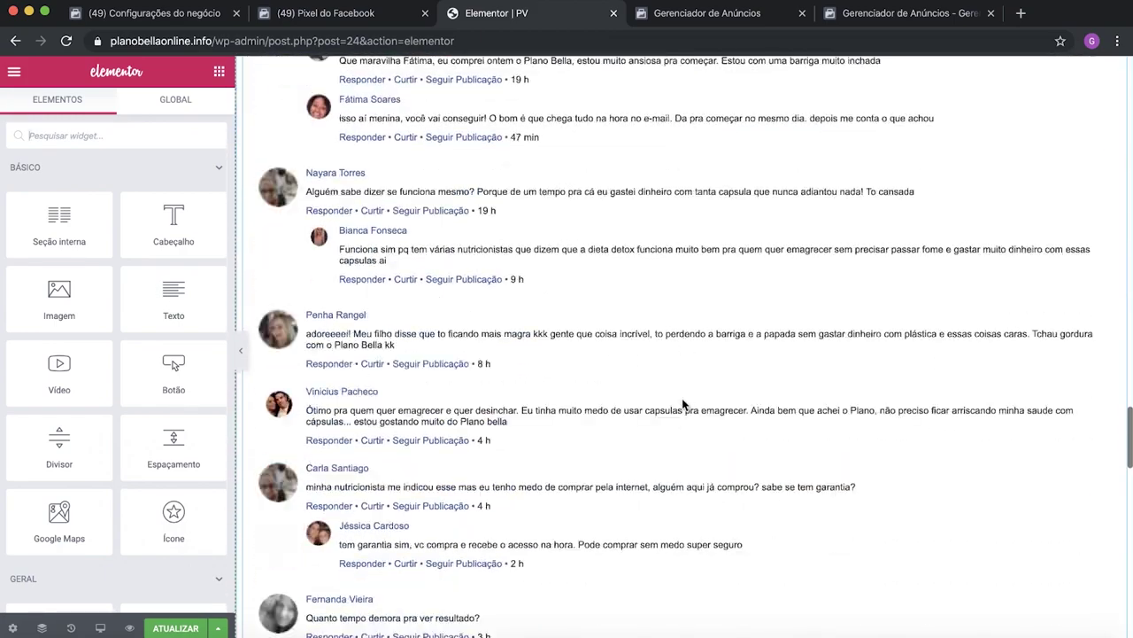
scroll(682, 405, down, 13)
scroll(682, 405, up, 20)
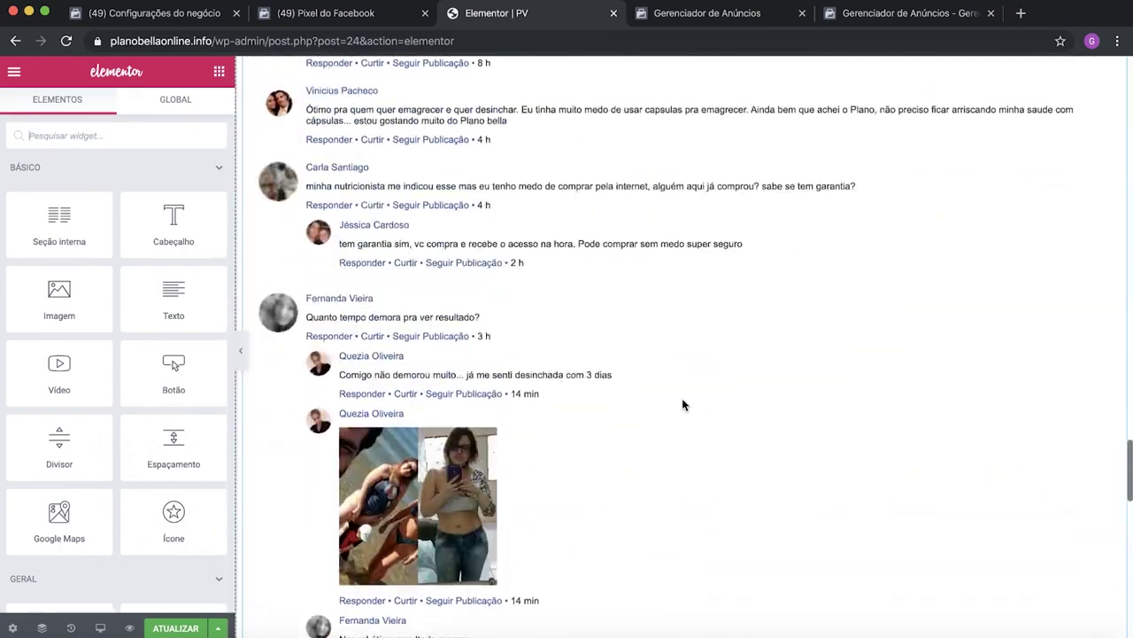
scroll(682, 404, up, 20)
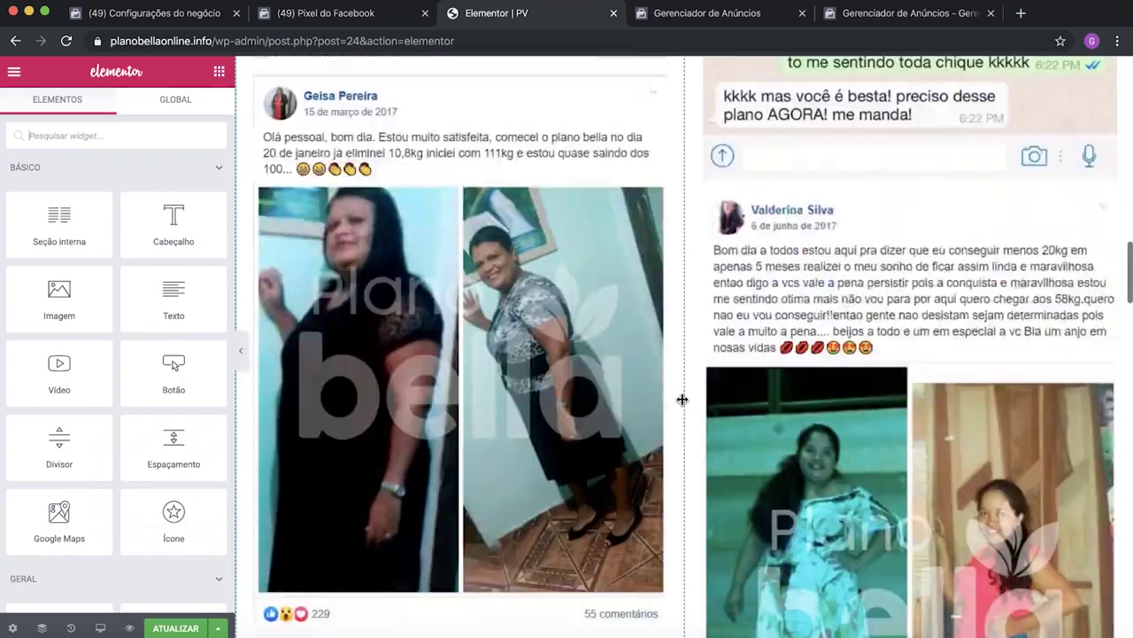
scroll(681, 399, up, 7)
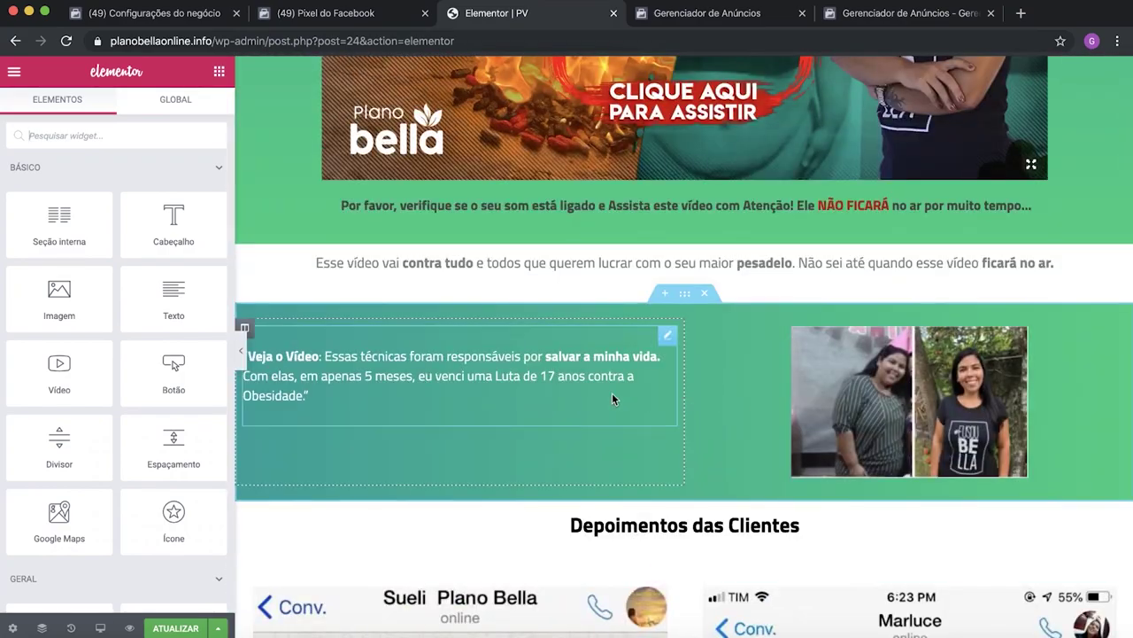
scroll(694, 410, down, 20)
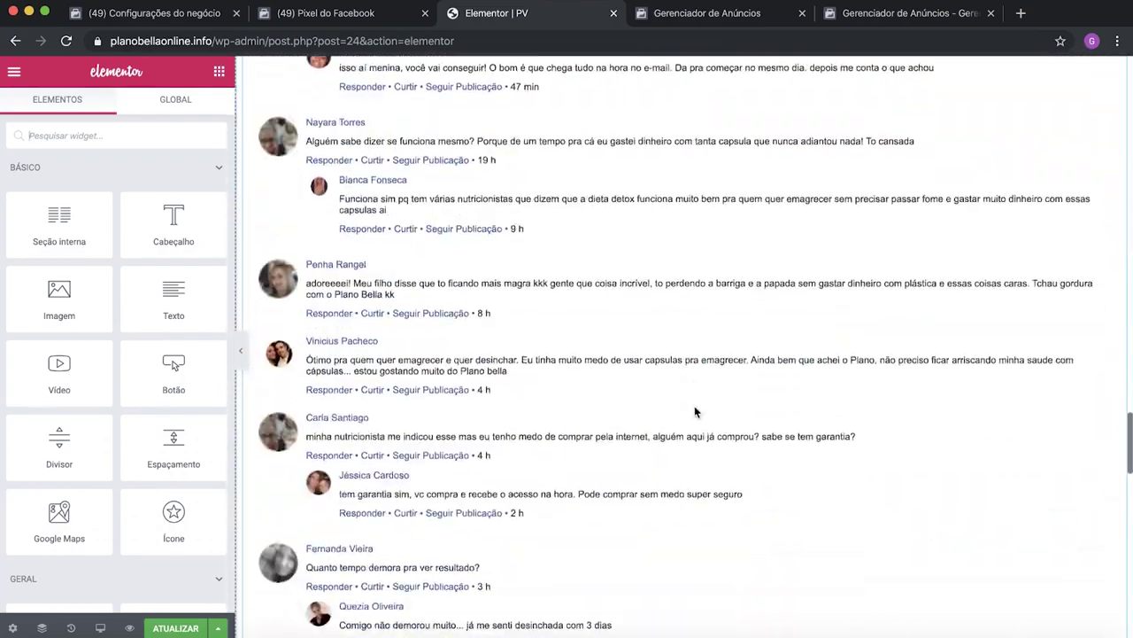
scroll(694, 411, down, 12)
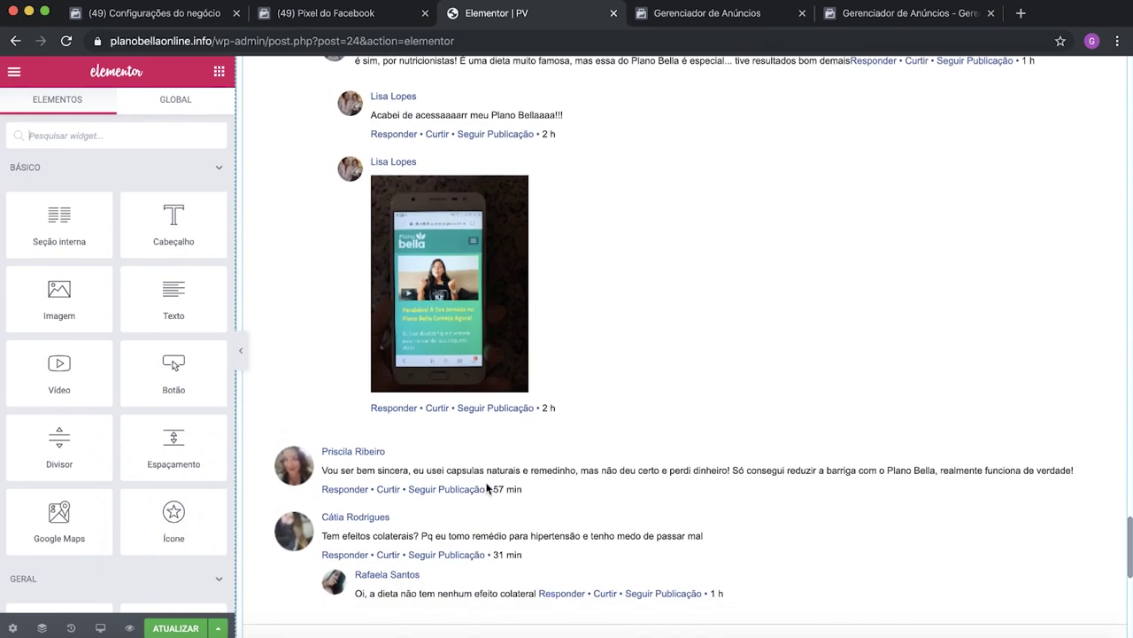
scroll(249, 618, down, 2)
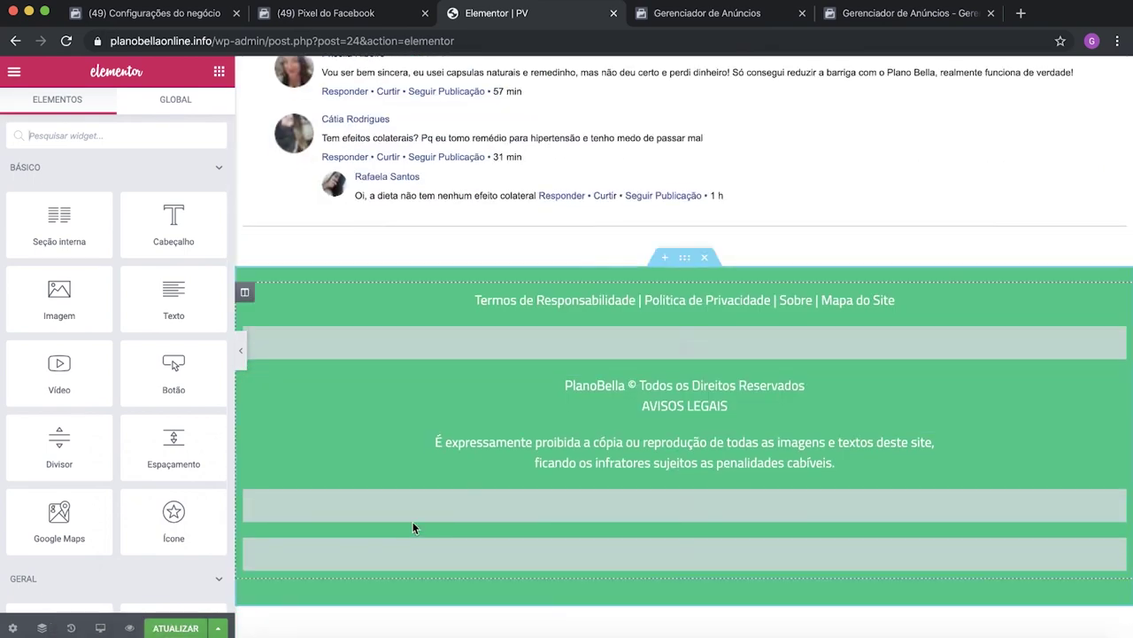
scroll(425, 514, up, 1)
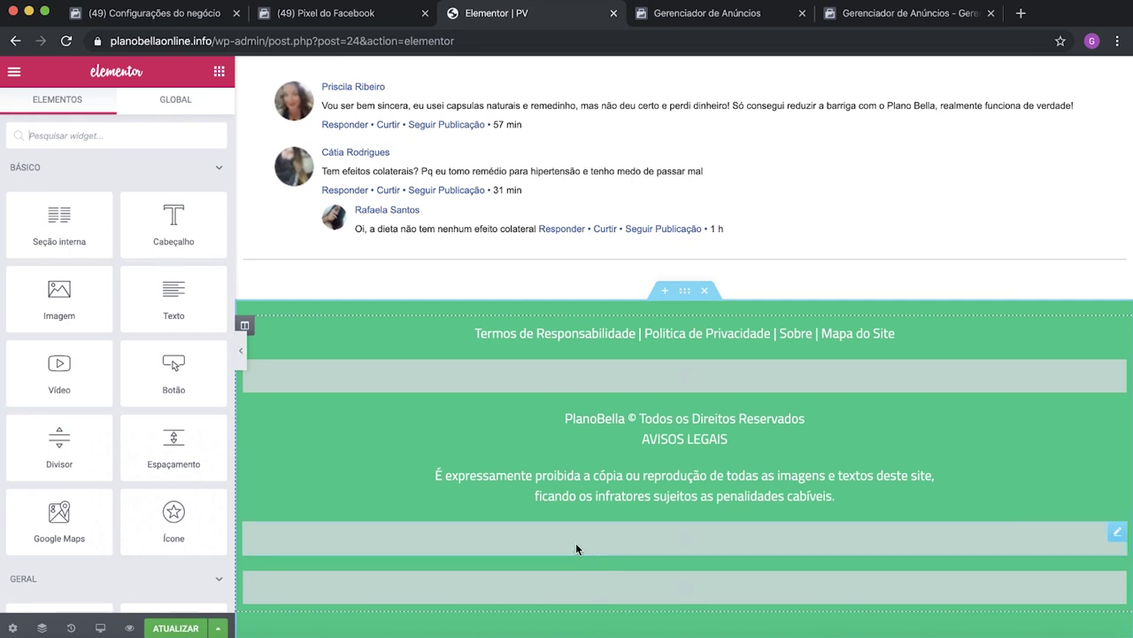
scroll(567, 542, down, 1)
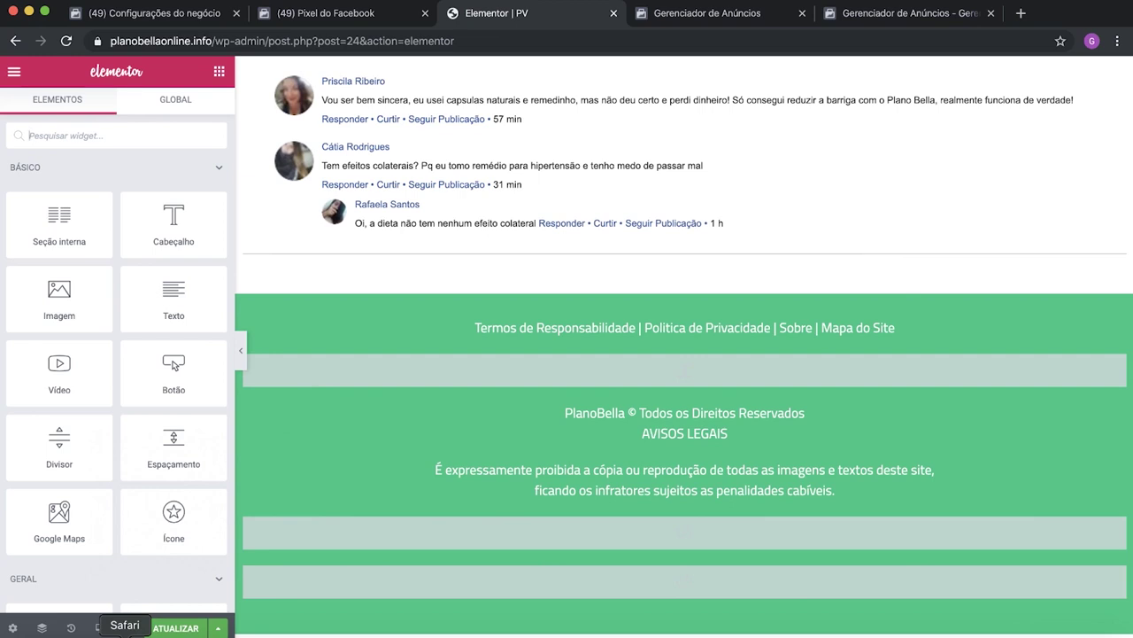
Step: Select Campanha Marca Trafego's Facebook (Novo) pixel ID in Monetizze, then start a new campaign registration
click(125, 634)
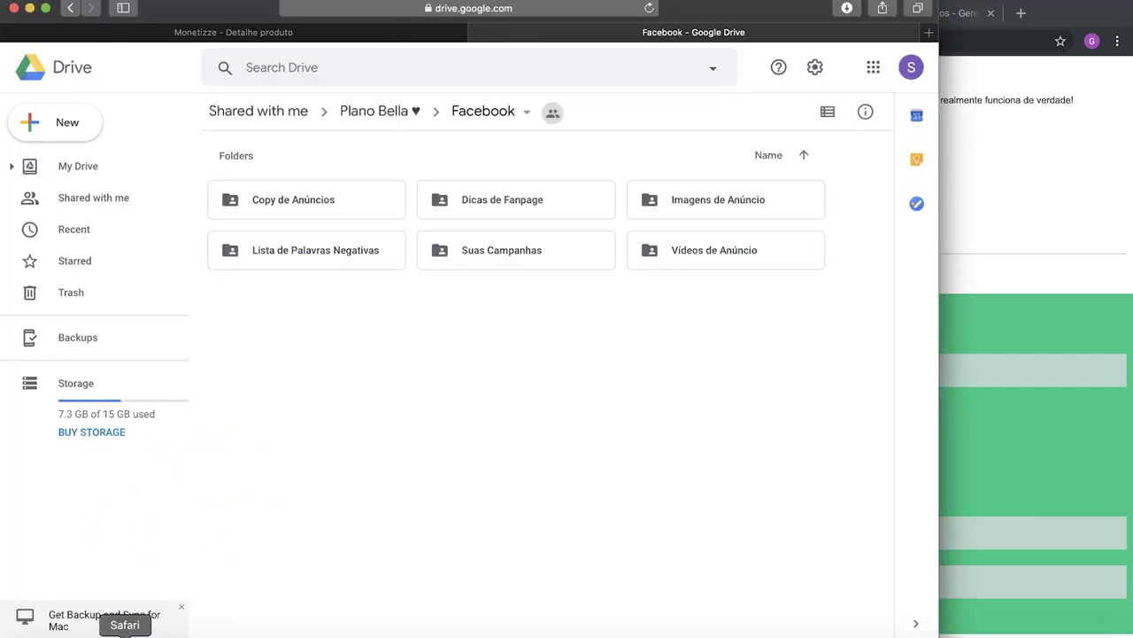
click(306, 34)
scroll(312, 430, down, 5)
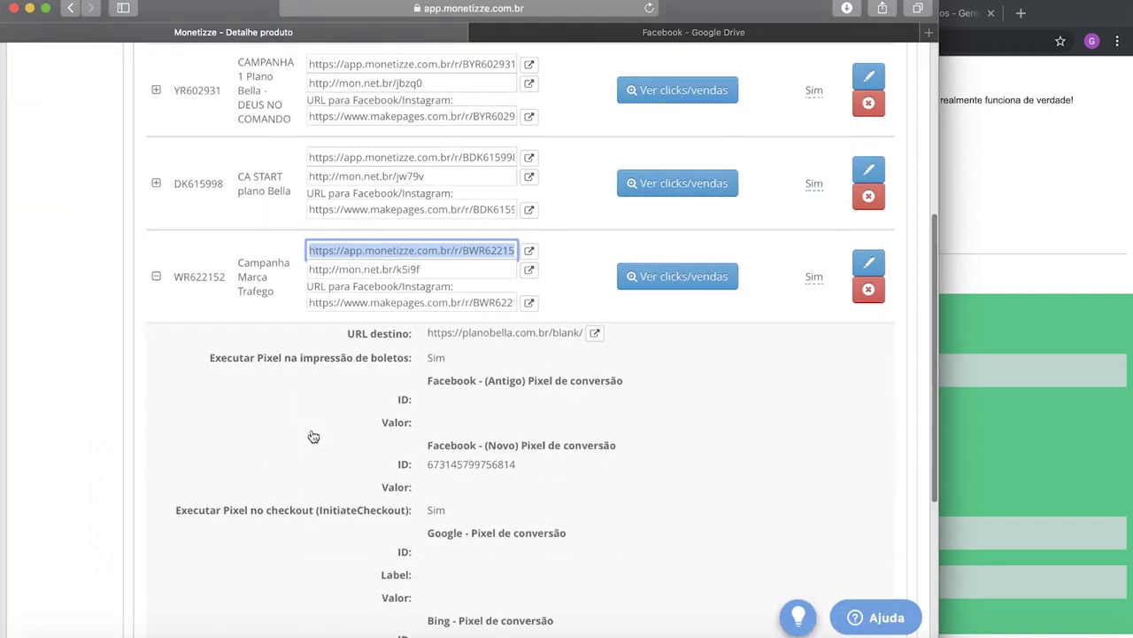
scroll(460, 451, down, 1)
drag(521, 412, 426, 411)
key(super+c)
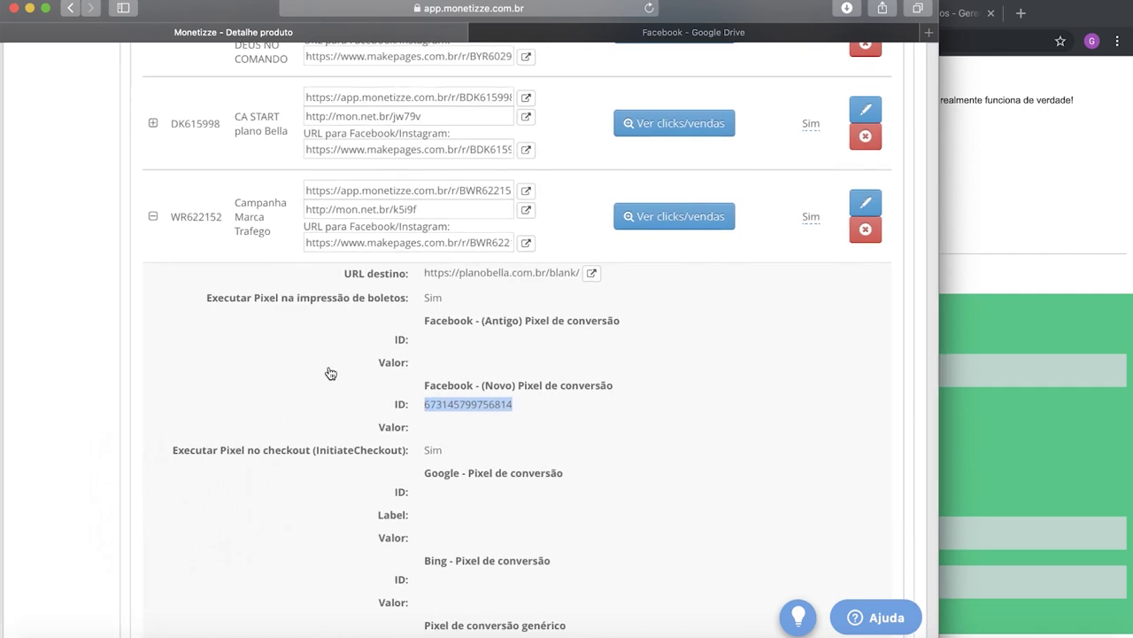
scroll(322, 328, up, 10)
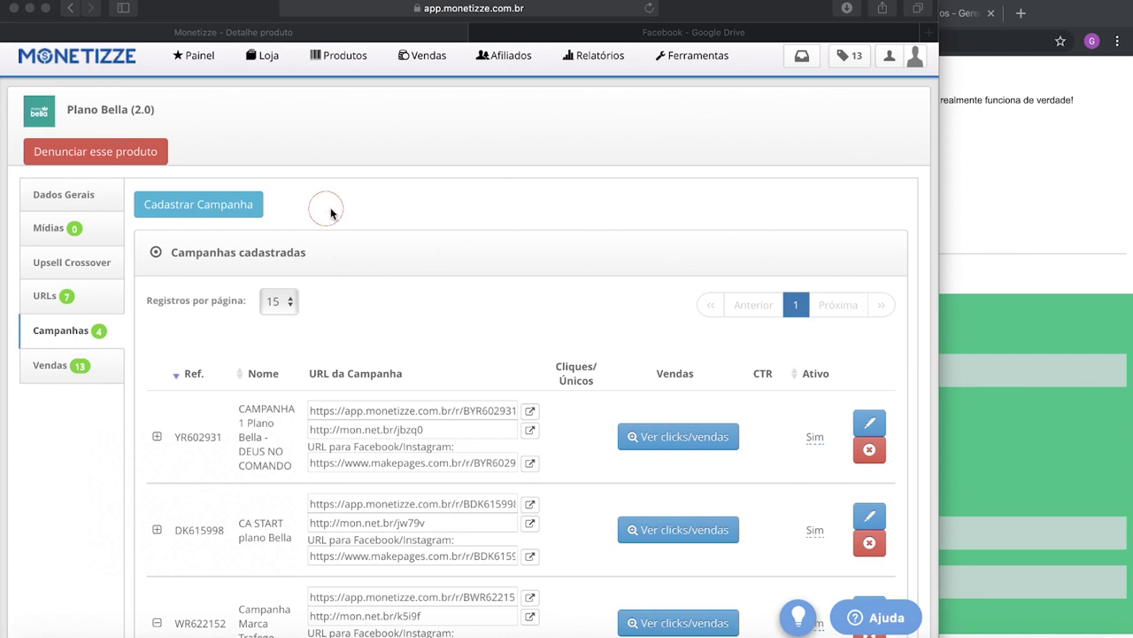
click(222, 212)
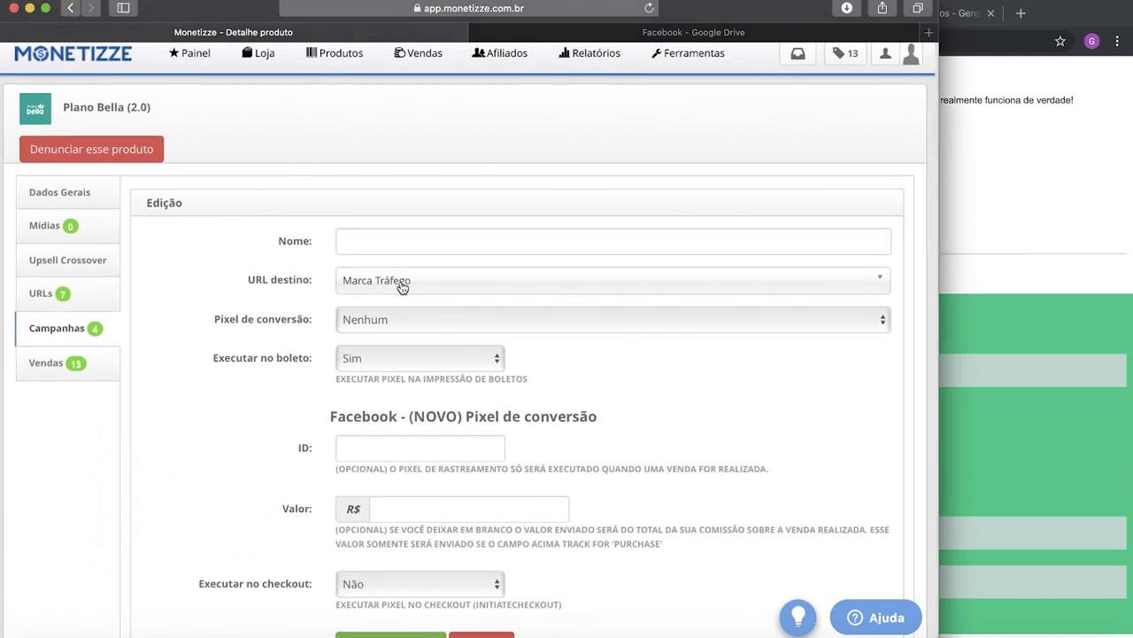
Step: Name the campaign 'Campanha Plano 1 Checkout' and set its destination URL to Checkout - Plano 1
click(406, 250)
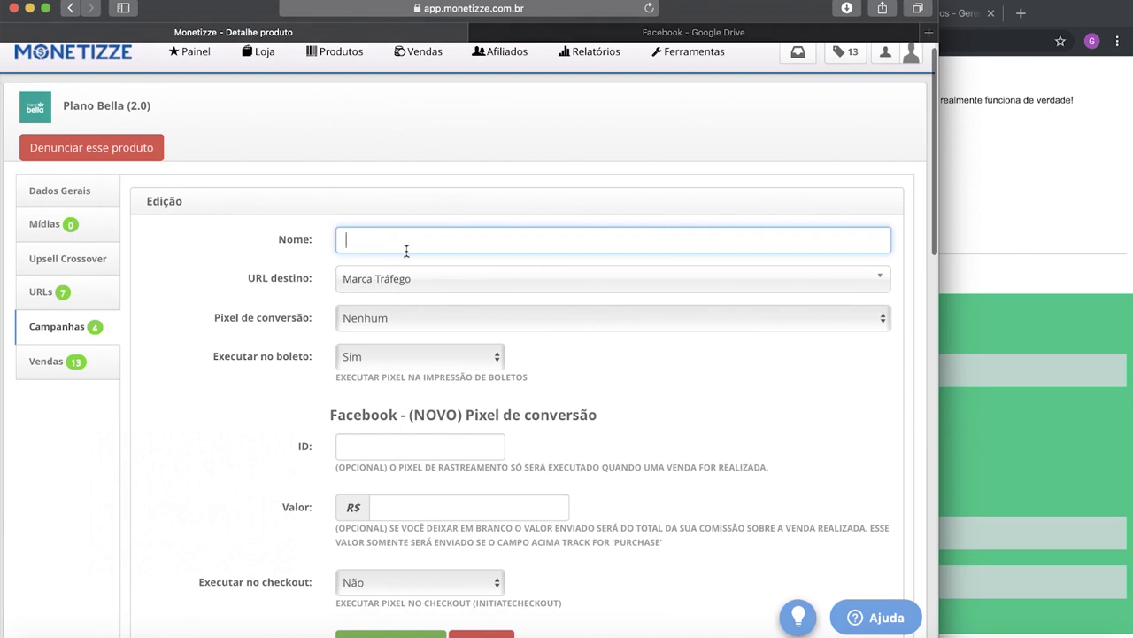
text(C)
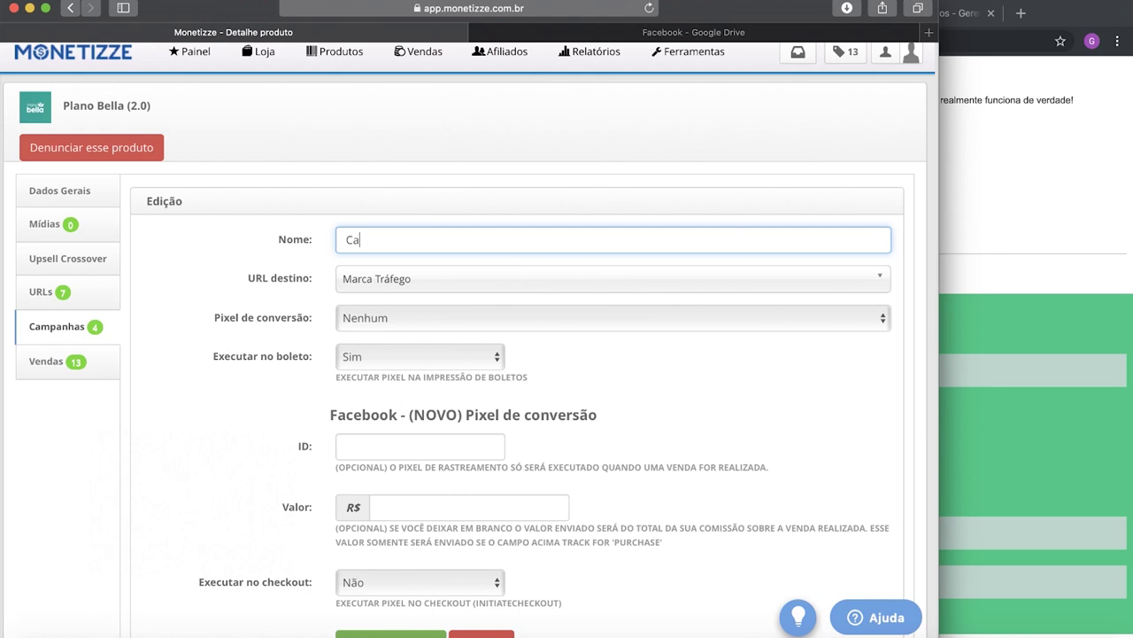
text(ampanha)
click(464, 239)
text(Plano 1 Checkout)
click(420, 281)
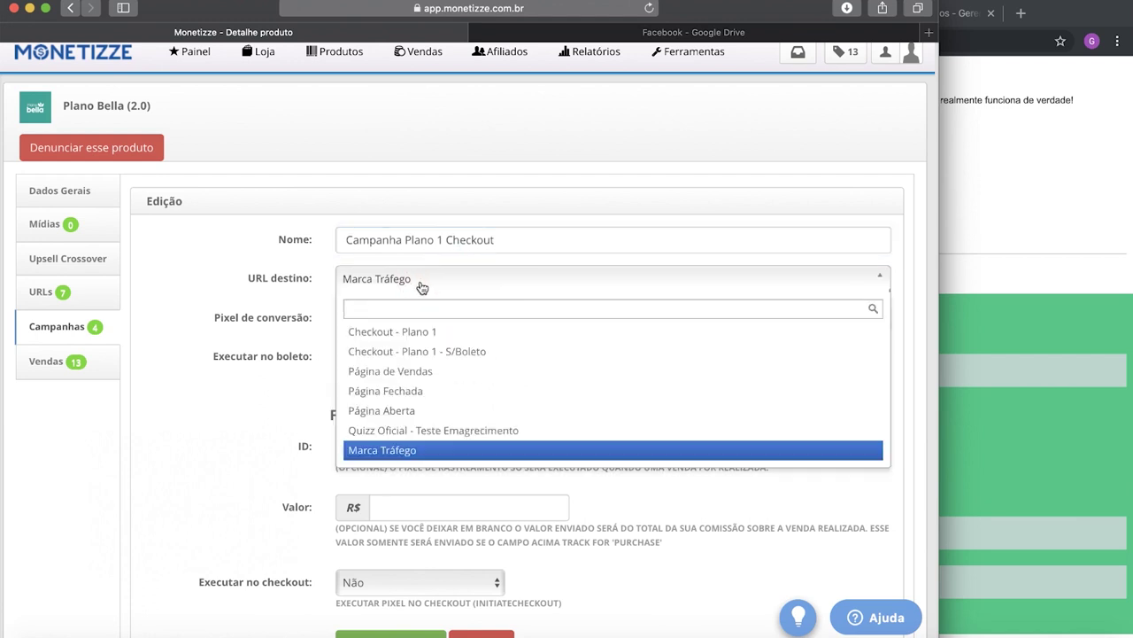
click(414, 340)
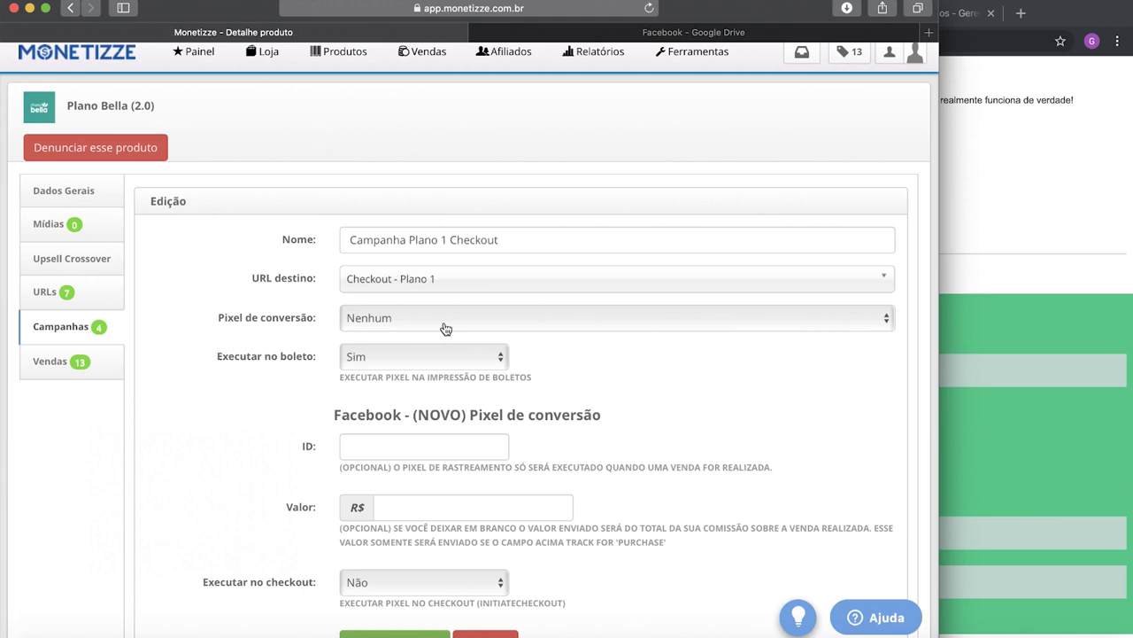
Step: Set the conversion pixel to Facebook (NOVO) and paste the copied pixel ID
click(445, 329)
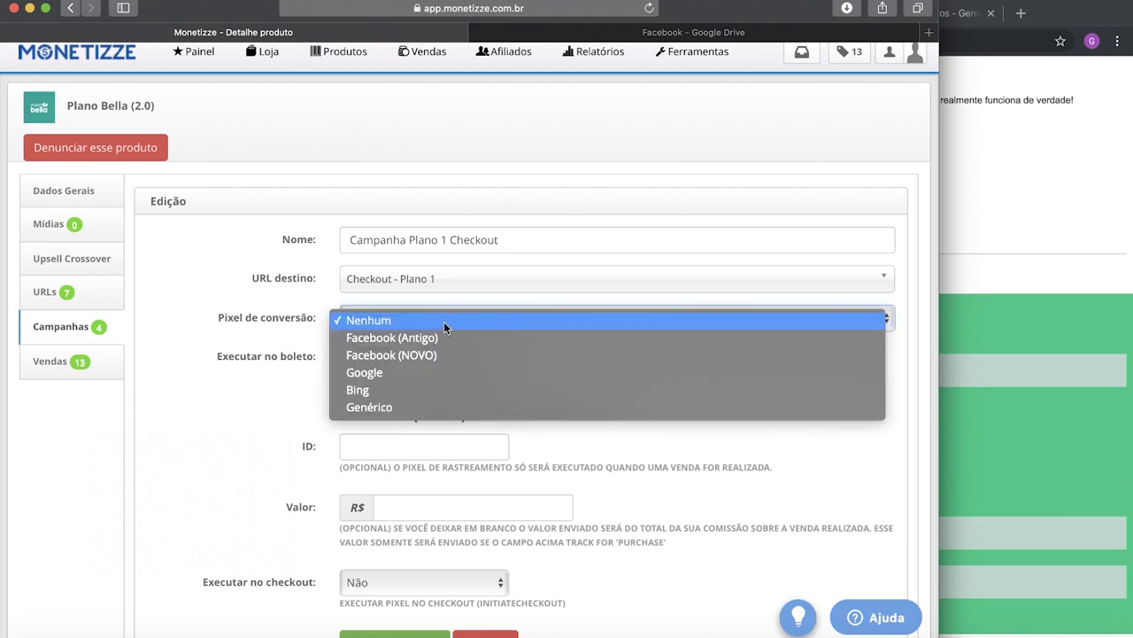
click(366, 317)
click(366, 317)
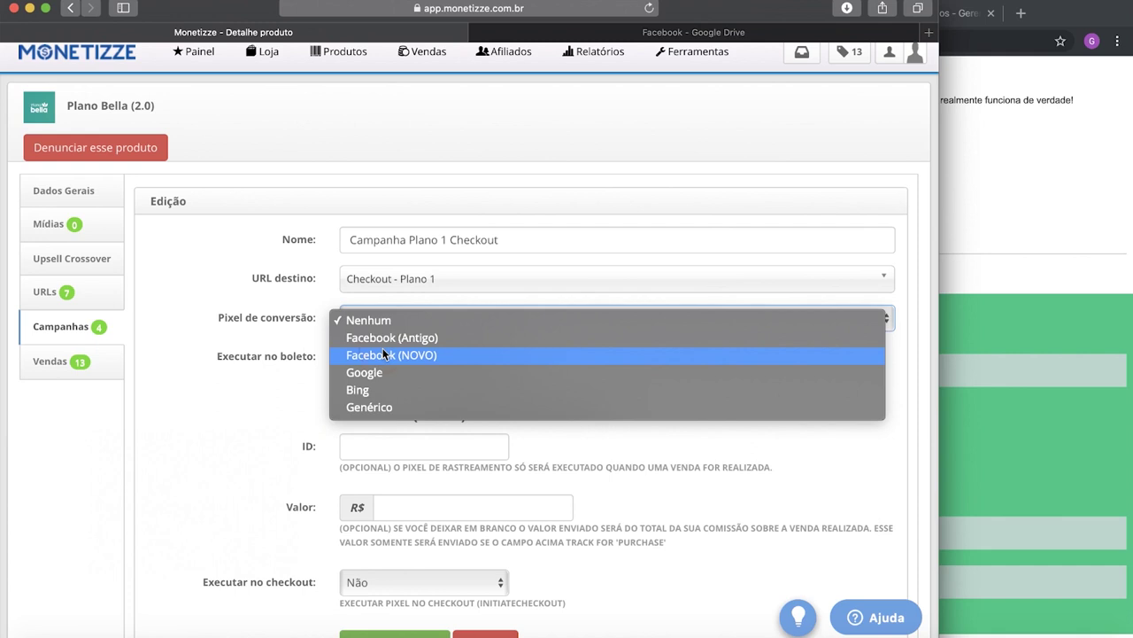
click(383, 354)
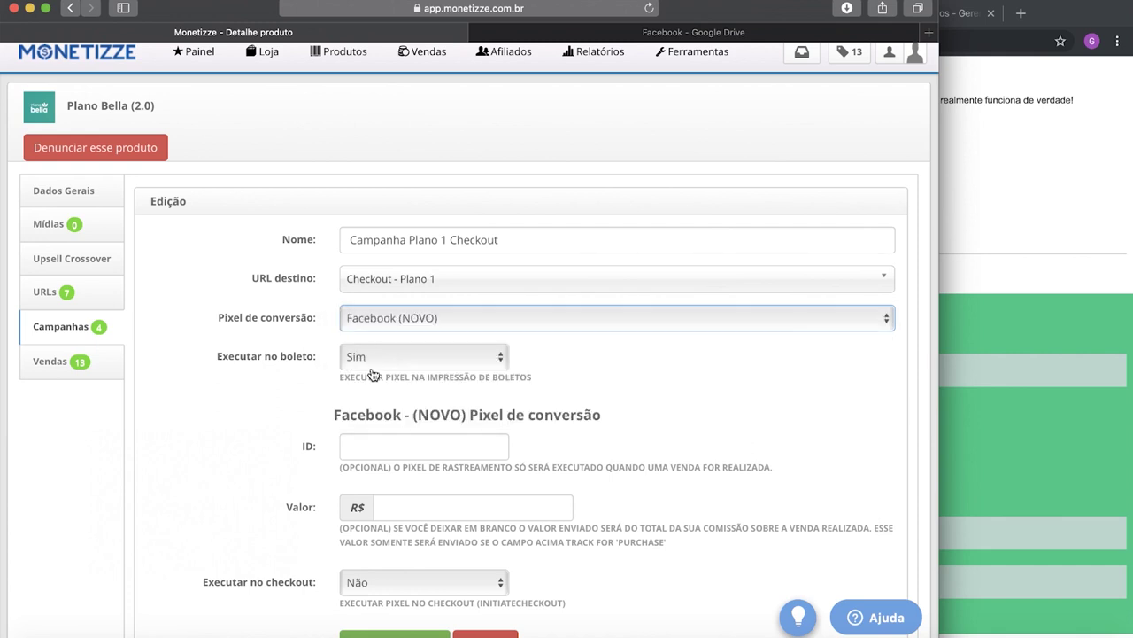
scroll(374, 375, down, 2)
click(372, 349)
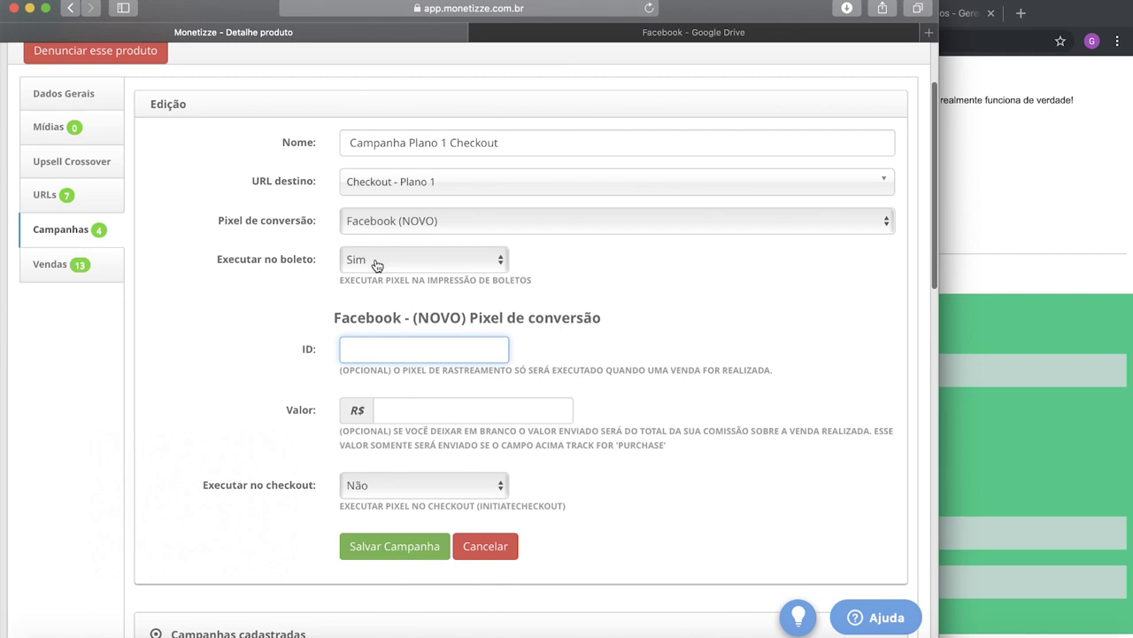
key(super+v)
click(350, 348)
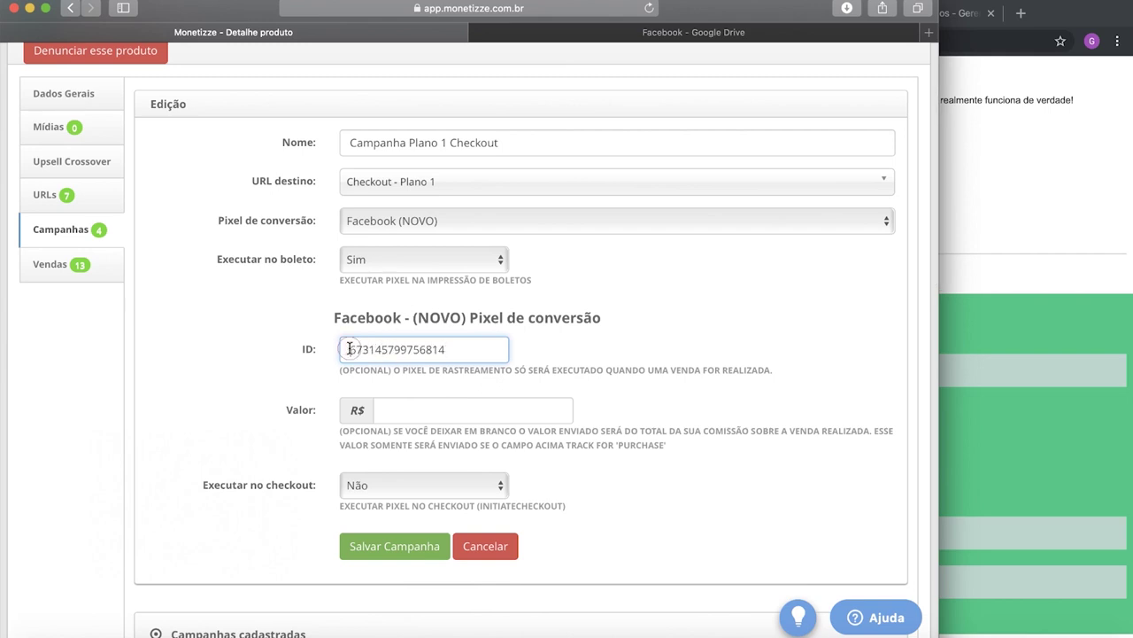
Step: Set Executar no checkout to Sim and save the campaign
click(425, 488)
click(390, 505)
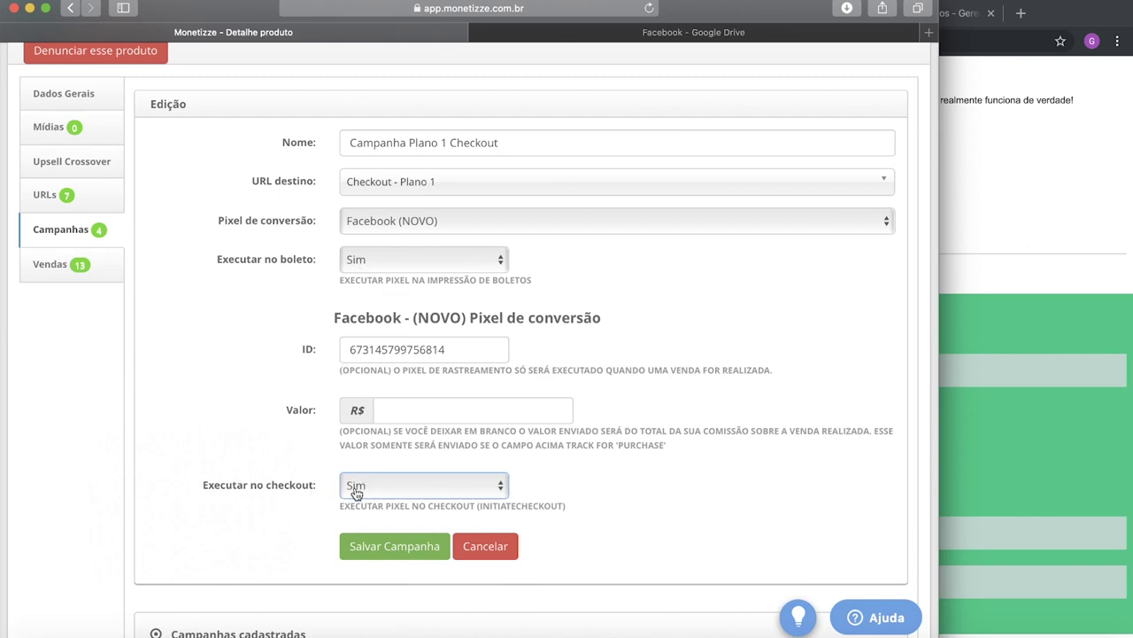
click(478, 352)
drag(478, 351, 333, 351)
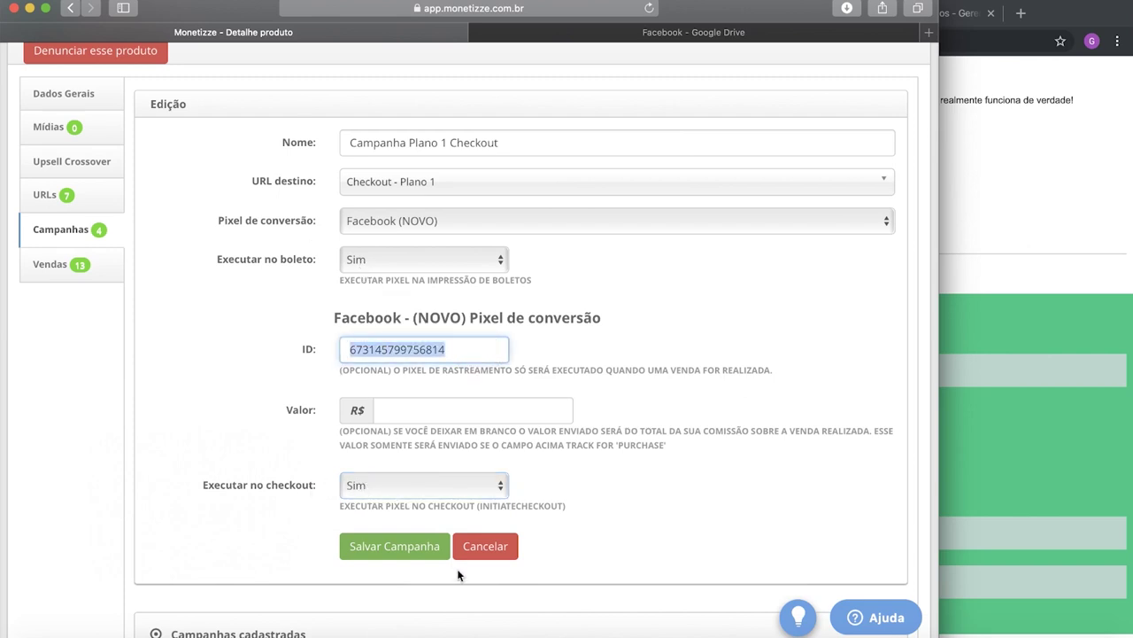
click(397, 544)
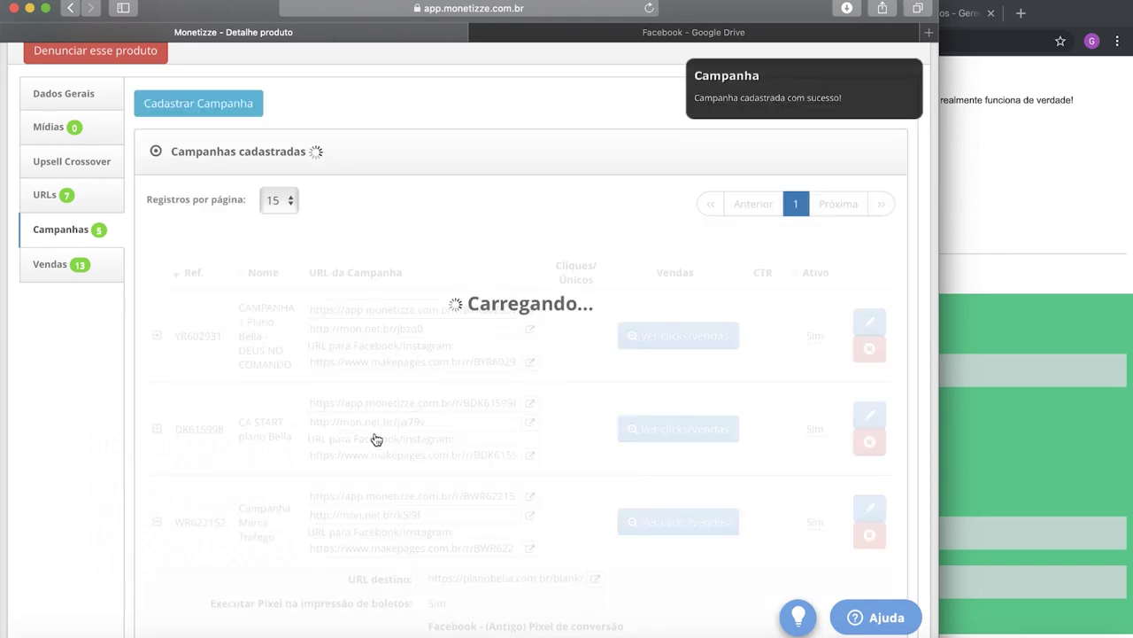
Step: Copy the EY622167 campaign's checkout link and return to the Elementor page editor
scroll(375, 438, down, 5)
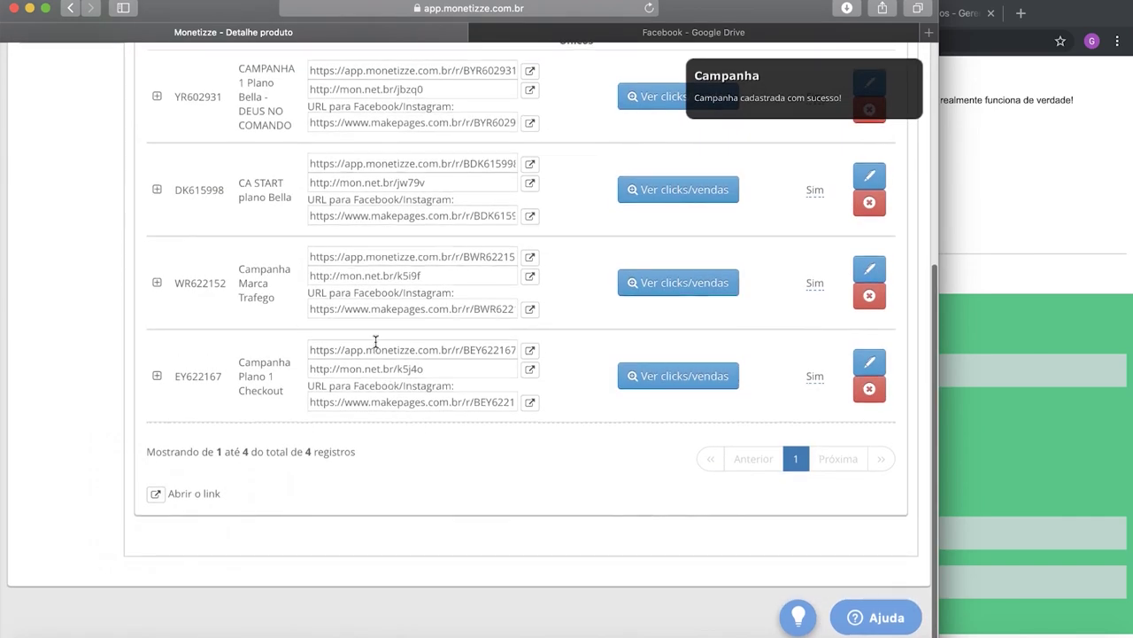
click(375, 349)
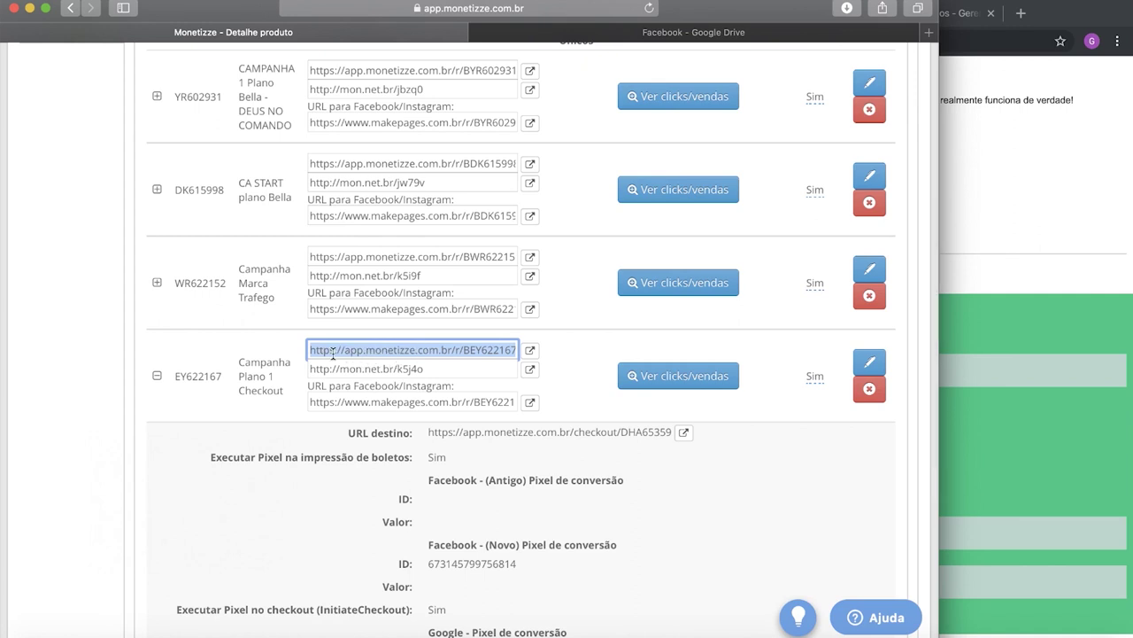
click(336, 350)
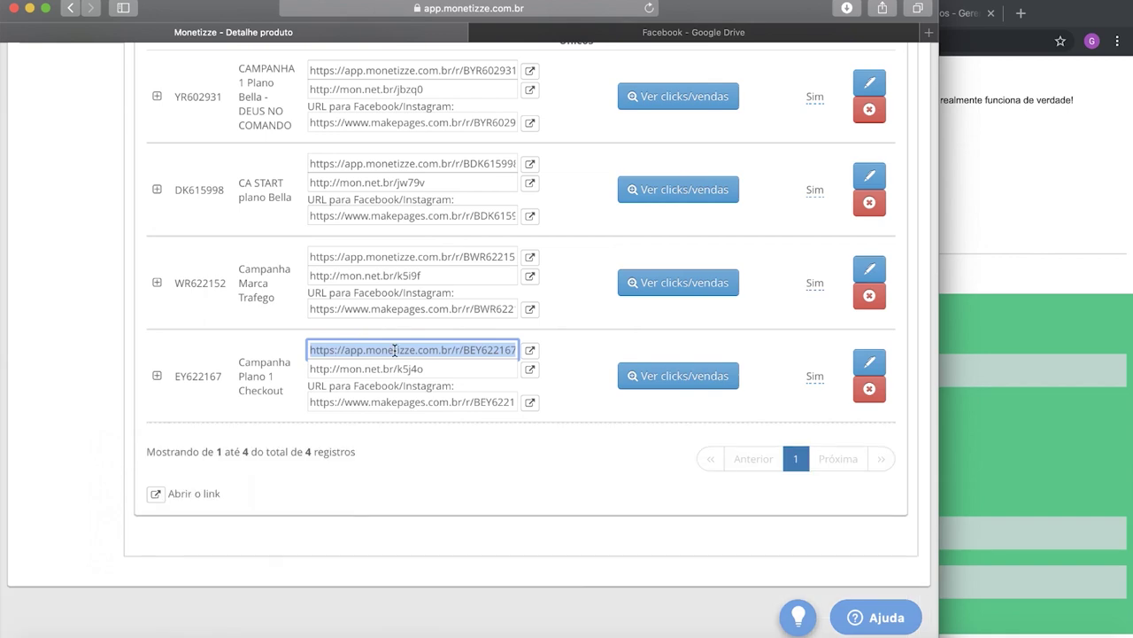
click(972, 297)
scroll(636, 409, down, 5)
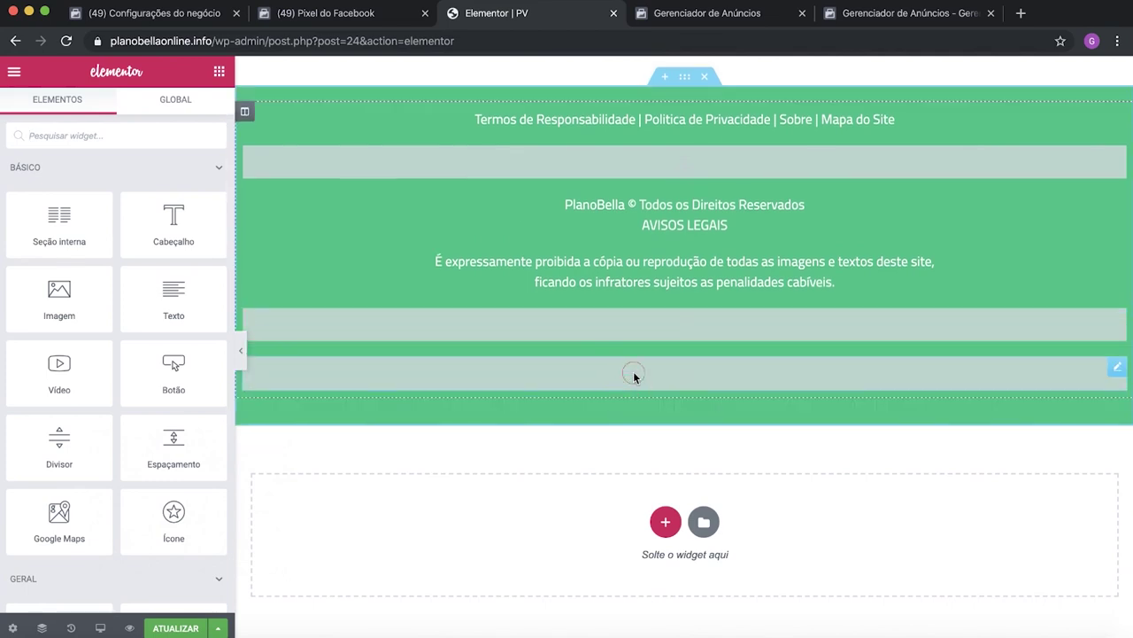
Step: Open the footer HTML widget's script for editing
click(634, 373)
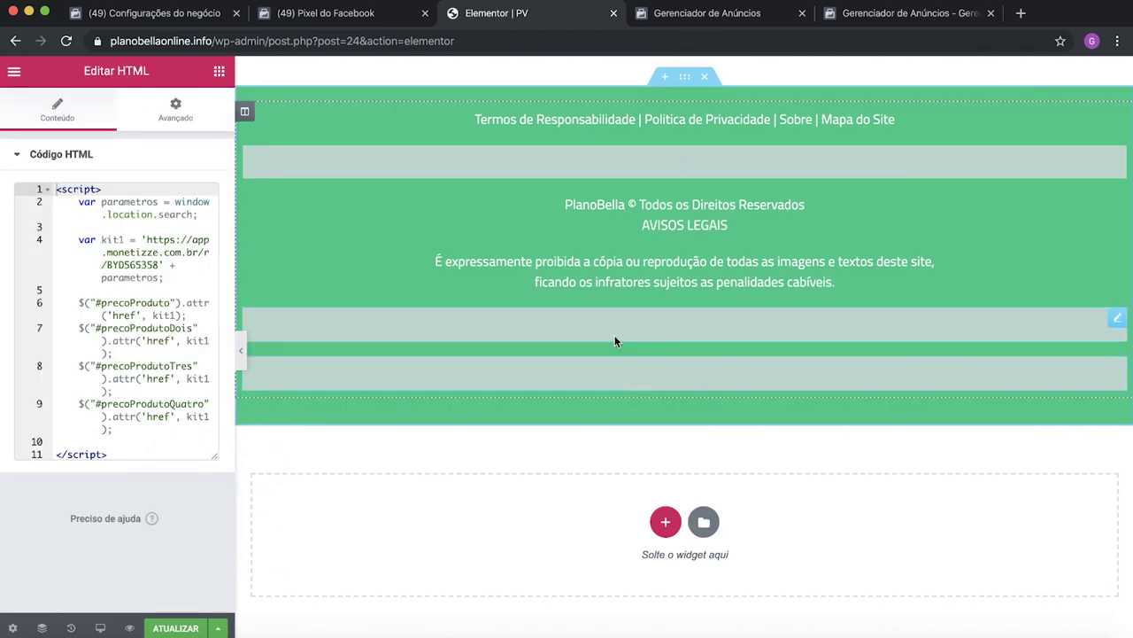
scroll(624, 352, up, 4)
scroll(624, 352, down, 3)
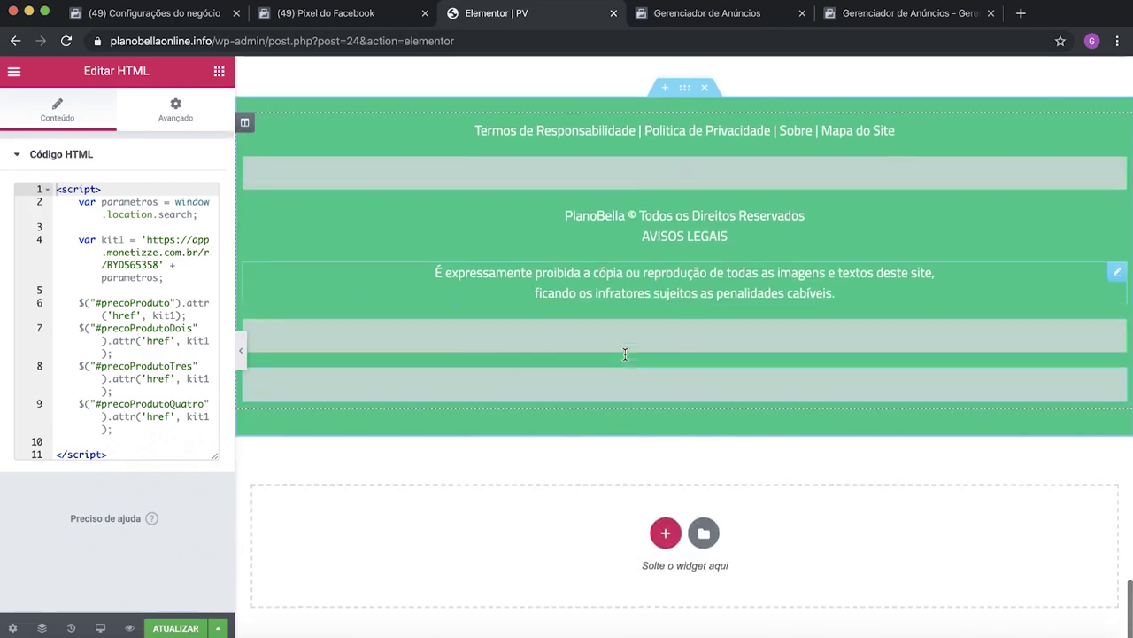
scroll(625, 353, up, 15)
scroll(621, 354, up, 10)
scroll(661, 356, down, 20)
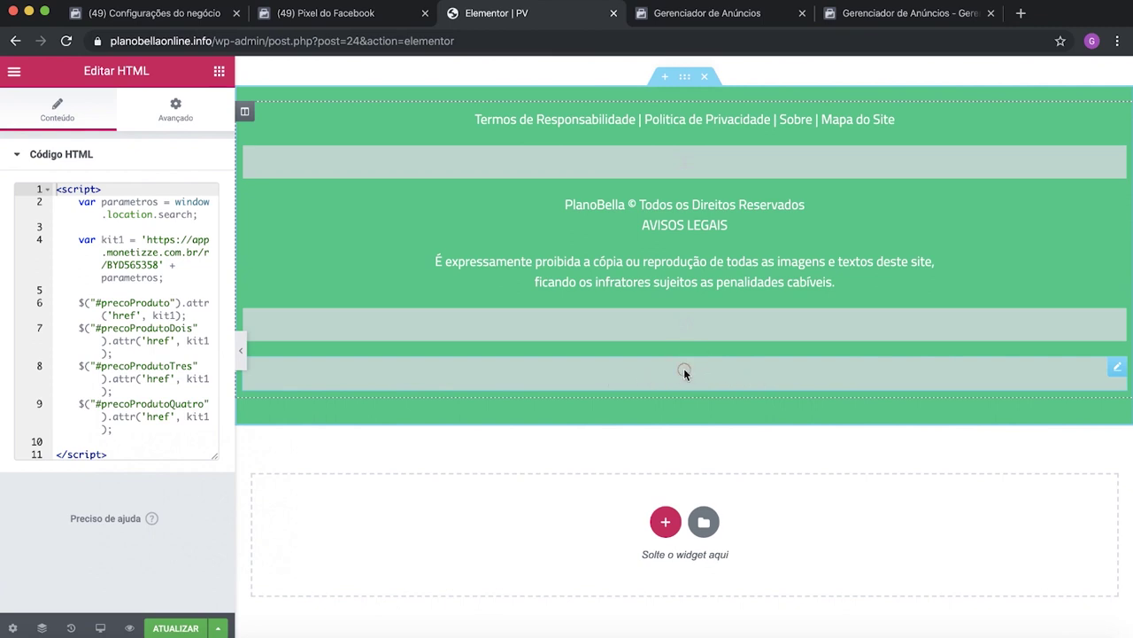
Step: Replace the old BYD565358 kit1 link in line 4 with the new BEY622167 link
click(135, 253)
drag(147, 240, 153, 264)
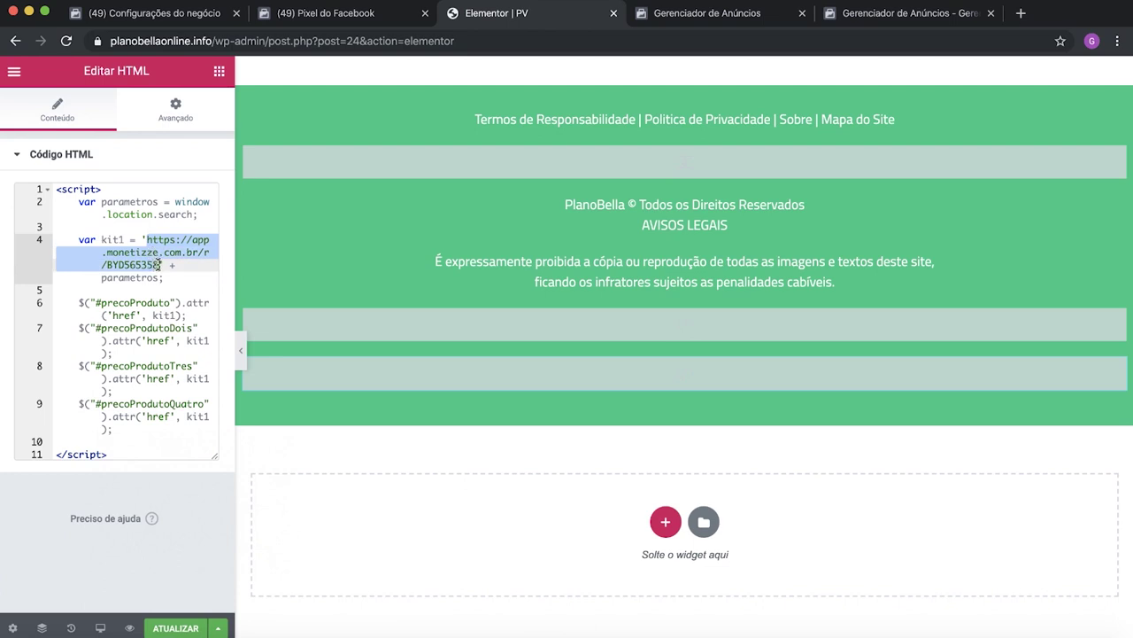
click(157, 265)
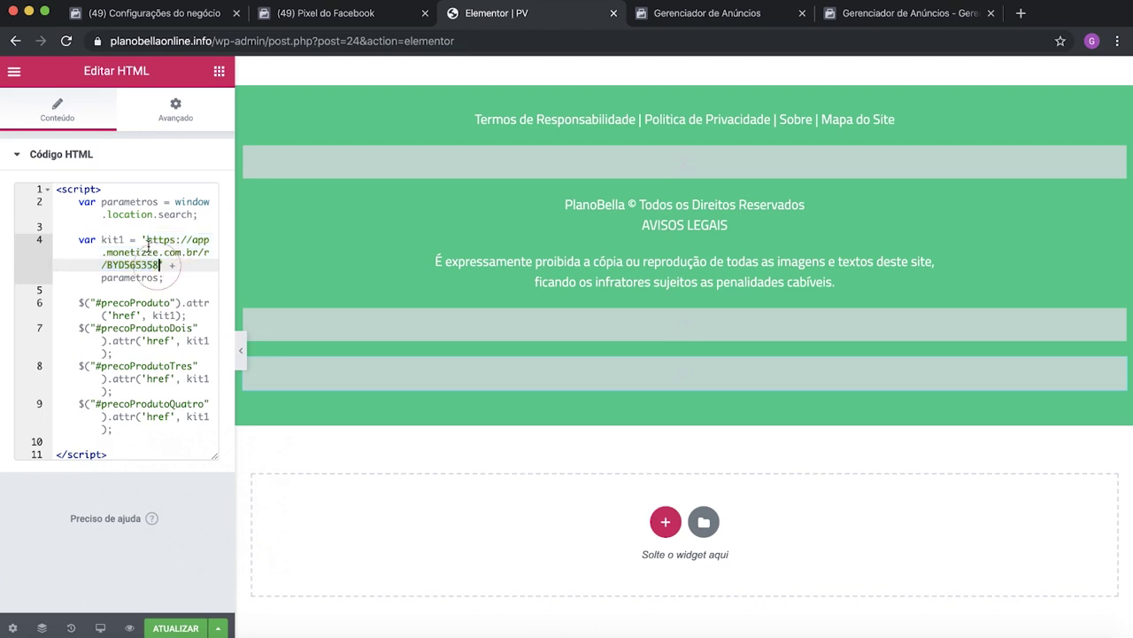
drag(147, 240, 160, 264)
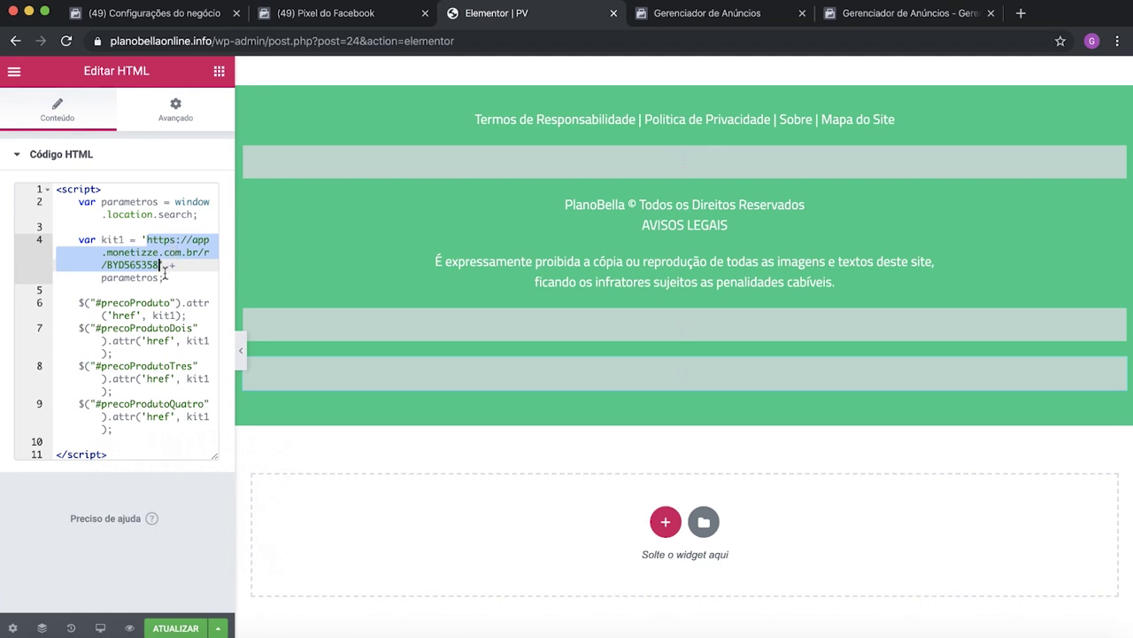
click(159, 265)
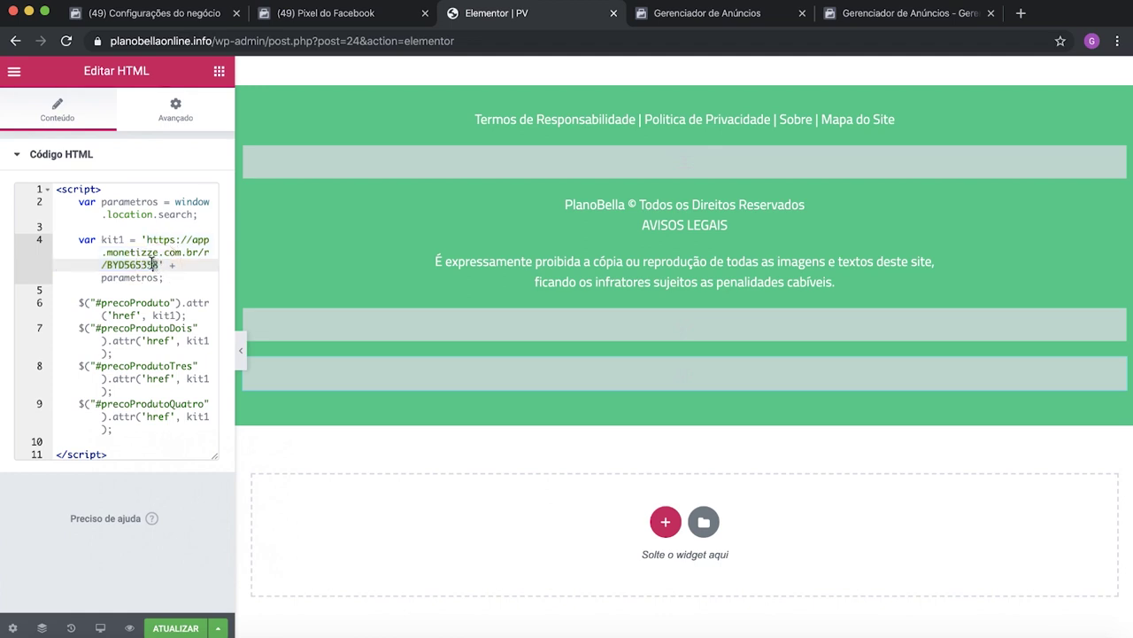
drag(160, 265, 147, 240)
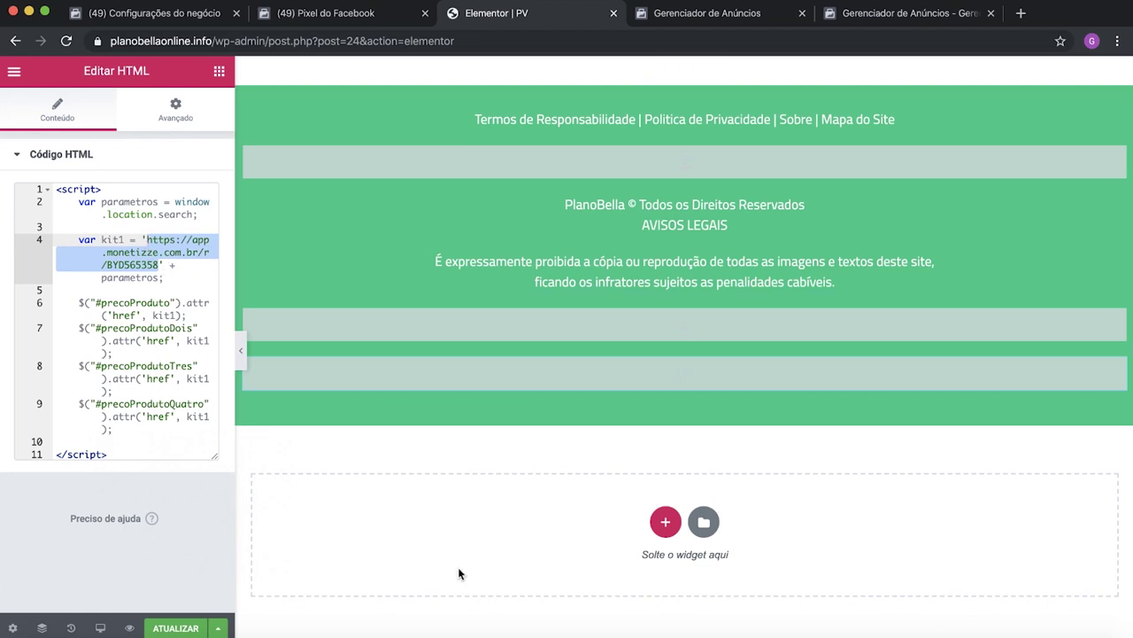
key(ctrl+v)
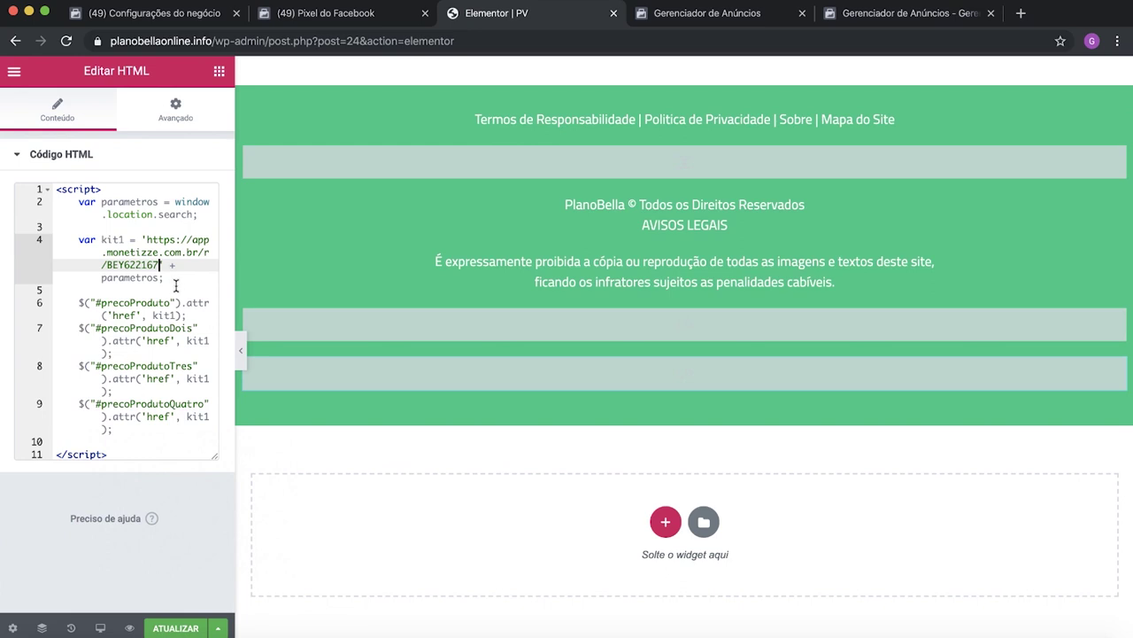
drag(159, 266, 144, 239)
click(159, 265)
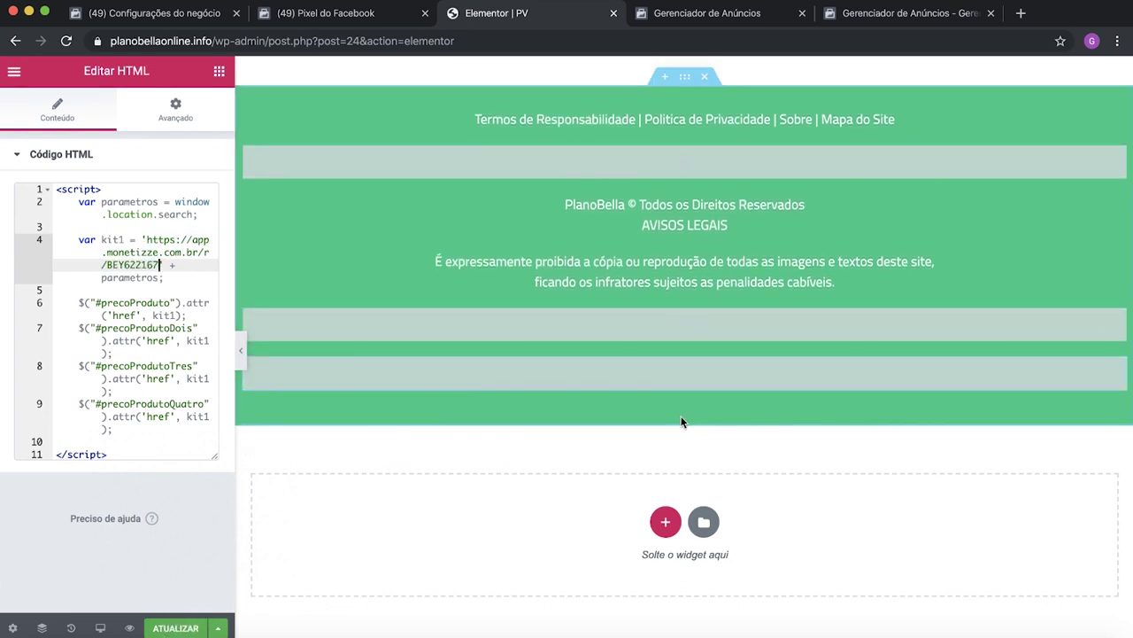
Step: Save the landing page with ATUALIZAR
scroll(681, 421, up, 2)
scroll(682, 421, up, 3)
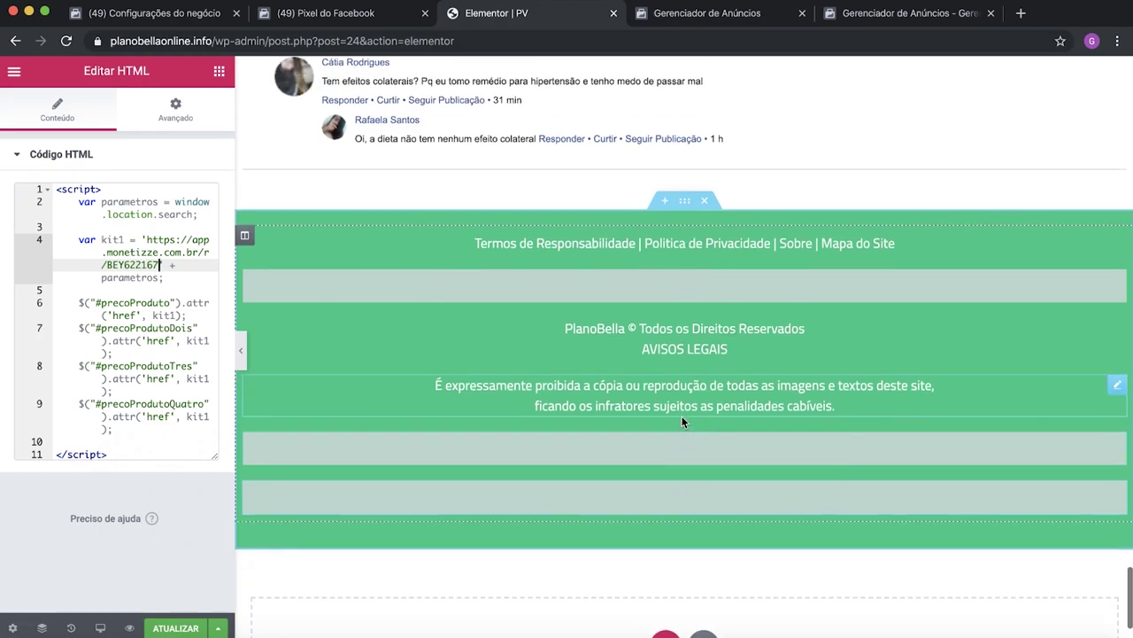
scroll(682, 421, up, 4)
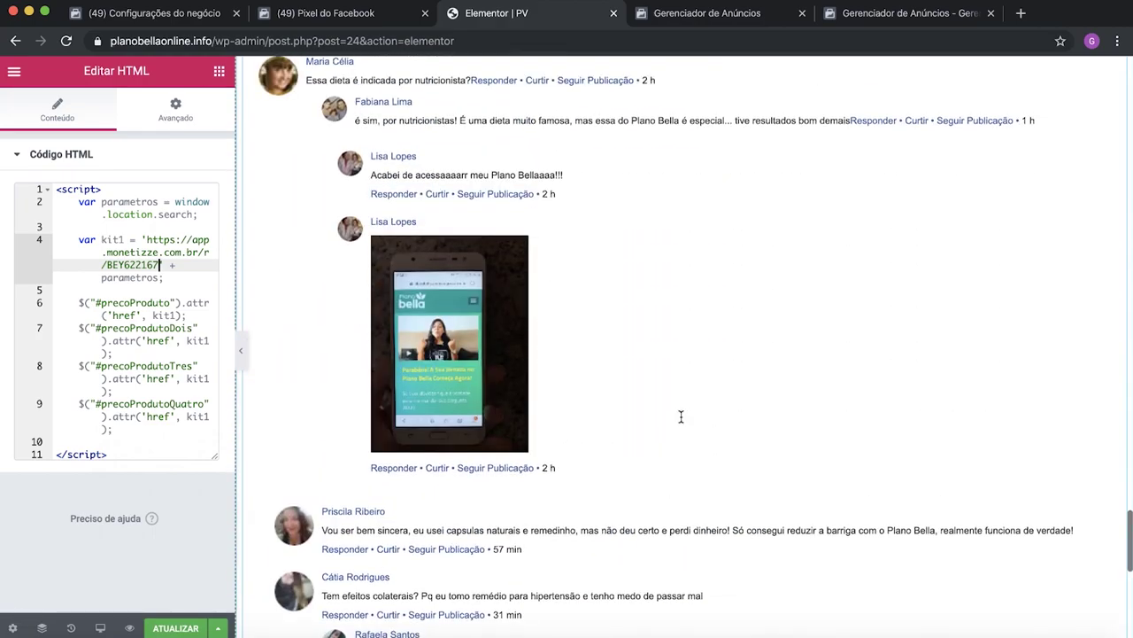
scroll(681, 423, up, 15)
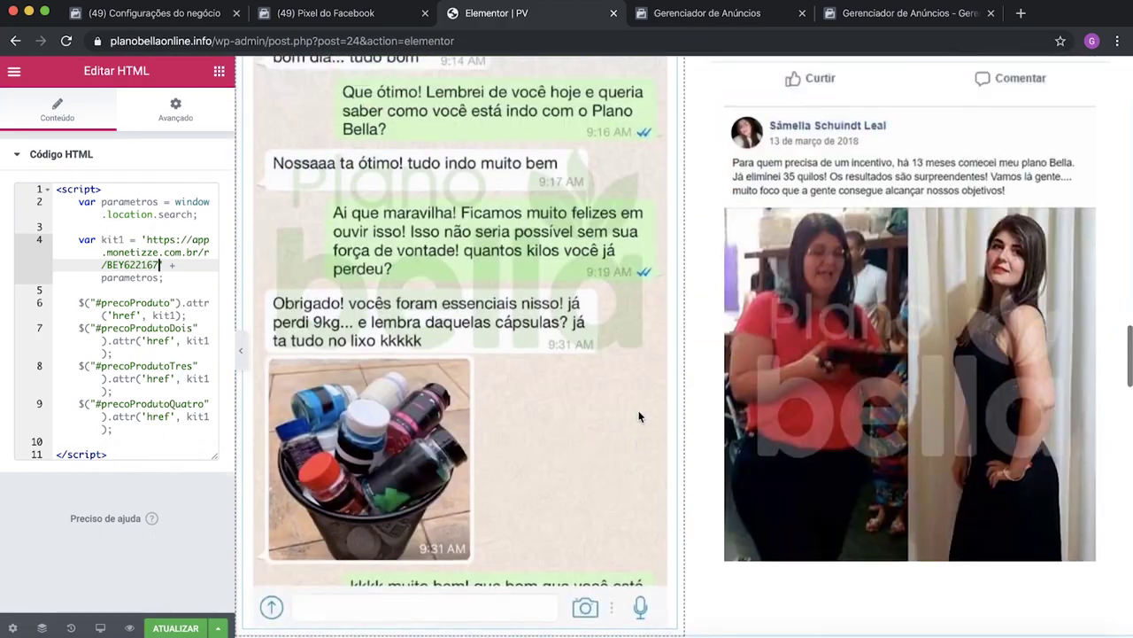
scroll(641, 417, up, 10)
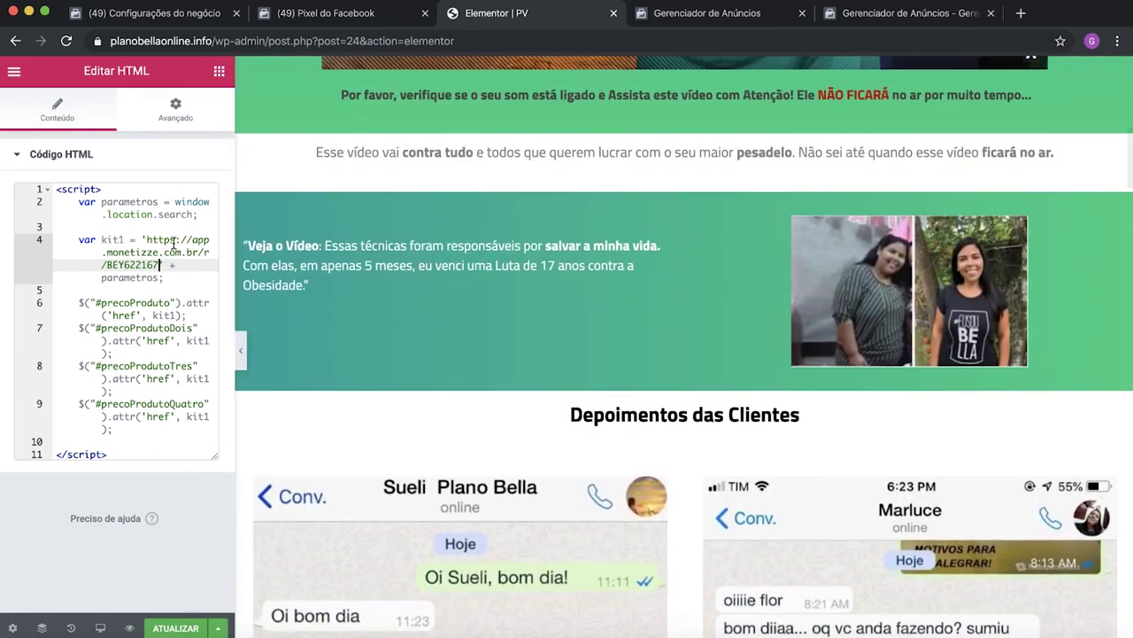
click(171, 626)
Step: View EY622167's click and sales figures in Monetizze, then go back to Elementor
click(177, 624)
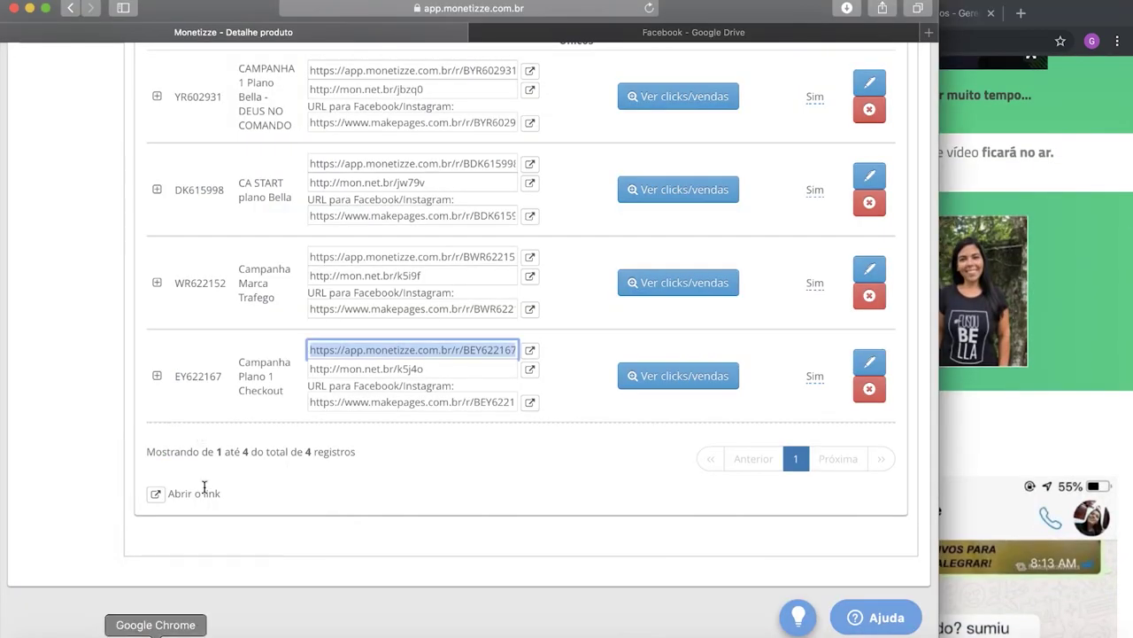
click(699, 377)
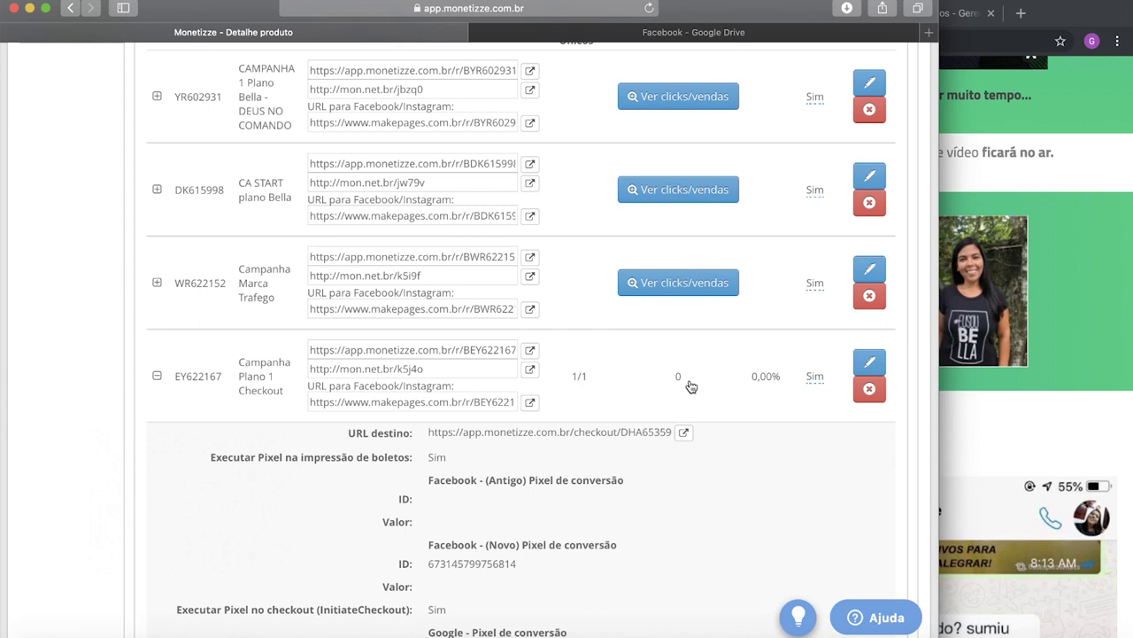
click(605, 386)
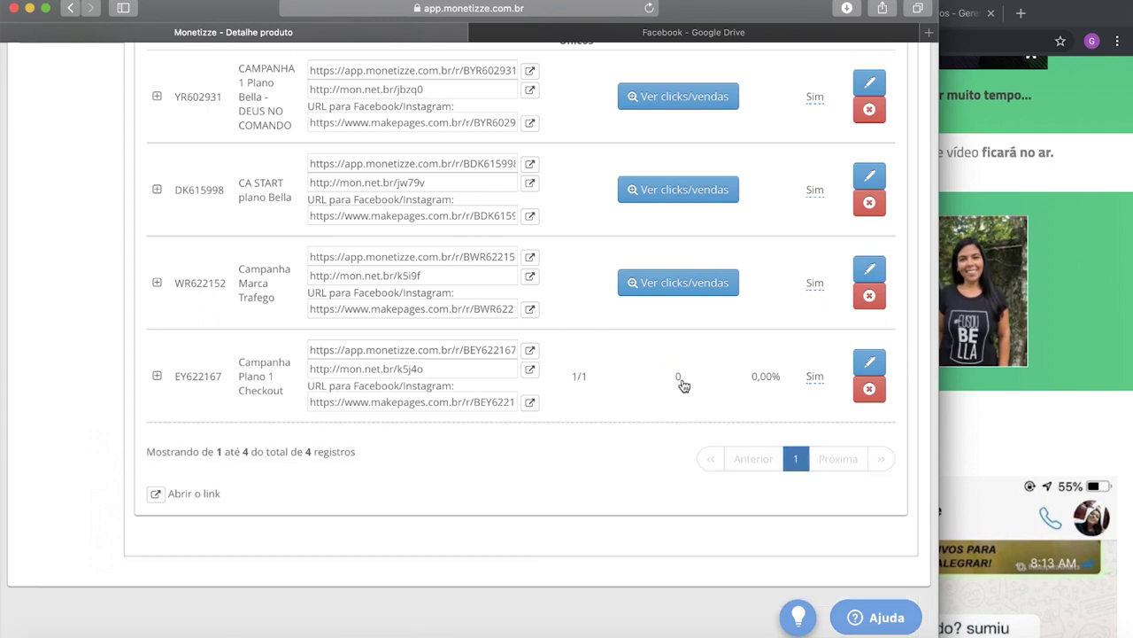
click(157, 630)
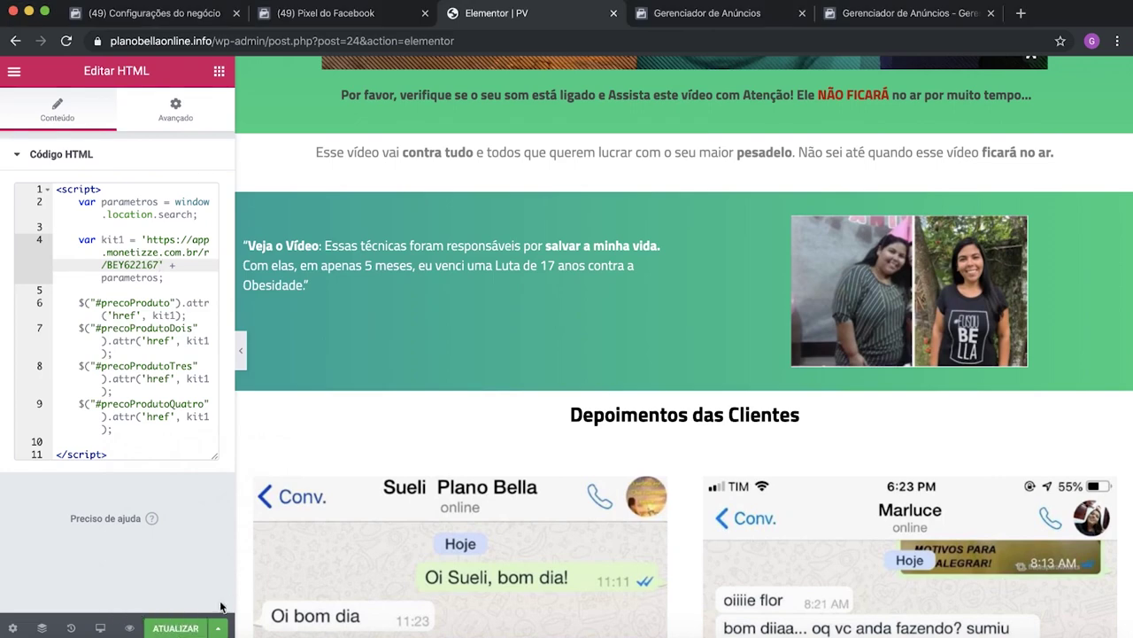
Step: Save the PV landing page again with ATUALIZAR
click(177, 628)
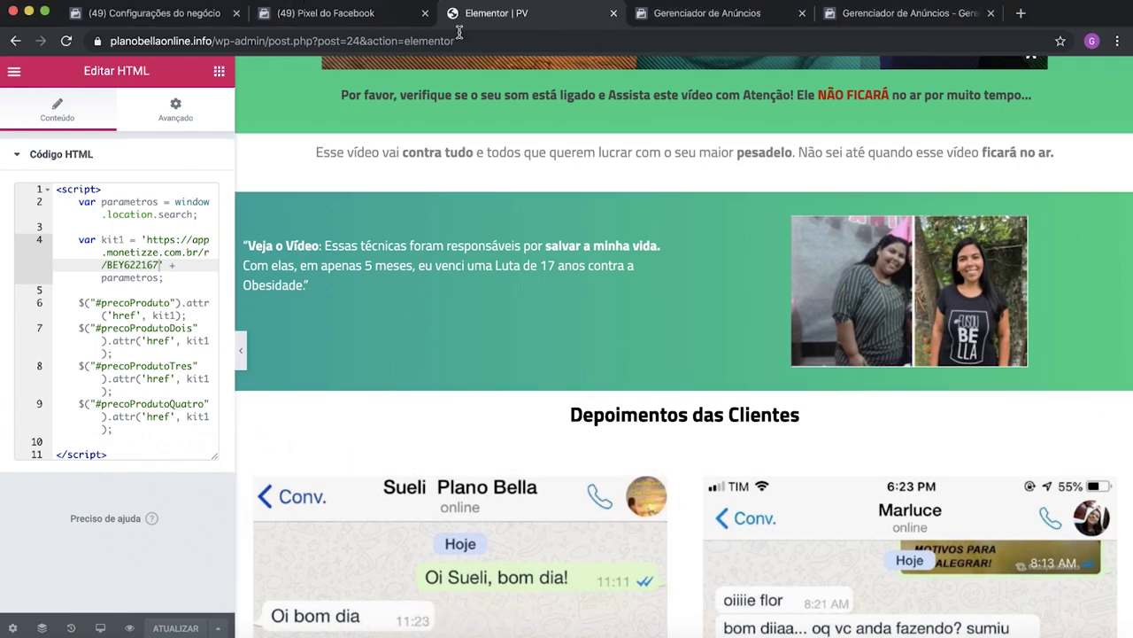
scroll(496, 343, up, 5)
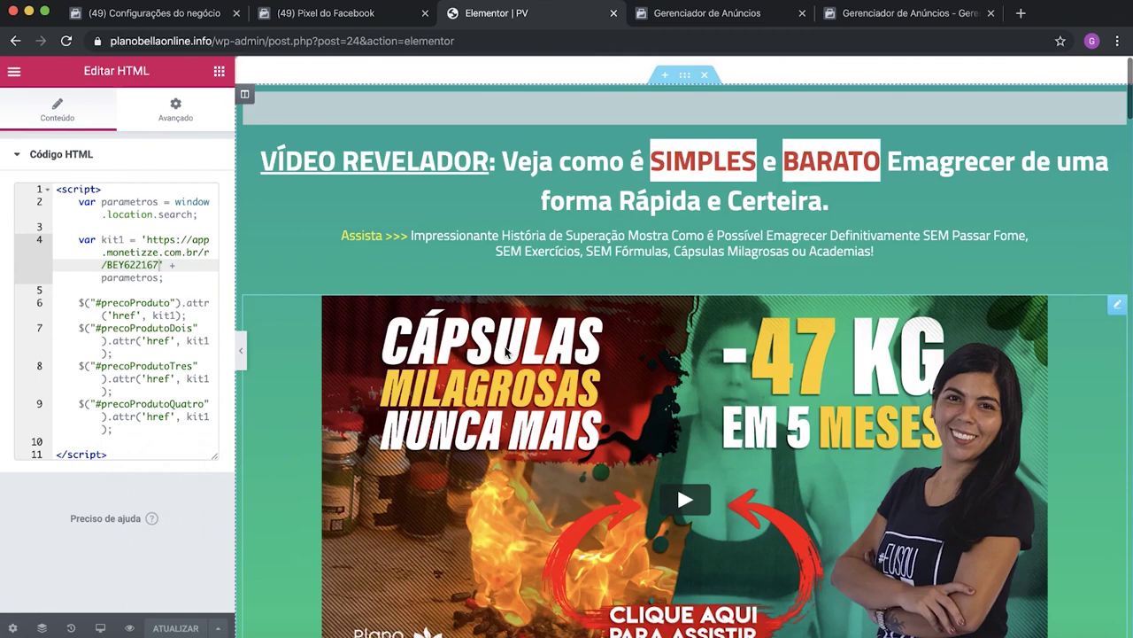
scroll(496, 340, down, 5)
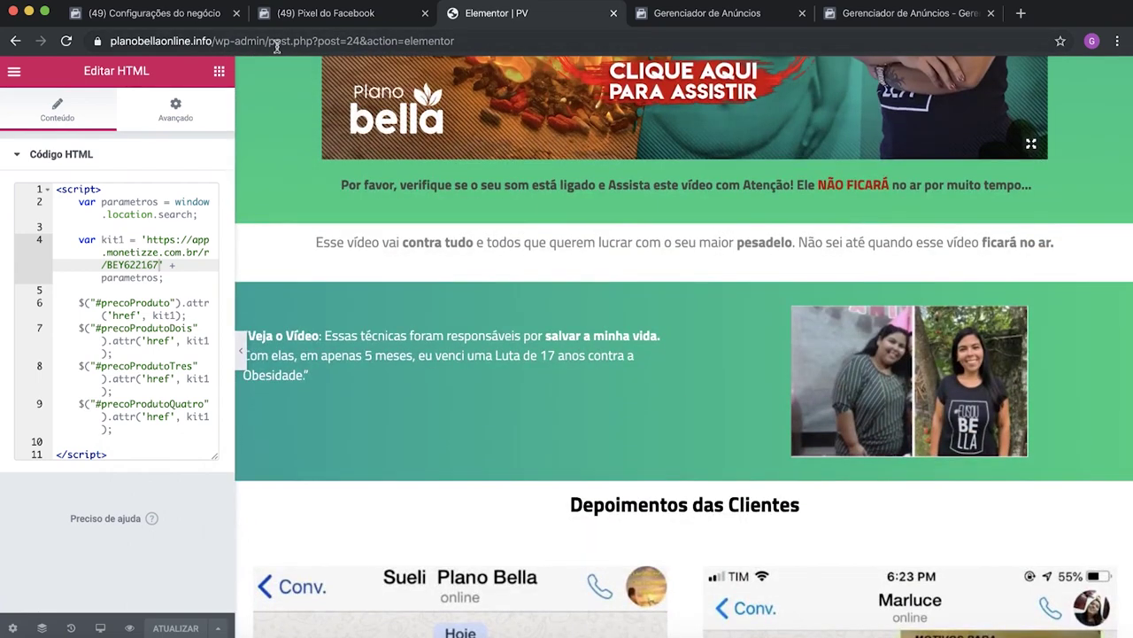
Step: Trim the address back to wp-admin and go to the WordPress Páginas list
drag(267, 44, 594, 48)
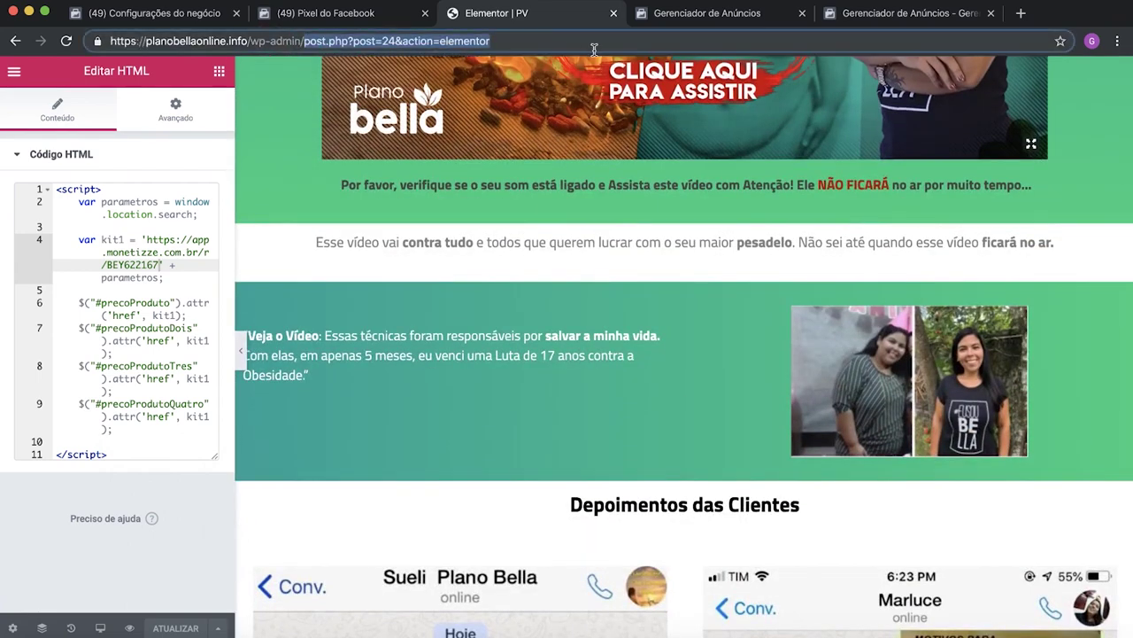
key(BackSpace)
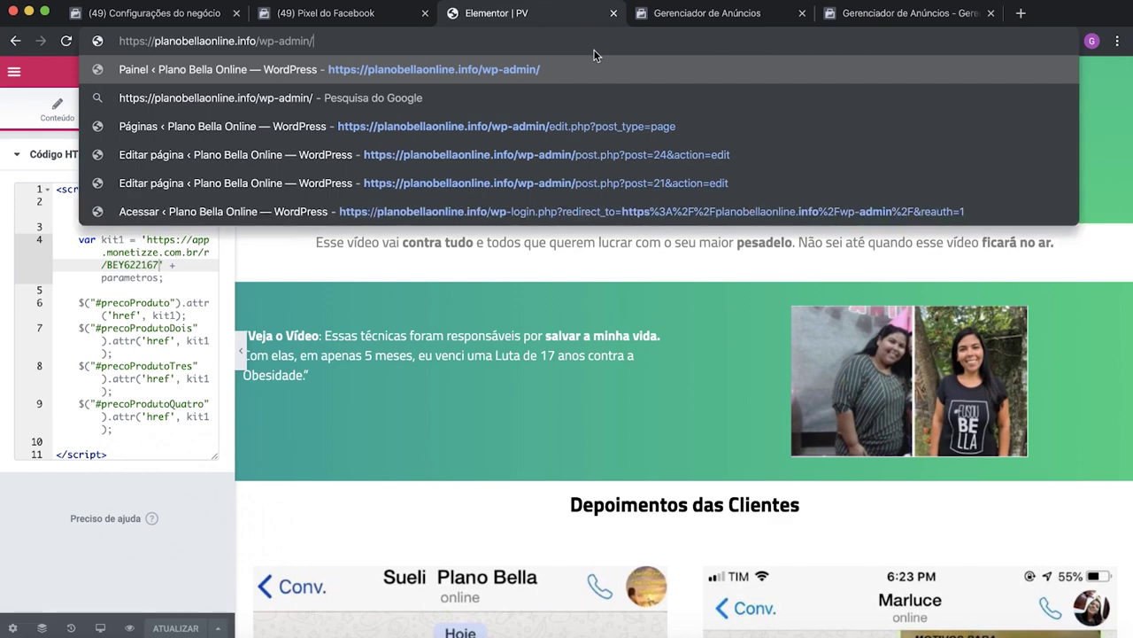
click(530, 126)
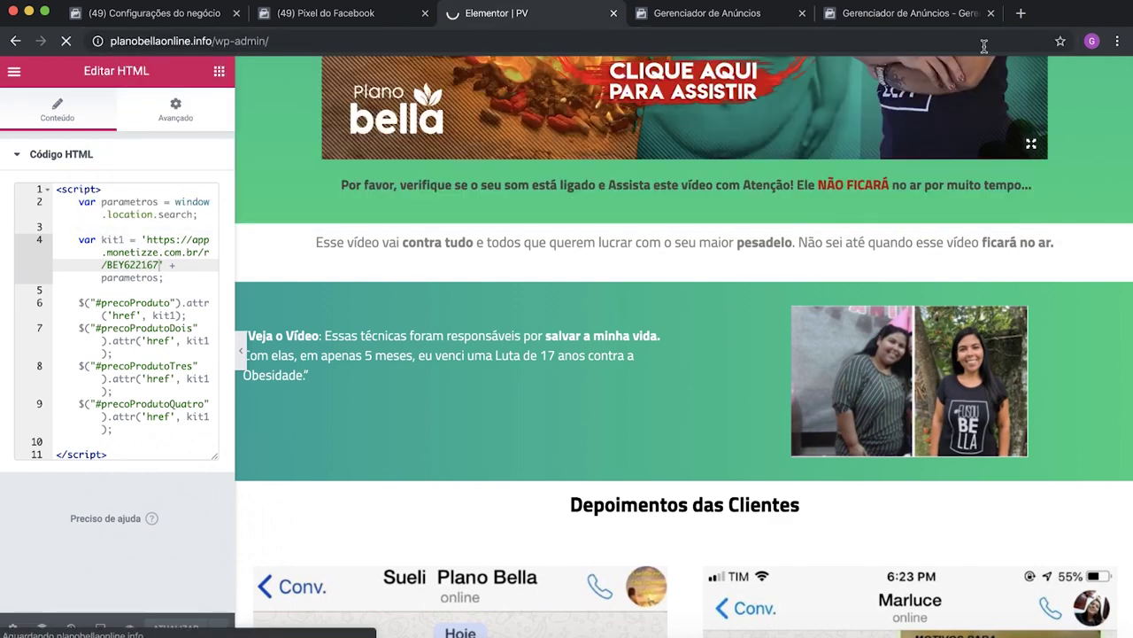
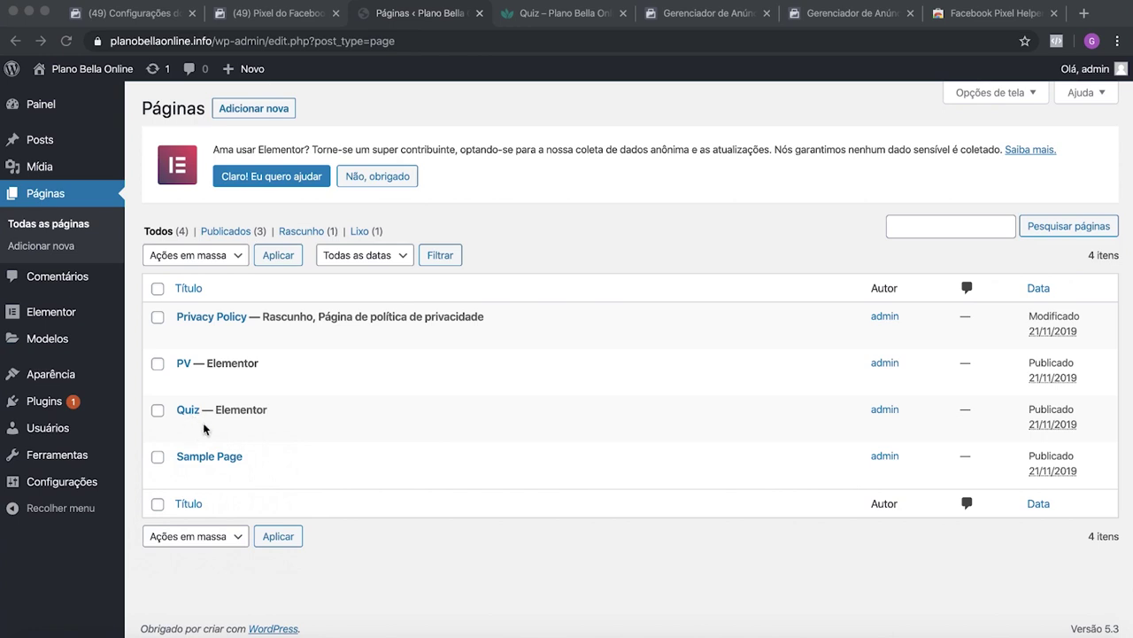
Step: Bring the browser forward and show the 'Quiz – Plano Bella Online' preview at Questão 1
click(194, 425)
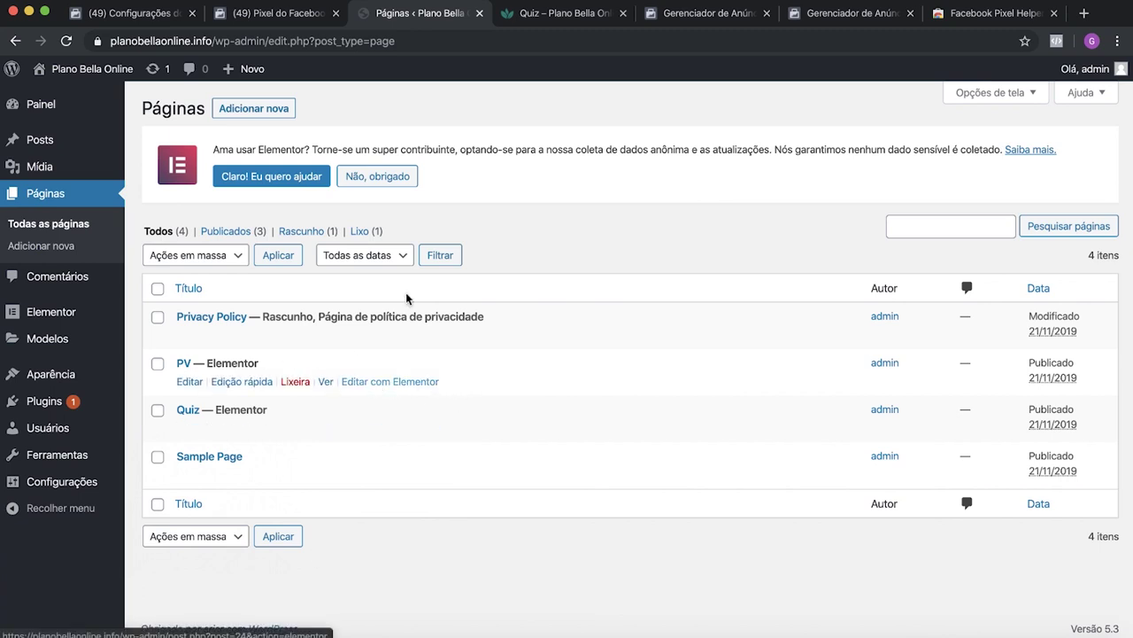
click(554, 14)
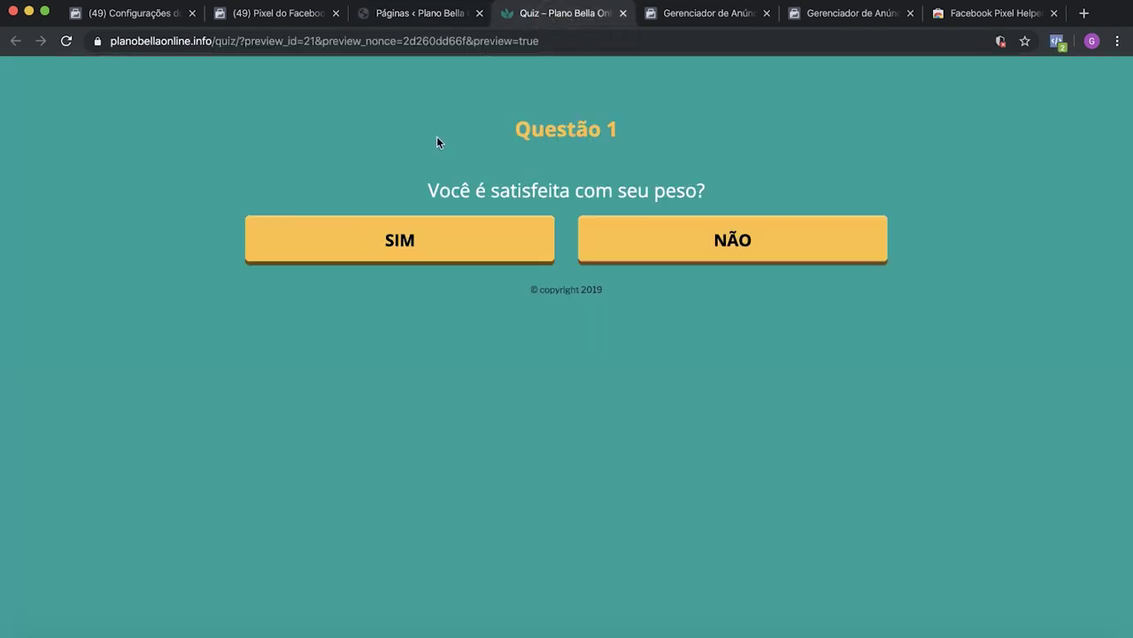
Step: Check with Pixel Helper that the quiz page fires PageView
click(418, 228)
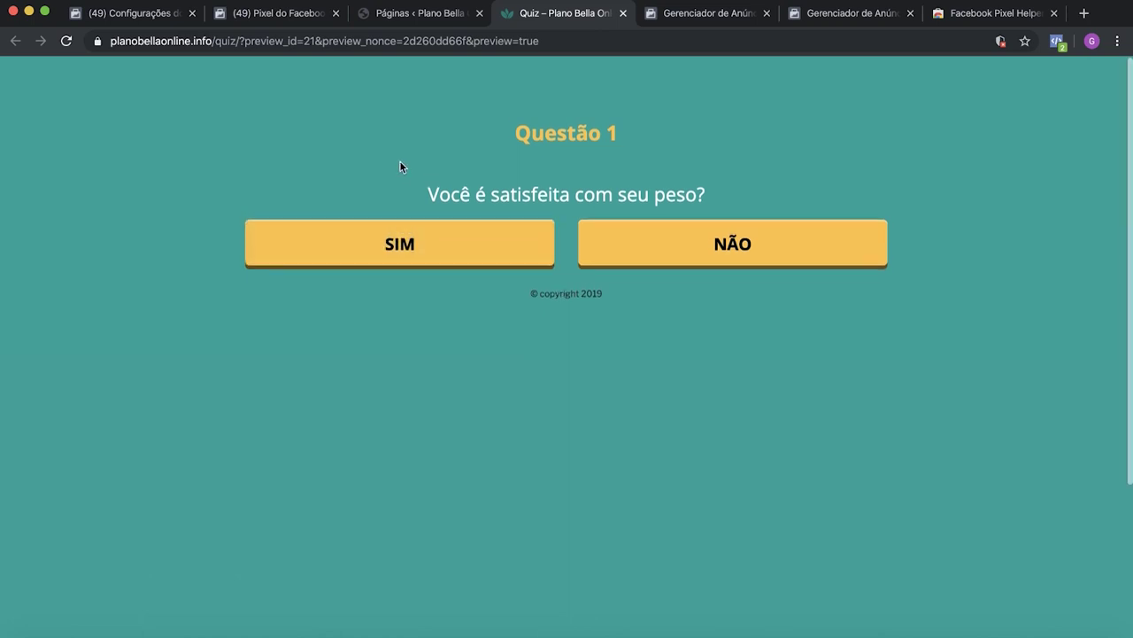
click(1061, 46)
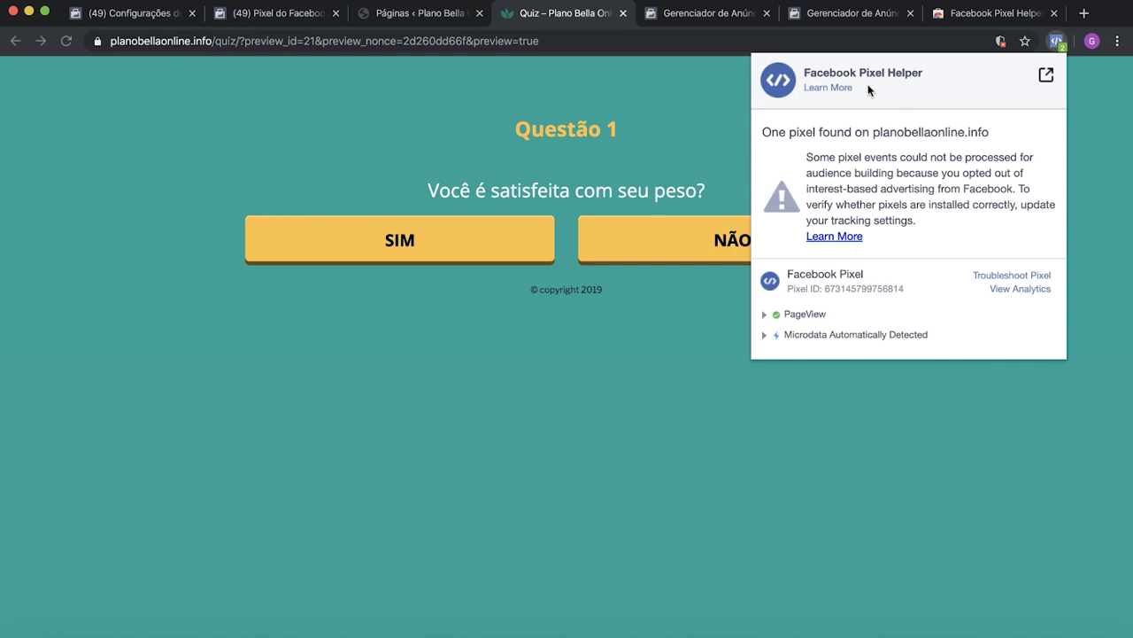
drag(802, 78, 950, 81)
click(949, 81)
click(397, 326)
Step: Answer SIM to questions 1–4 and accept the conditions with EU CONCORDO!
click(398, 245)
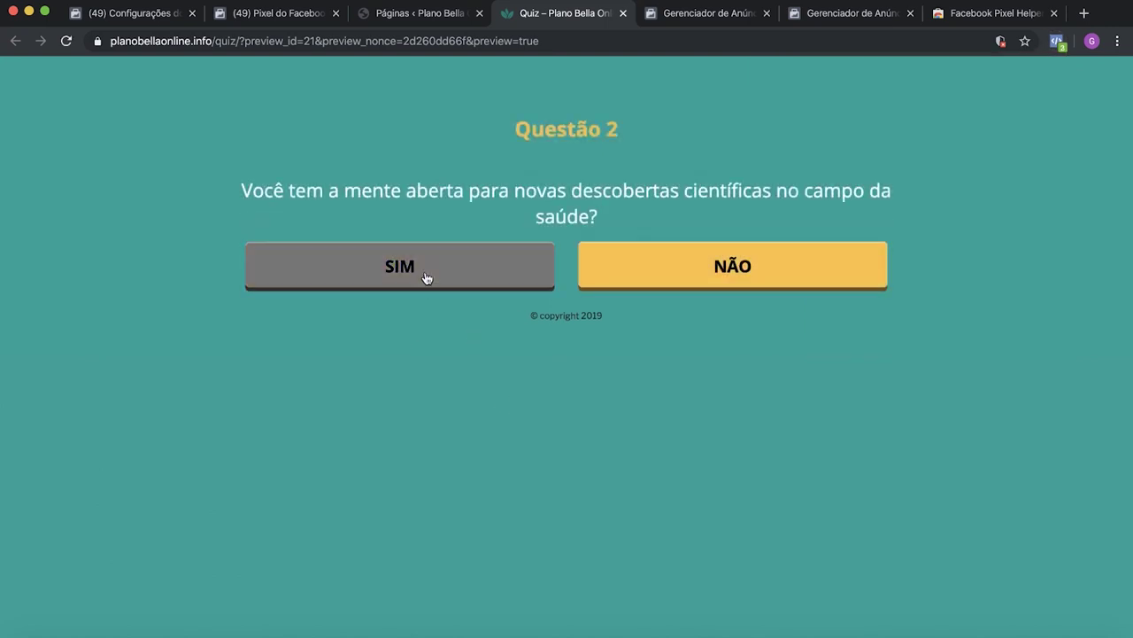
click(427, 278)
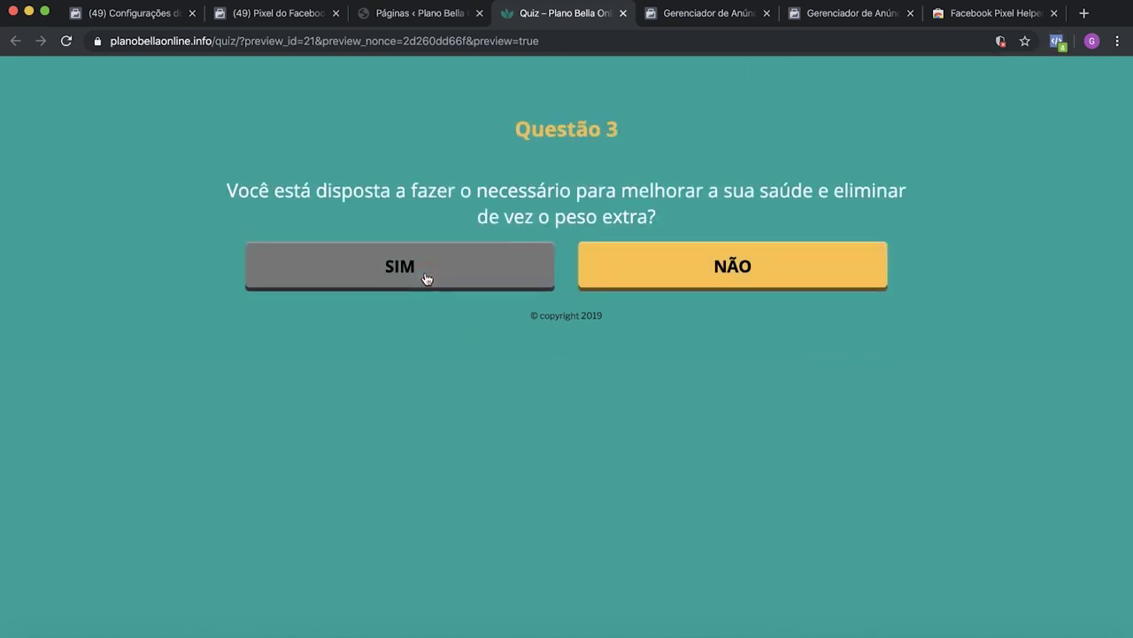
click(427, 278)
click(432, 301)
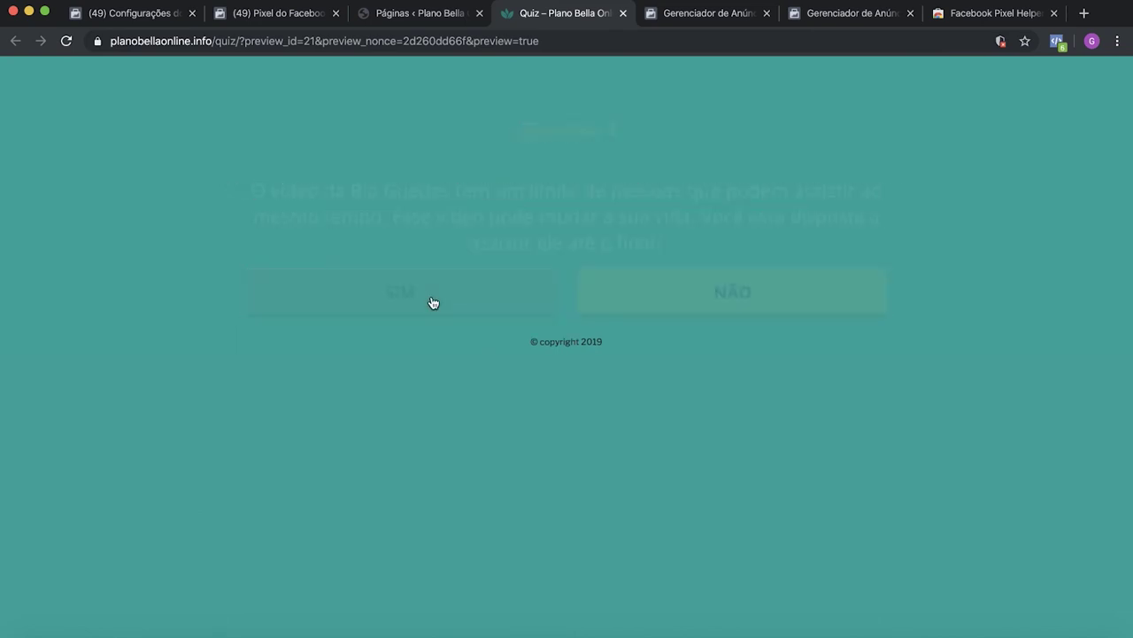
click(559, 523)
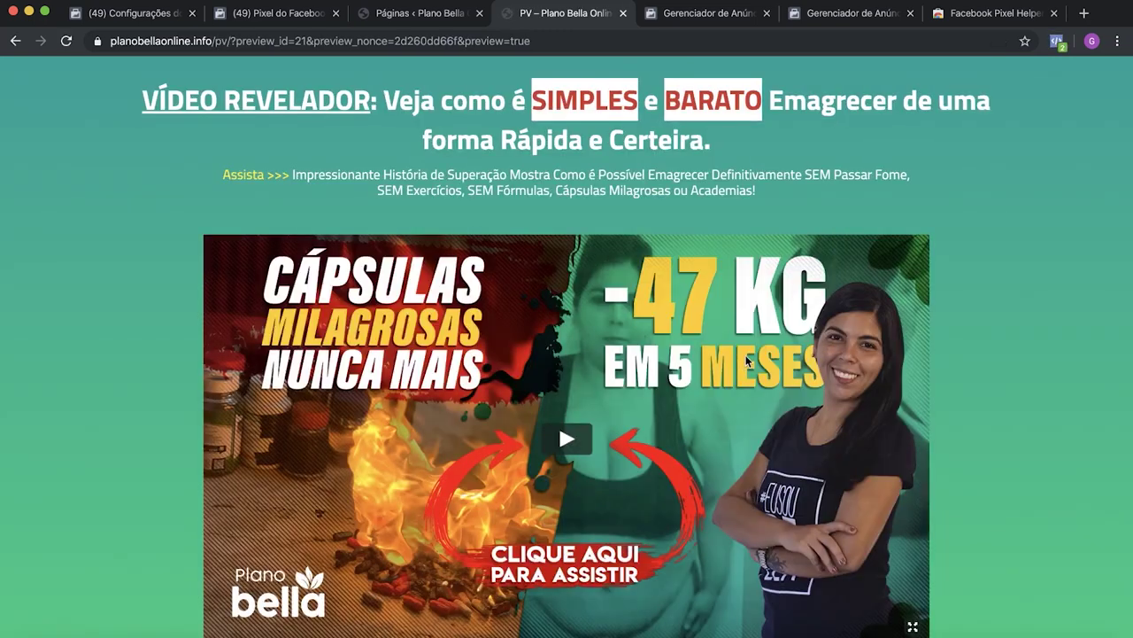
Step: Verify the PV sales page's pixel events, scroll through it, and continue via 'SIM, Eu Quero Emagrecer'
click(1055, 42)
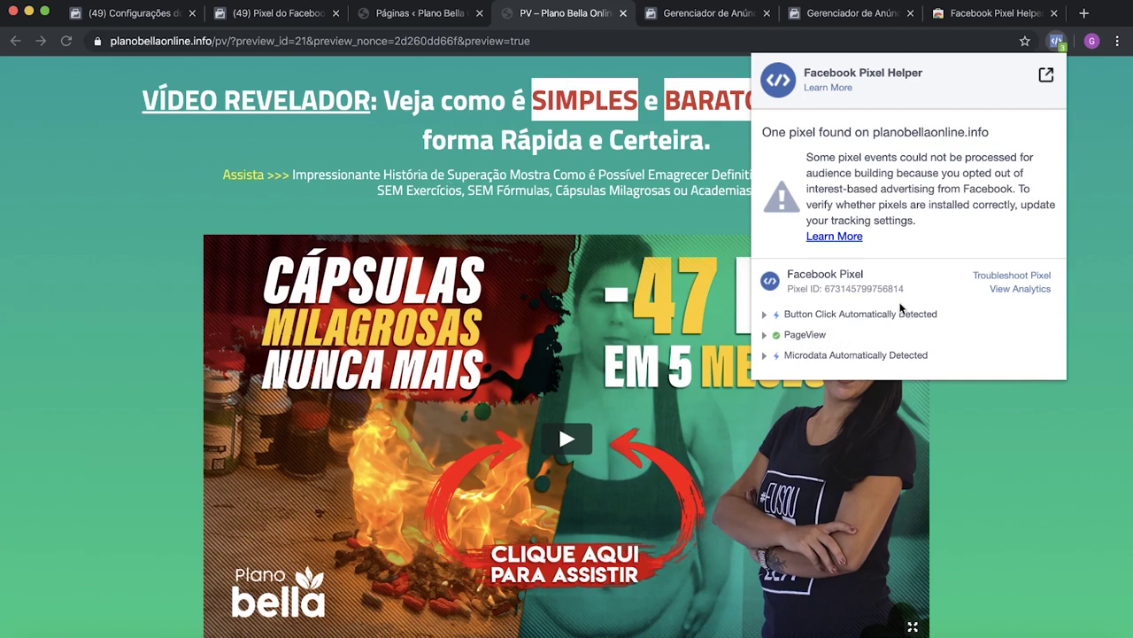
click(606, 217)
scroll(605, 217, down, 20)
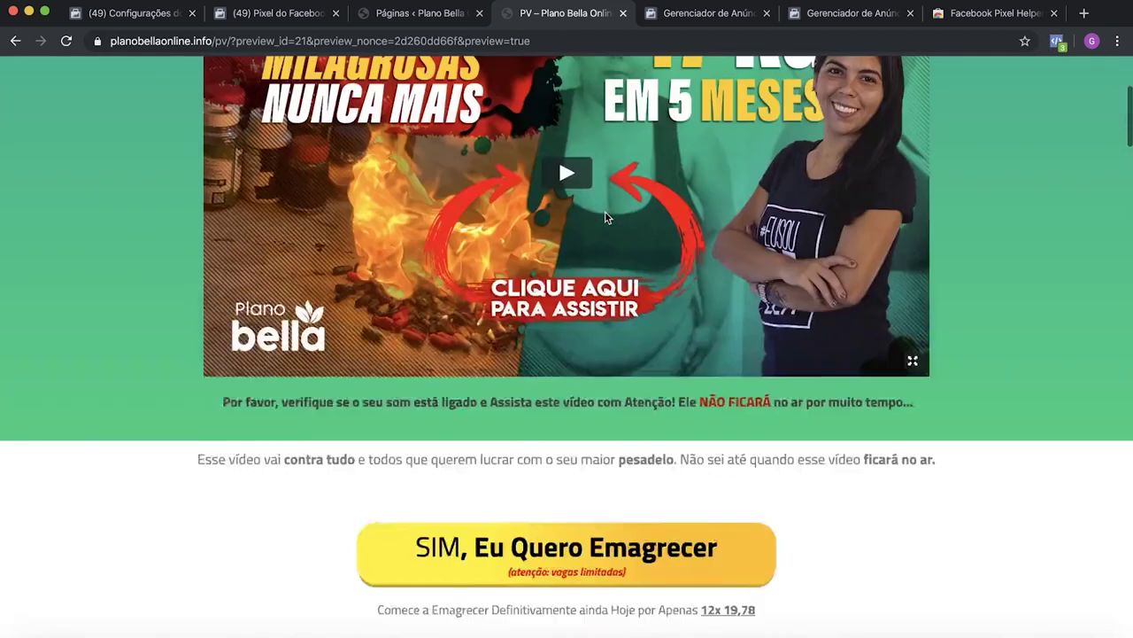
scroll(605, 217, down, 20)
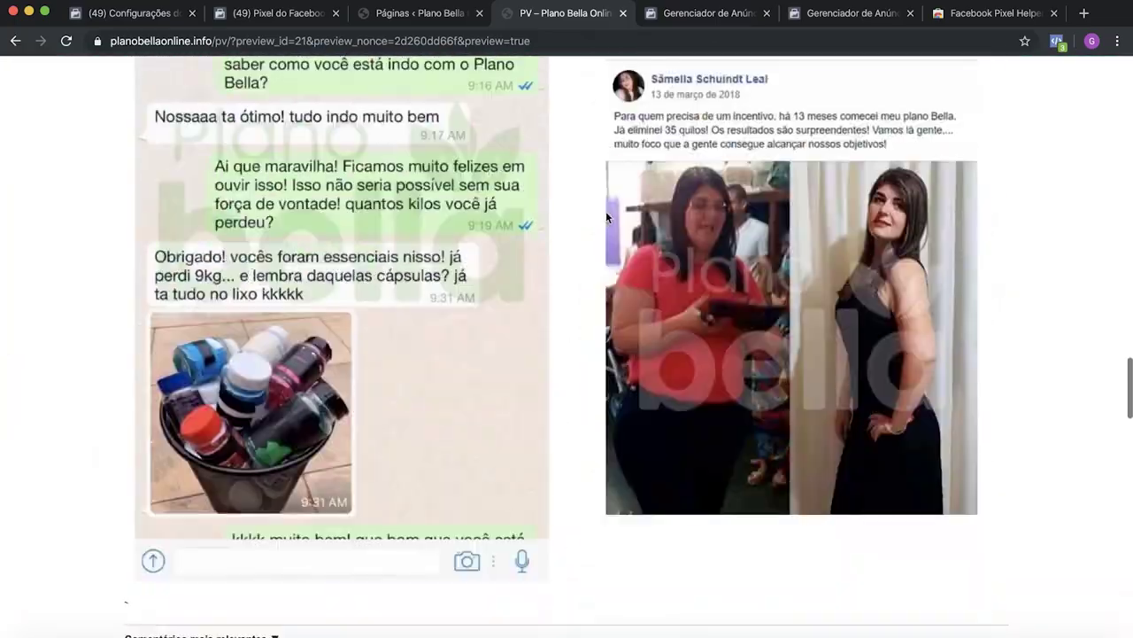
scroll(608, 219, down, 5)
scroll(608, 219, up, 20)
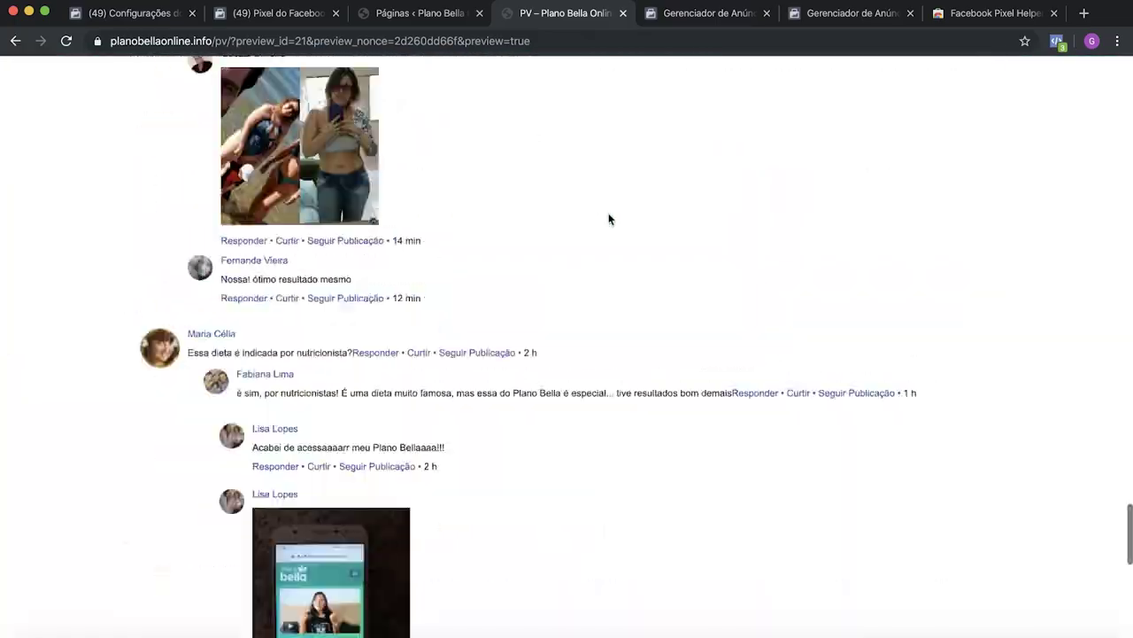
scroll(609, 219, up, 20)
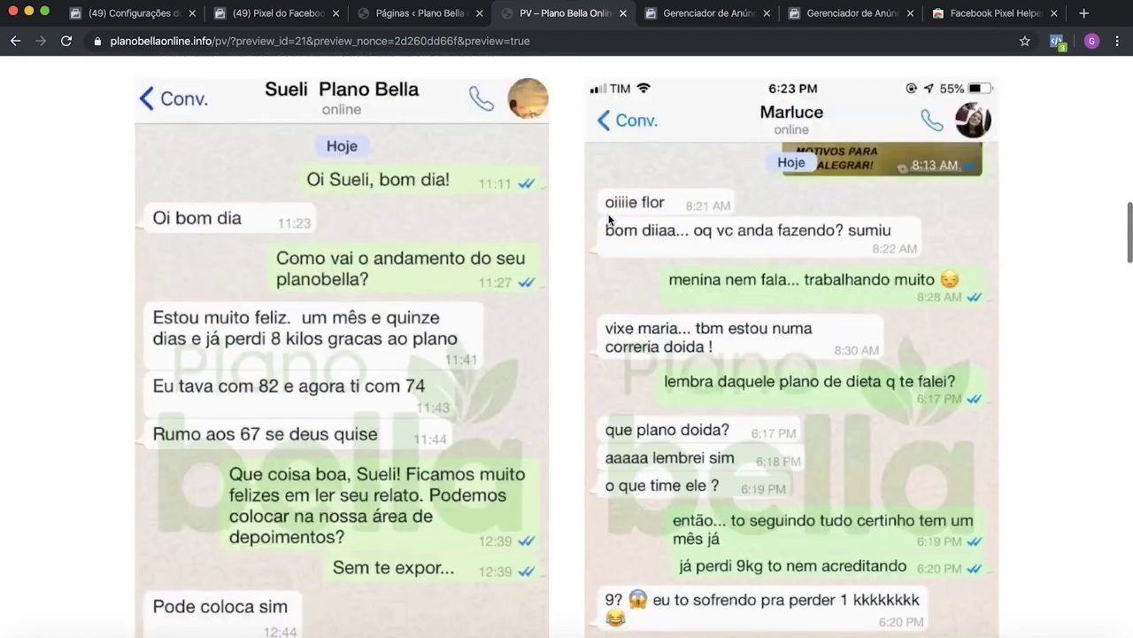
scroll(609, 221, up, 2)
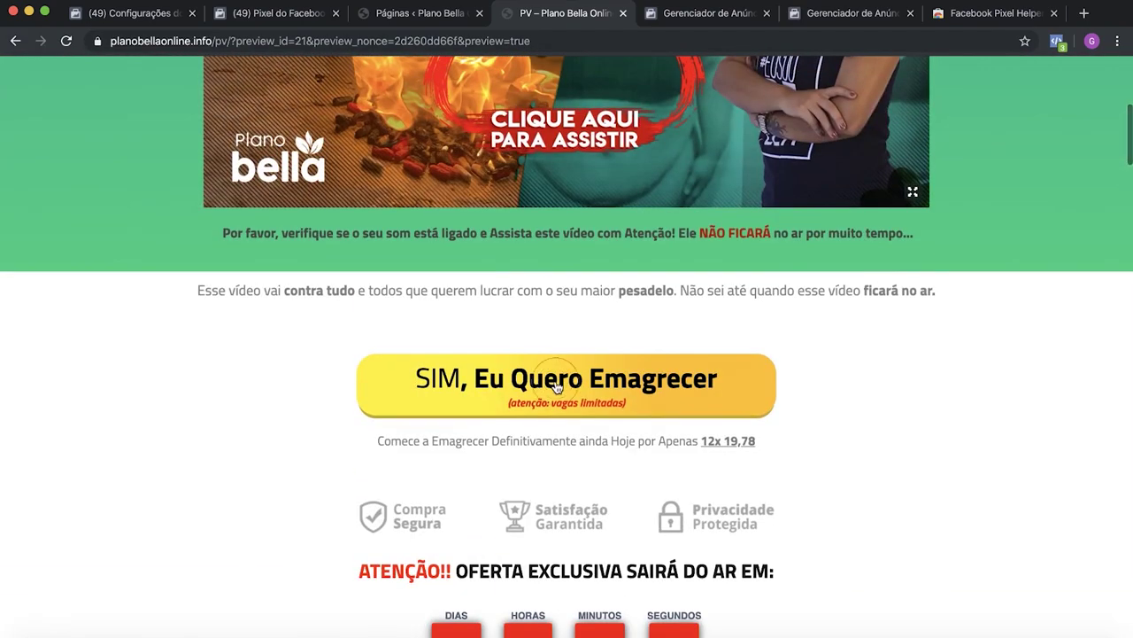
click(560, 382)
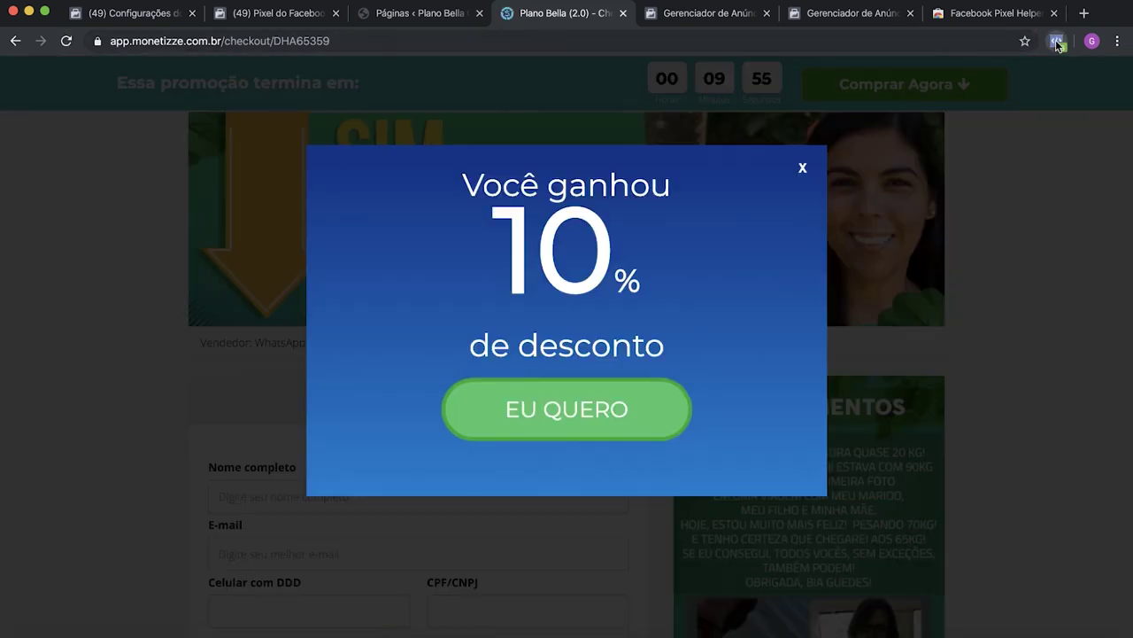
Step: Confirm both checkout pixels fire PageView and InitiateCheckout, close the 10% offer, and go back
click(1057, 42)
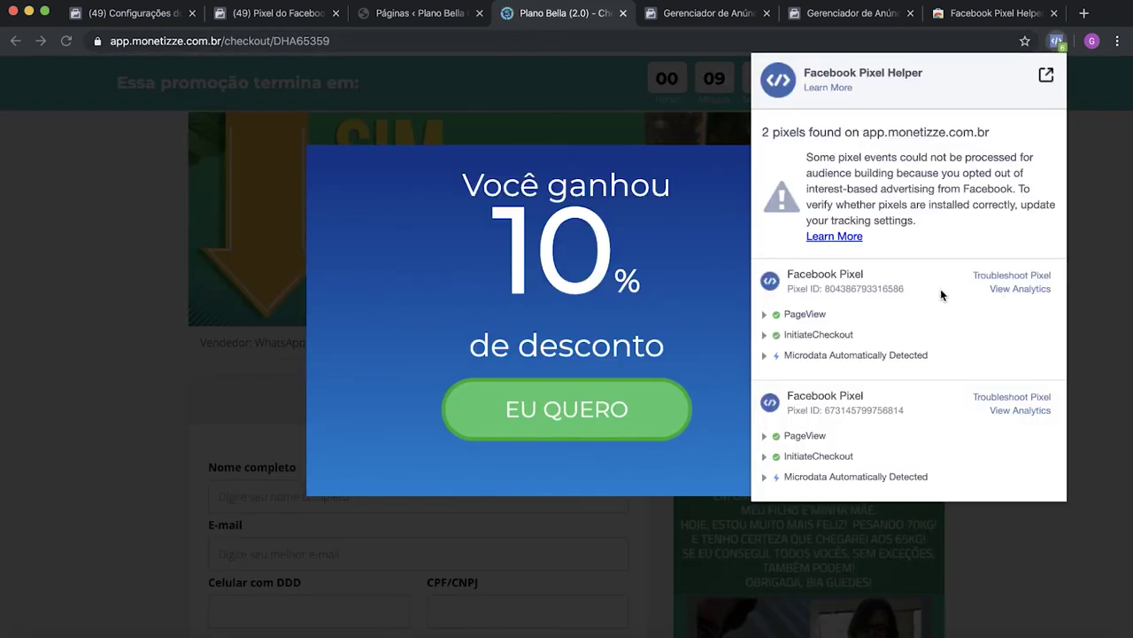
drag(902, 410, 820, 409)
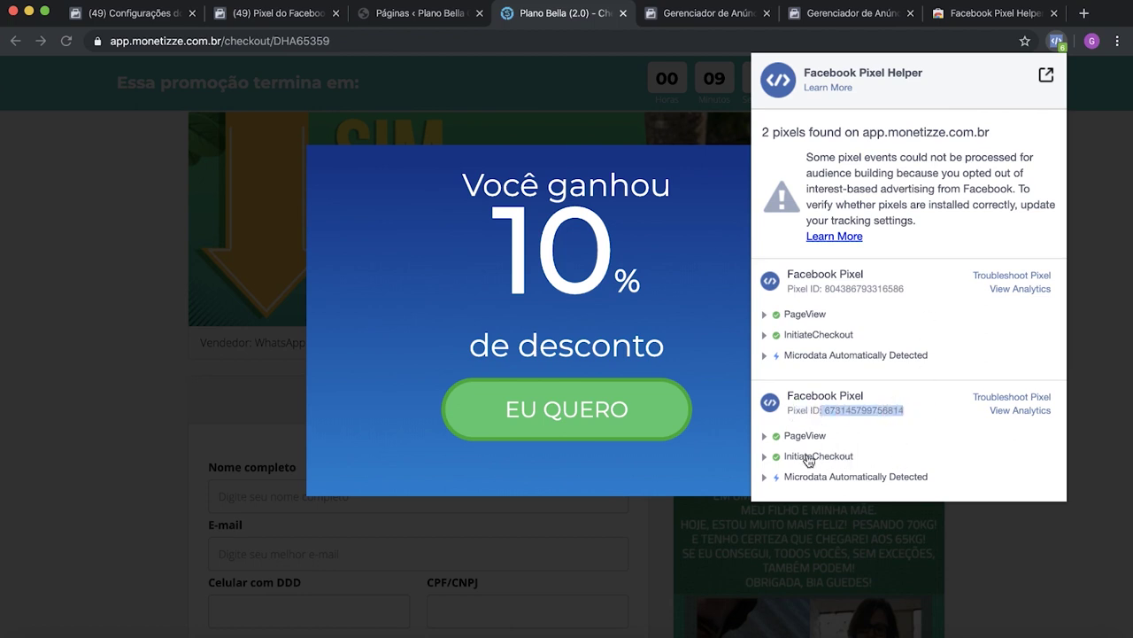
click(203, 307)
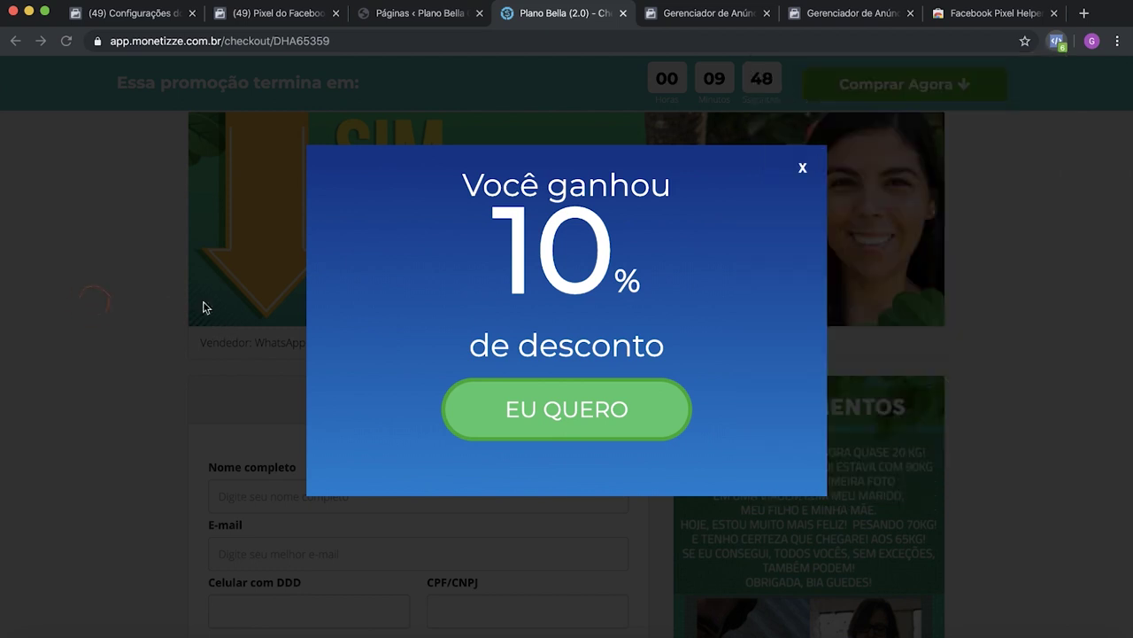
click(804, 169)
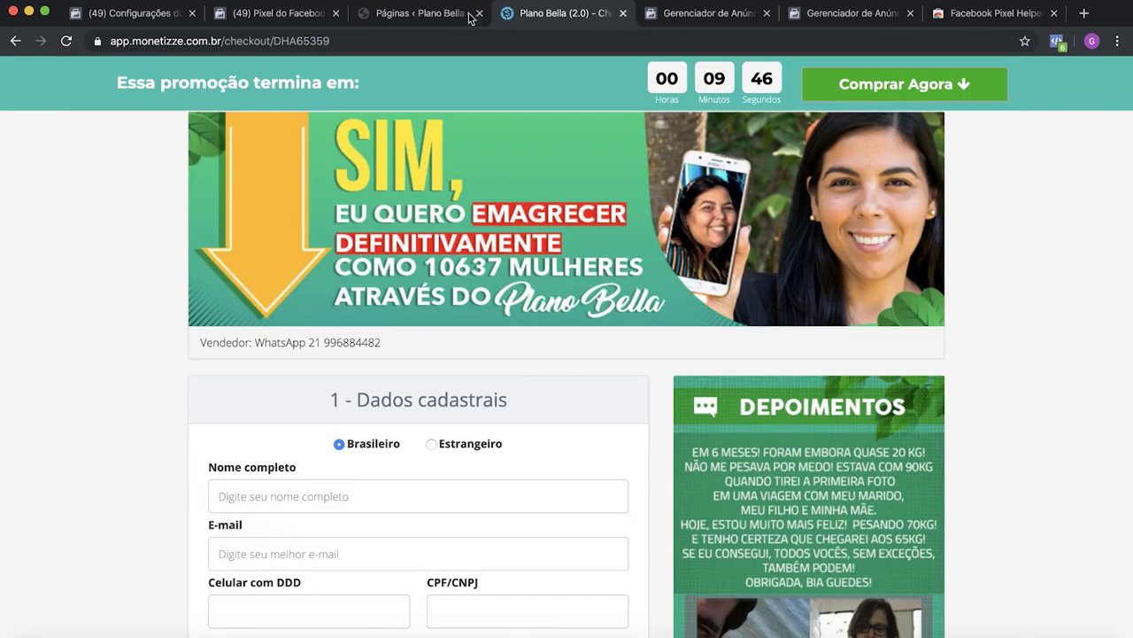
click(16, 40)
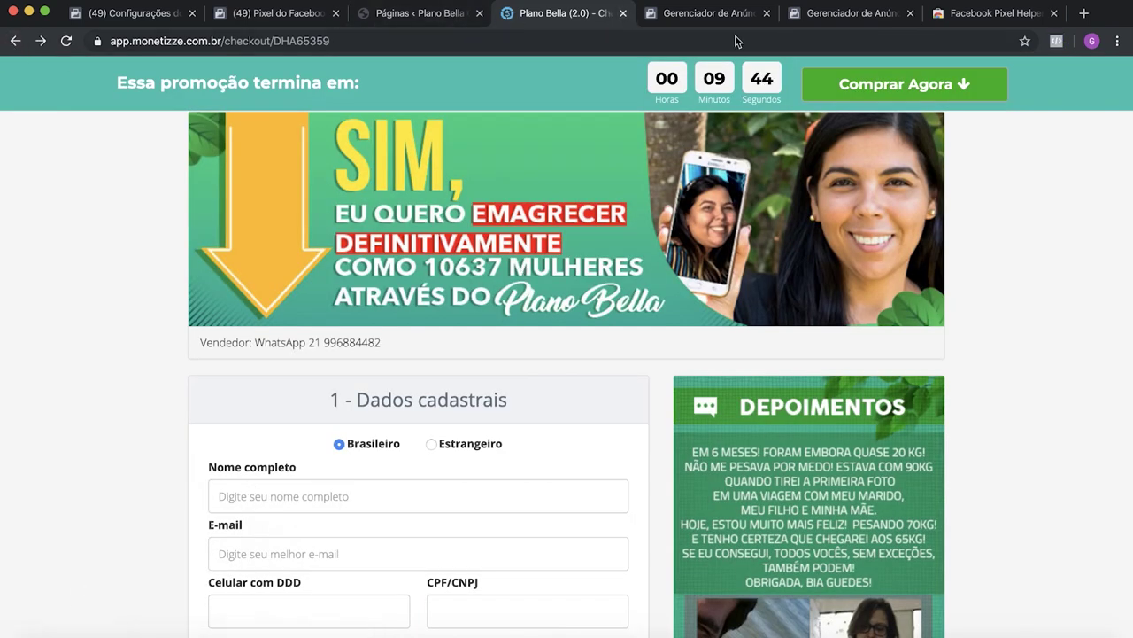
Step: Open the live Quiz page from the Páginas list in a new tab and select its URL
click(387, 10)
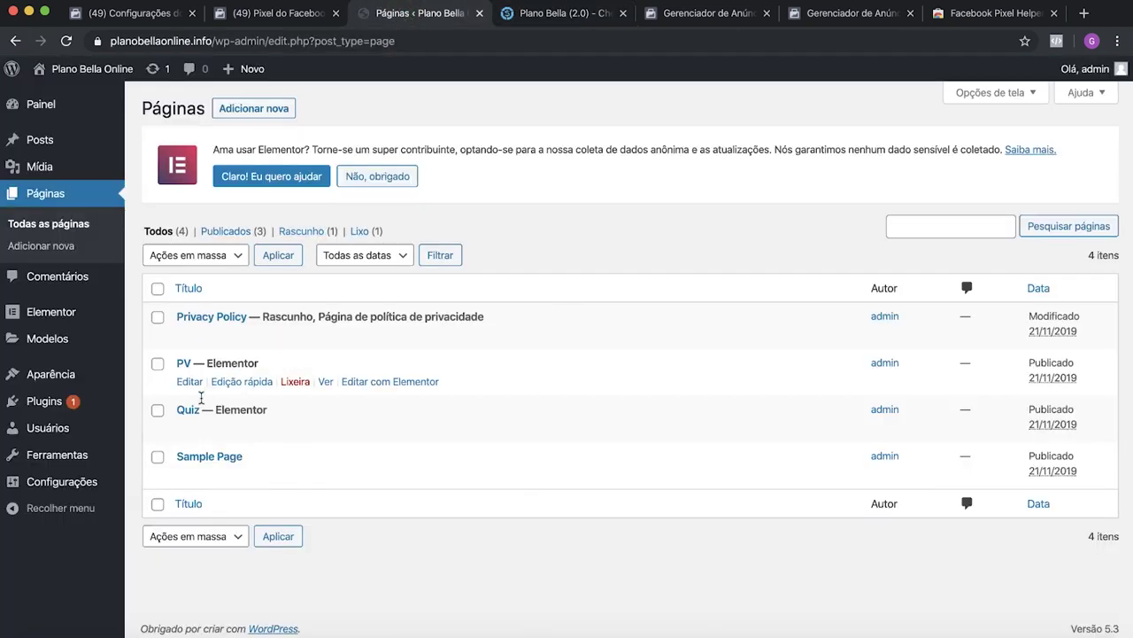
right_click(325, 428)
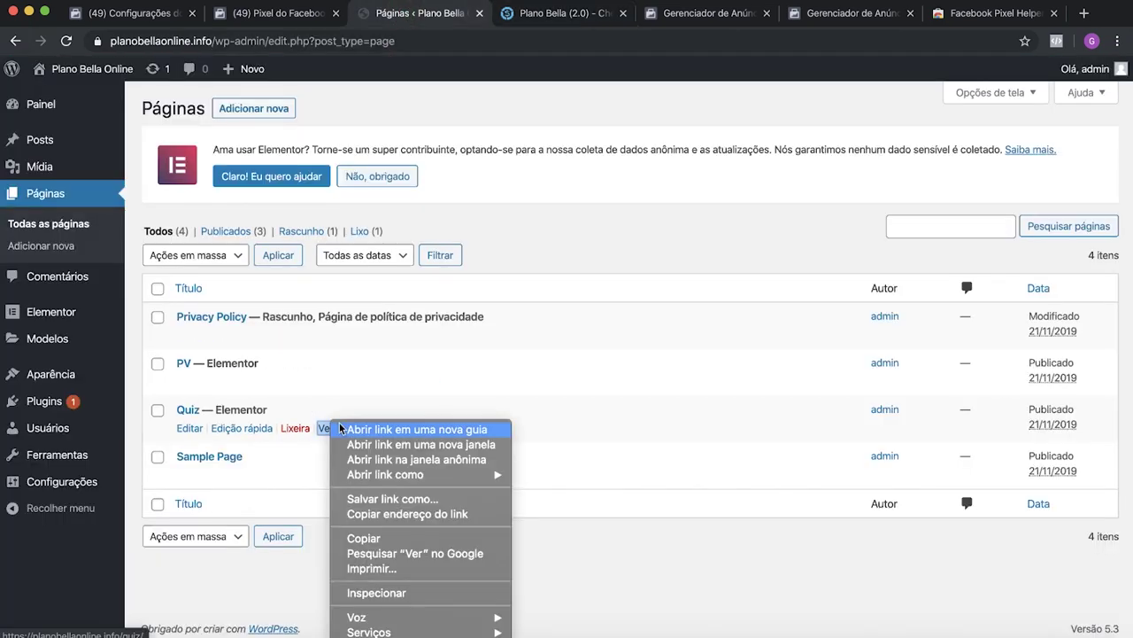
click(352, 430)
click(483, 14)
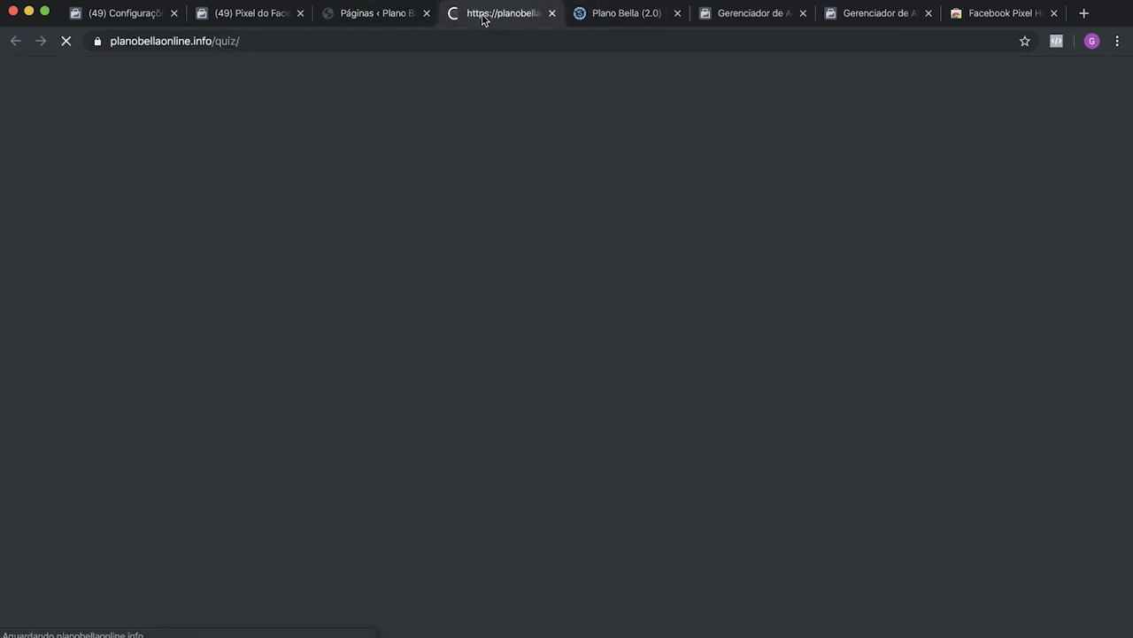
click(325, 44)
key(super+c)
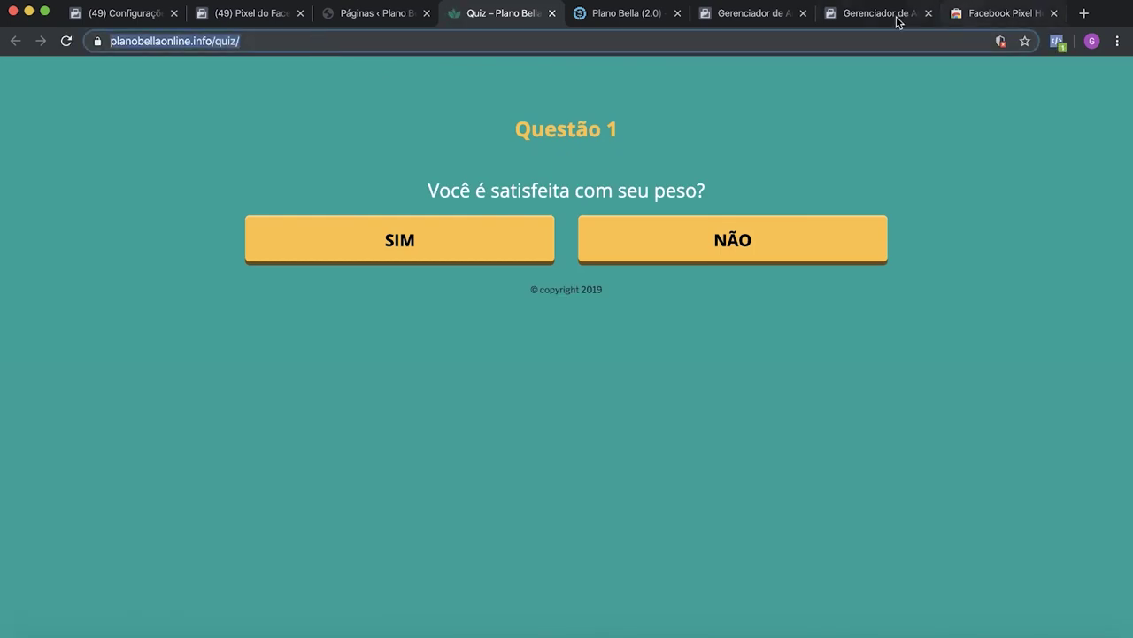
click(877, 16)
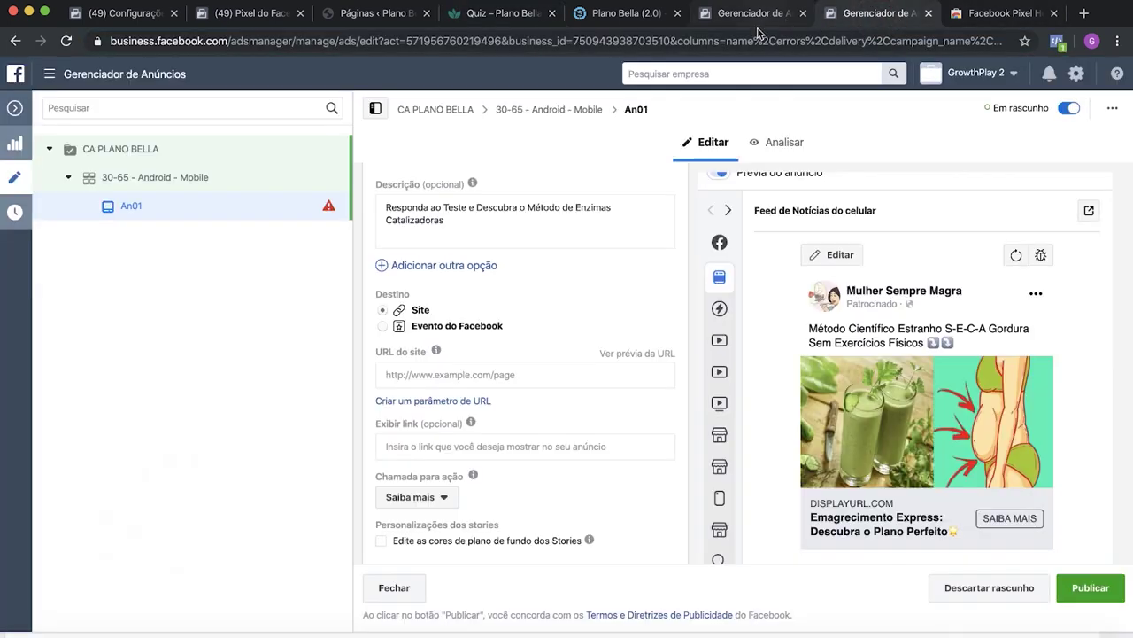
Step: Paste the quiz page address as the An01 ad's website URL
click(479, 376)
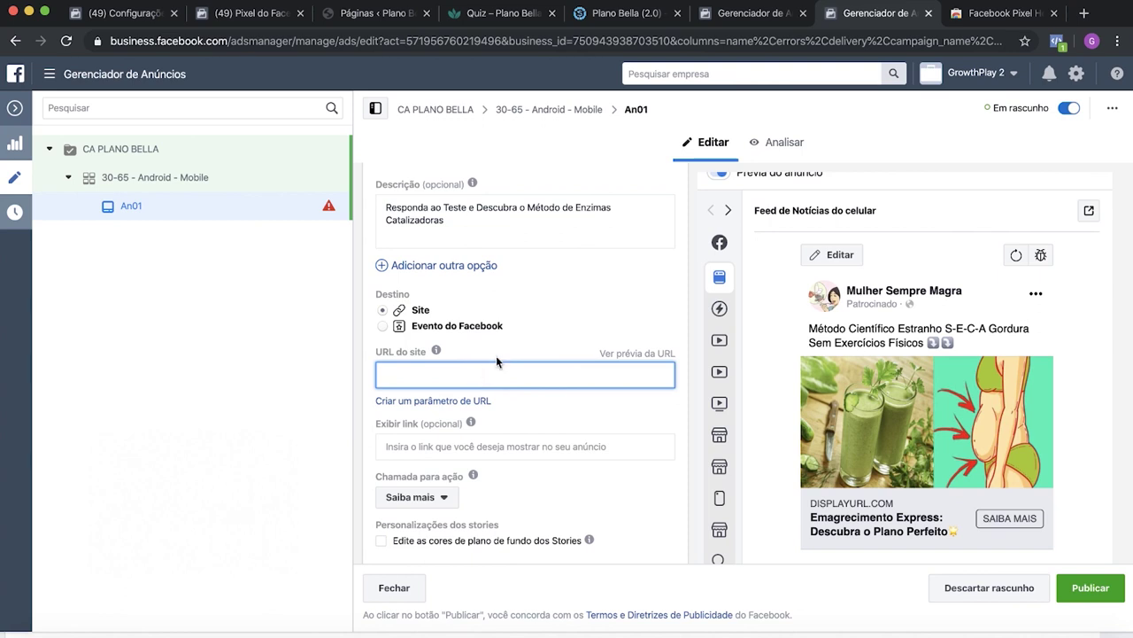
key(super+v)
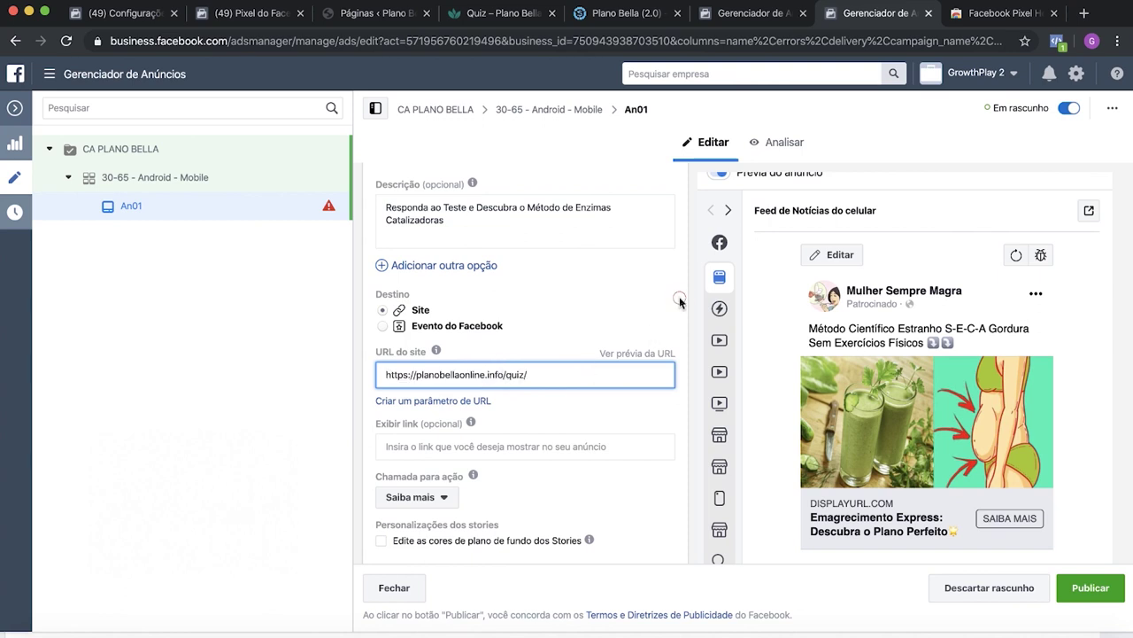
click(675, 297)
Step: Enter 'MAIS.DE.7897.MU' as the ad's display link
scroll(674, 297, down, 2)
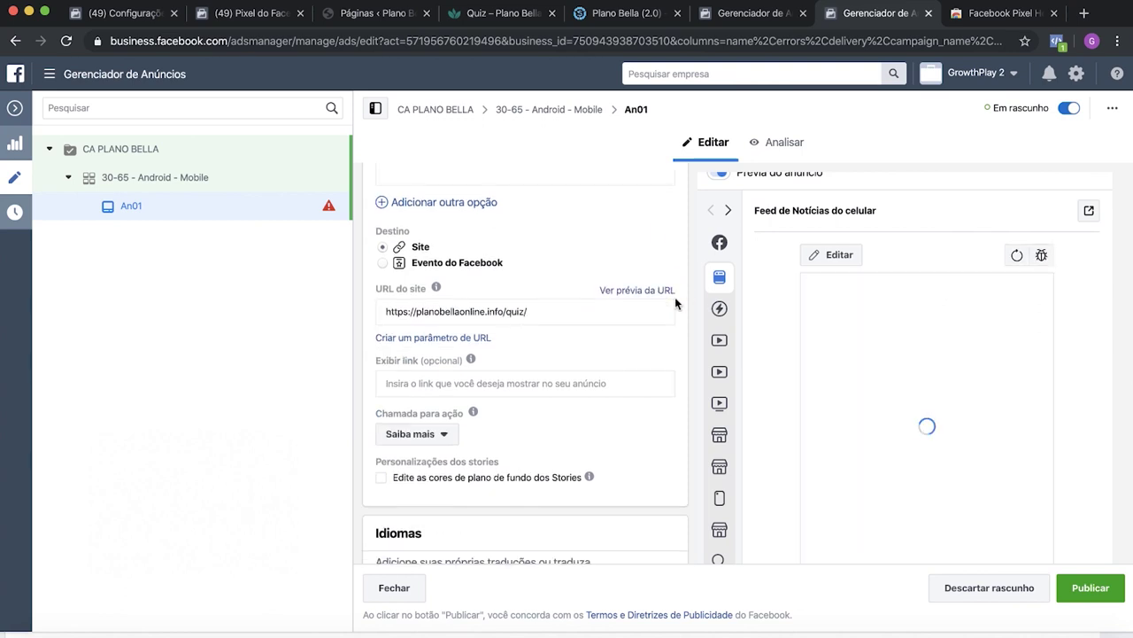
click(497, 379)
scroll(602, 348, down, 2)
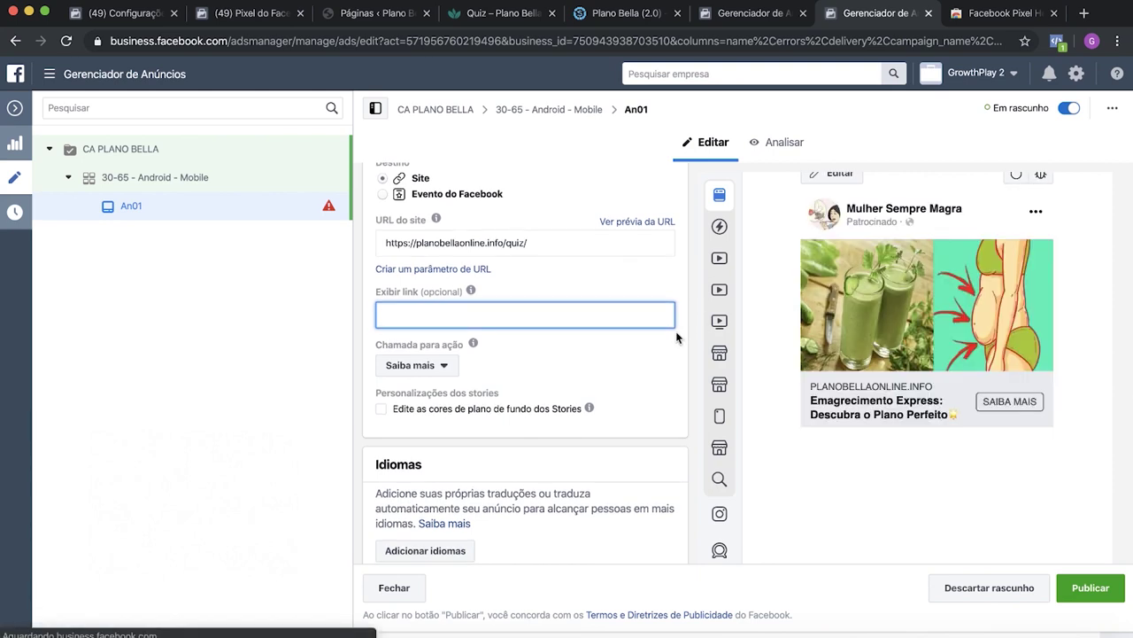
scroll(677, 337, down, 1)
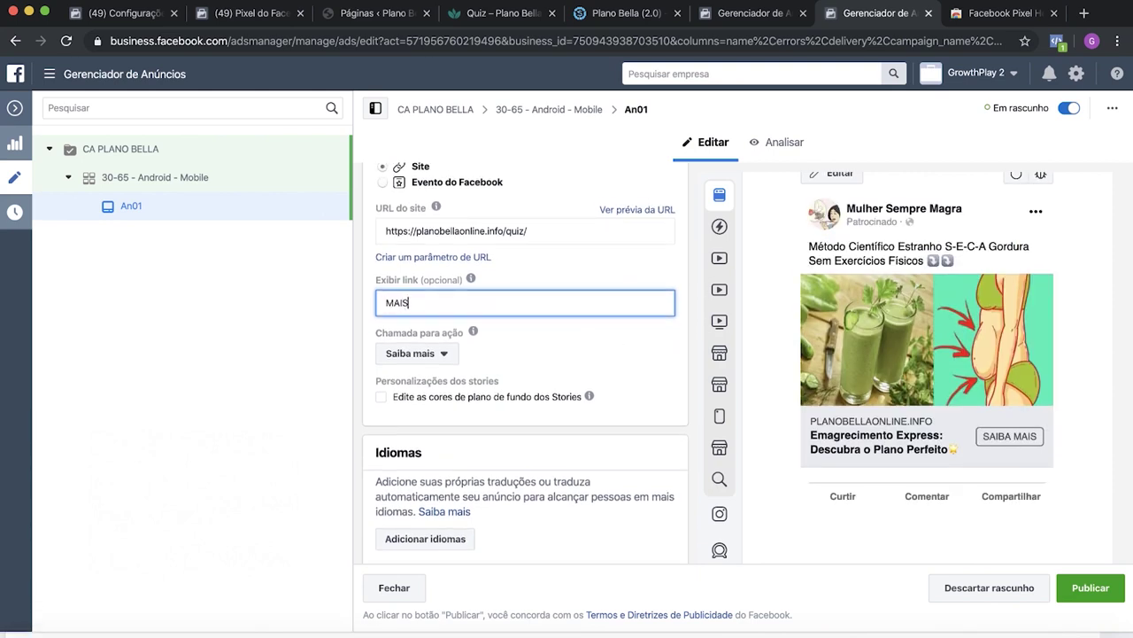
text(MAIS.DE.7897)
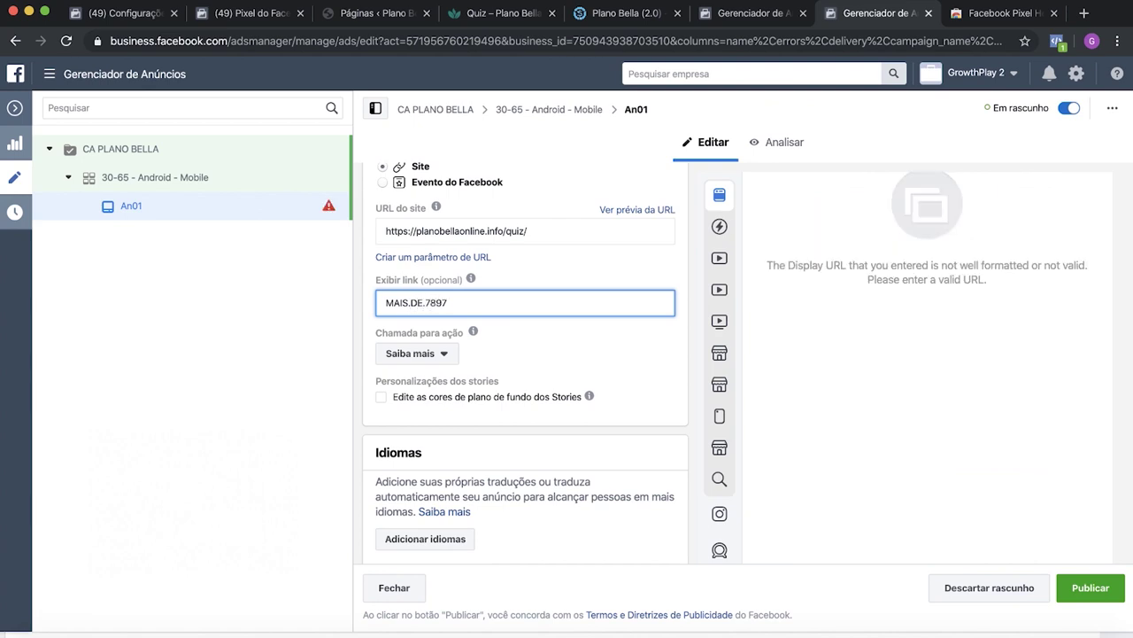
text(.MULHERES.SATISFEITAS.COM)
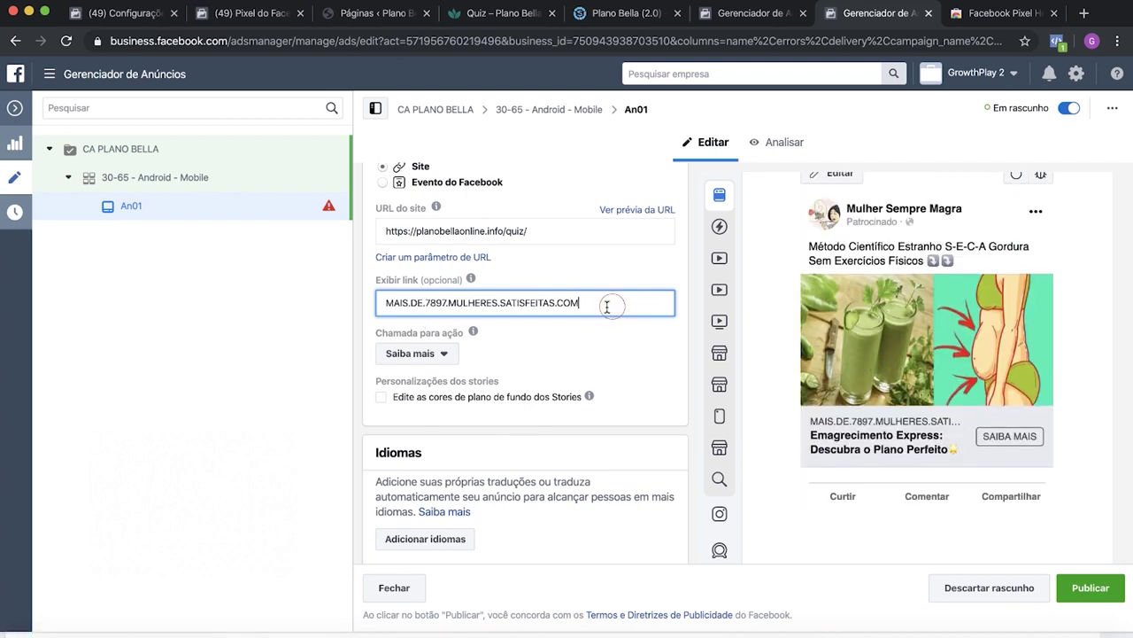
click(428, 302)
click(581, 302)
click(626, 323)
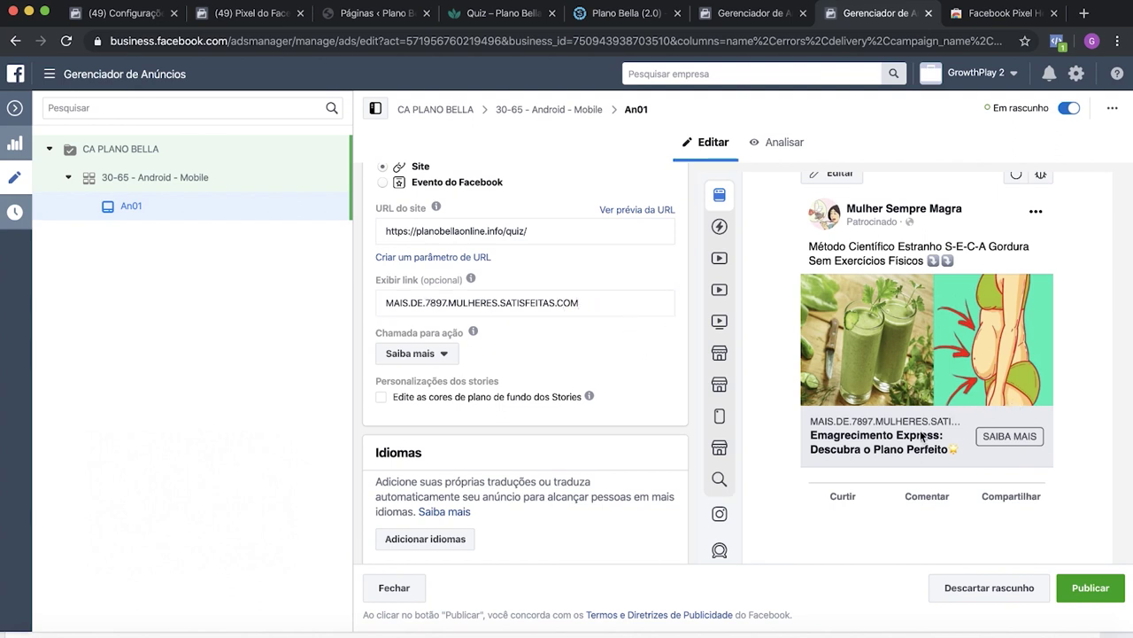
Step: Set the Instagram account to 'Usar a Página selecionada' and hide the structure tree
scroll(633, 348, down, 5)
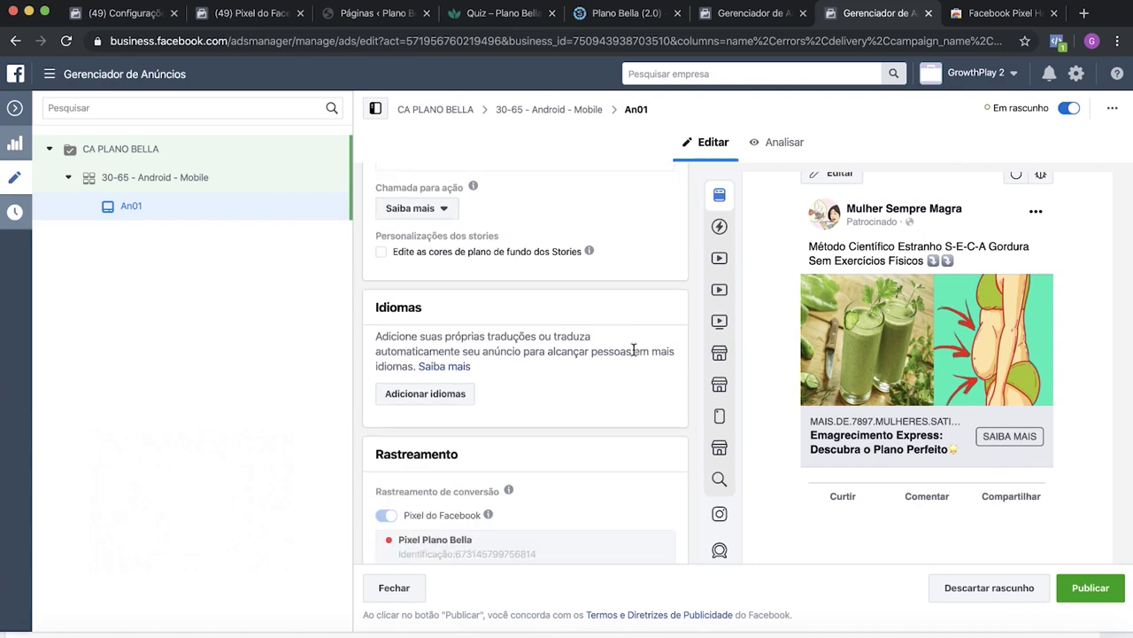
scroll(803, 369, down, 2)
scroll(580, 359, up, 15)
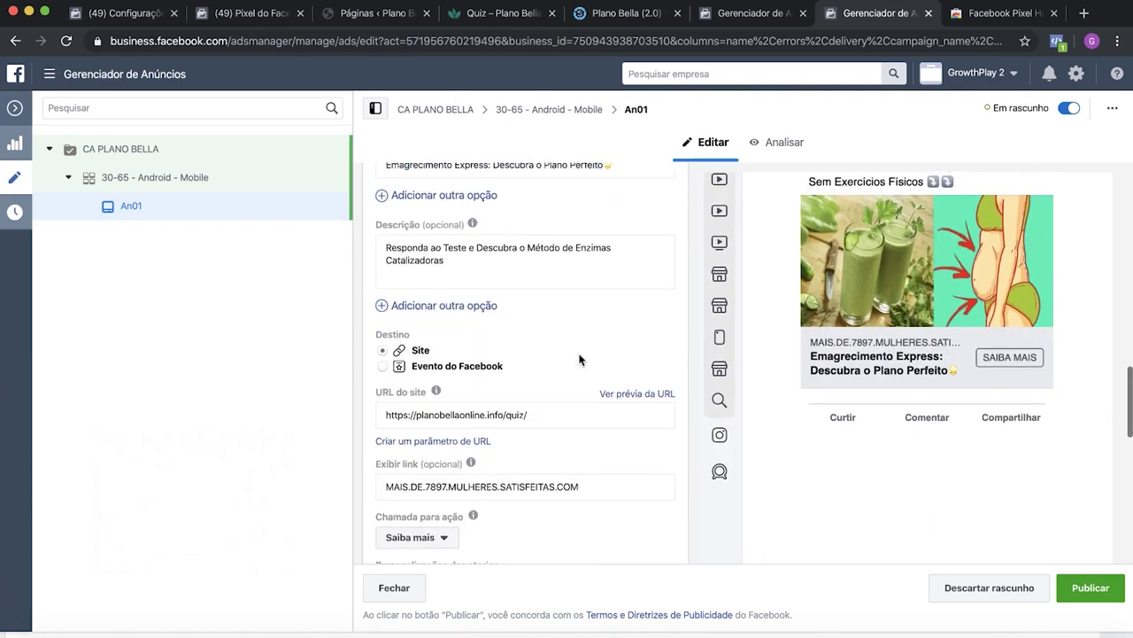
scroll(580, 359, up, 10)
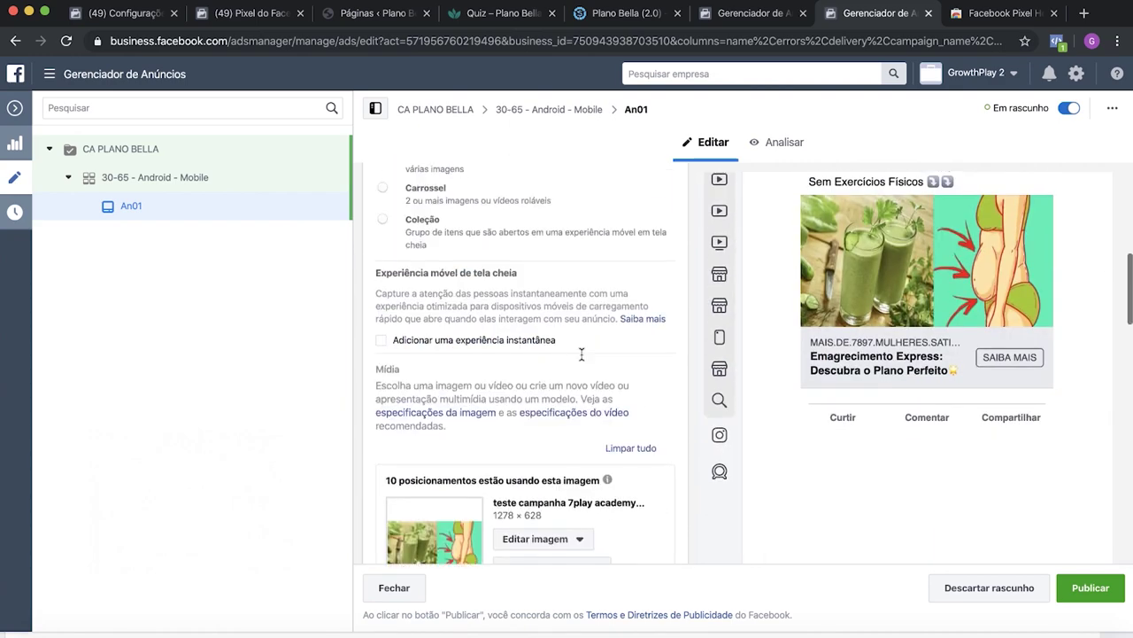
scroll(833, 329, up, 1)
scroll(833, 329, up, 3)
scroll(544, 494, up, 5)
scroll(513, 484, down, 1)
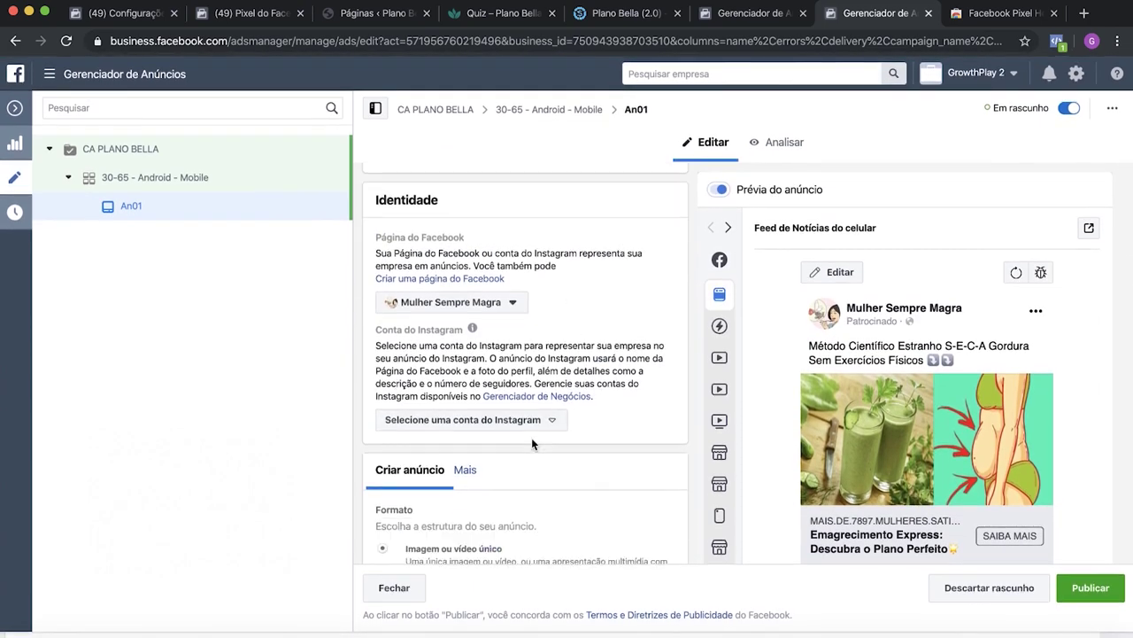
click(501, 419)
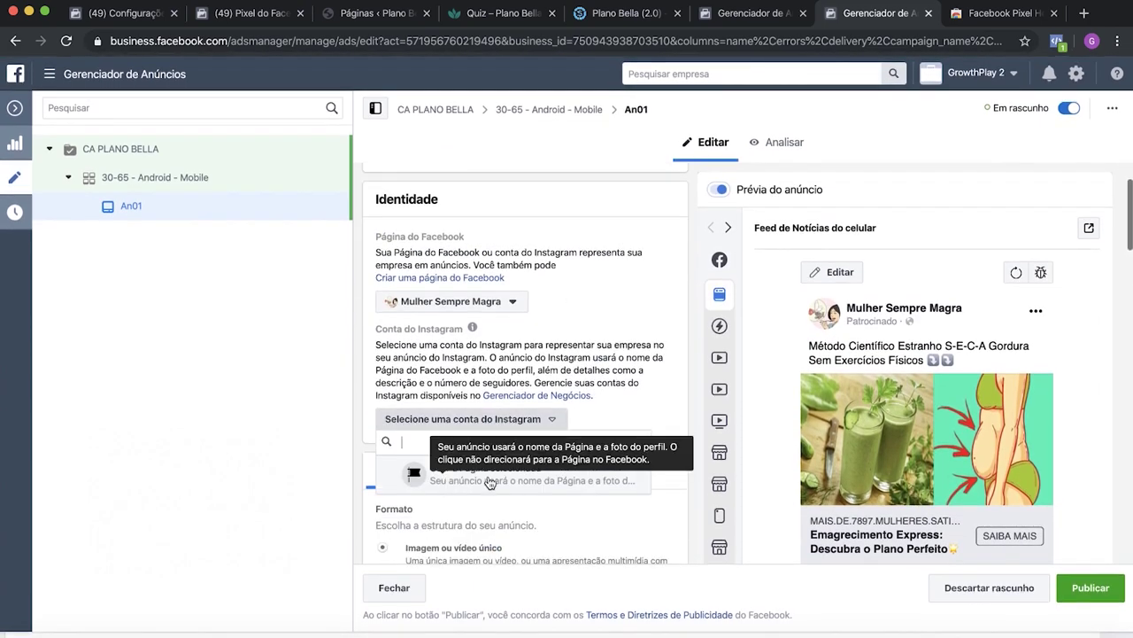
click(482, 483)
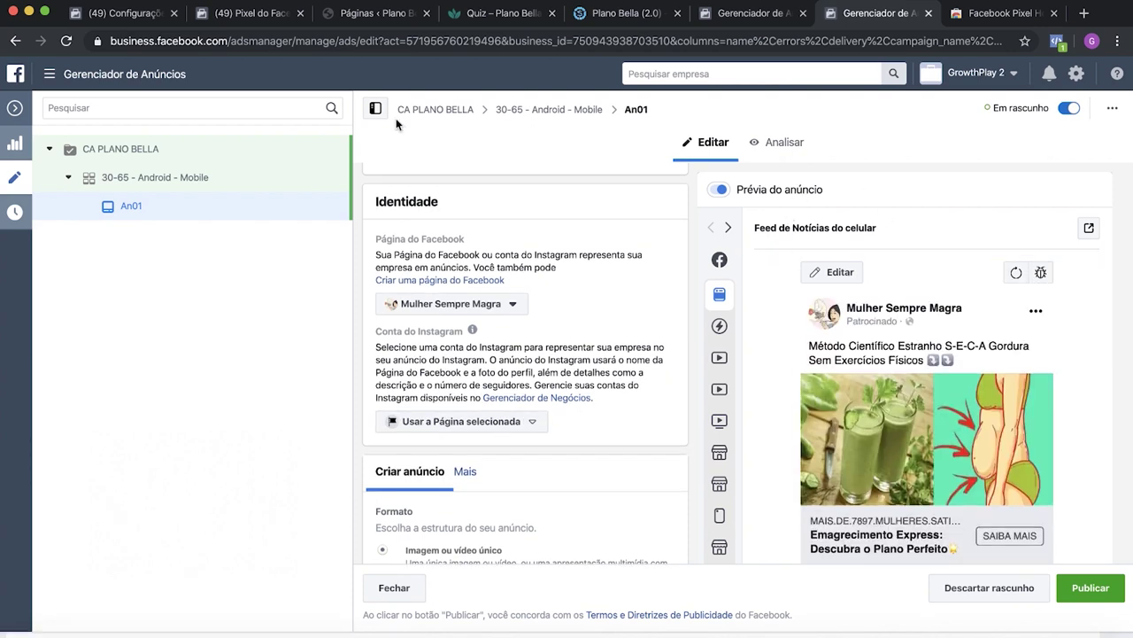
click(376, 109)
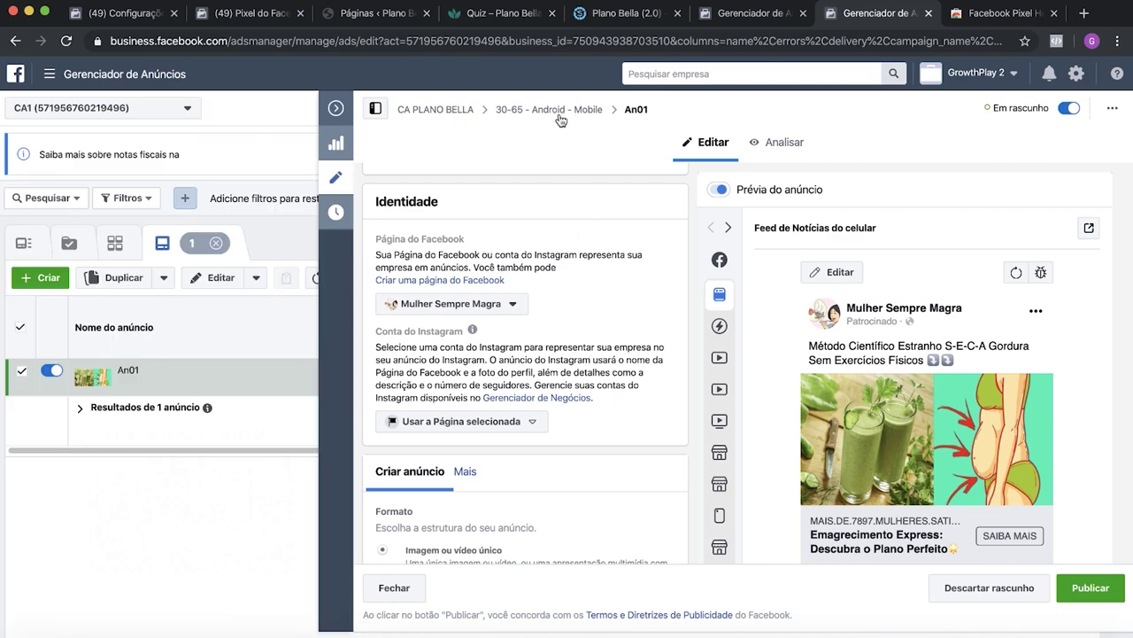
Step: Close the 30-65 - Android - Mobile ad set editor without publishing
click(535, 112)
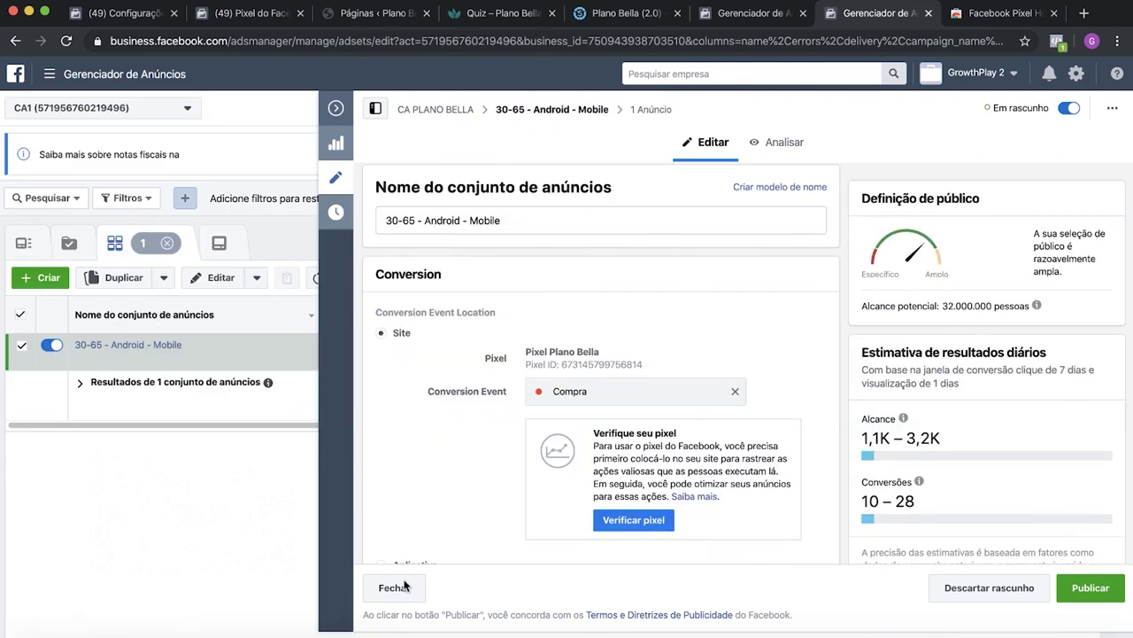
click(403, 587)
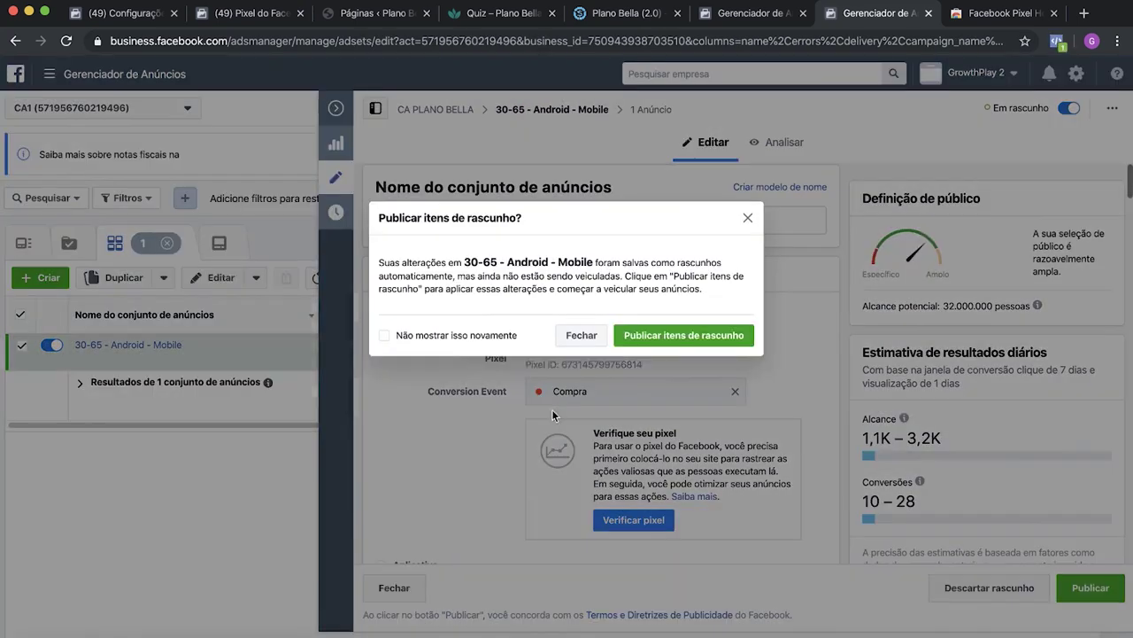
click(602, 340)
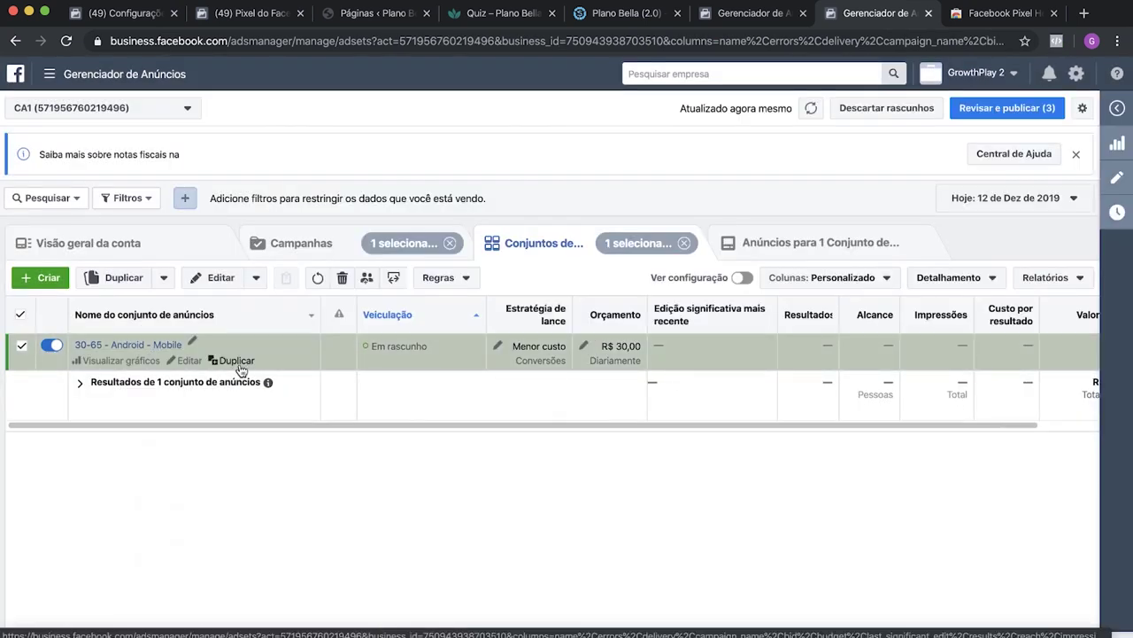
Step: Duplicate the 30-65 - Android - Mobile ad set into 4 copies, leaving them unpublished
click(235, 360)
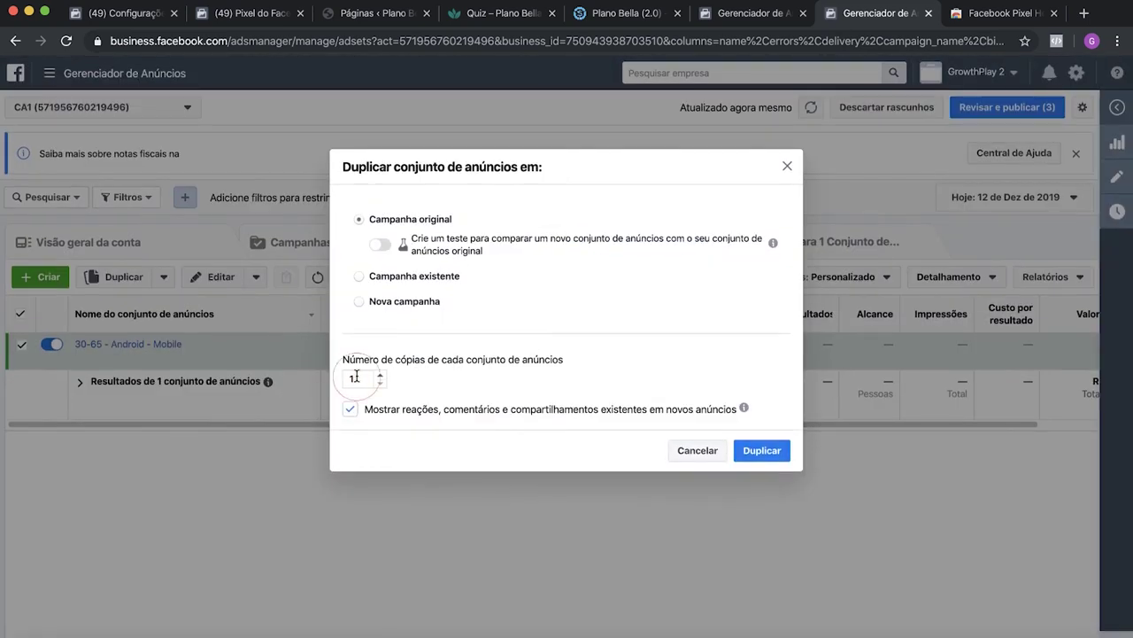
click(379, 376)
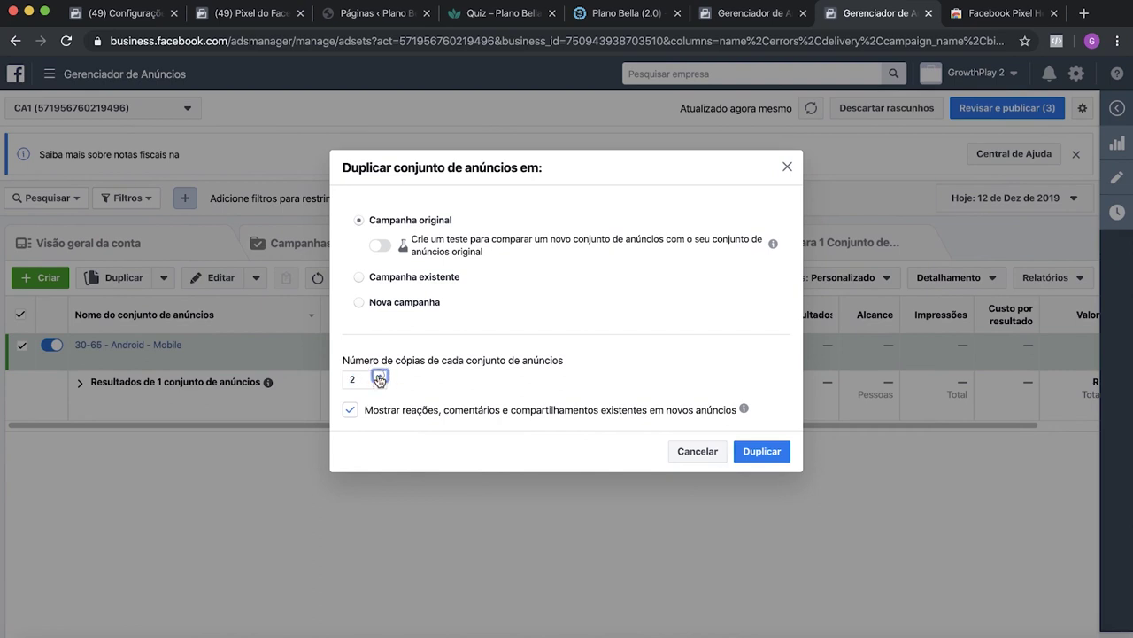
click(379, 377)
click(379, 377)
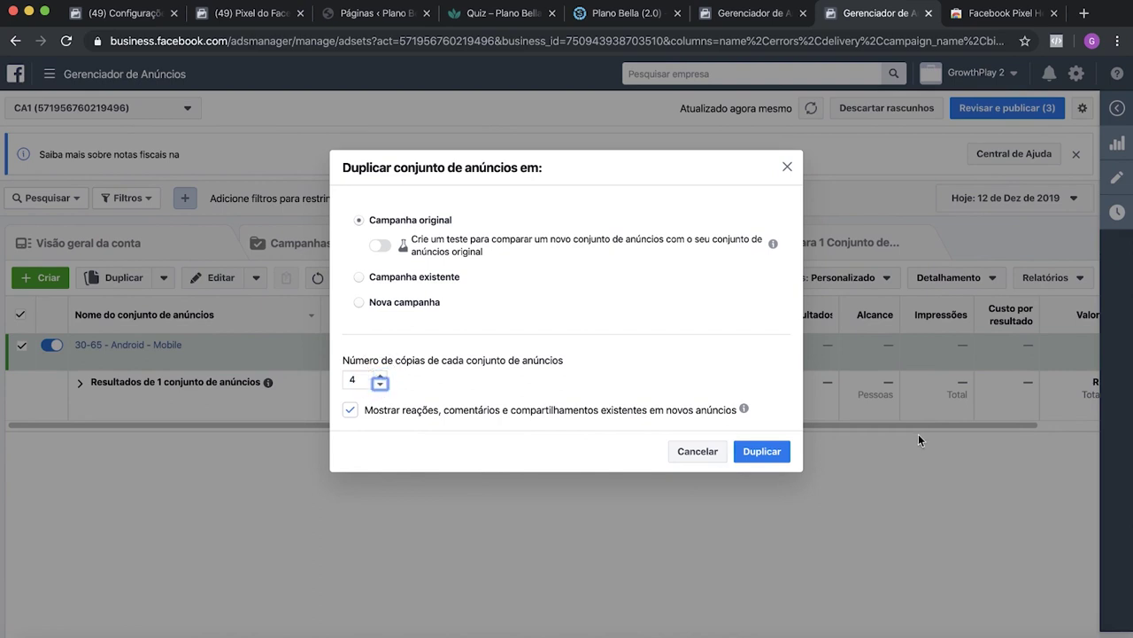
click(766, 453)
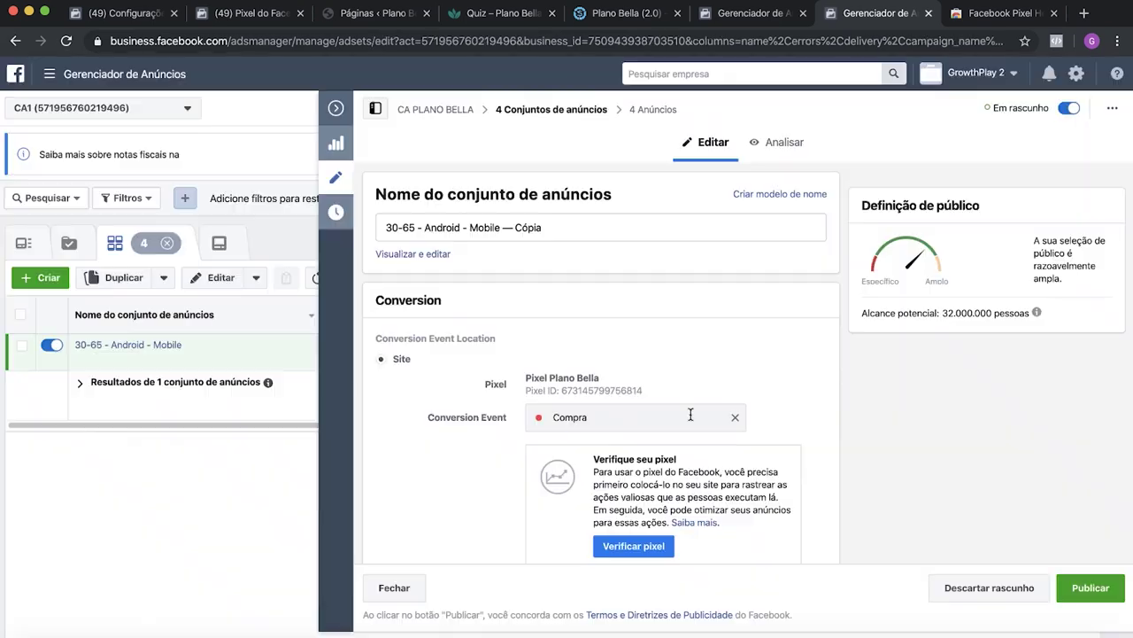
click(390, 586)
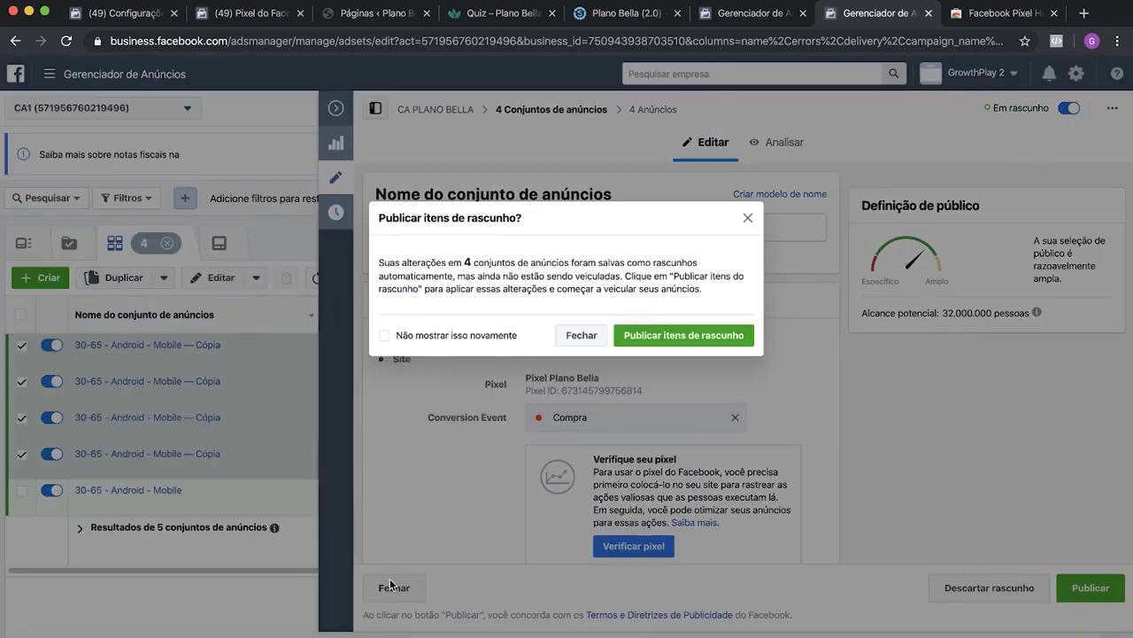
click(582, 334)
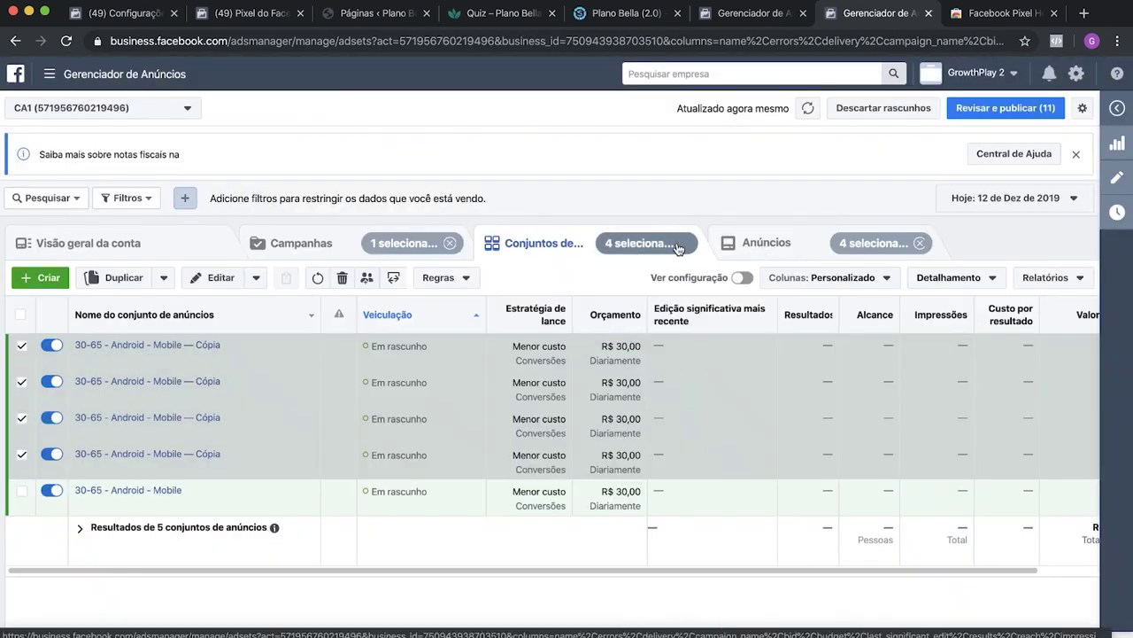
click(919, 243)
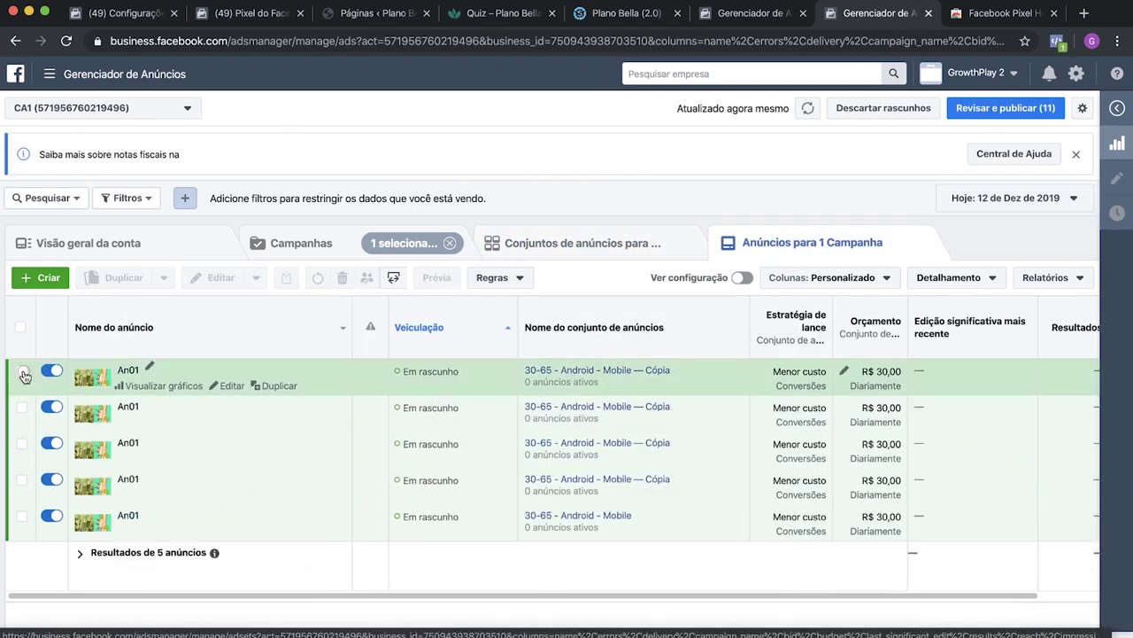
Step: Select two An01 ads and open them together in the editor with preview on
click(24, 376)
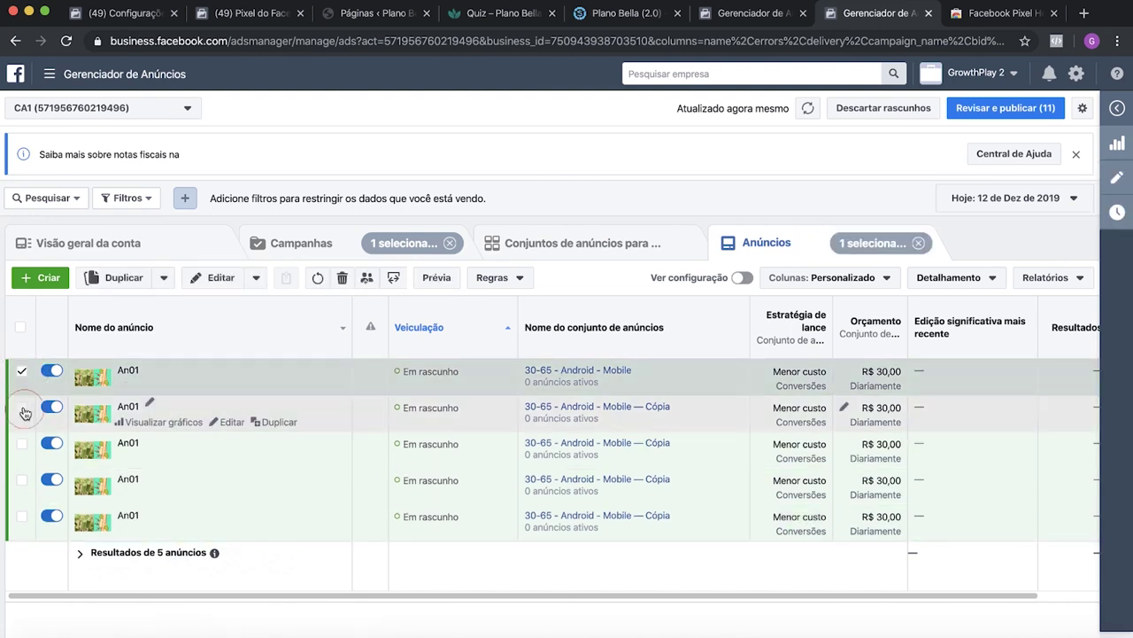
click(24, 410)
click(207, 279)
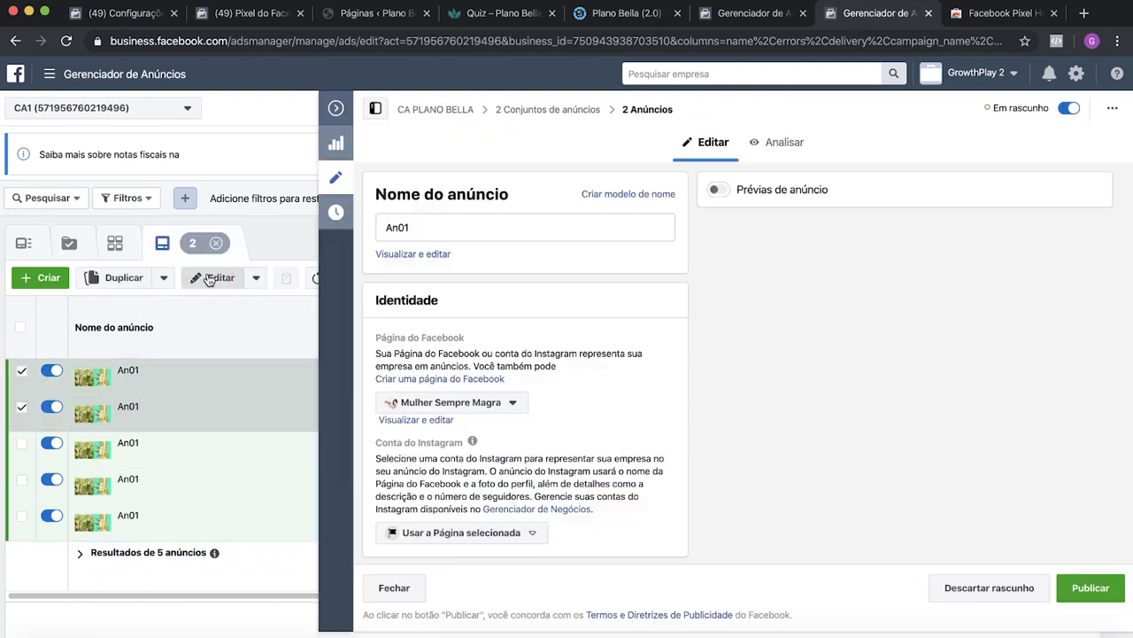
scroll(717, 208, down, 5)
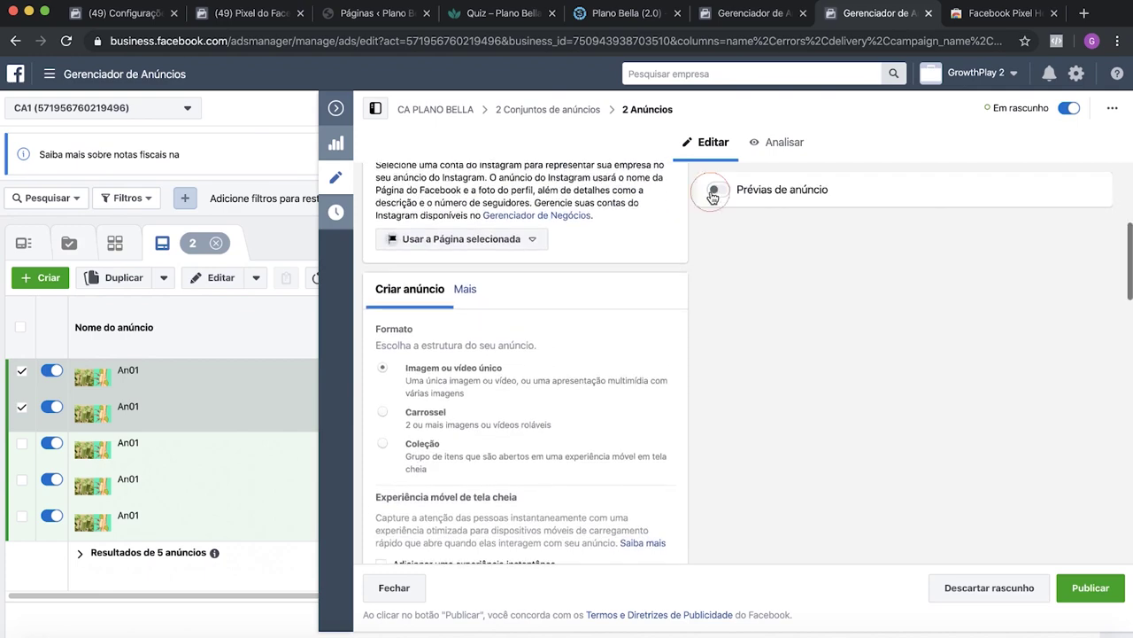
click(711, 194)
scroll(550, 317, down, 4)
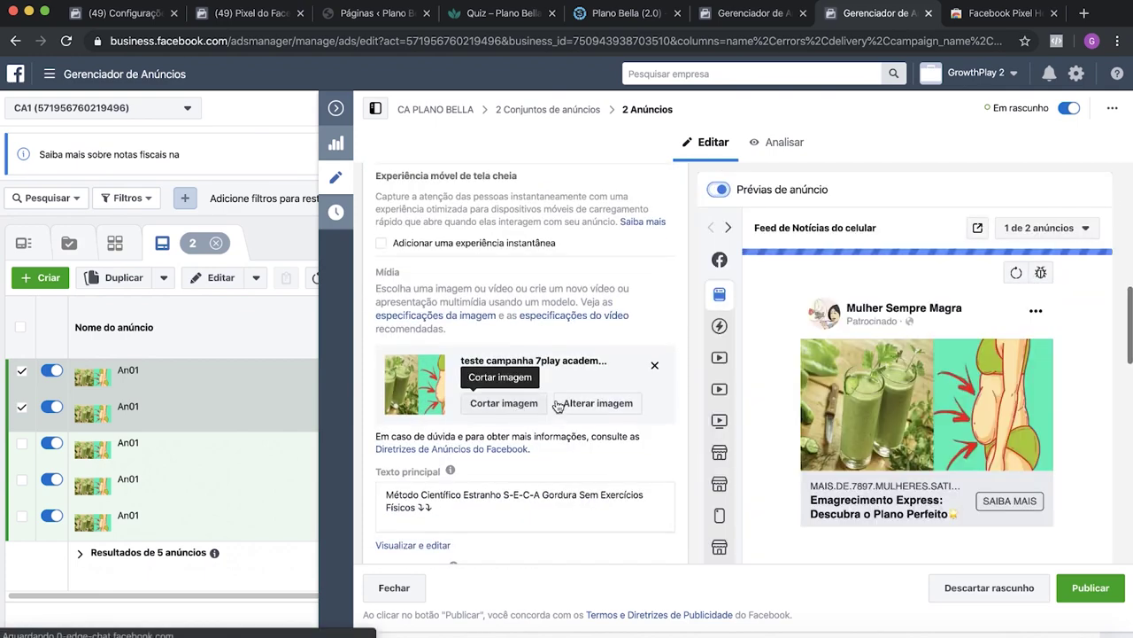
Step: Replace their image with imgplanobella2.jpeg uploaded from the Imagens Plano Bella folder
click(598, 403)
click(379, 176)
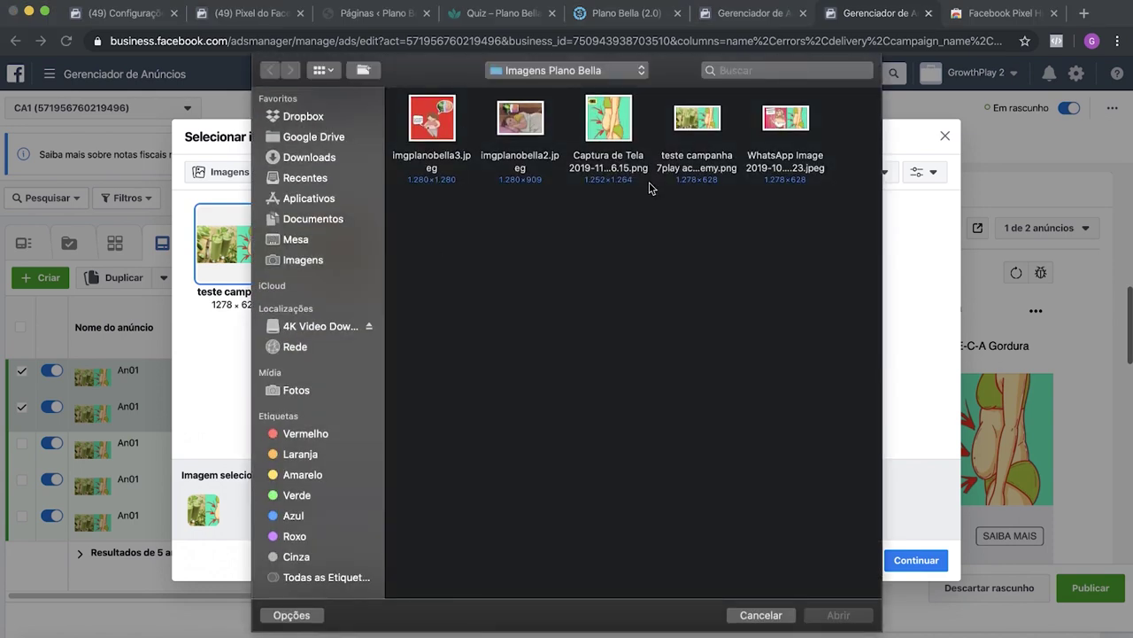
click(518, 135)
click(838, 614)
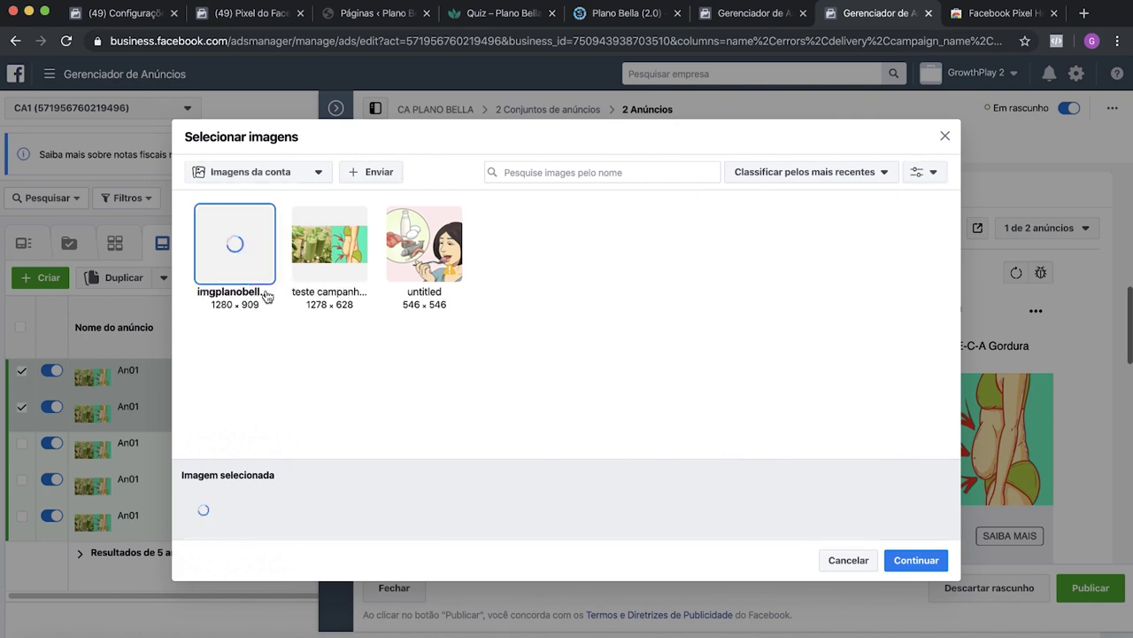
click(915, 560)
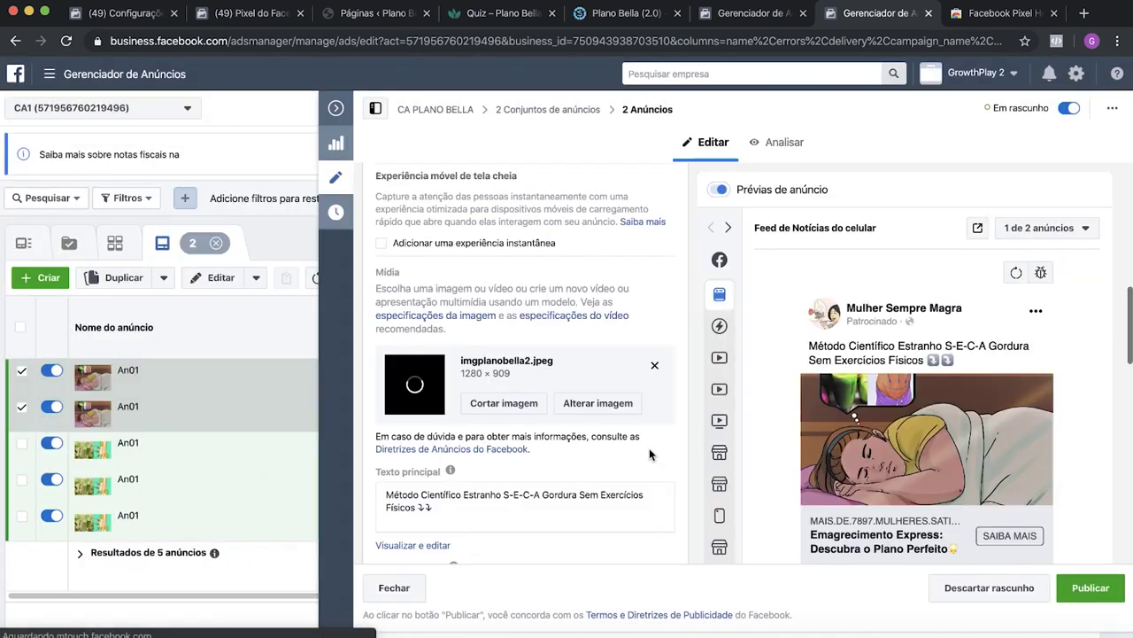
Step: Review the updated ads, close the editor without publishing, and deselect the first ad
scroll(527, 356, down, 2)
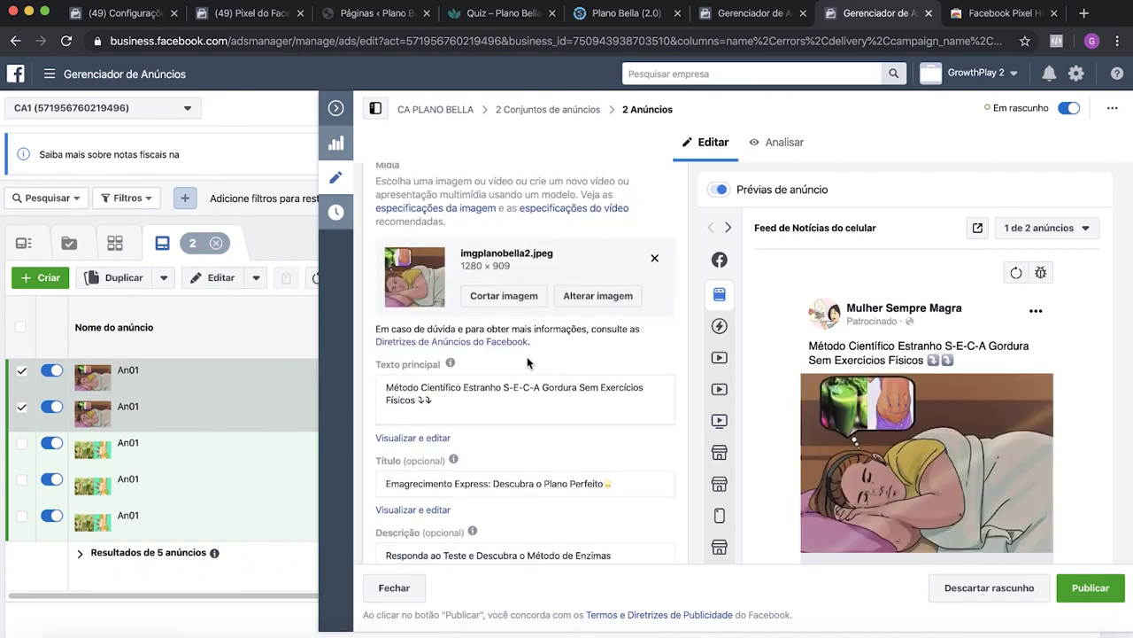
scroll(527, 356, down, 2)
scroll(1022, 486, down, 3)
scroll(816, 412, up, 1)
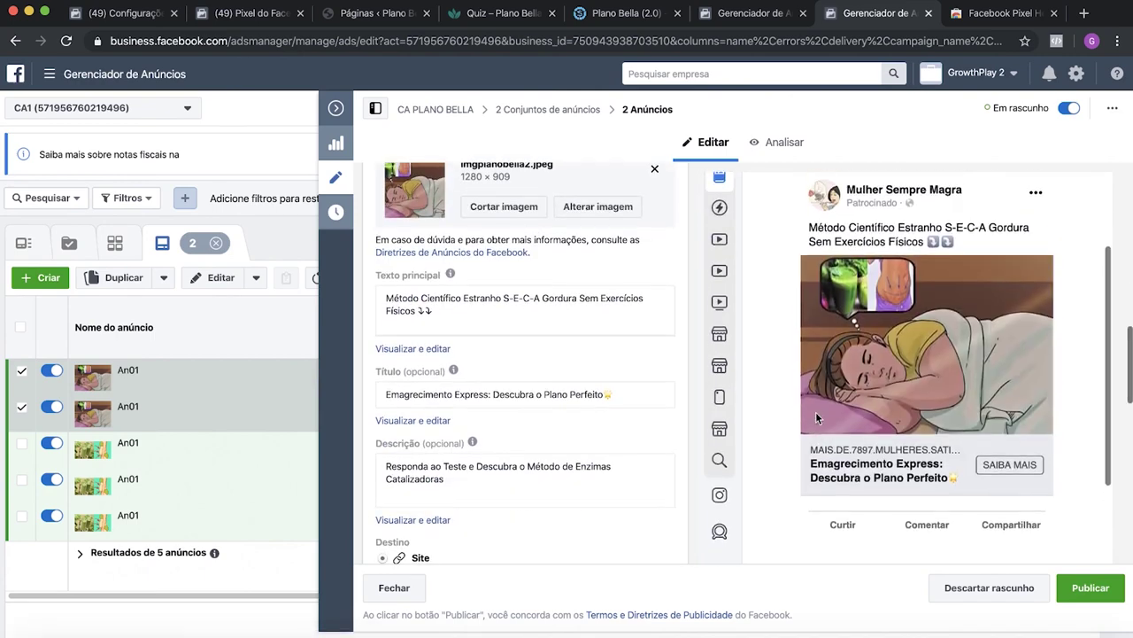
scroll(607, 302, up, 2)
scroll(829, 381, up, 1)
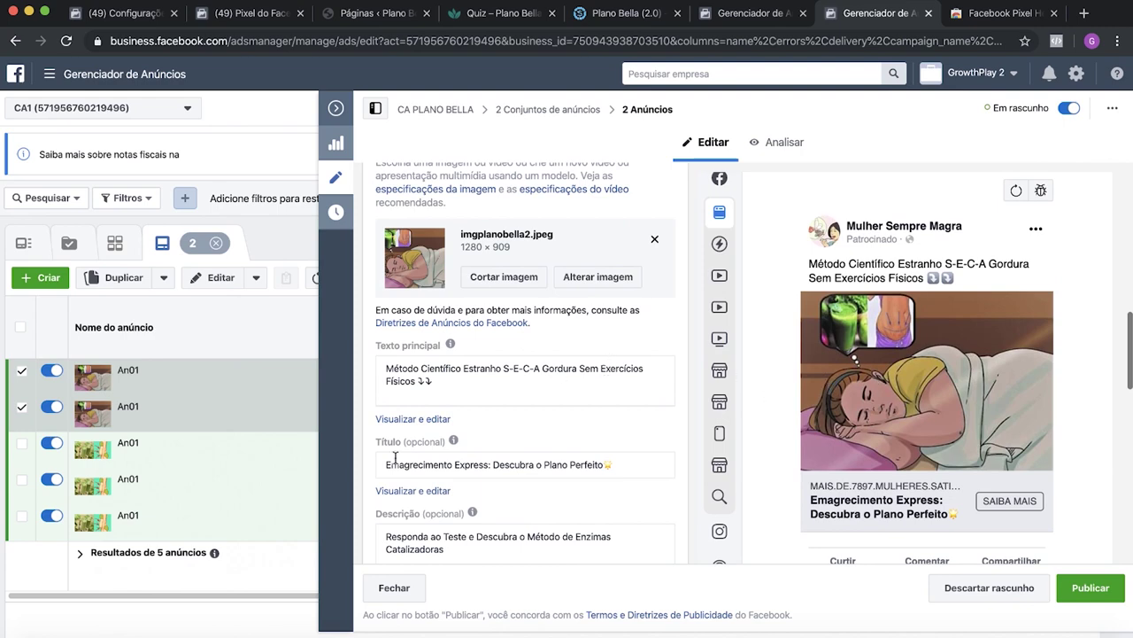
click(394, 587)
click(564, 337)
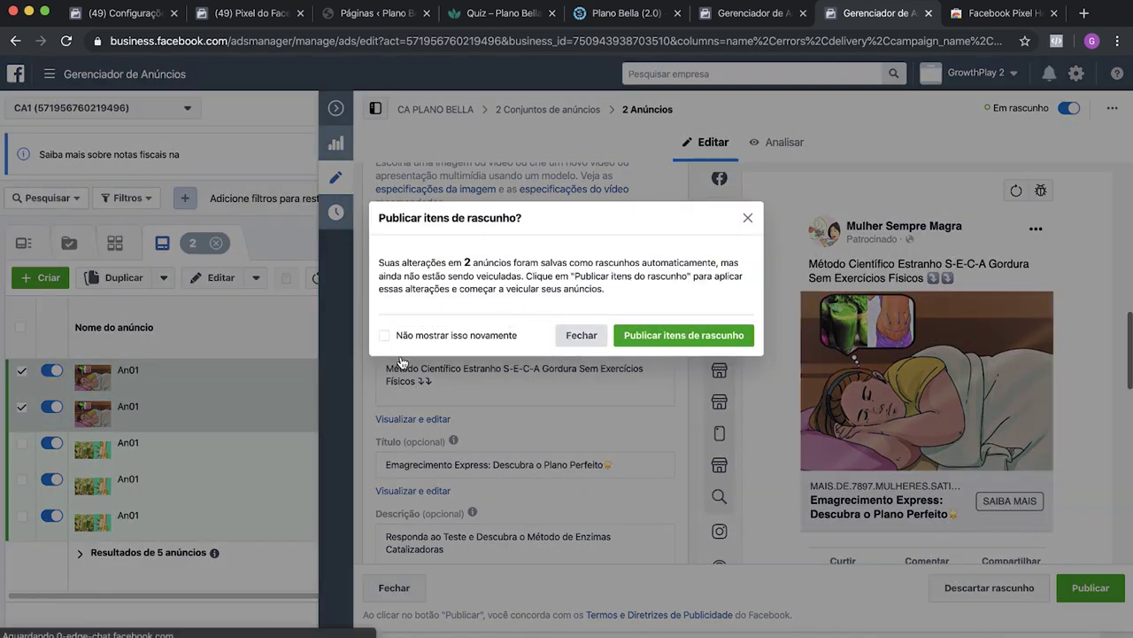
click(21, 370)
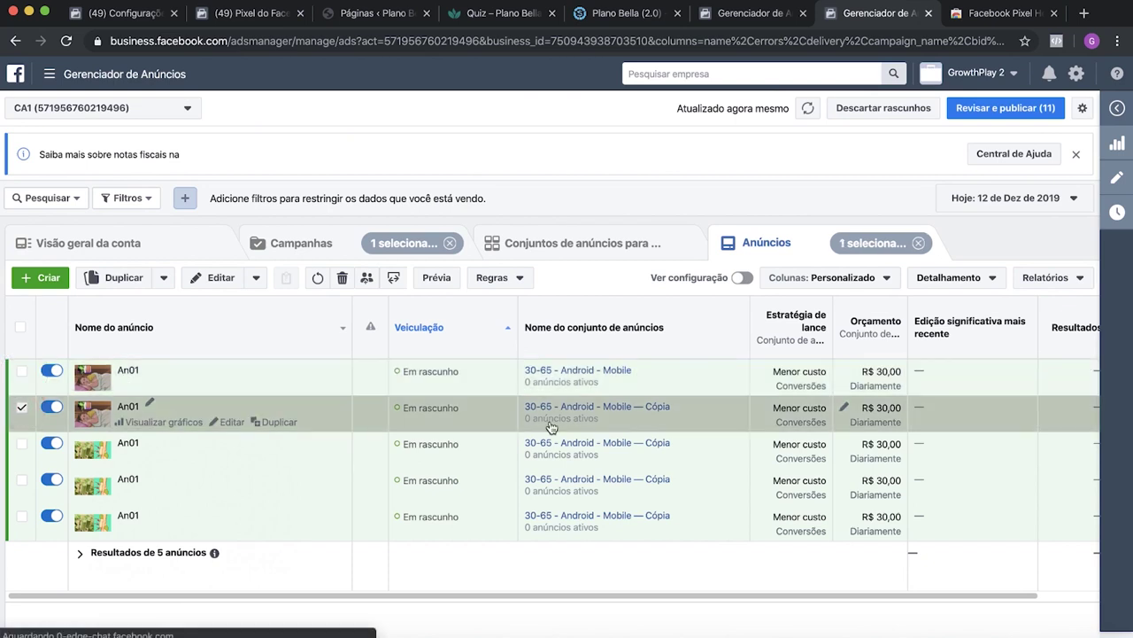
Step: Deselect the second ad, then review and publish all 11 draft items
click(492, 431)
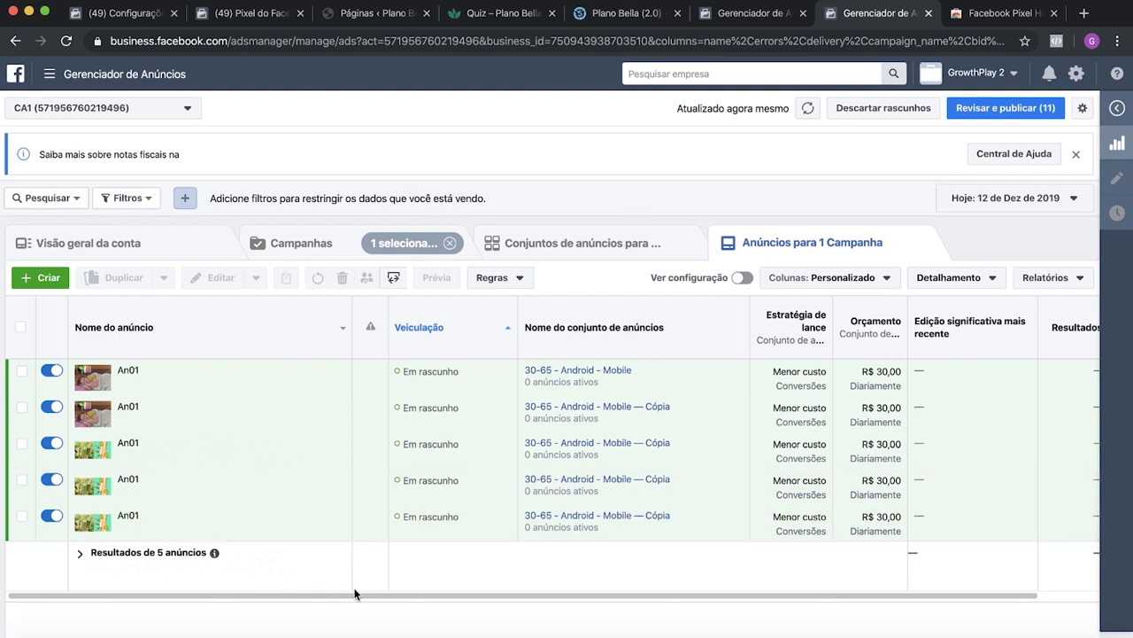
click(992, 110)
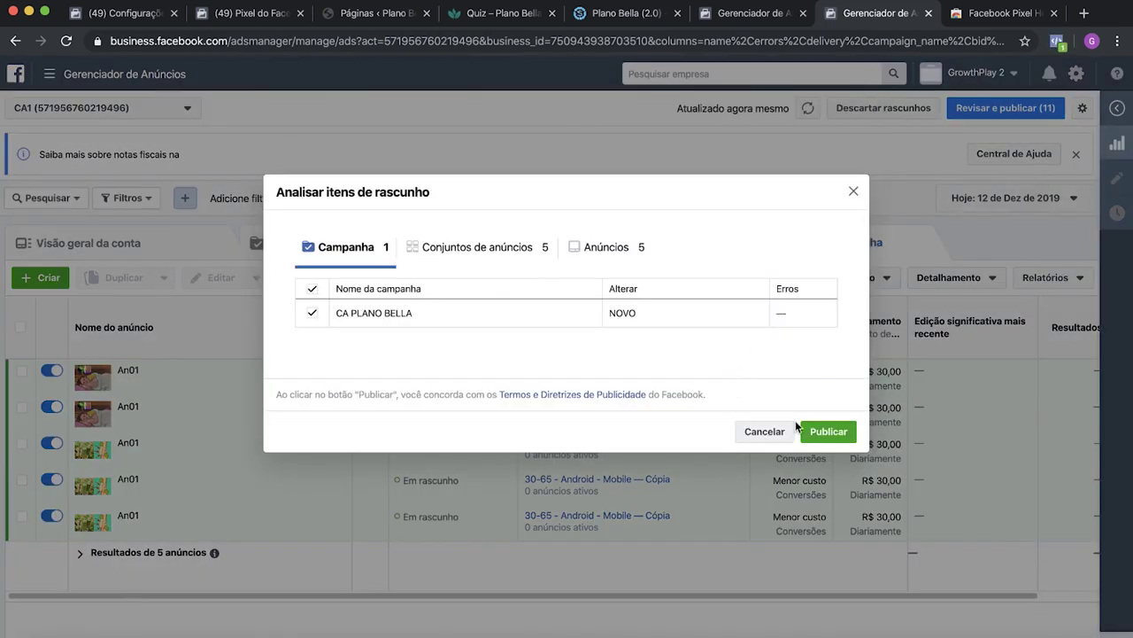
click(823, 433)
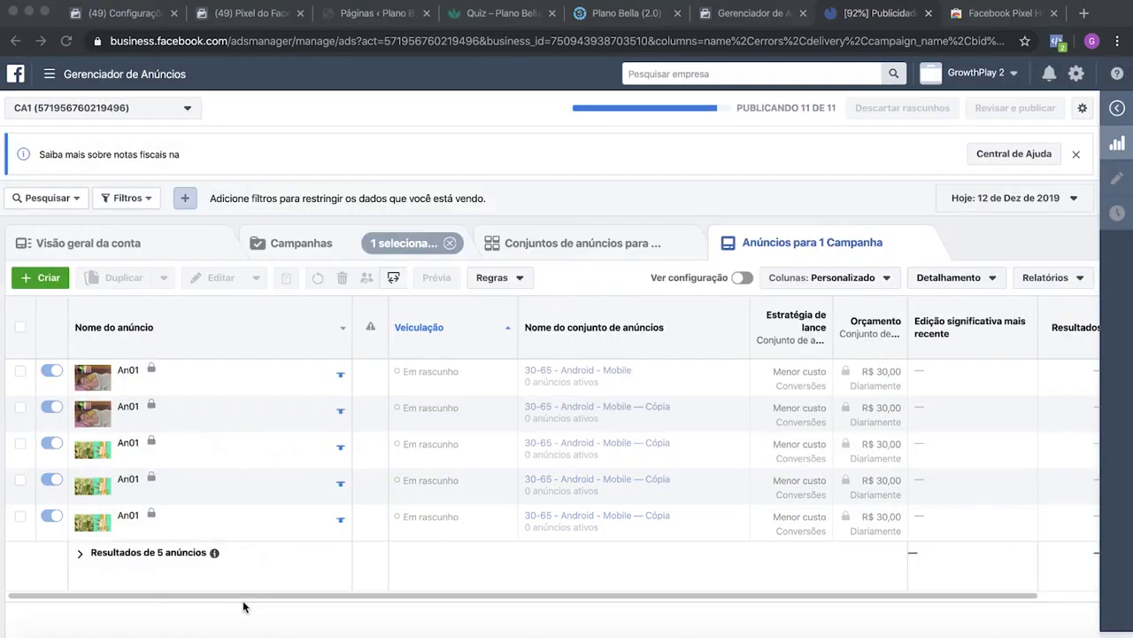